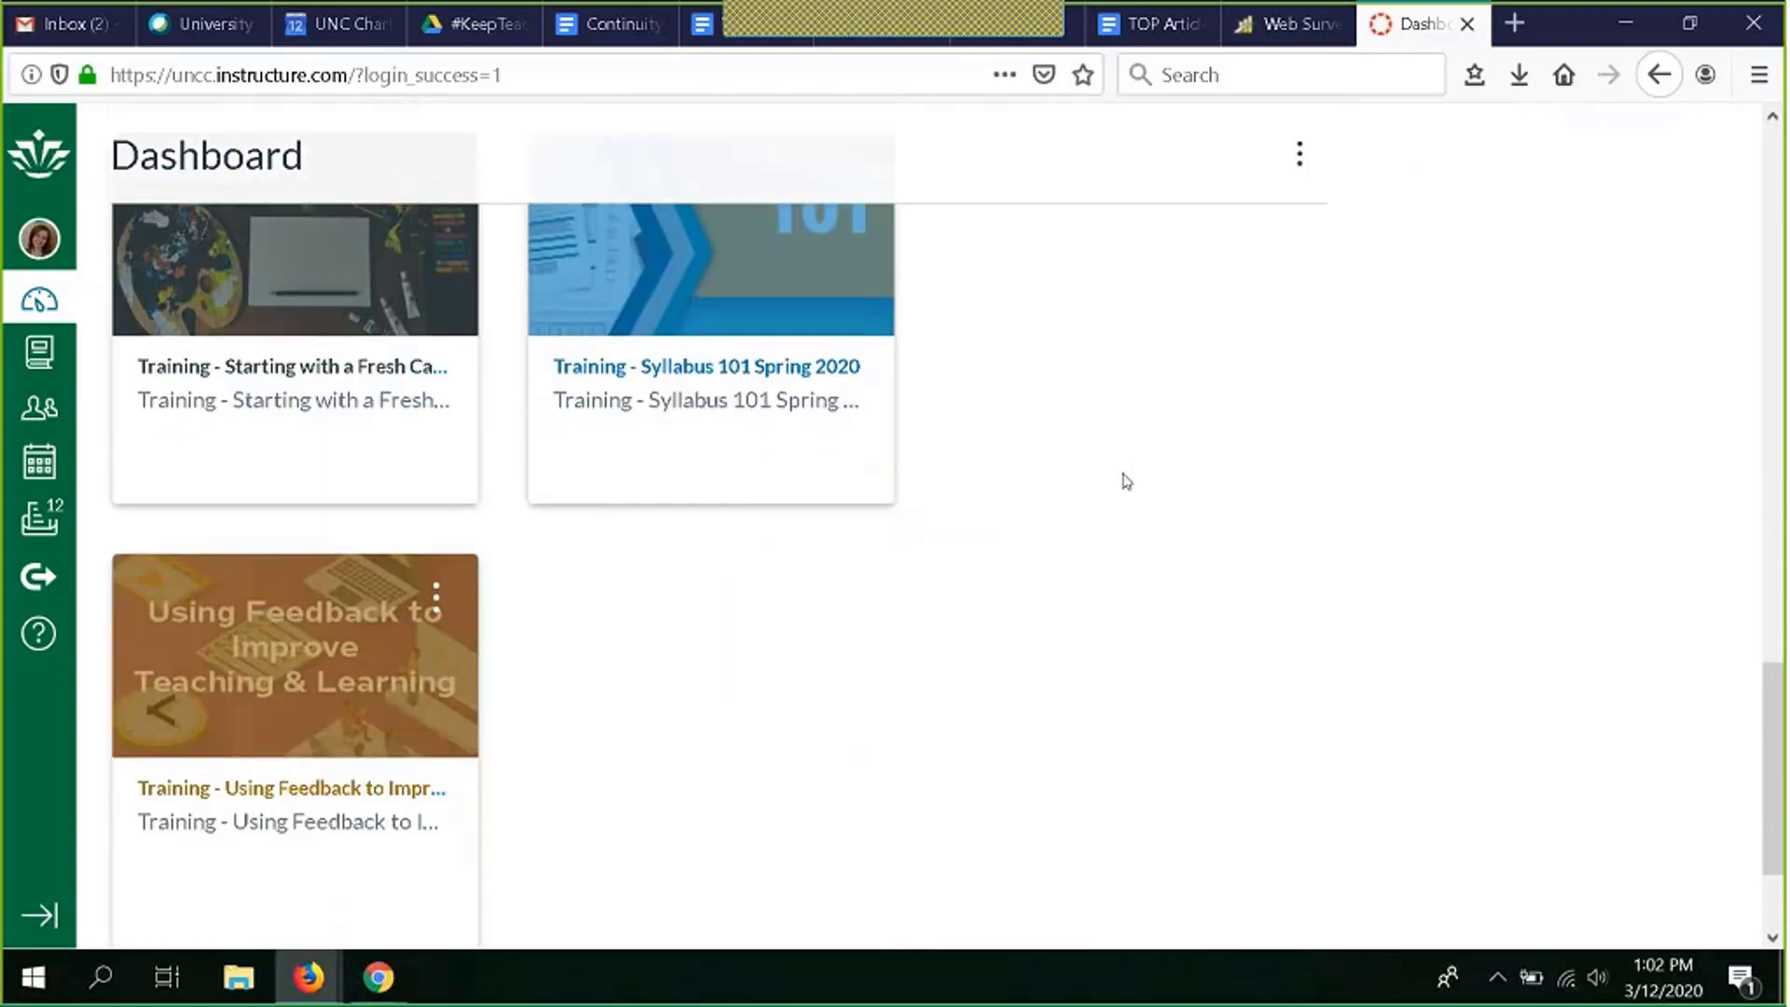
Step: Look over the dashboard's course cards and show the list of courses
scroll(1125, 482, "up", 5)
scroll(1125, 482, "up", 5)
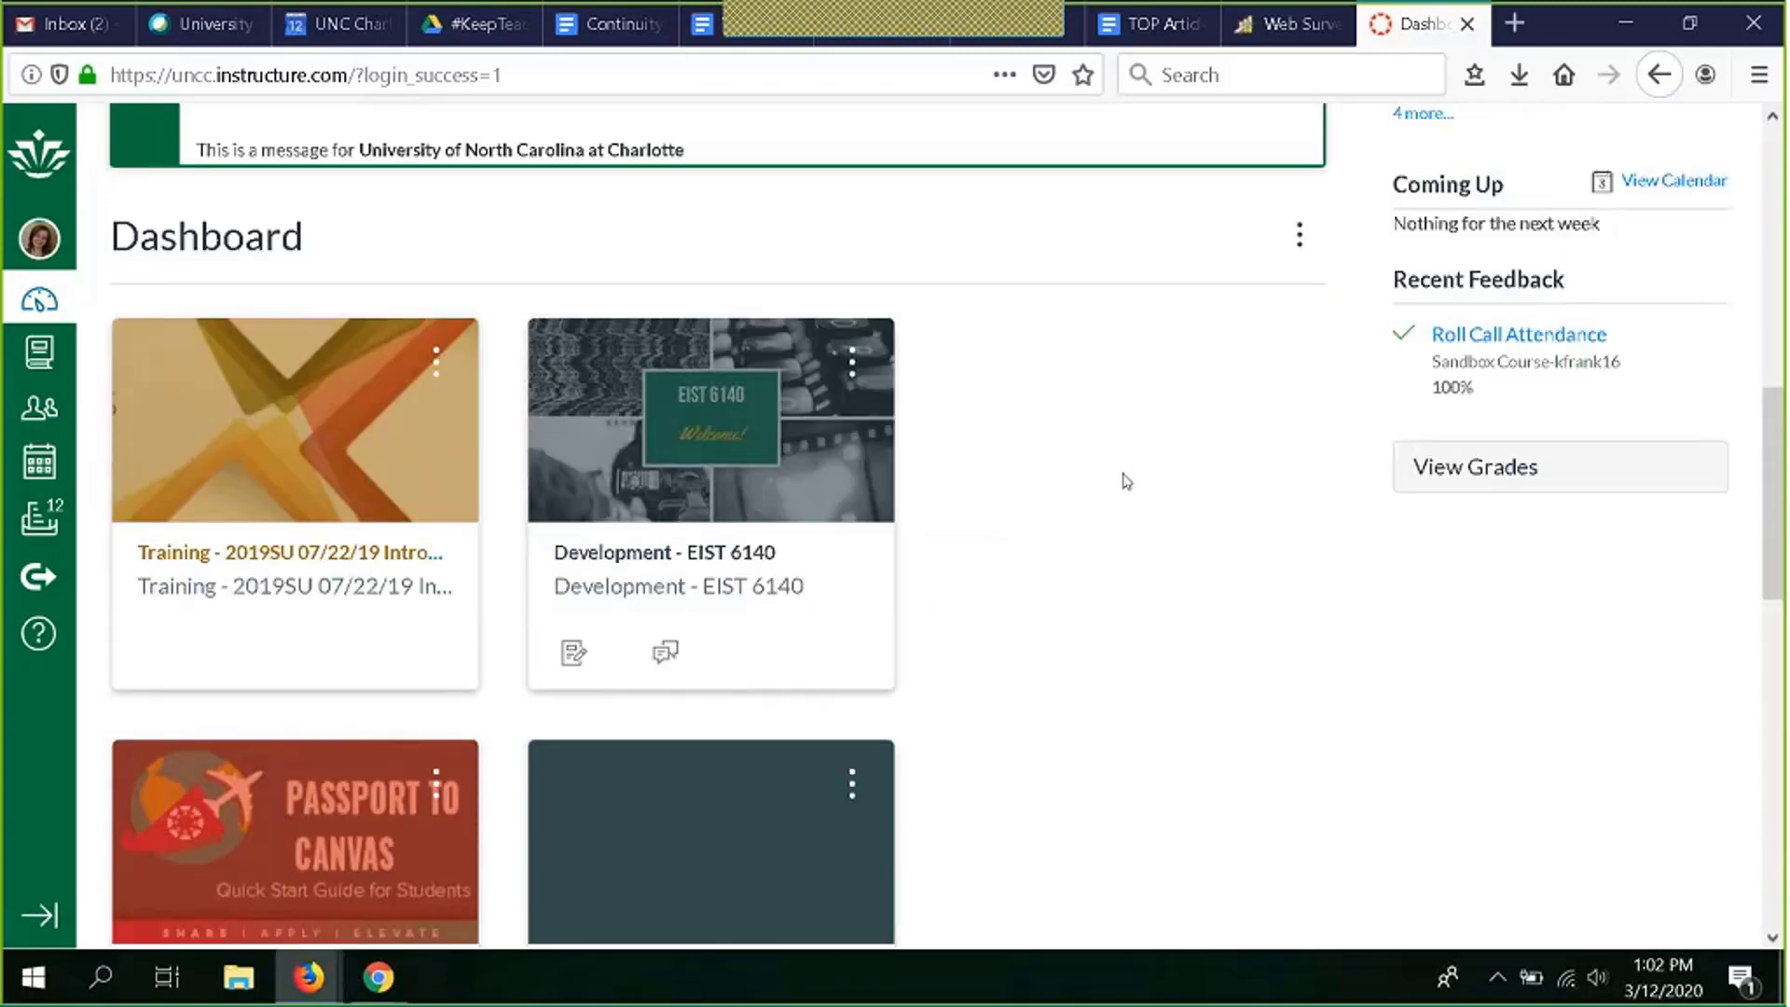
scroll(1125, 482, "down", 2)
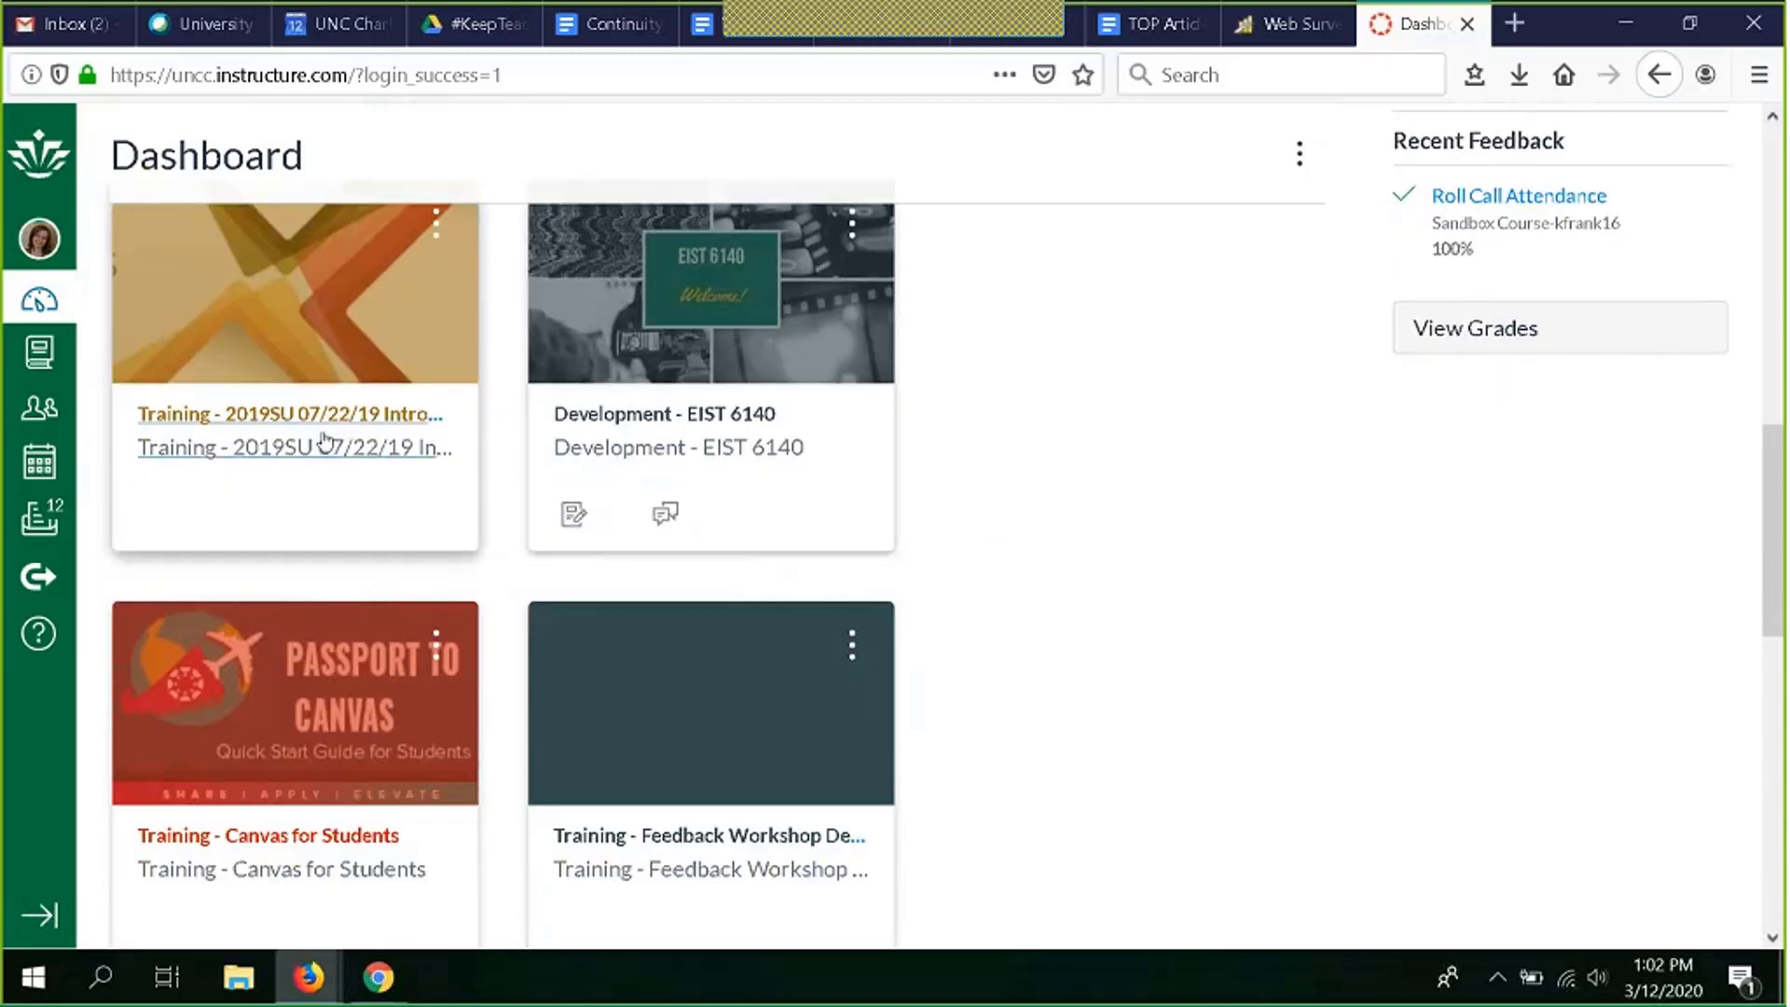
left_click(39, 363)
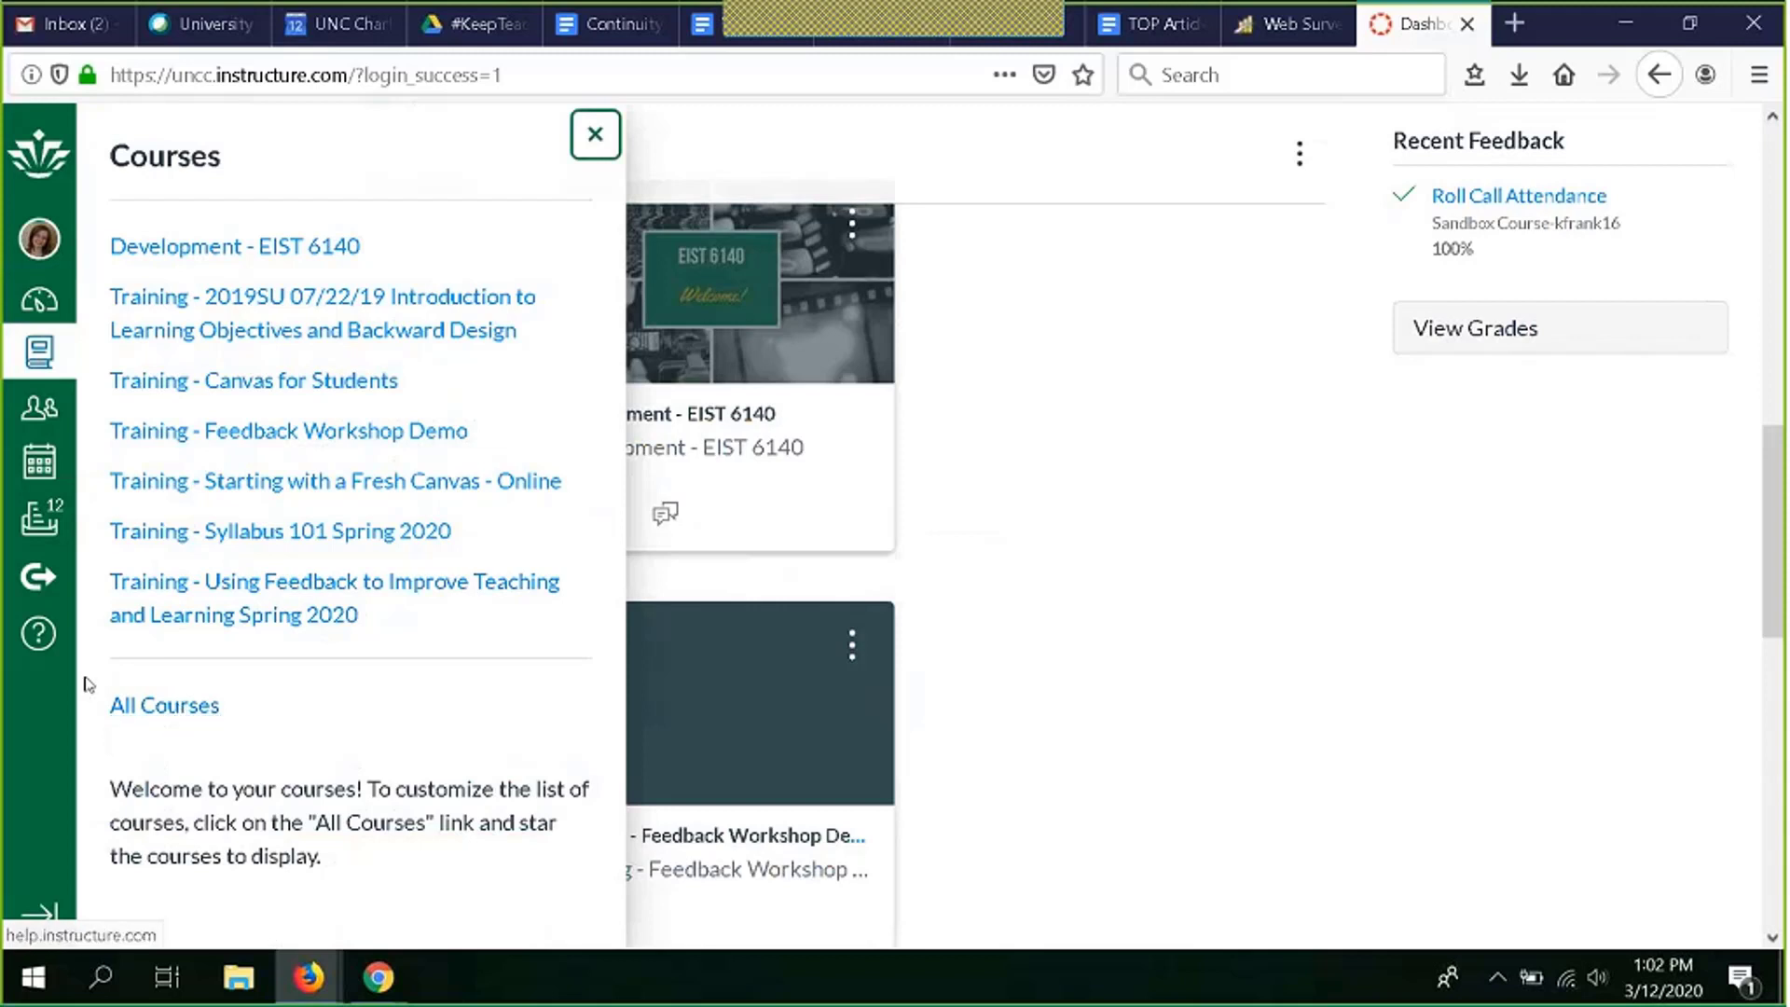
Step: View the available help and support resources, and close them again
left_click(27, 656)
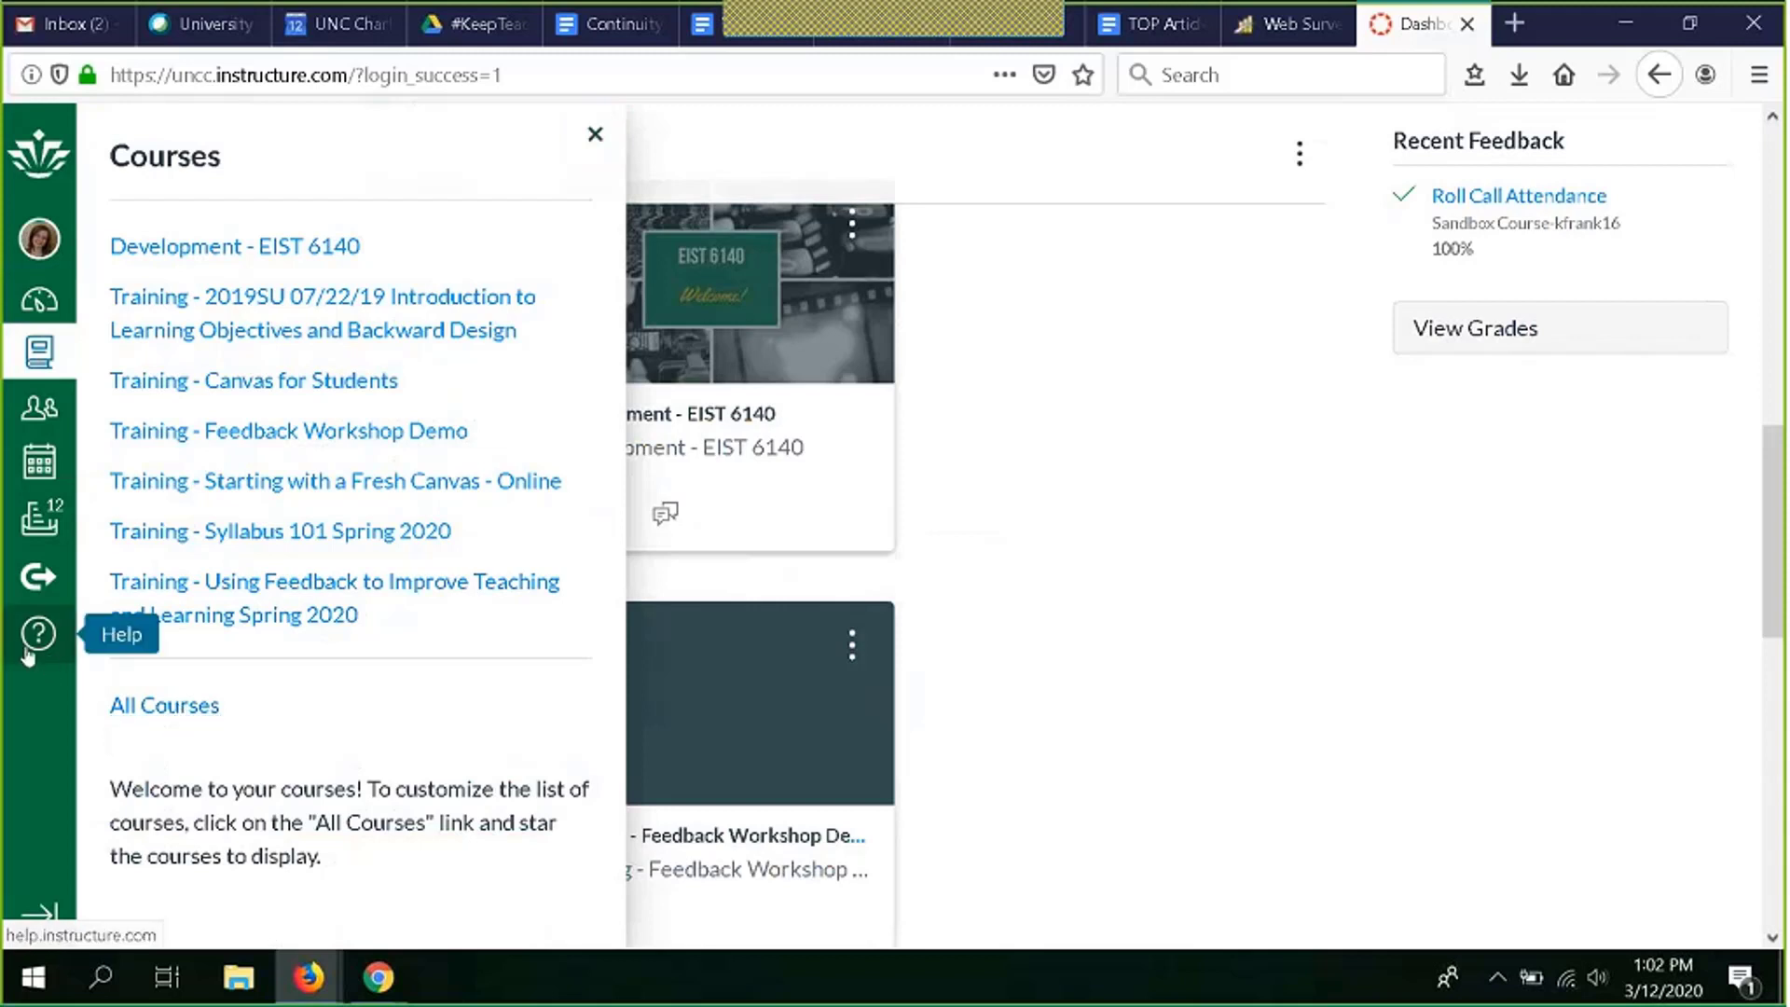
left_click(19, 656)
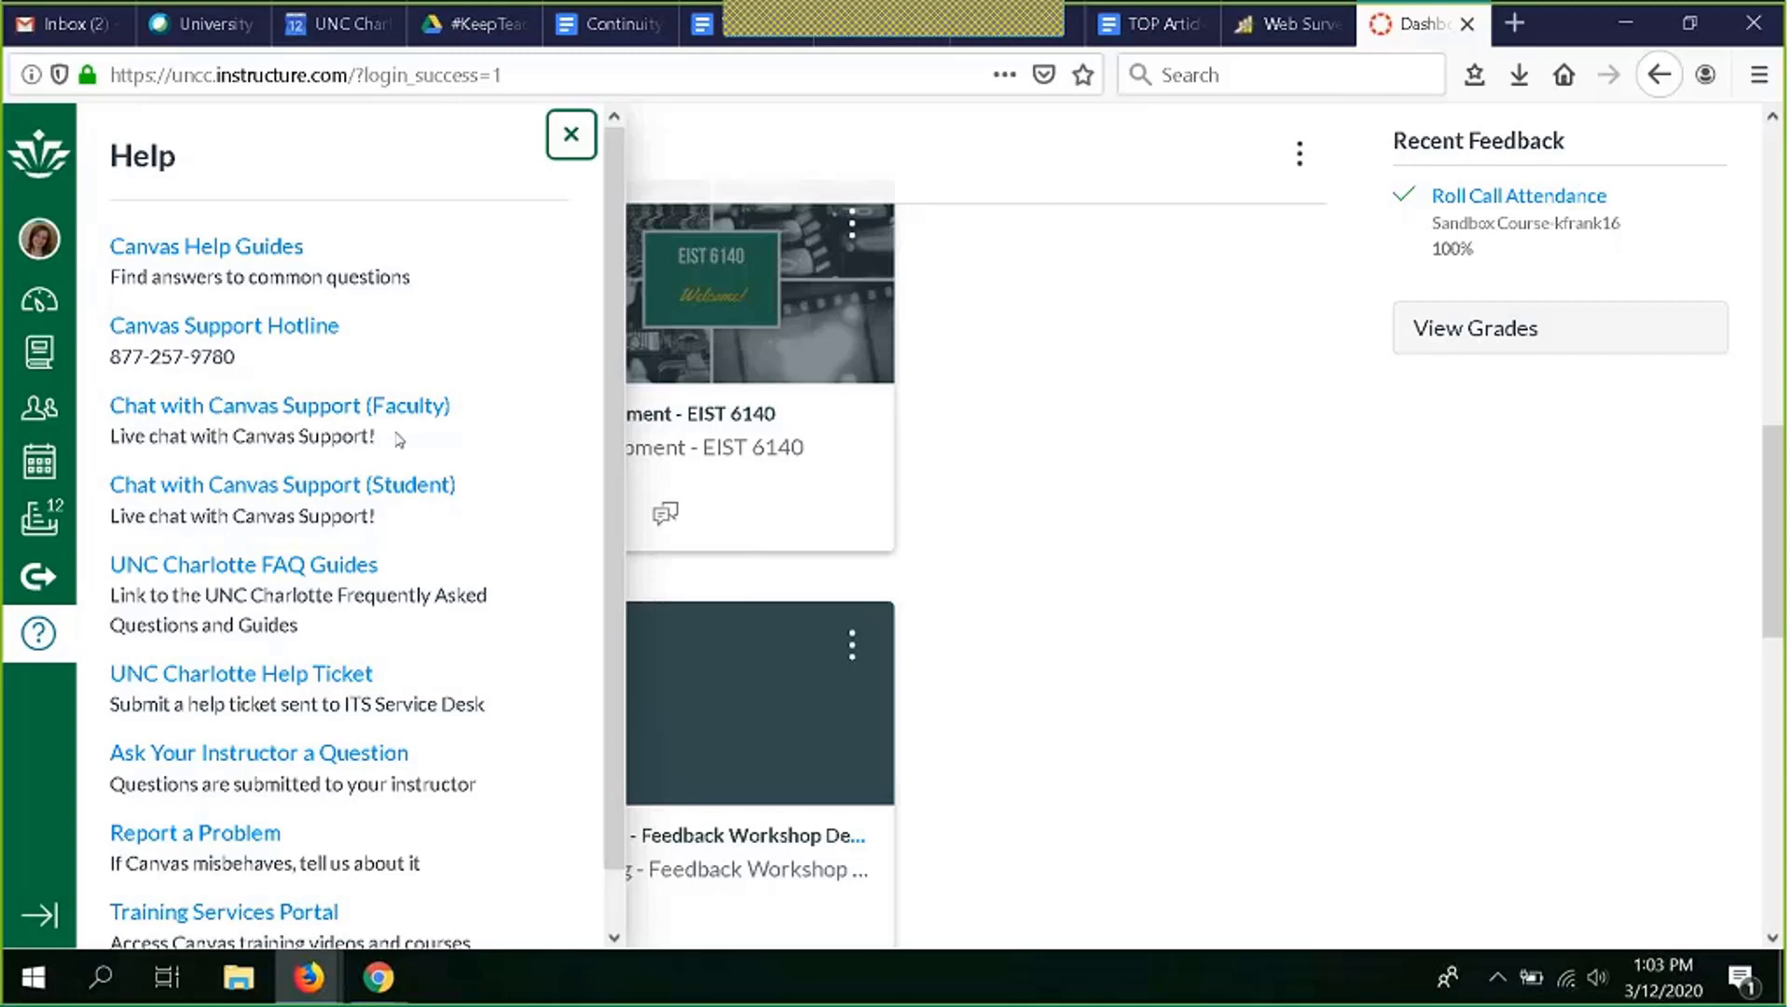
left_click(56, 643)
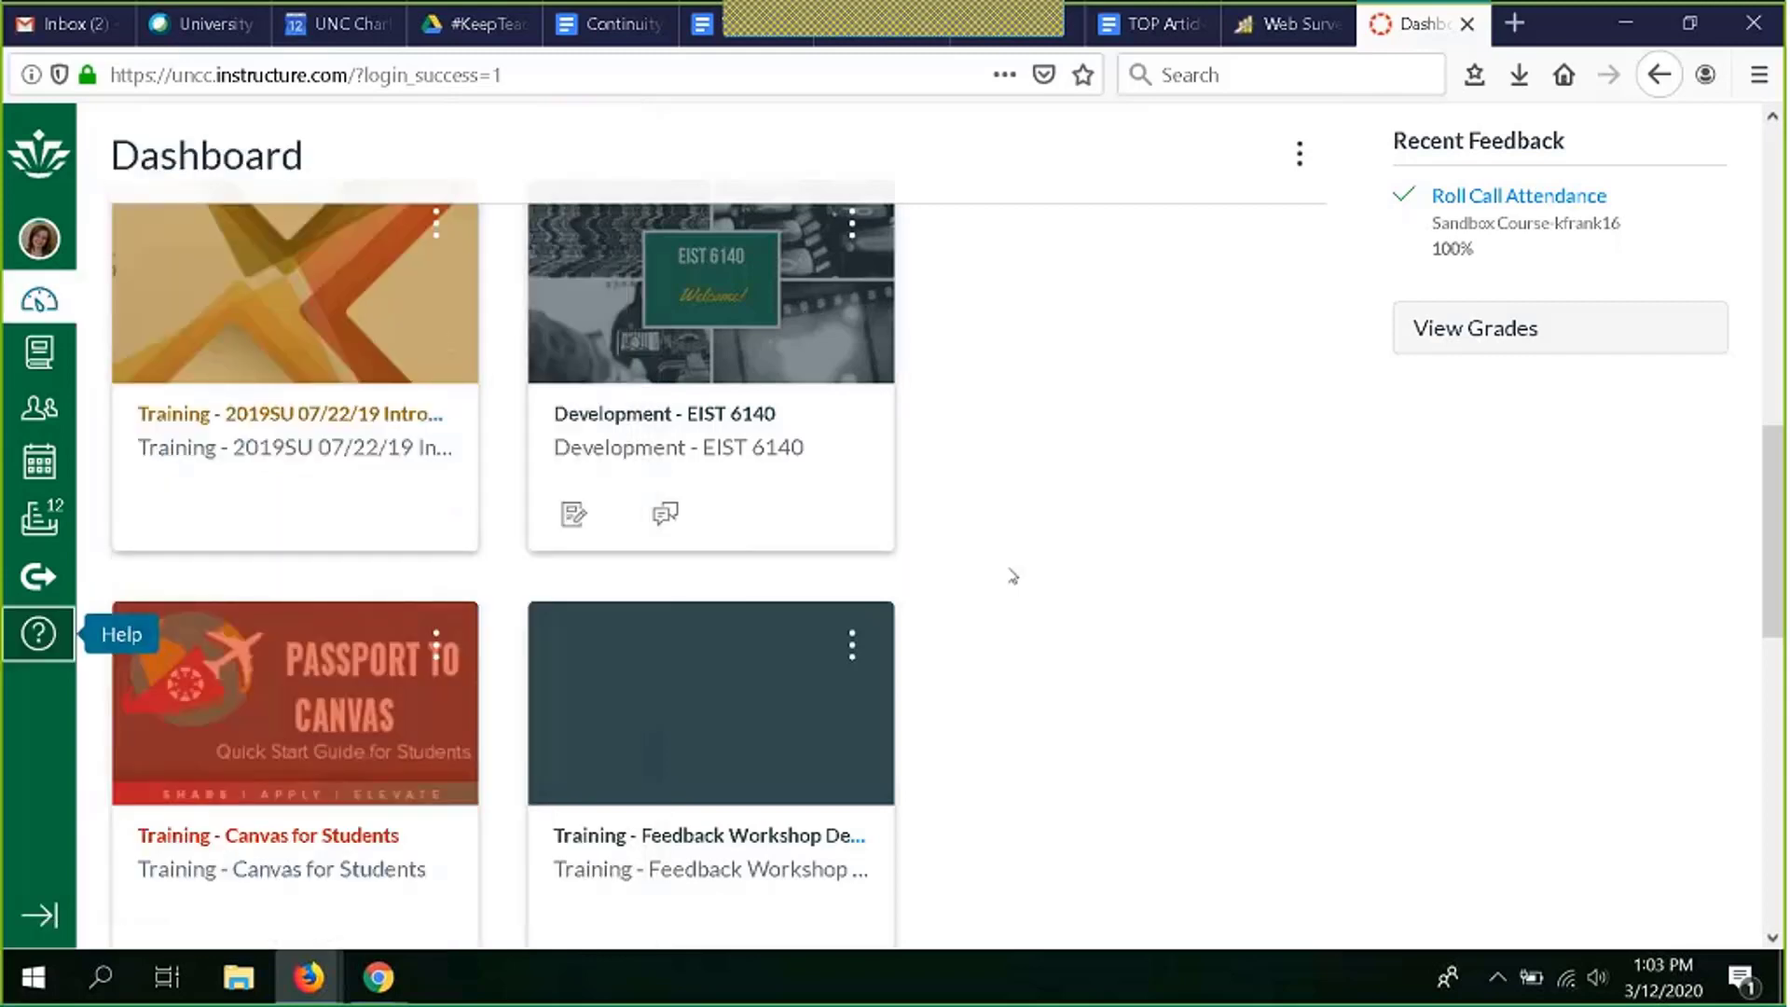
Step: Open the "Training - Starting with a Fresh Canvas - Online" course from the dashboard
scroll(1013, 577, "up", 1)
scroll(1014, 577, "up", 1)
scroll(1013, 577, "down", 8)
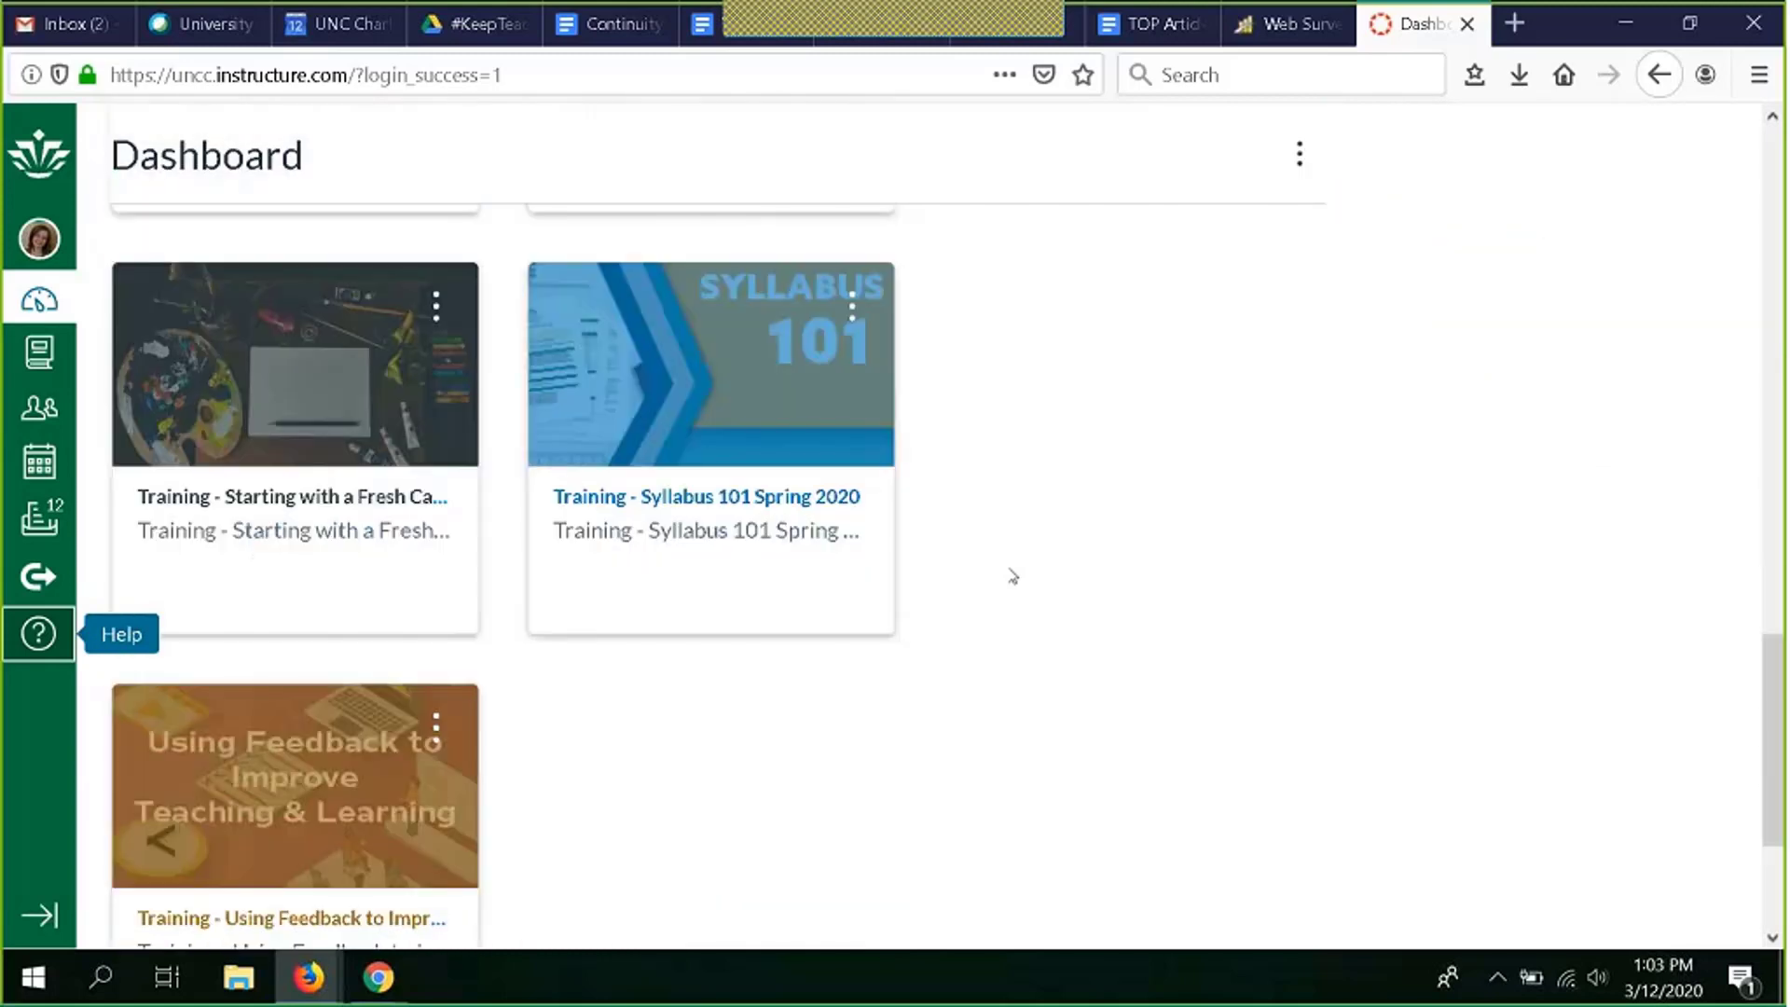
left_click(235, 359)
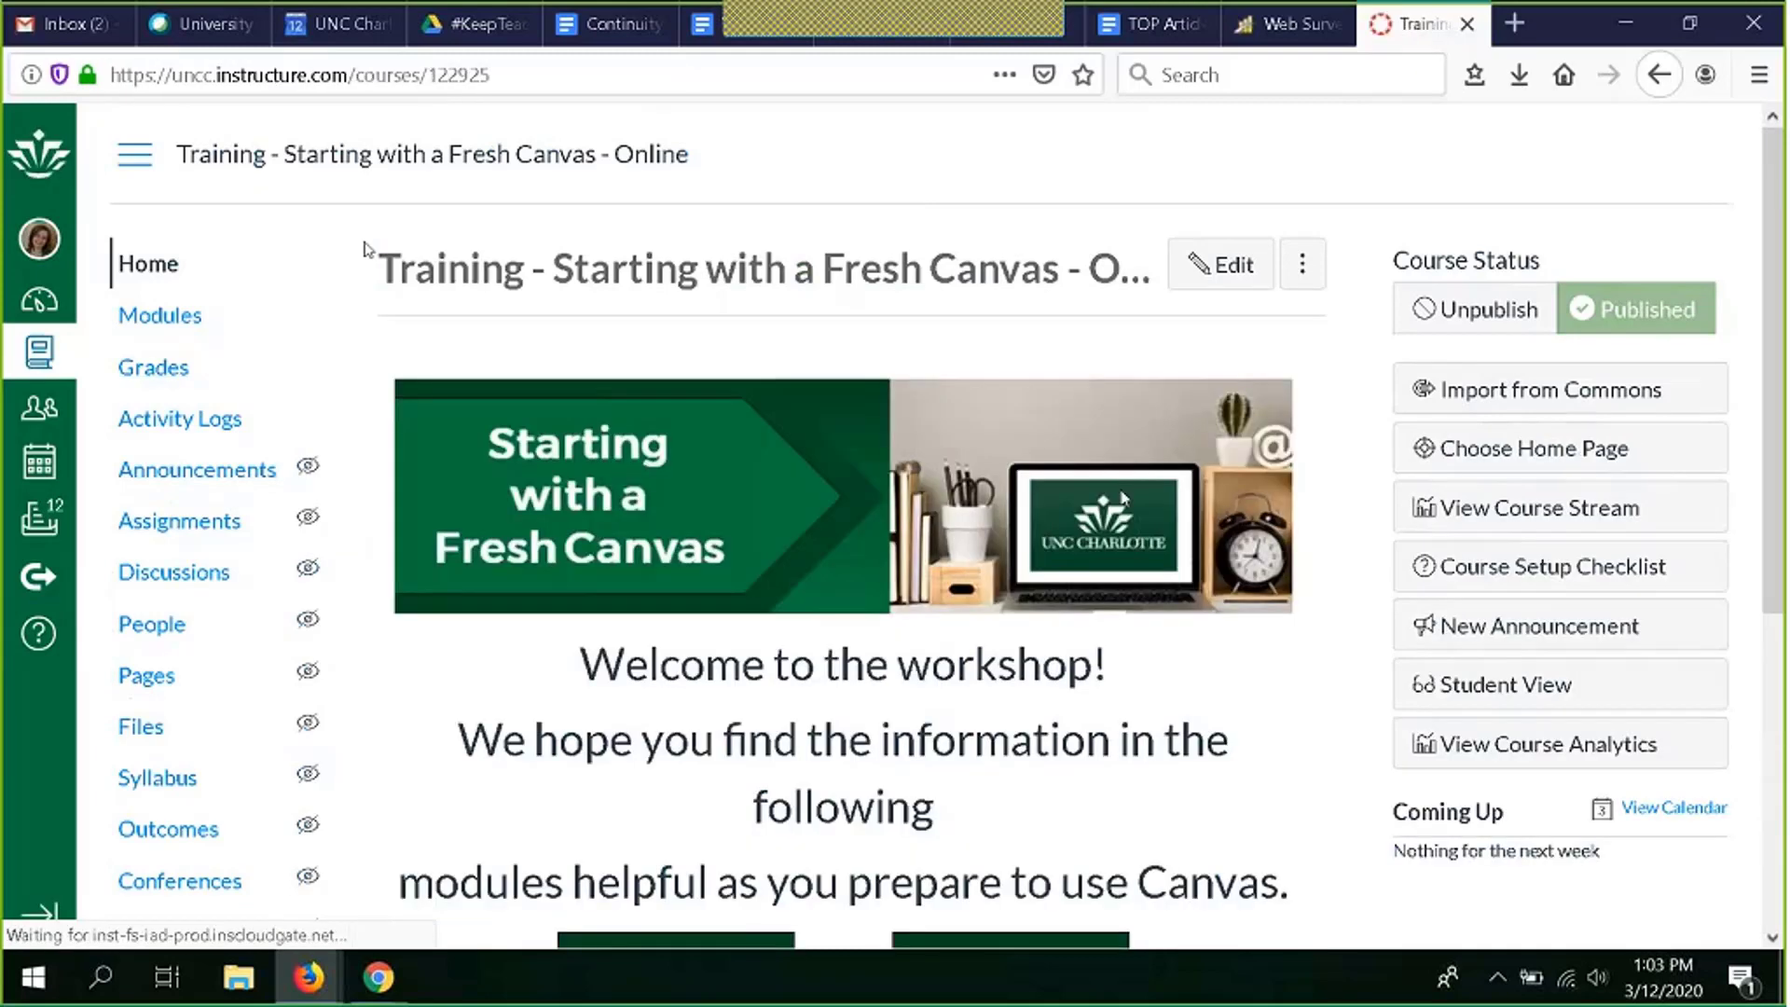
Step: Examine the course home page, including its navigation links, welcome text, Start Training and View Topics links, and course navigation notes
scroll(1318, 743, "down", 4)
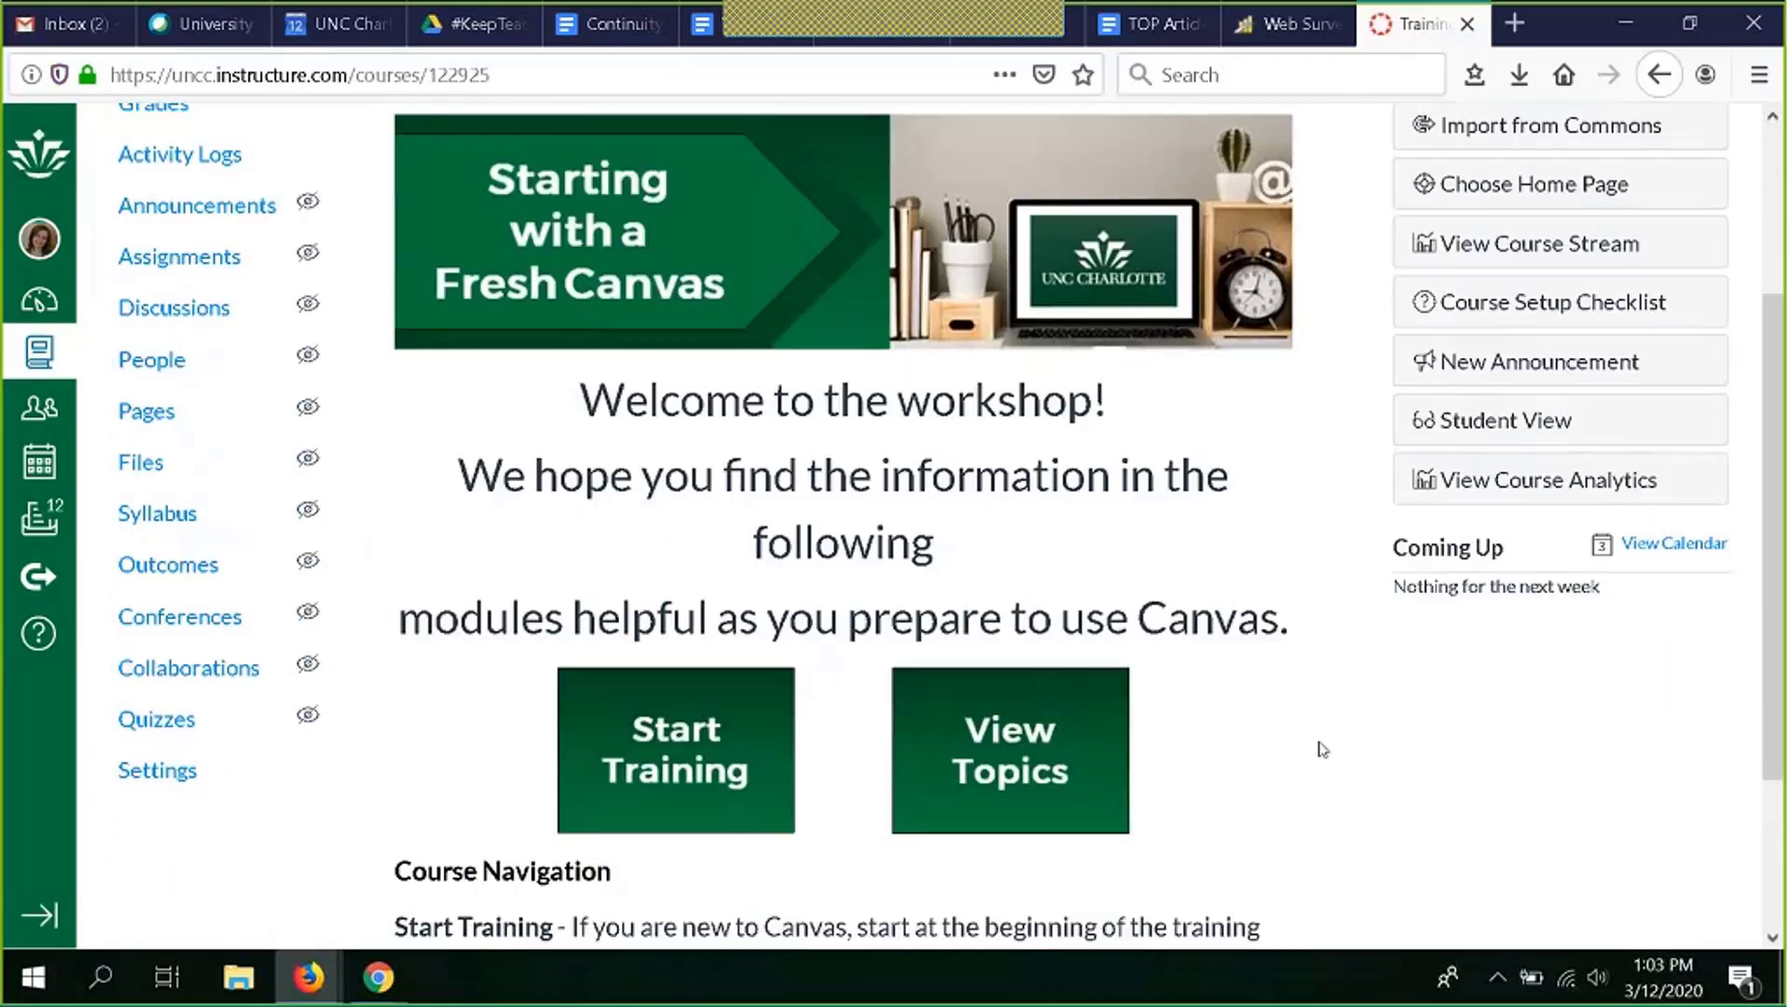
scroll(1323, 750, "up", 3)
scroll(1322, 749, "up", 1)
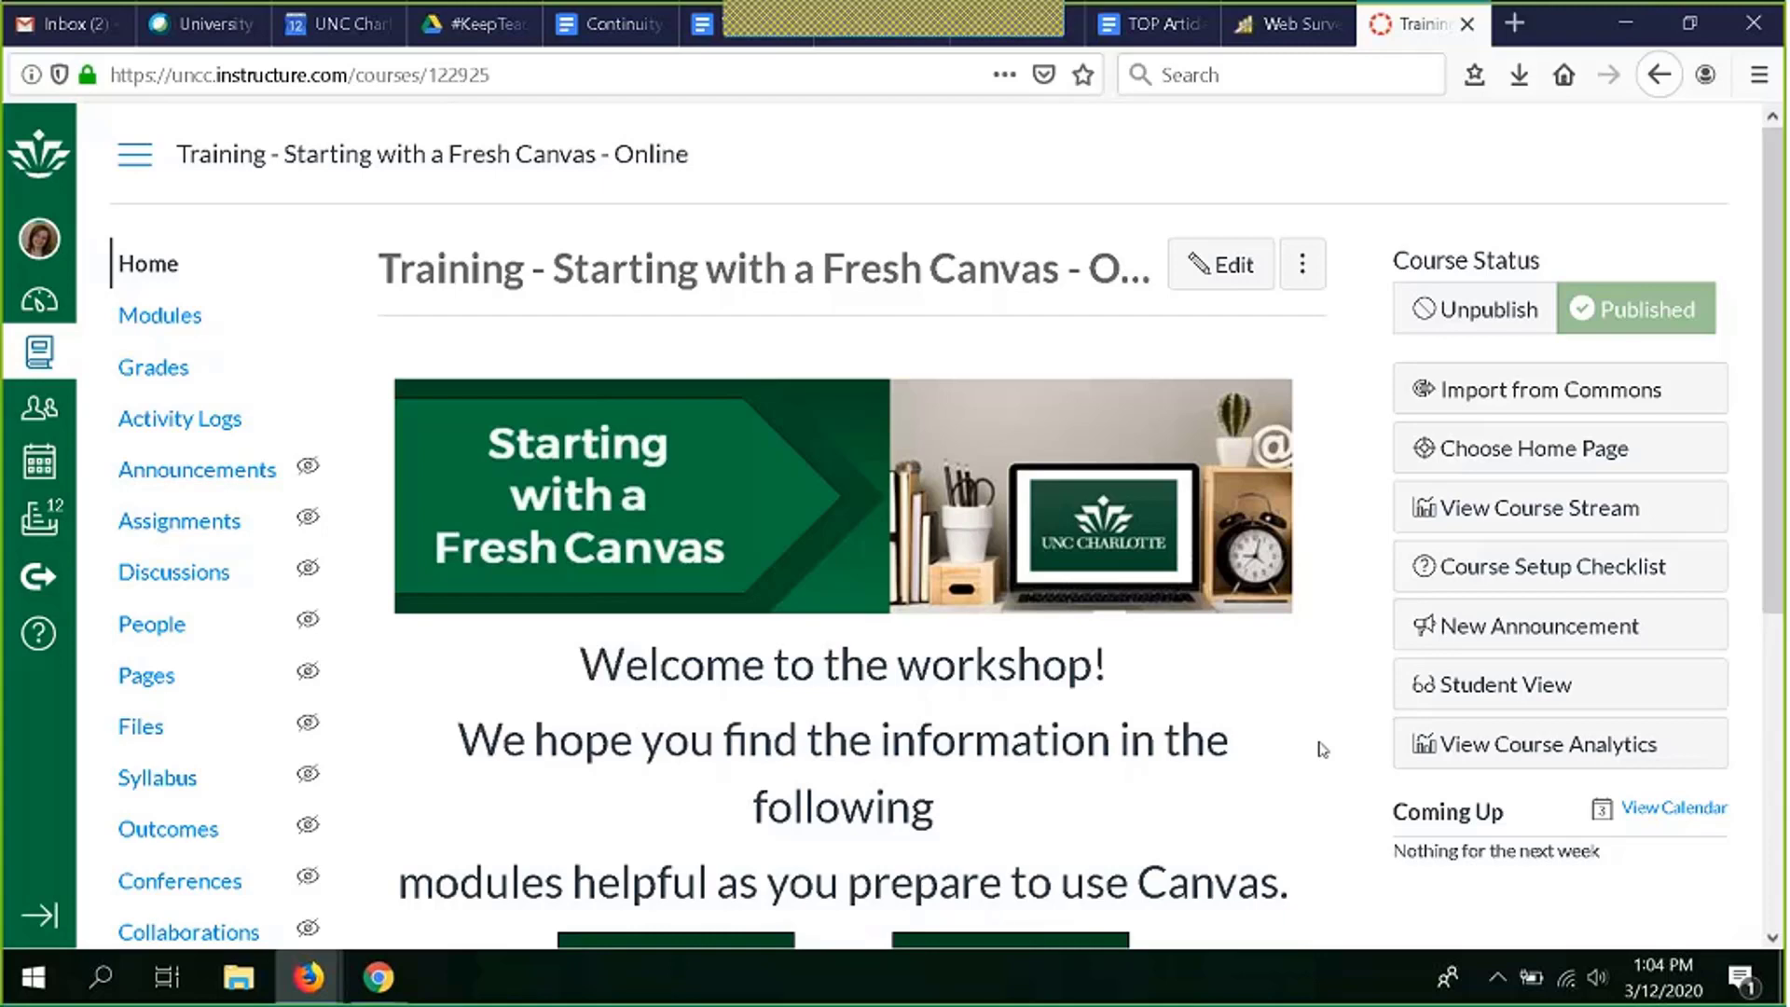
scroll(1322, 749, "down", 5)
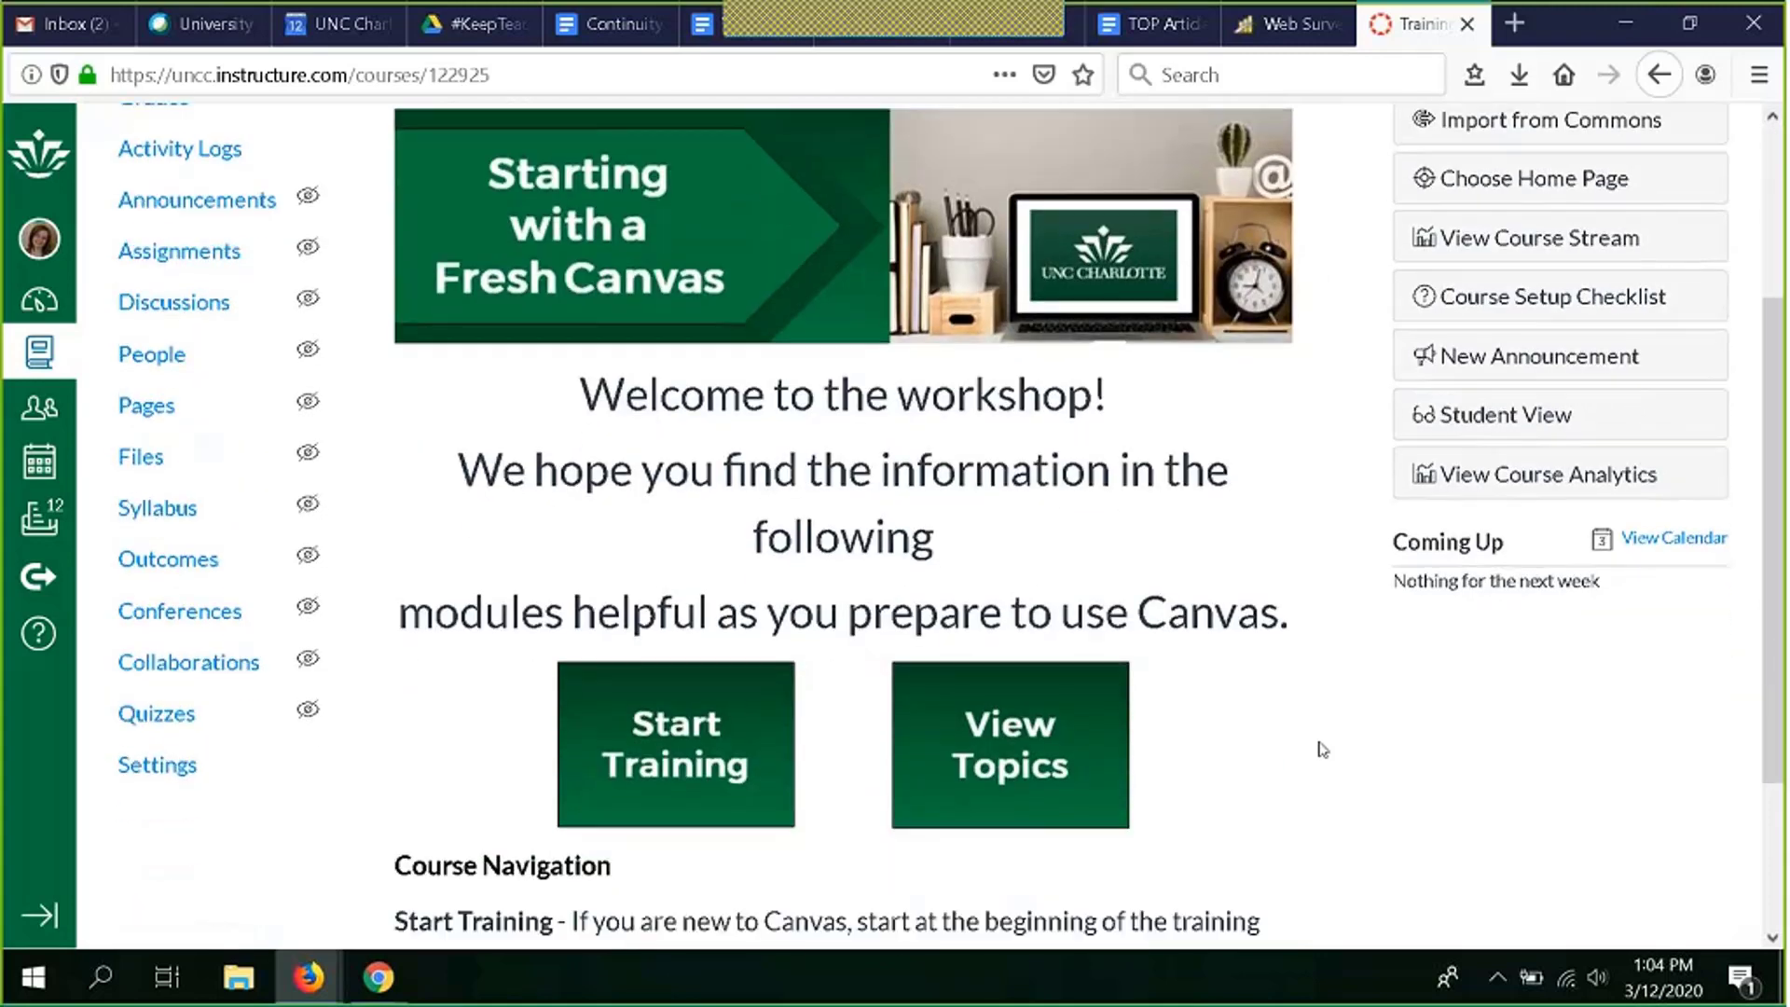
scroll(1322, 749, "up", 6)
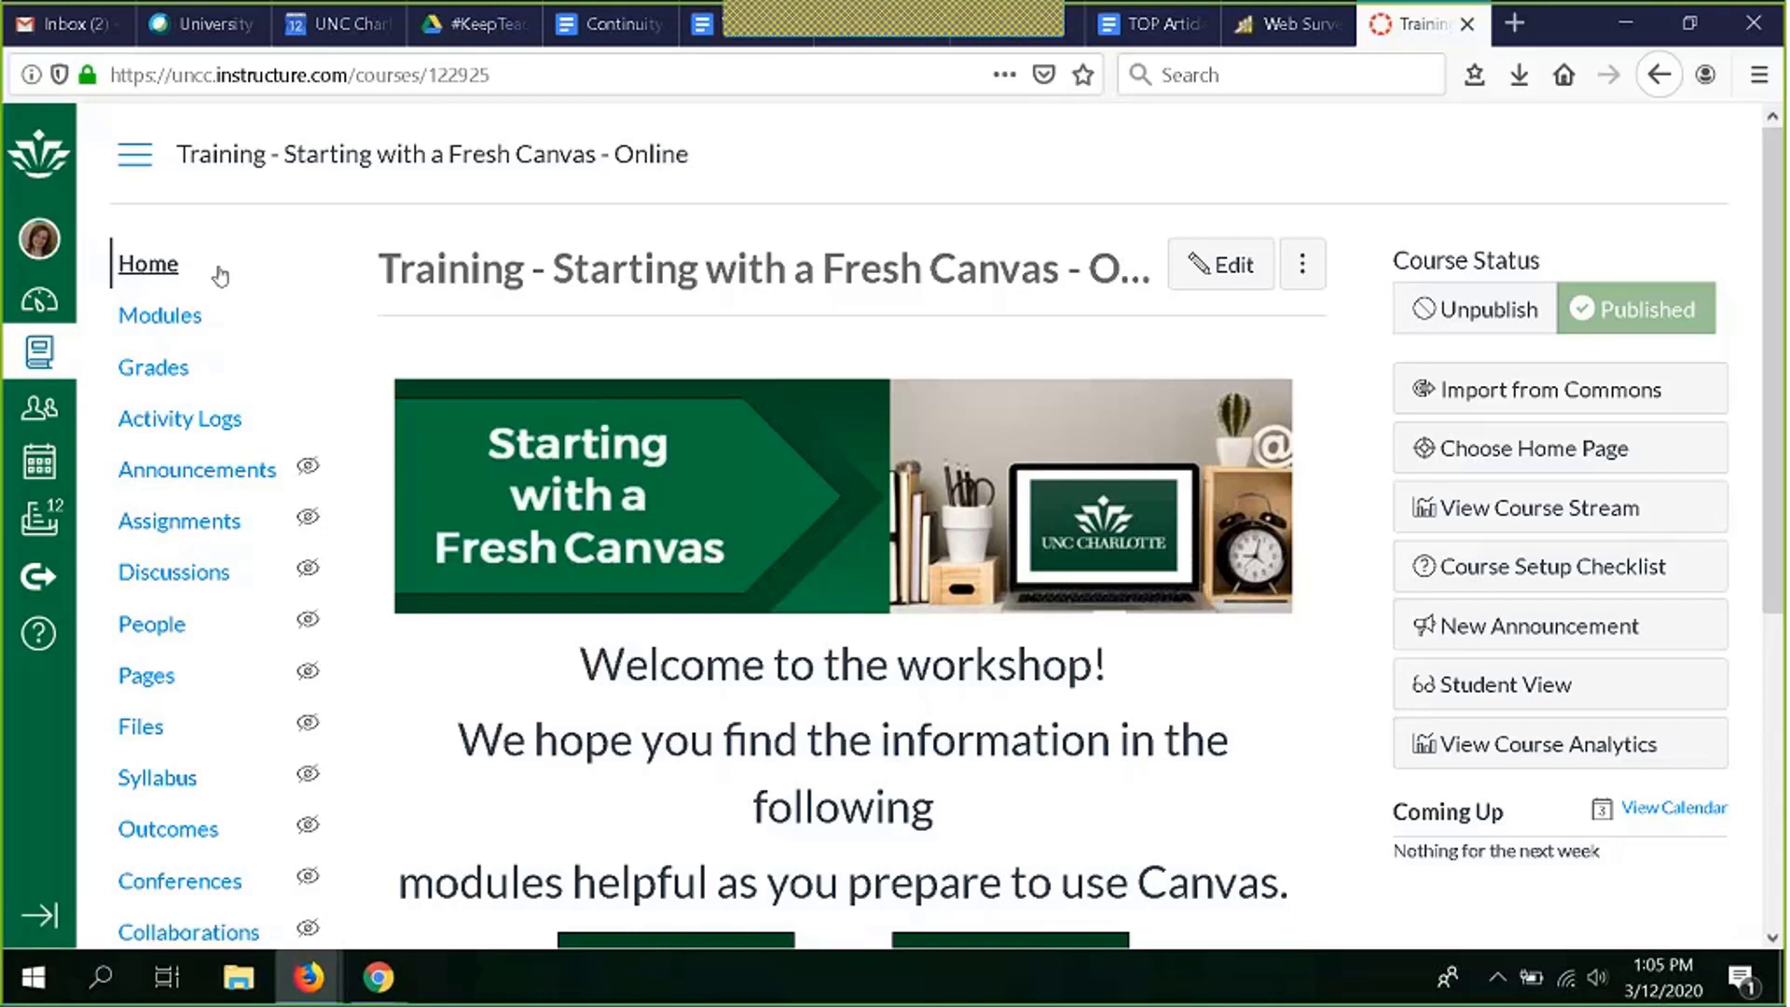
scroll(842, 522, "down", 1)
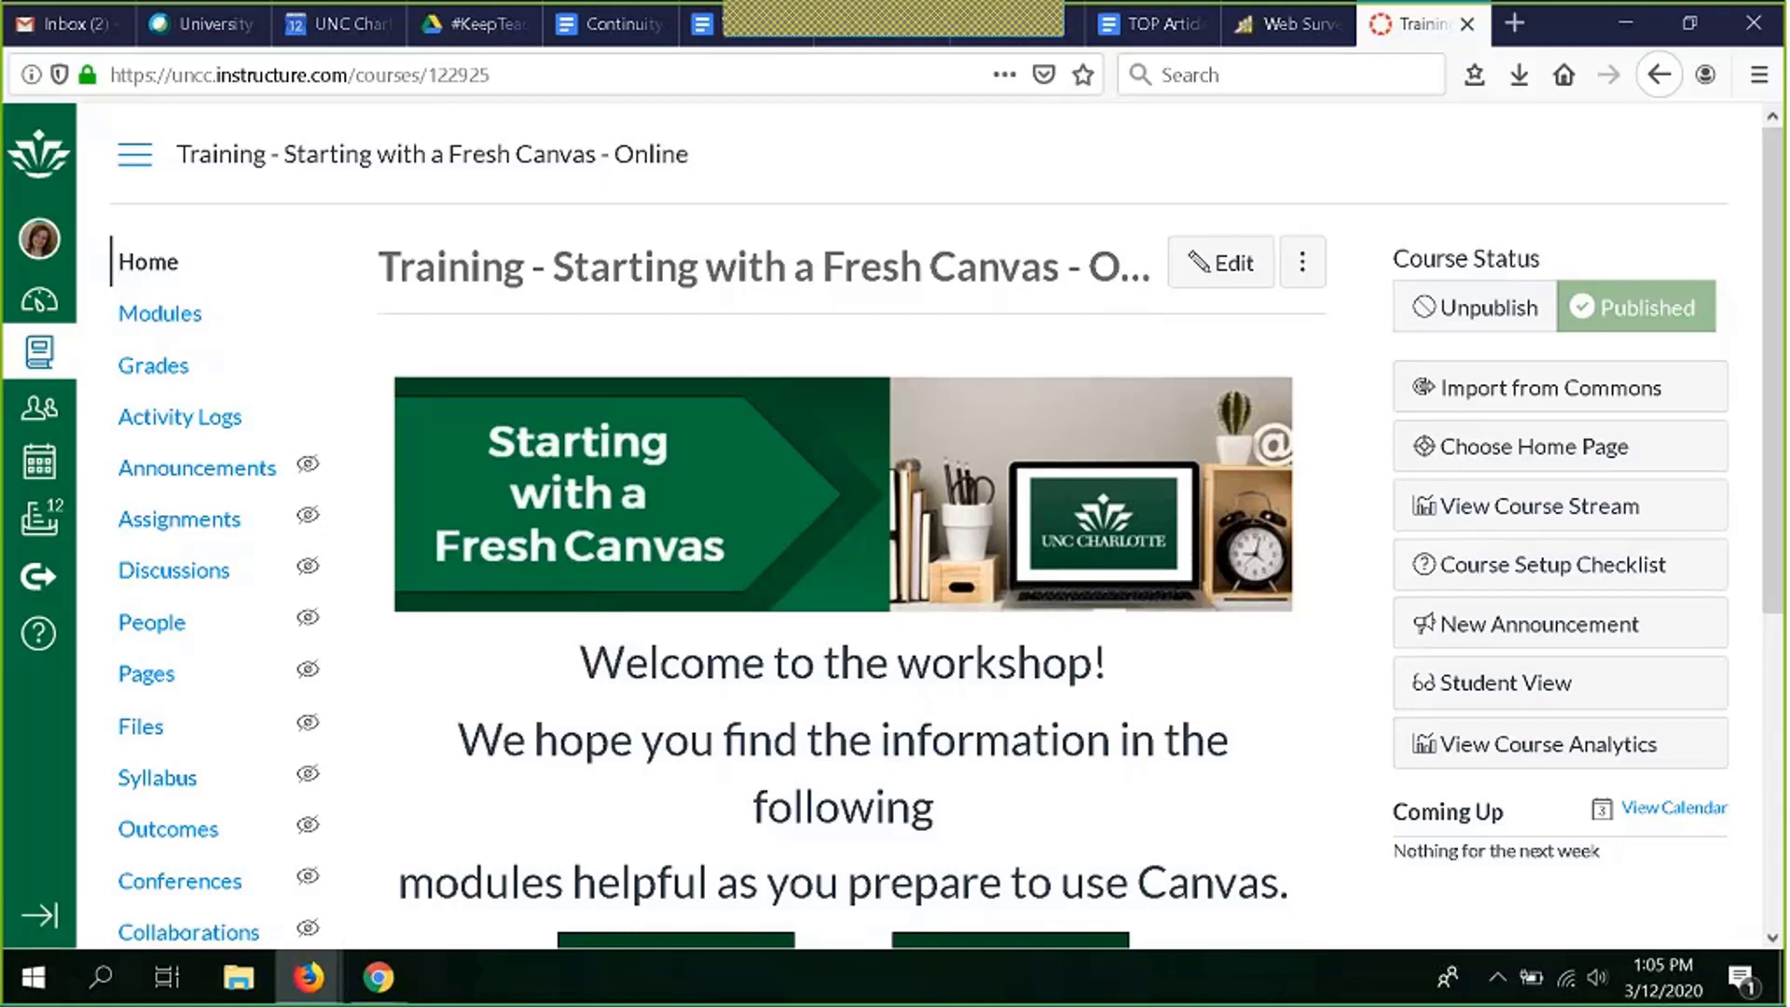
scroll(1258, 718, "down", 3)
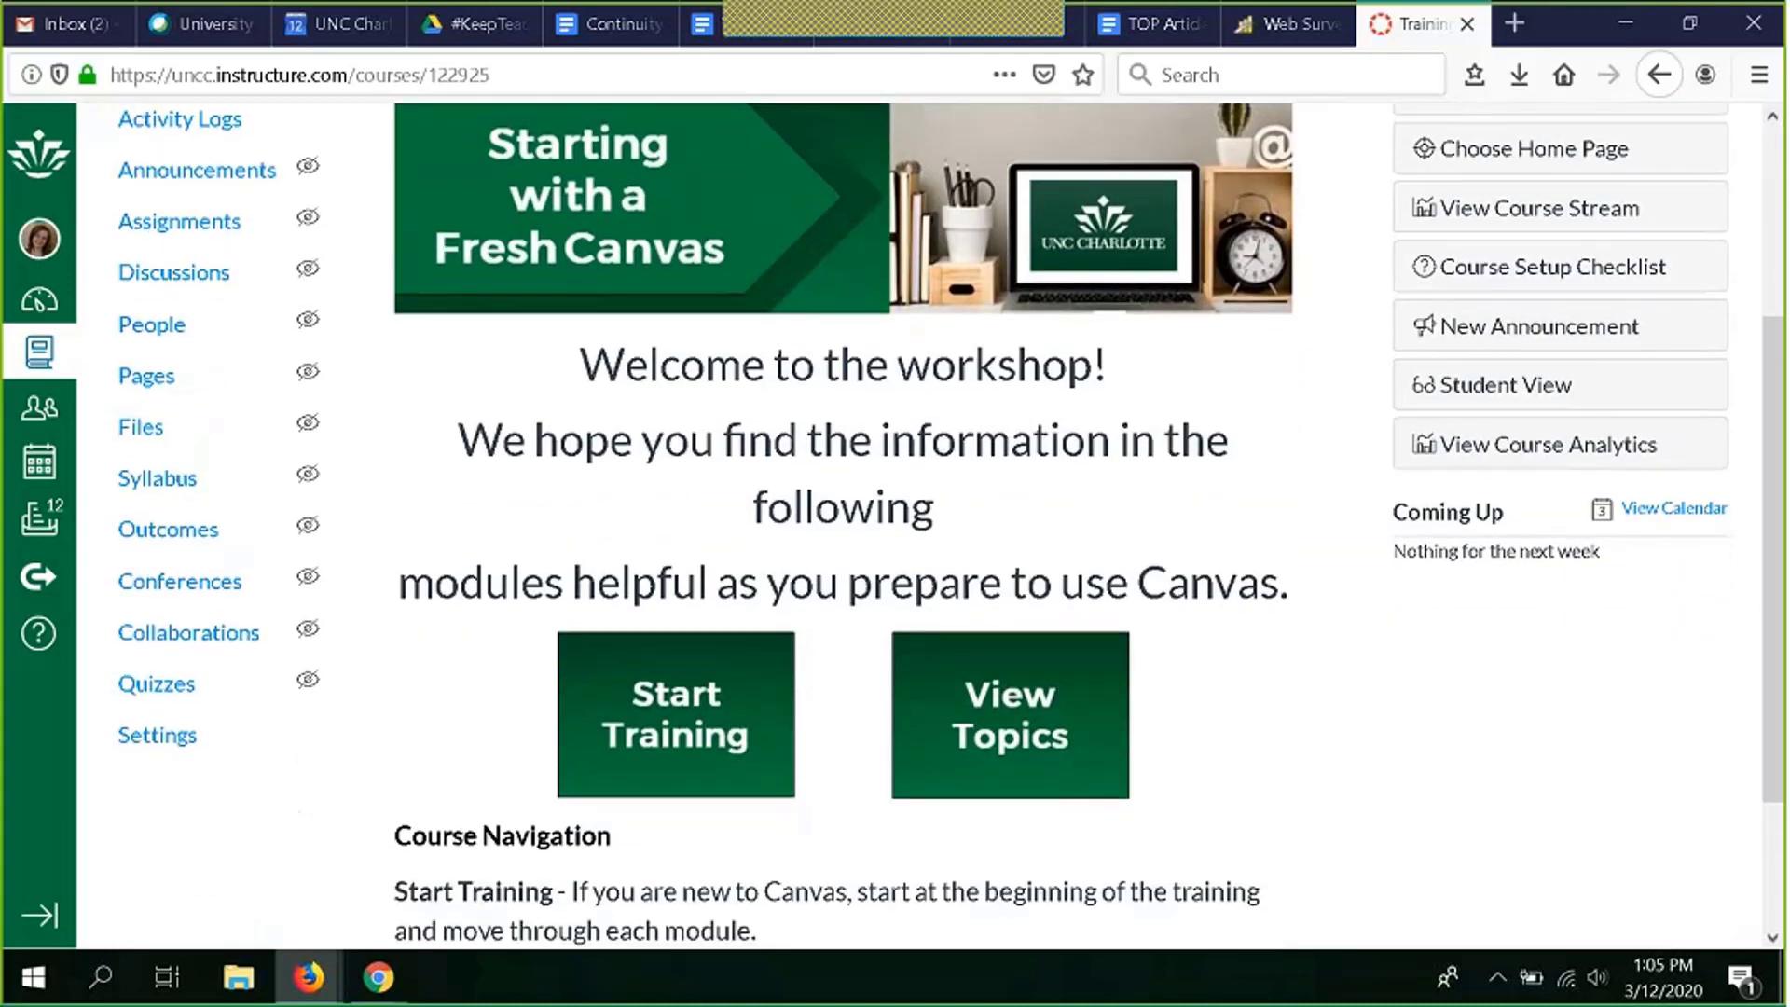
scroll(415, 599, "down", 2)
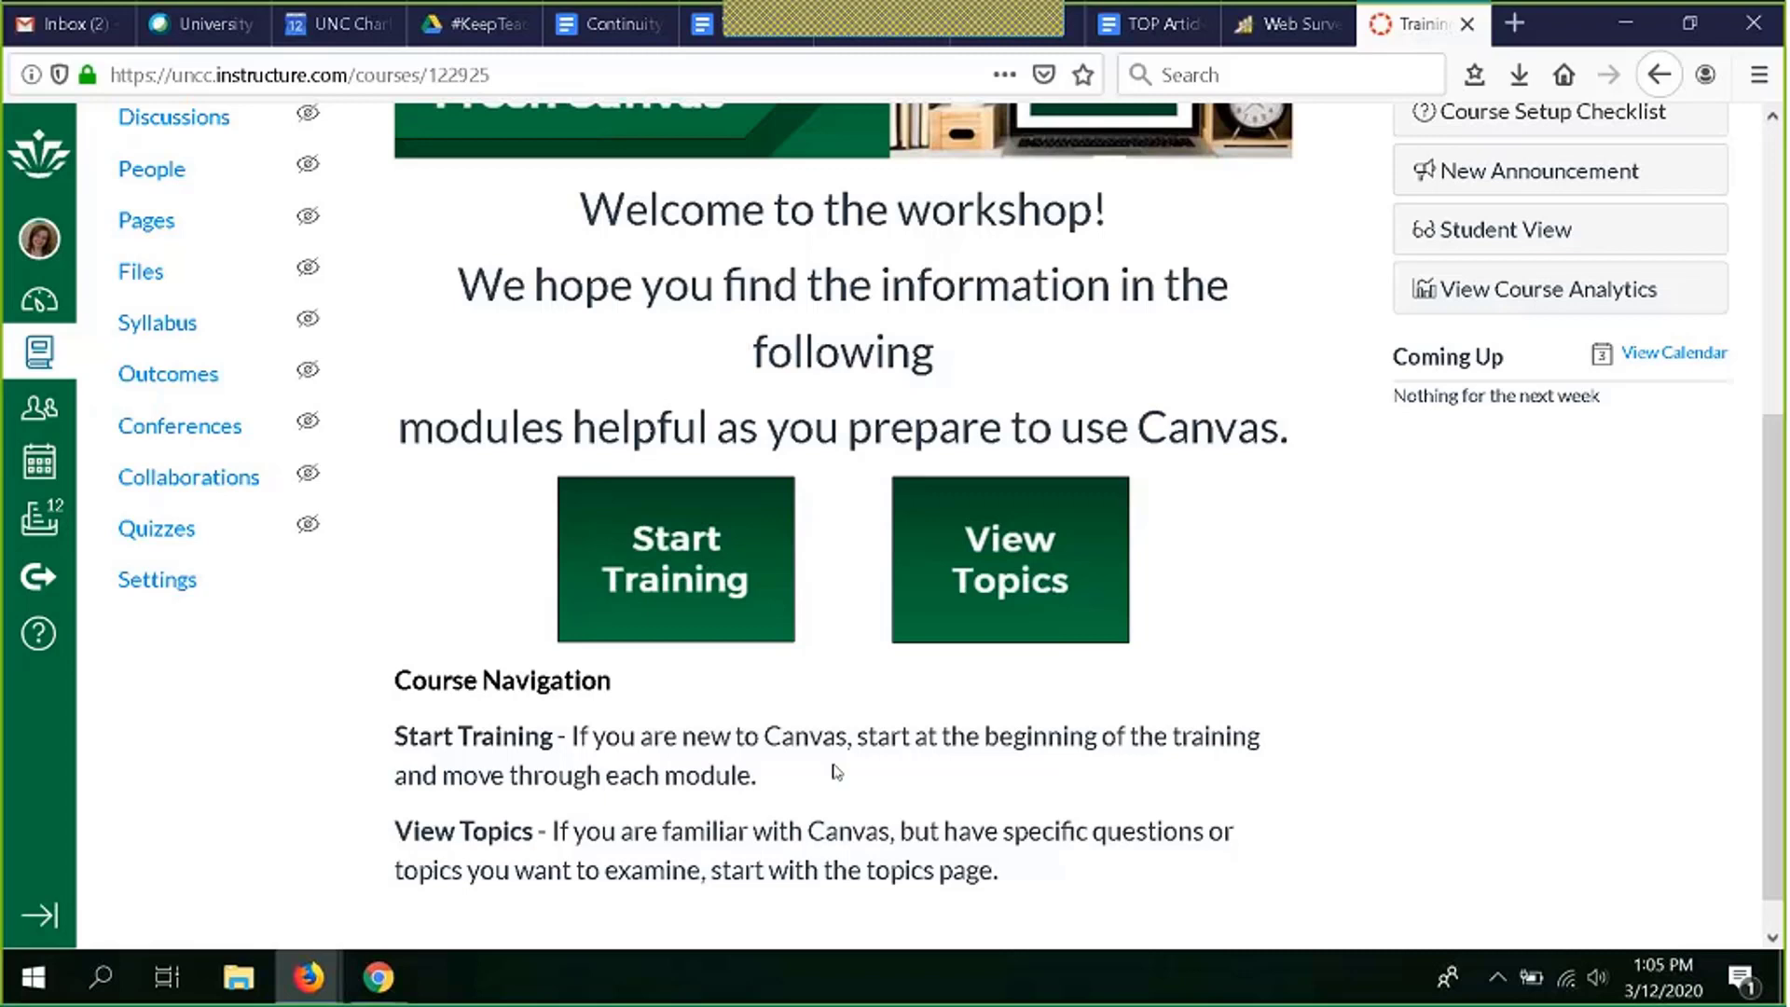
scroll(836, 772, "up", 1)
scroll(836, 772, "up", 5)
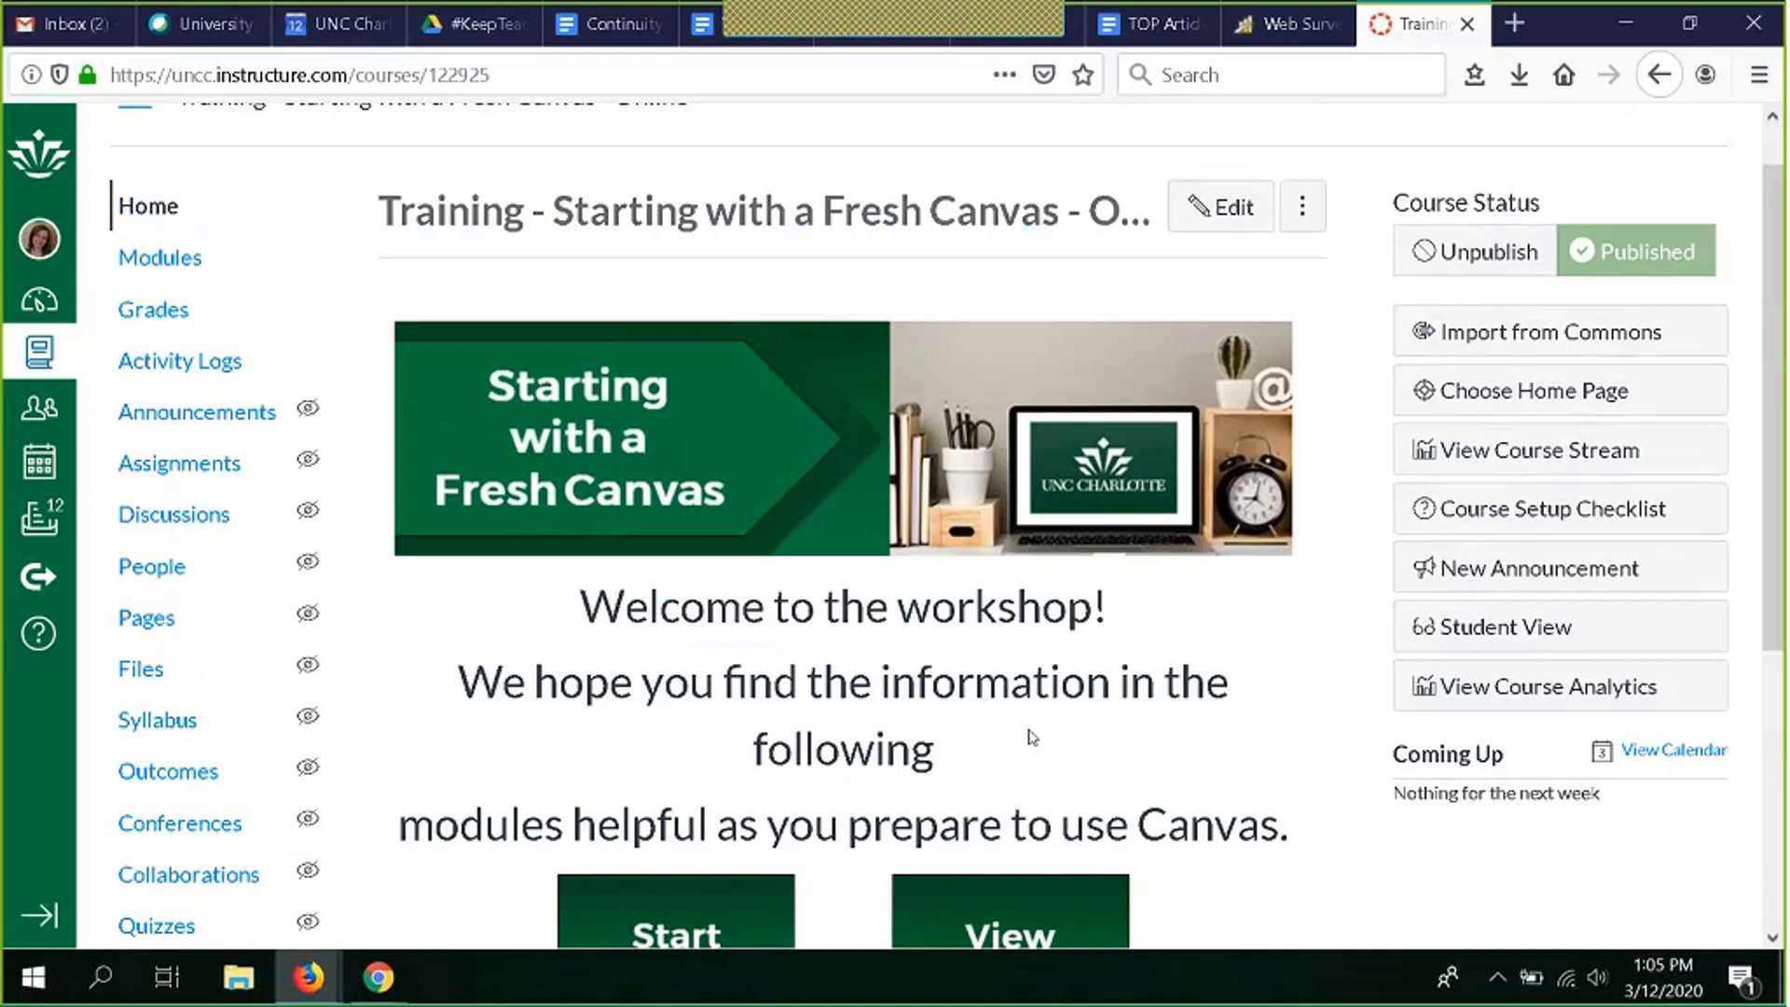
scroll(1035, 706, "down", 1)
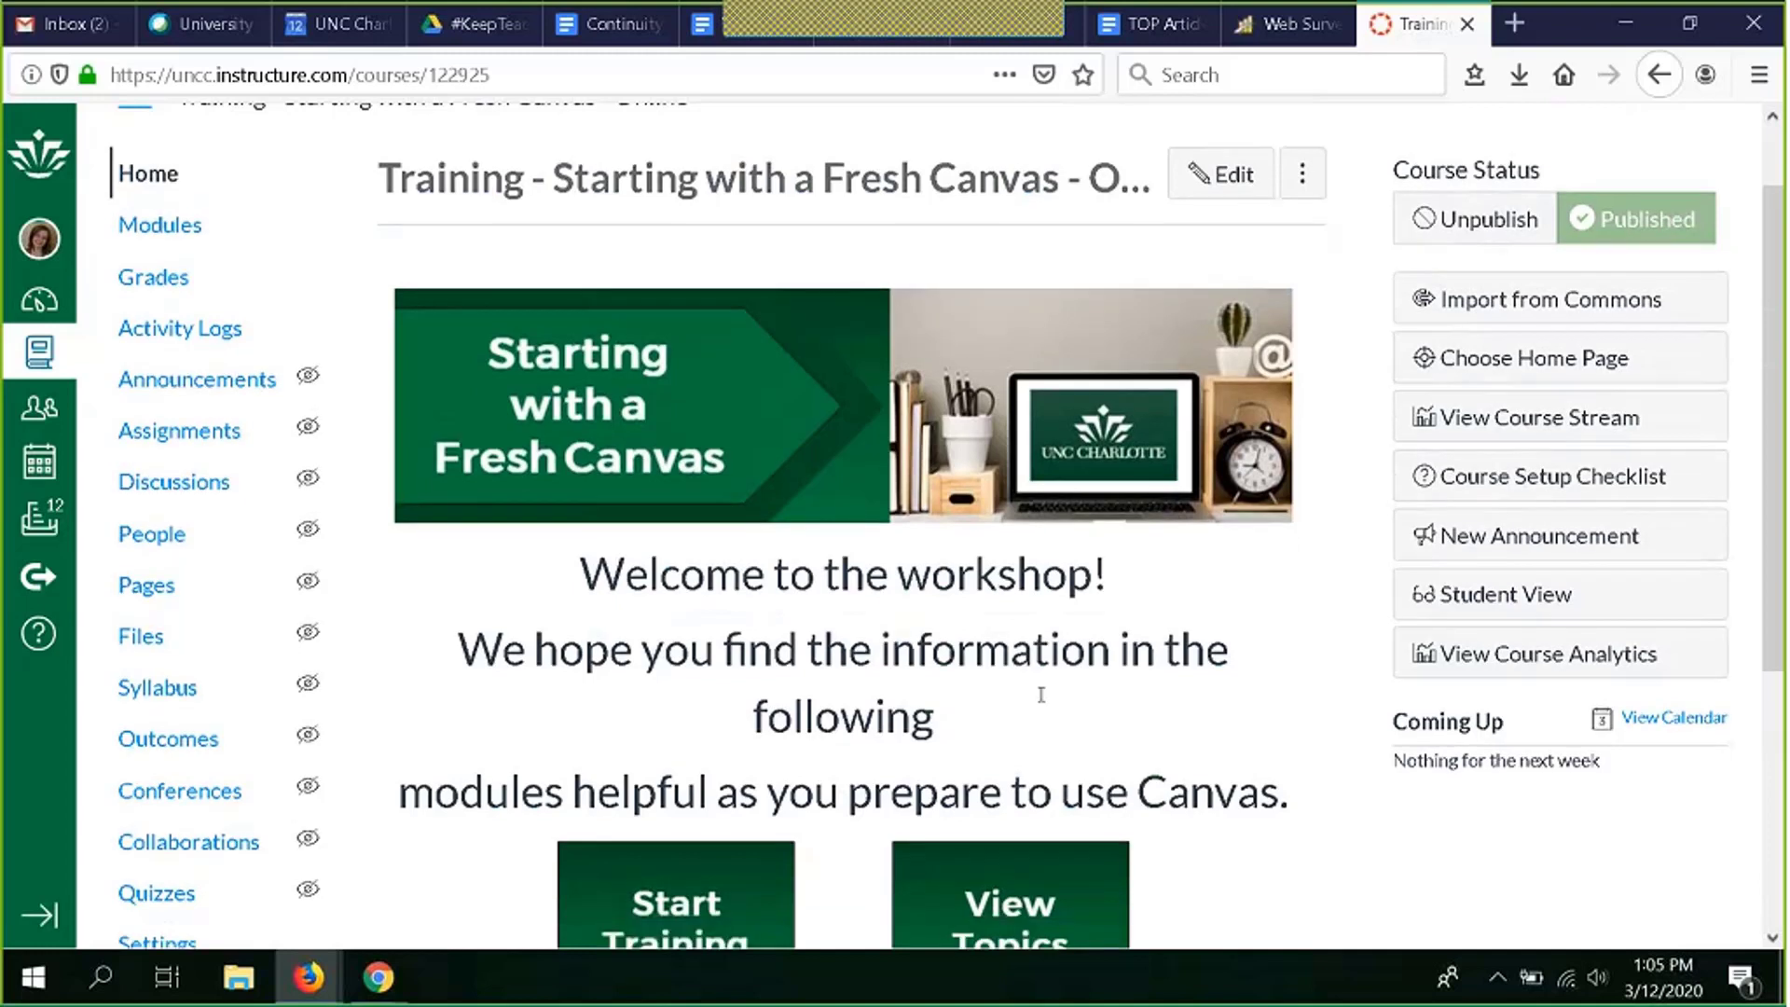
scroll(1041, 695, "down", 5)
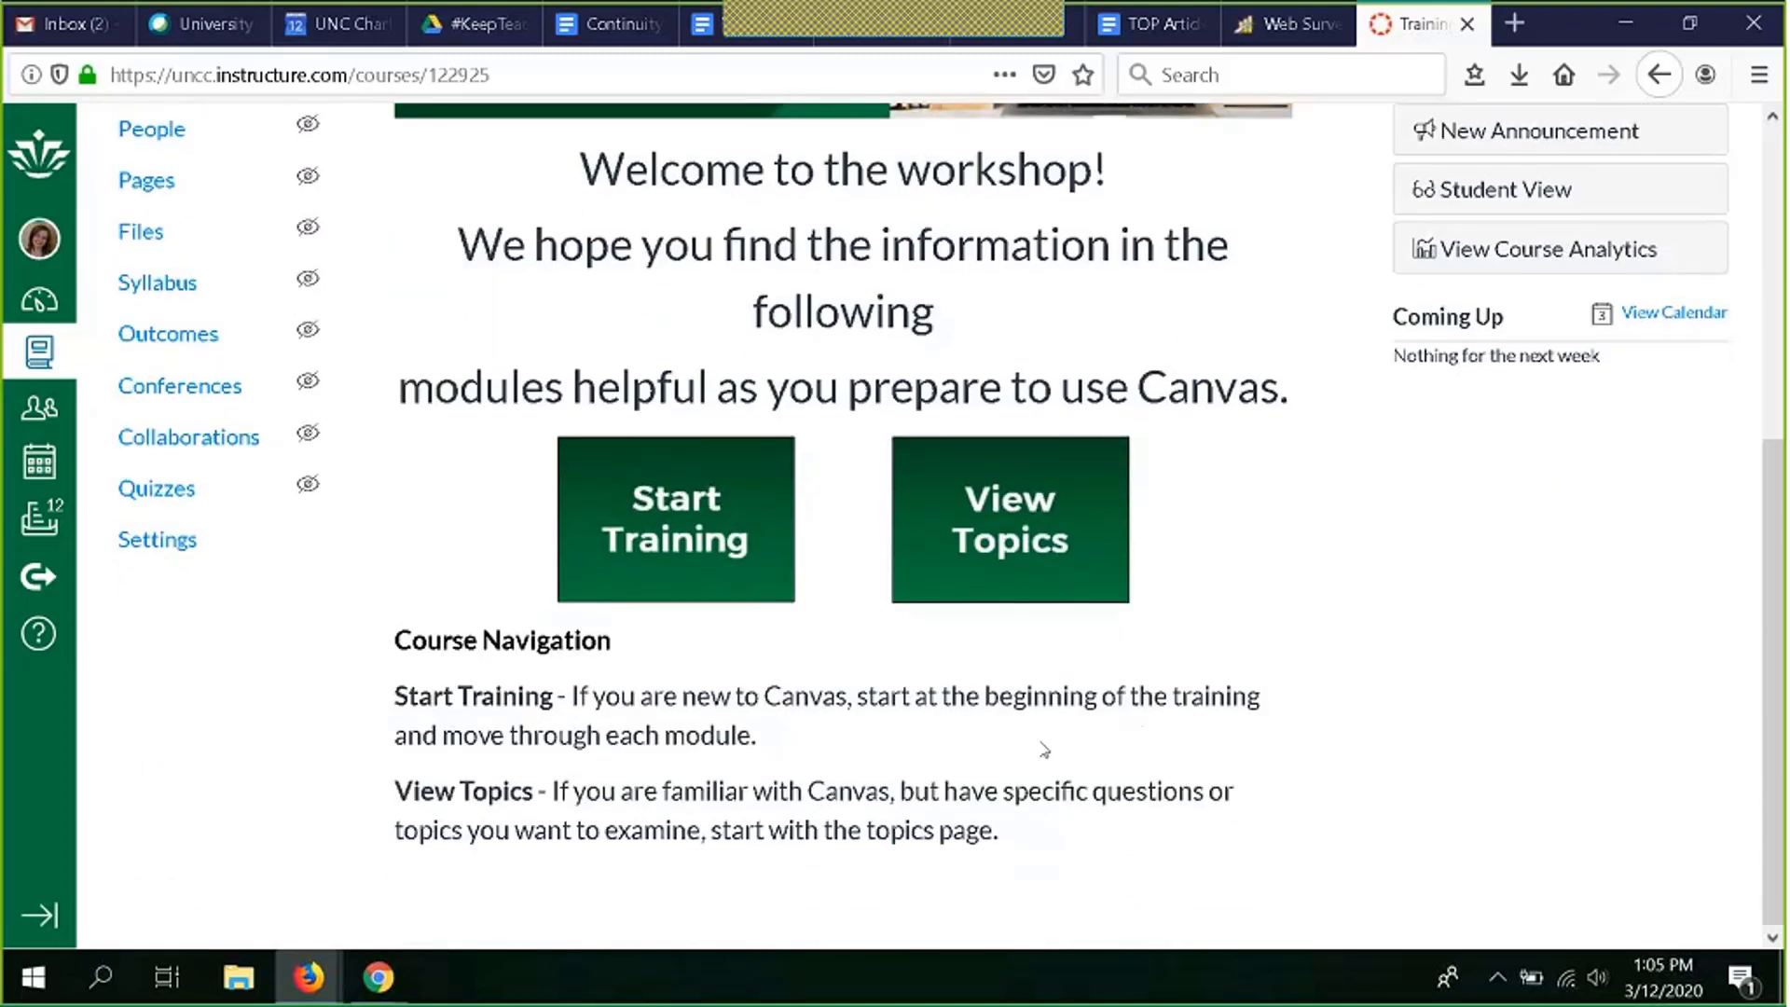
scroll(1003, 746, "up", 5)
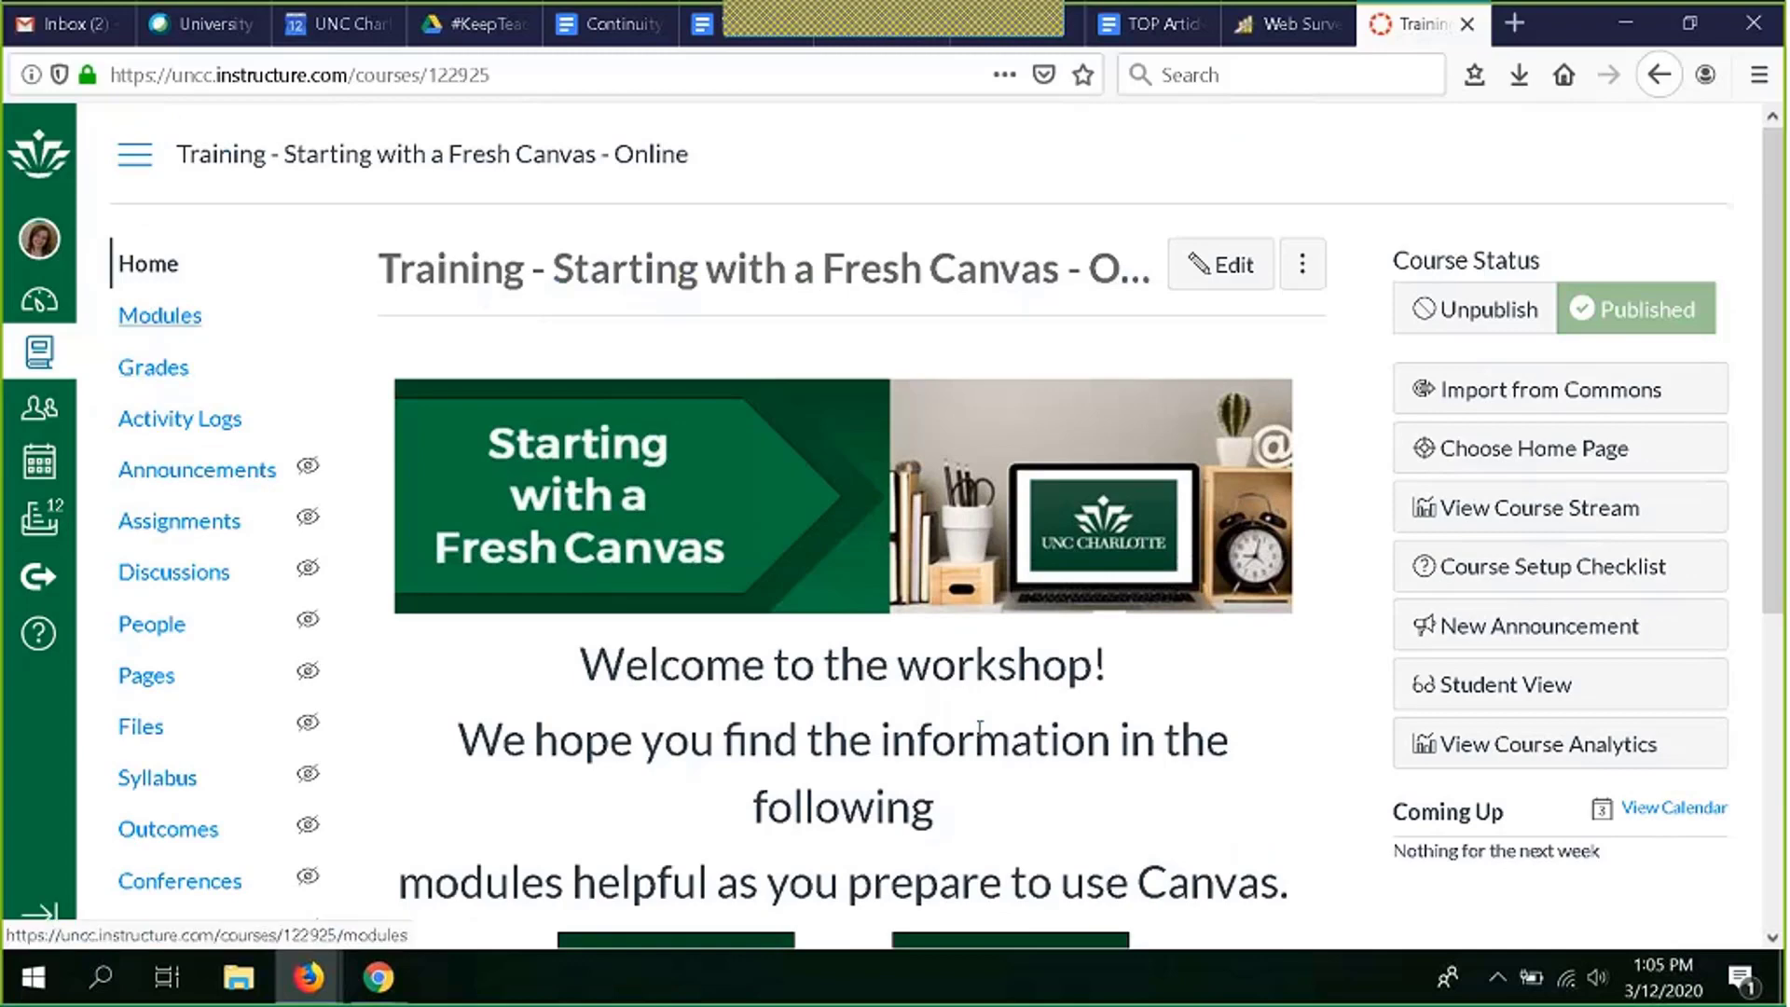
scroll(703, 675, "down", 4)
scroll(988, 320, "down", 2)
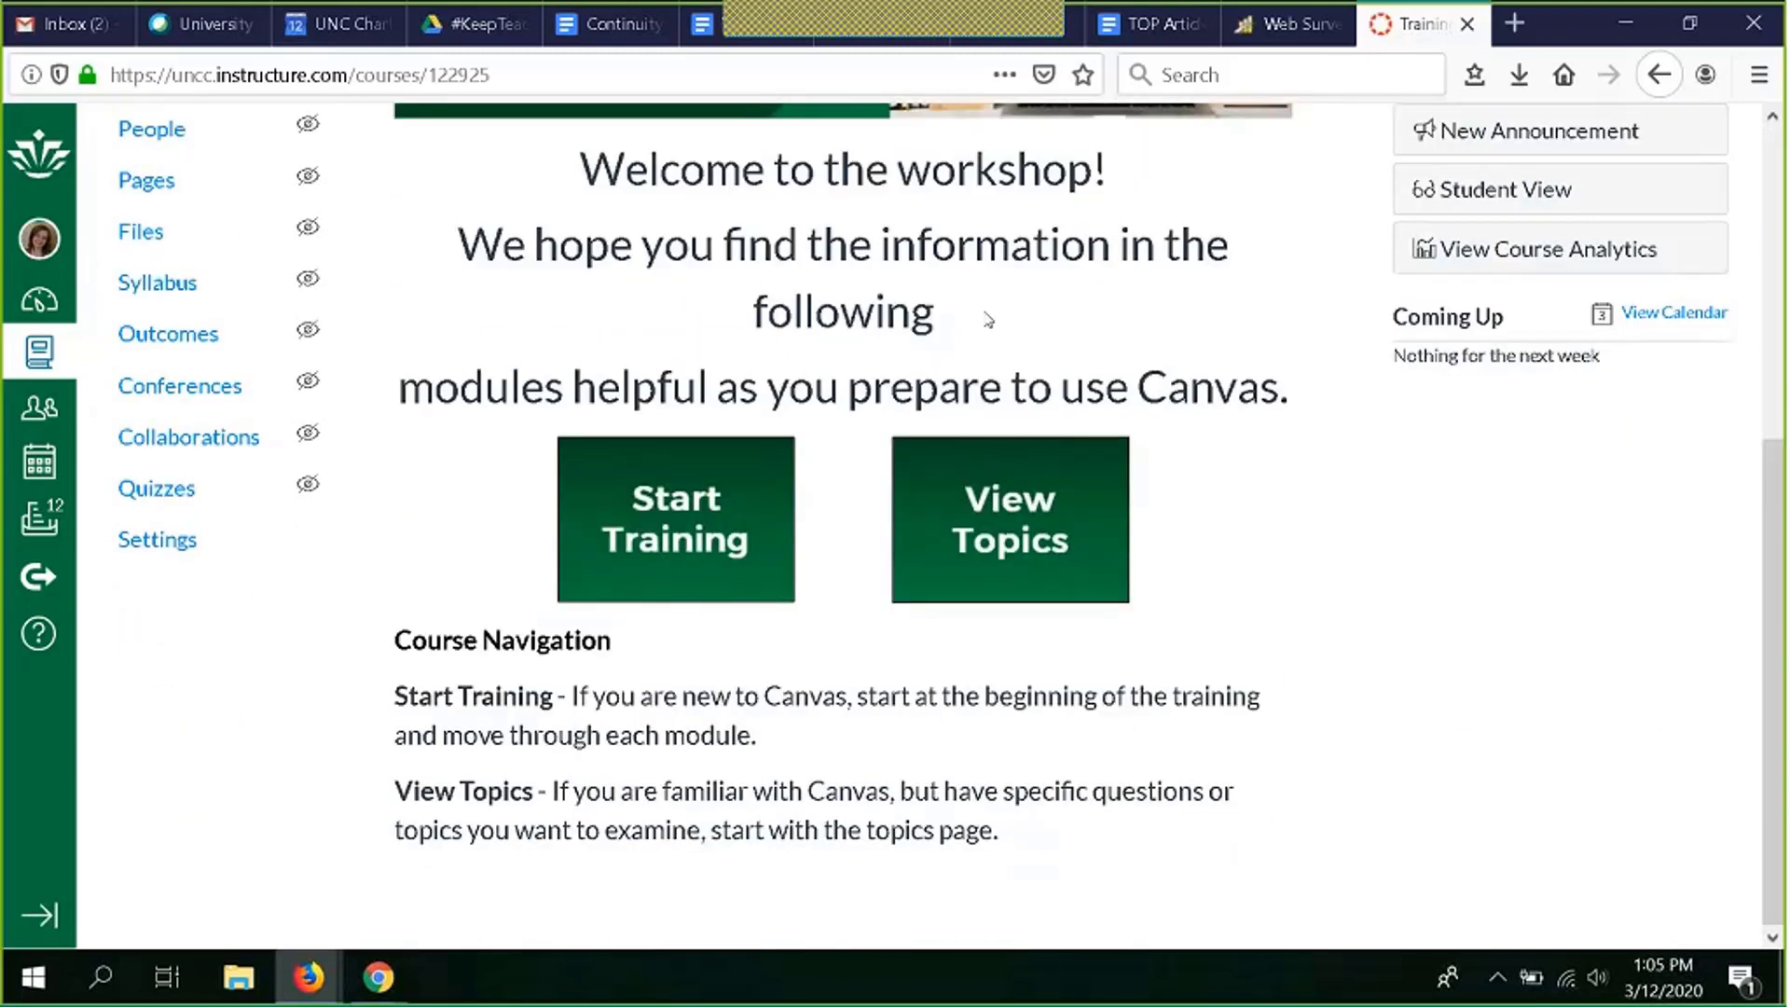
Step: Go to the training course's Modules page
scroll(837, 686, "up", 1)
scroll(837, 686, "up", 4)
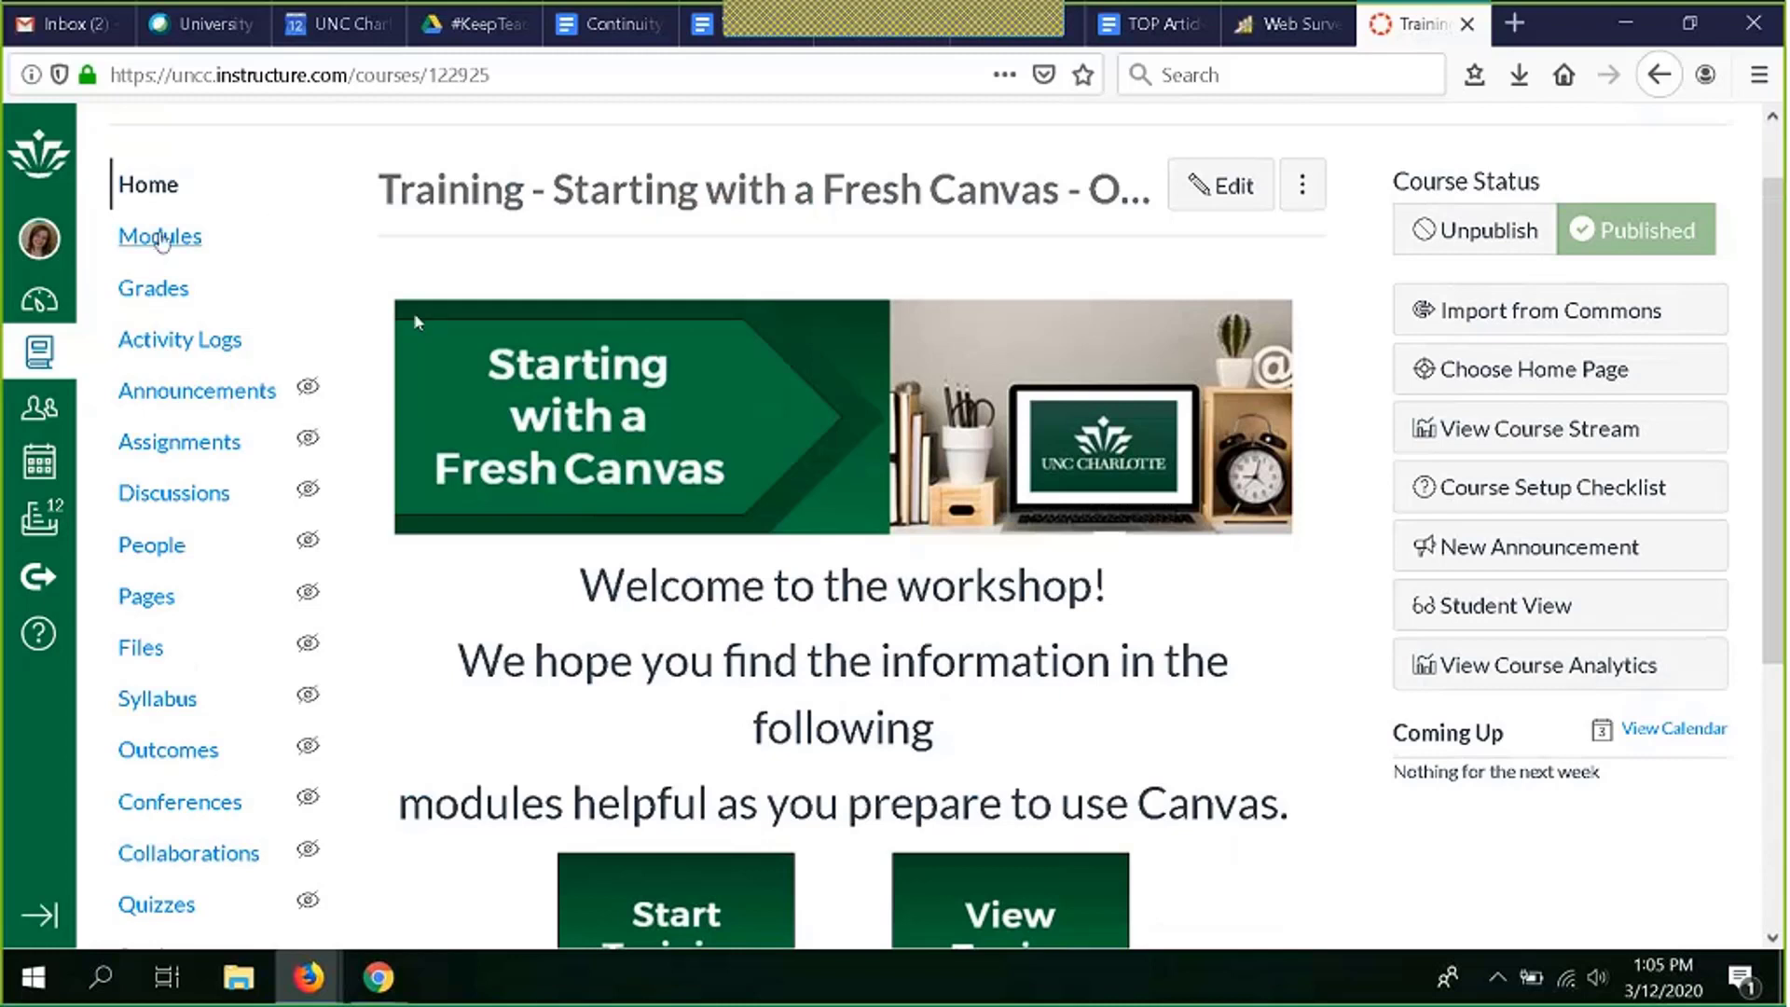
left_click(160, 239)
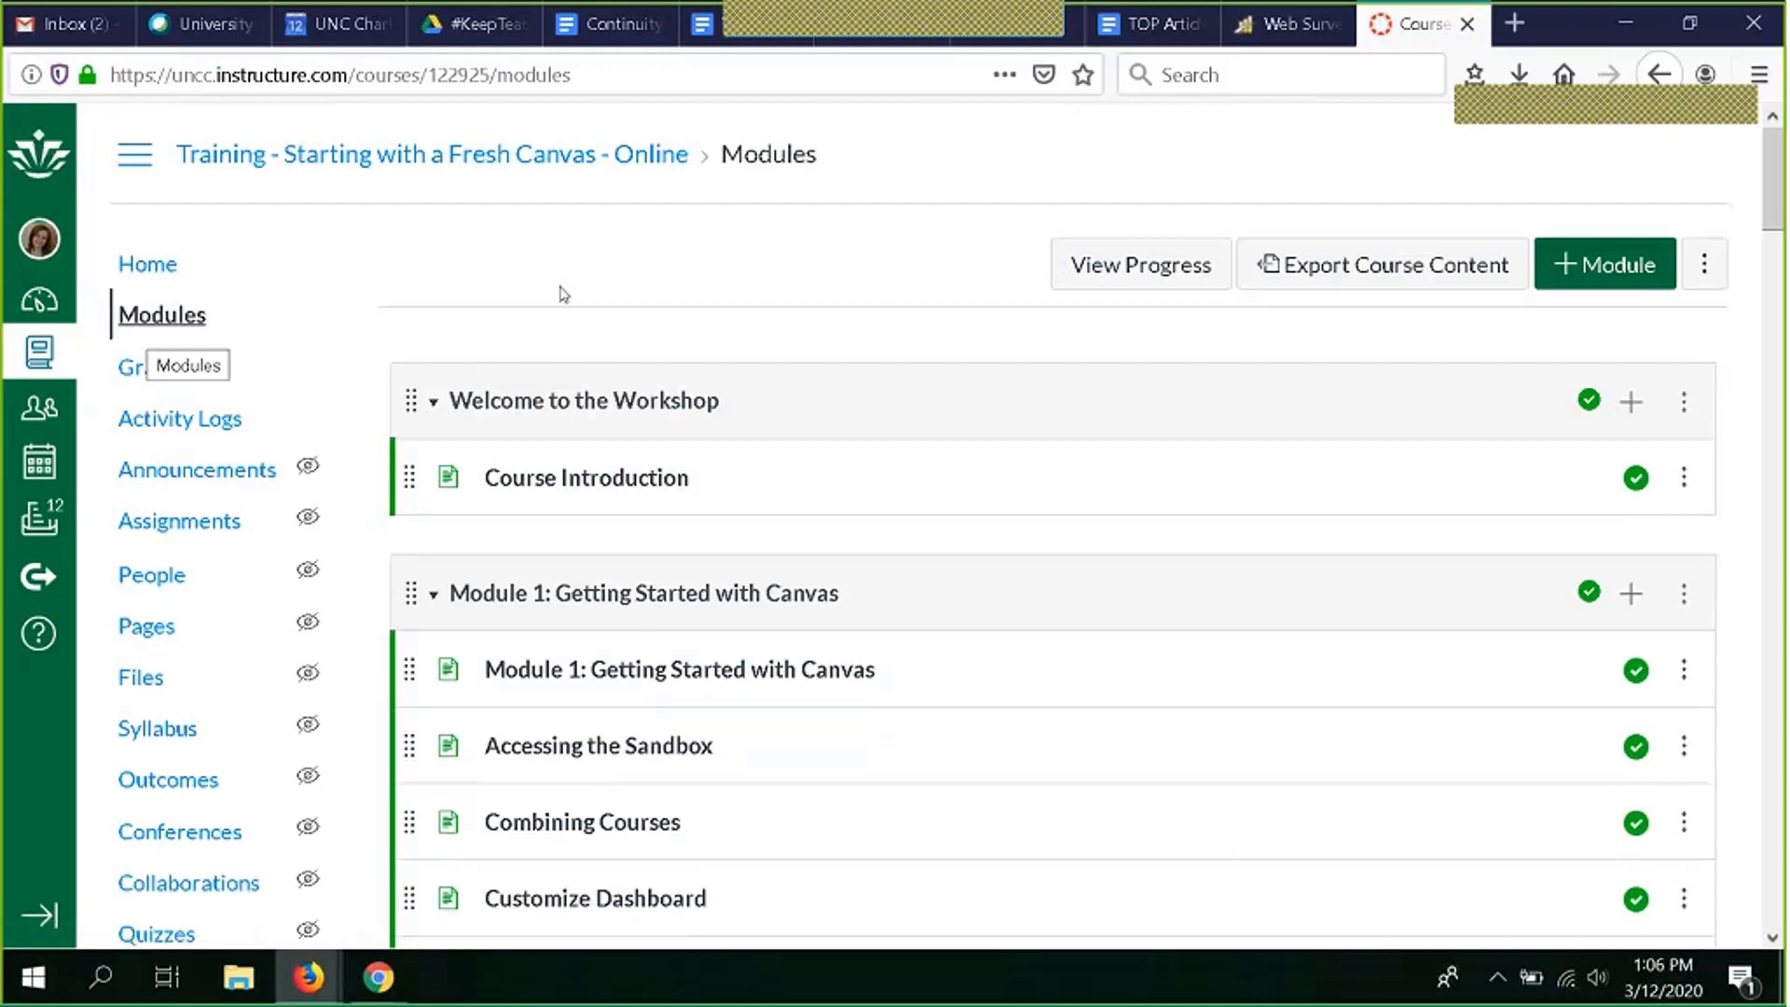
Step: Examine how the course modules are organised, from Welcome to the Workshop through Module 1 to the start of Module 2
scroll(559, 292, "down", 2)
scroll(282, 256, "up", 2)
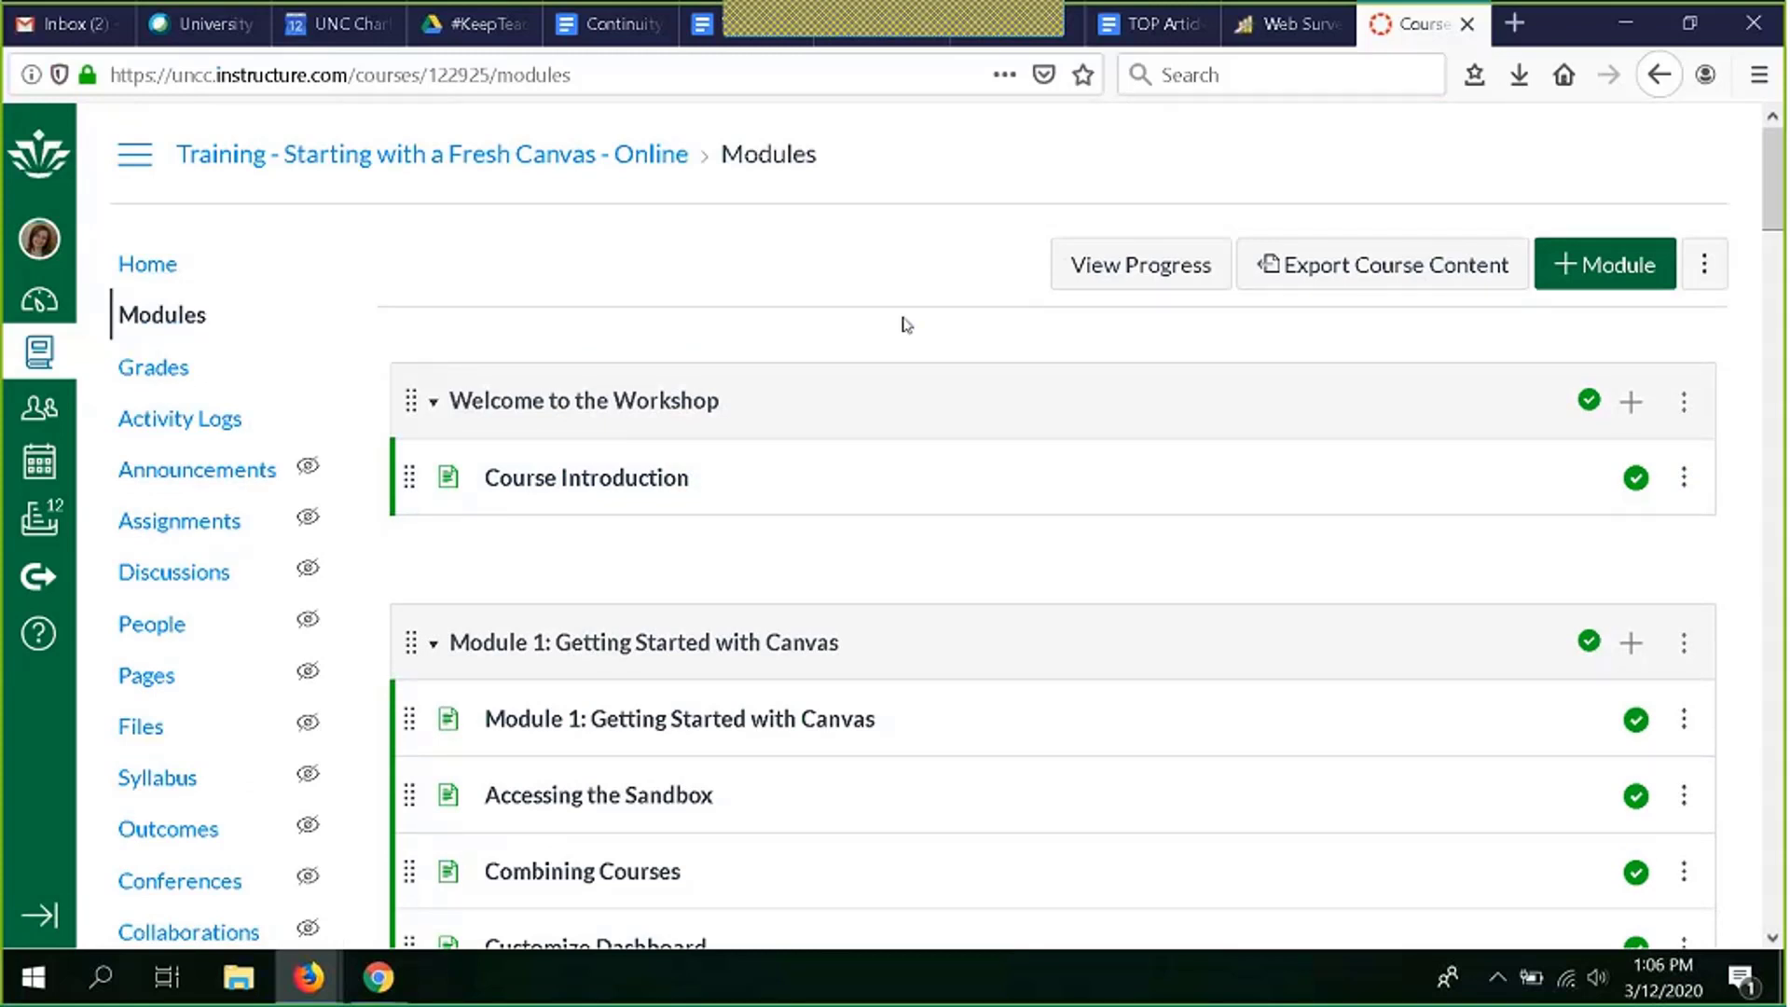
scroll(905, 324, "down", 4)
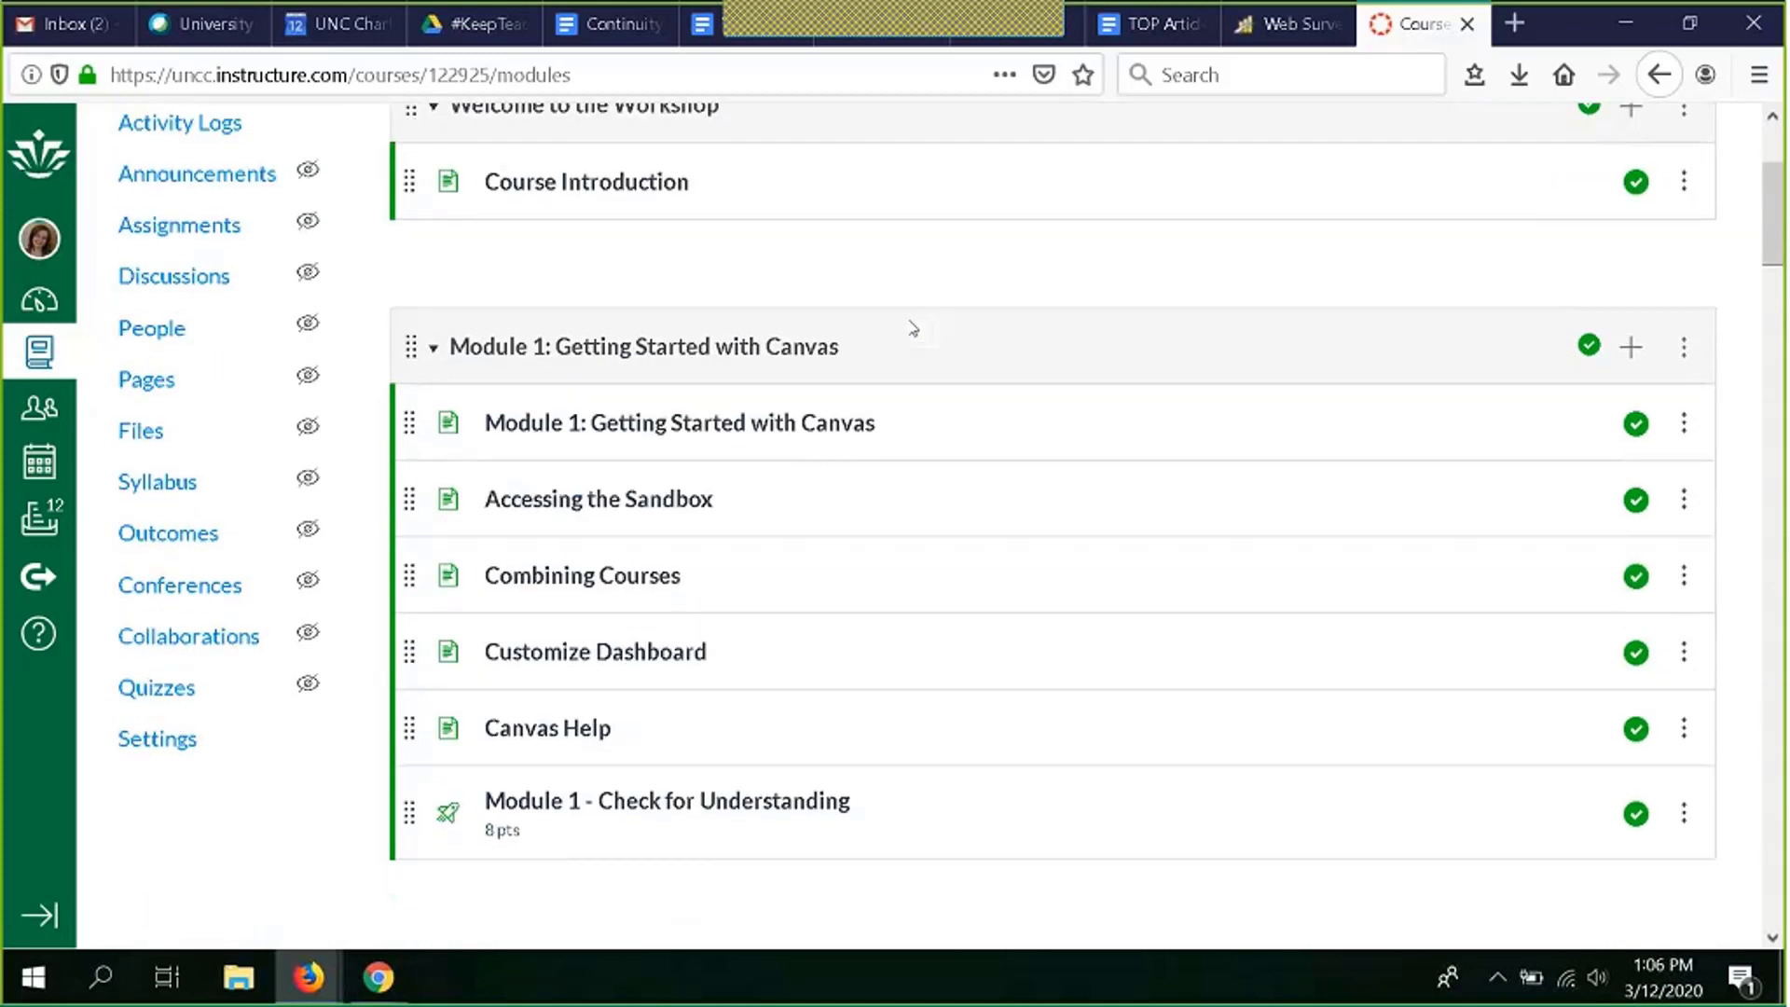
scroll(911, 328, "up", 5)
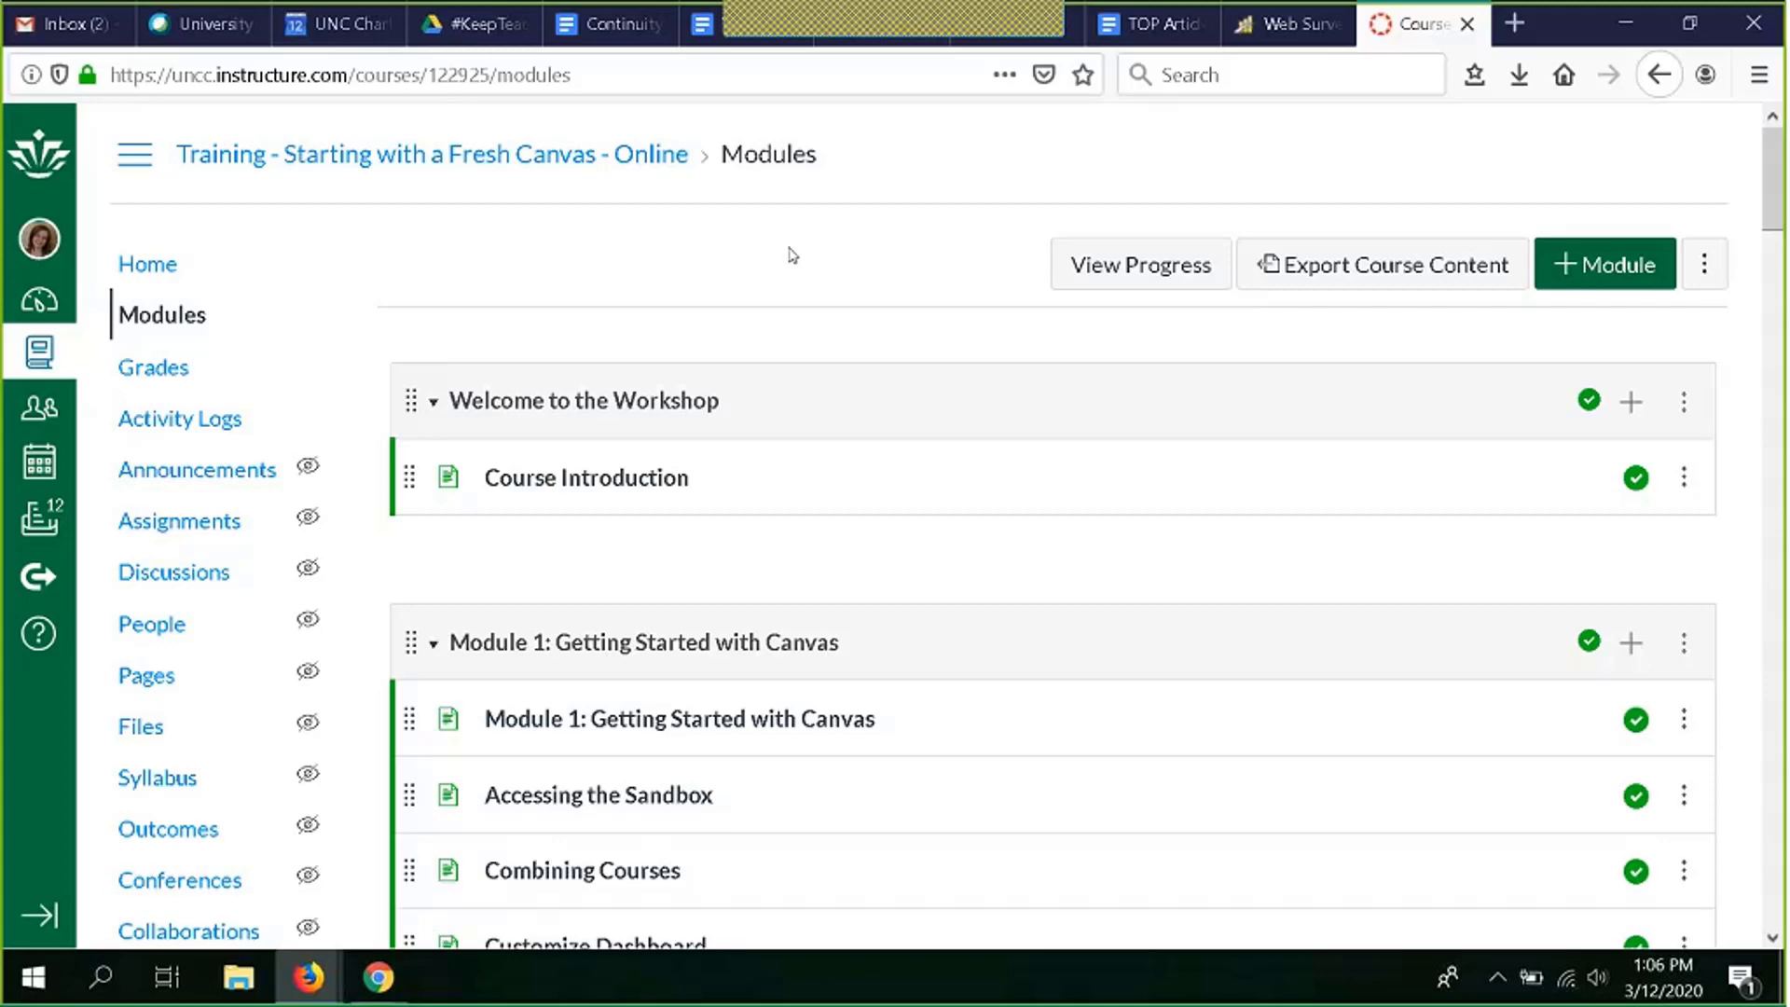
scroll(791, 255, "down", 3)
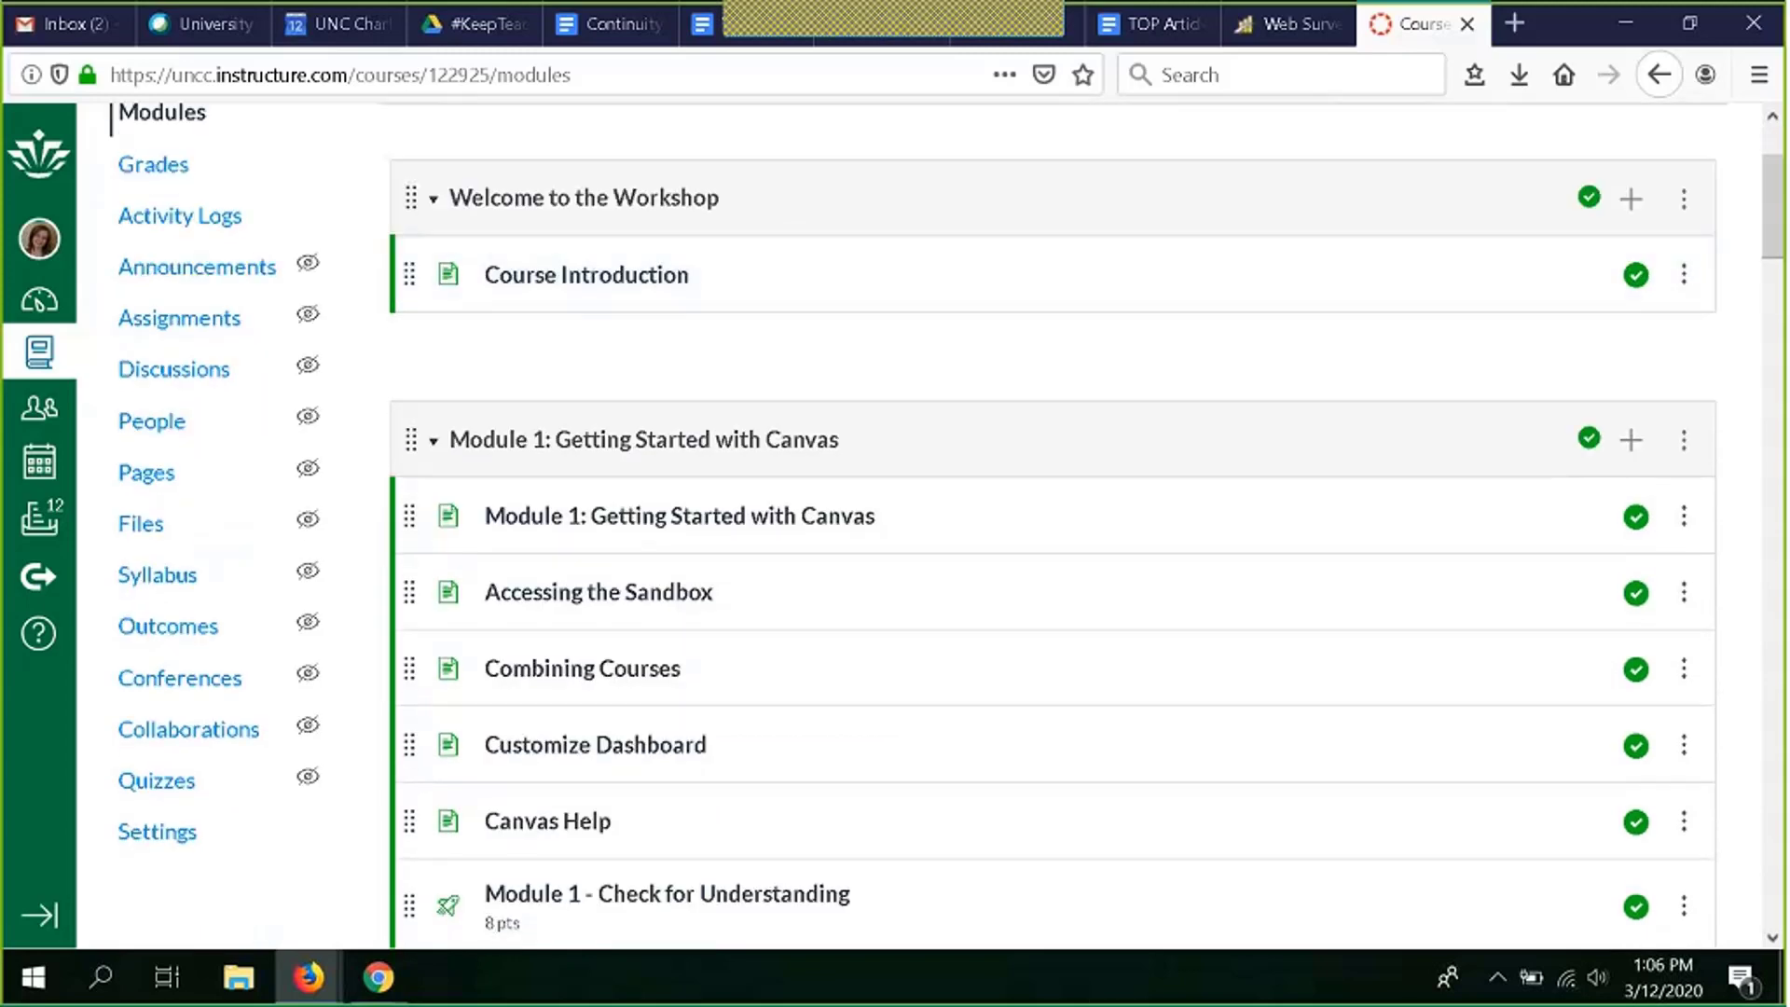
scroll(933, 389, "down", 3)
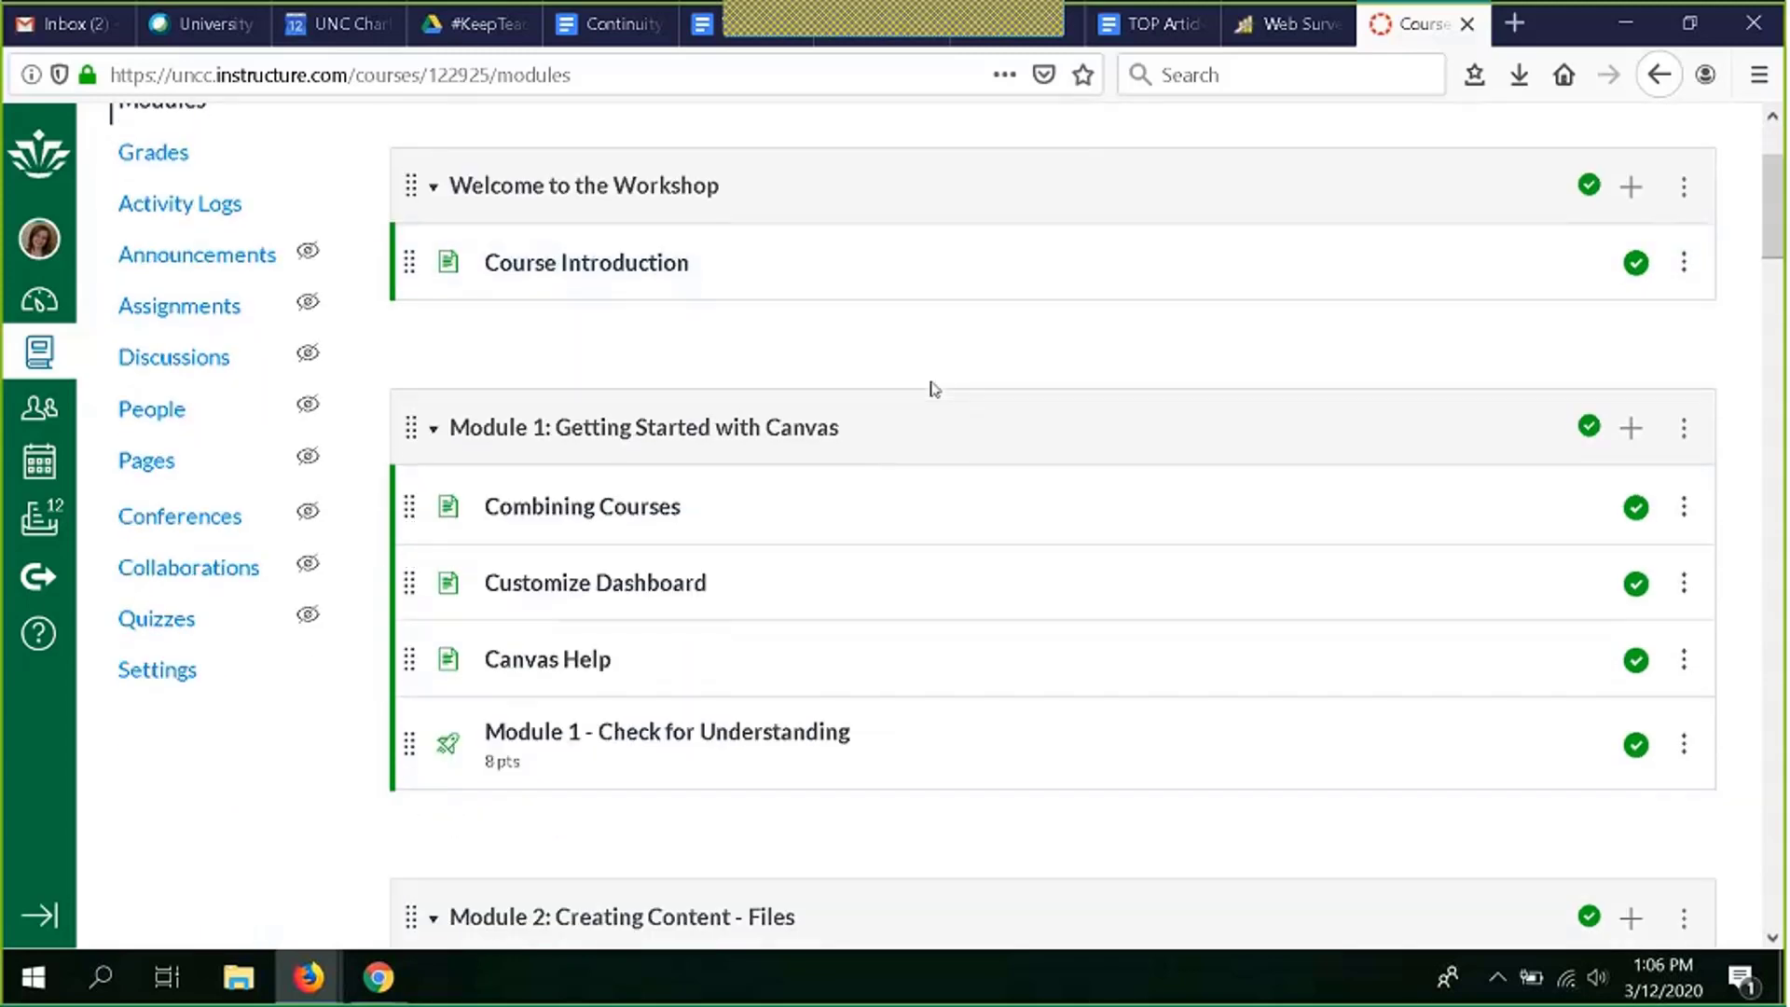
scroll(1028, 217, "up", 4)
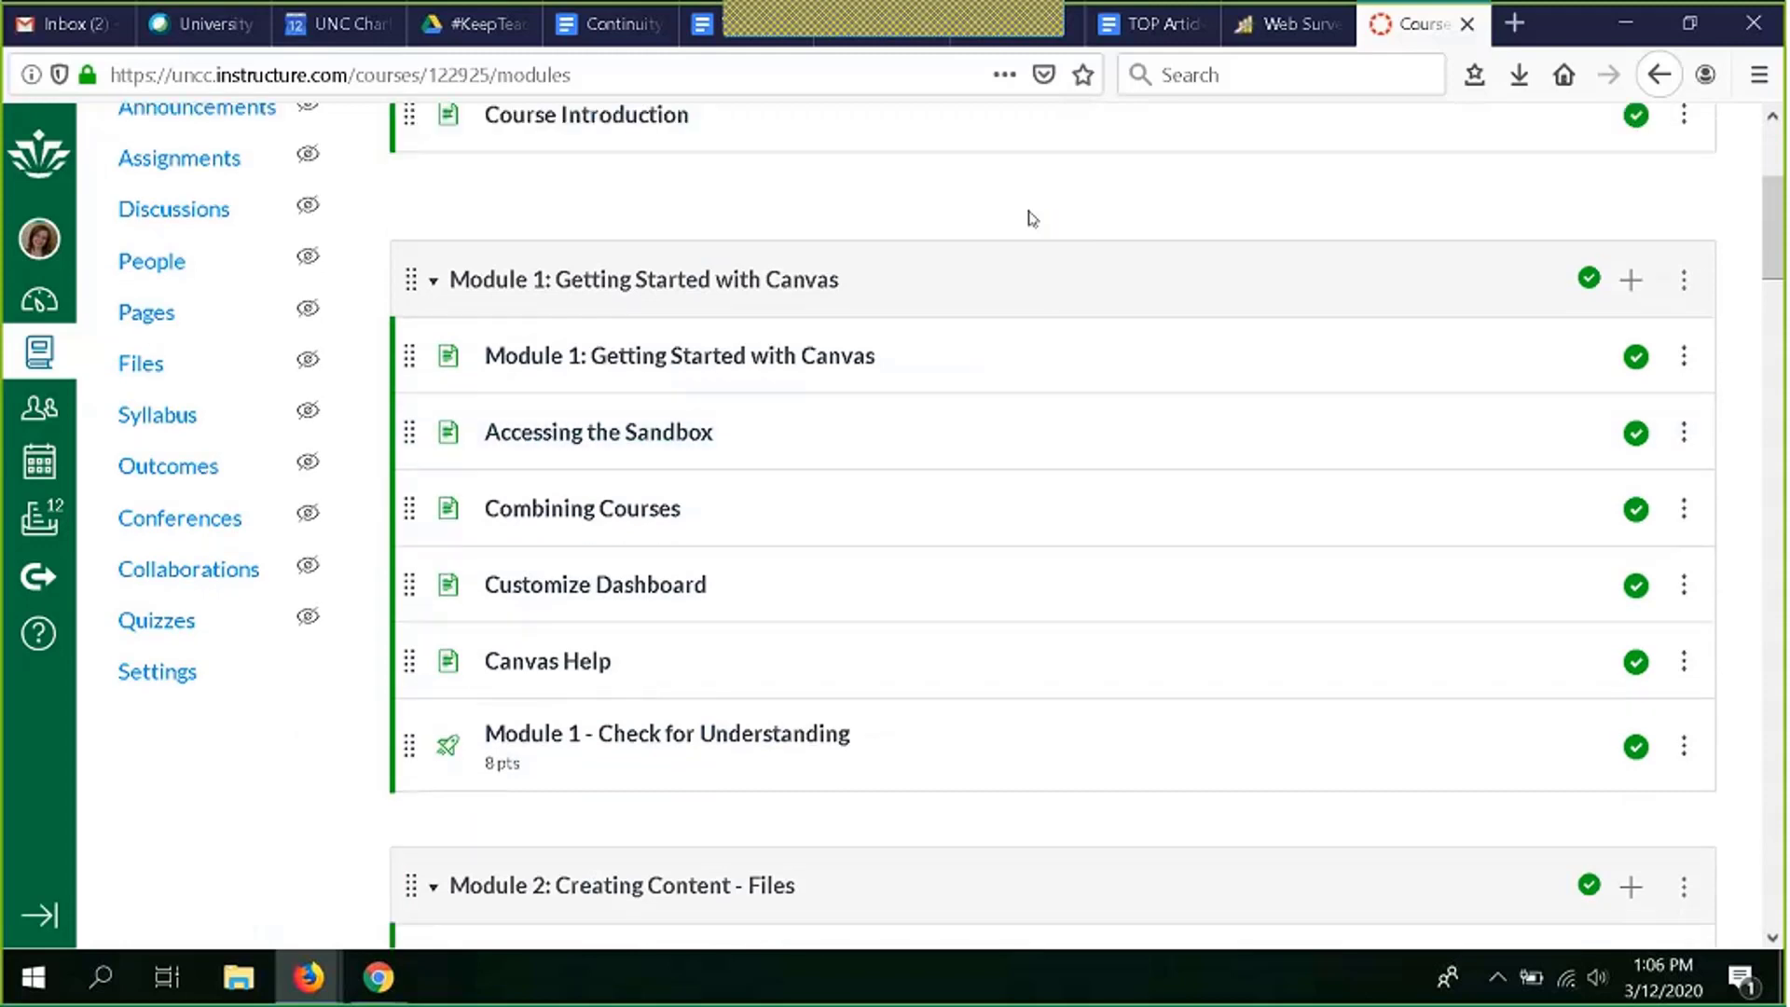
scroll(1028, 216, "down", 4)
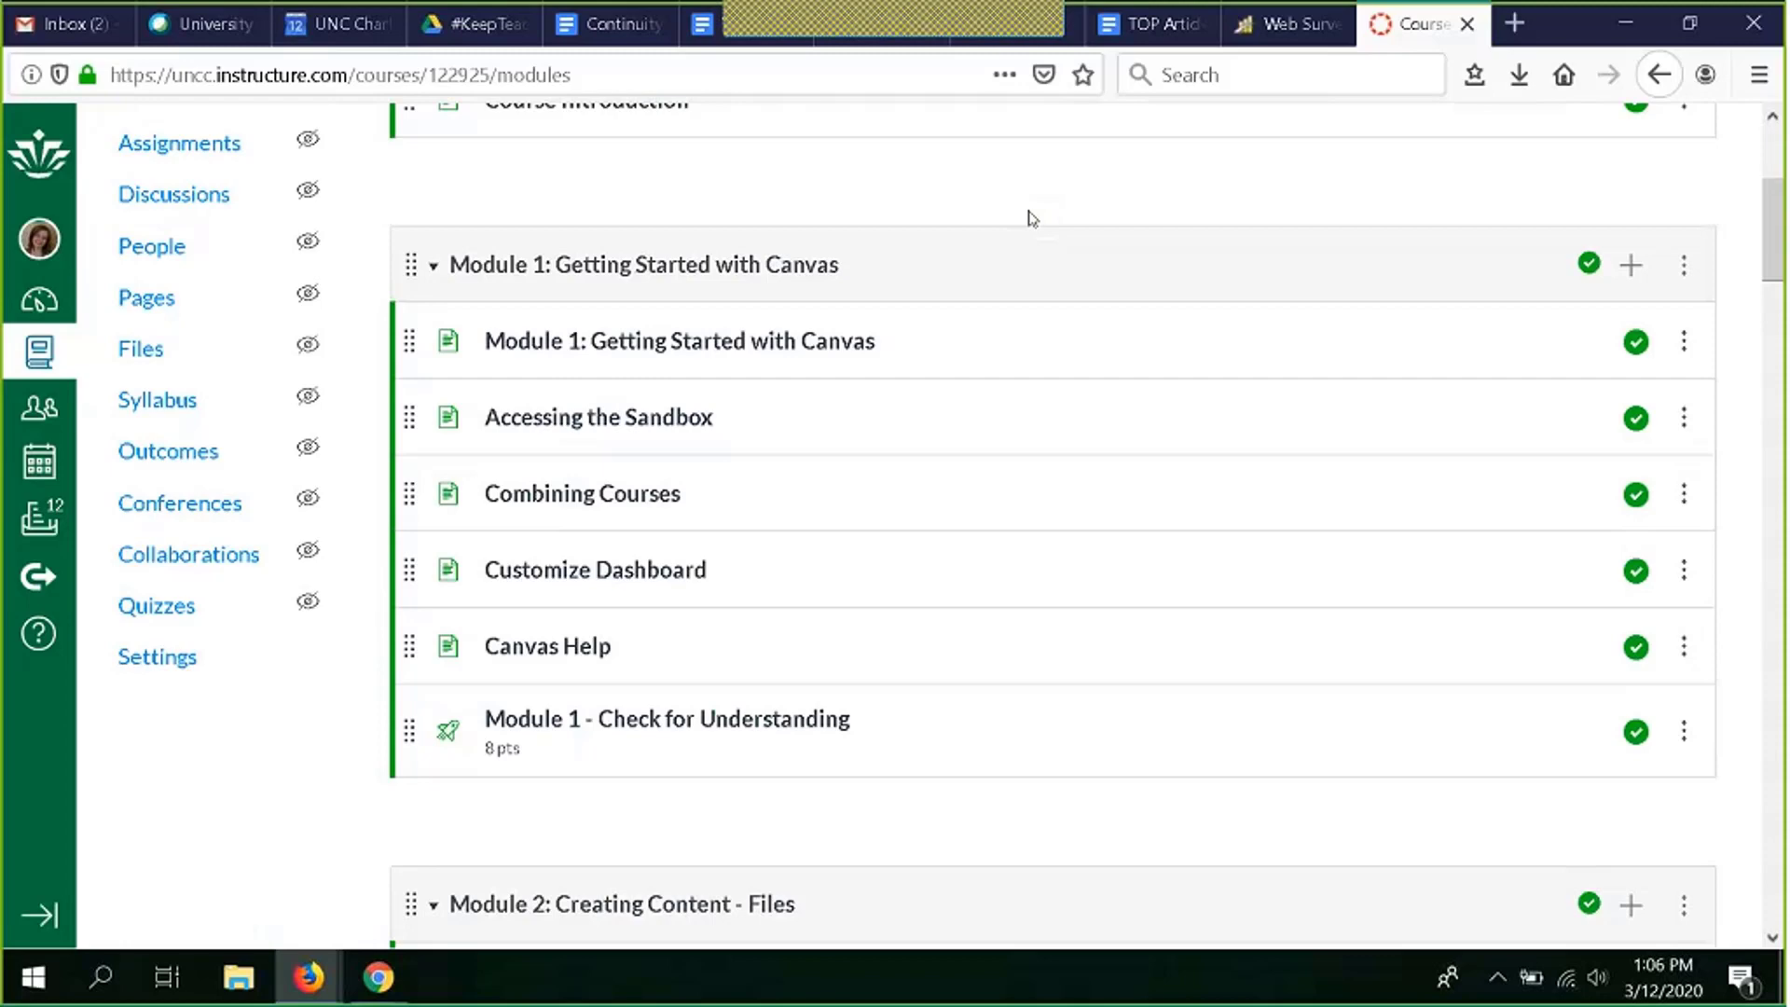
scroll(1032, 218, "up", 5)
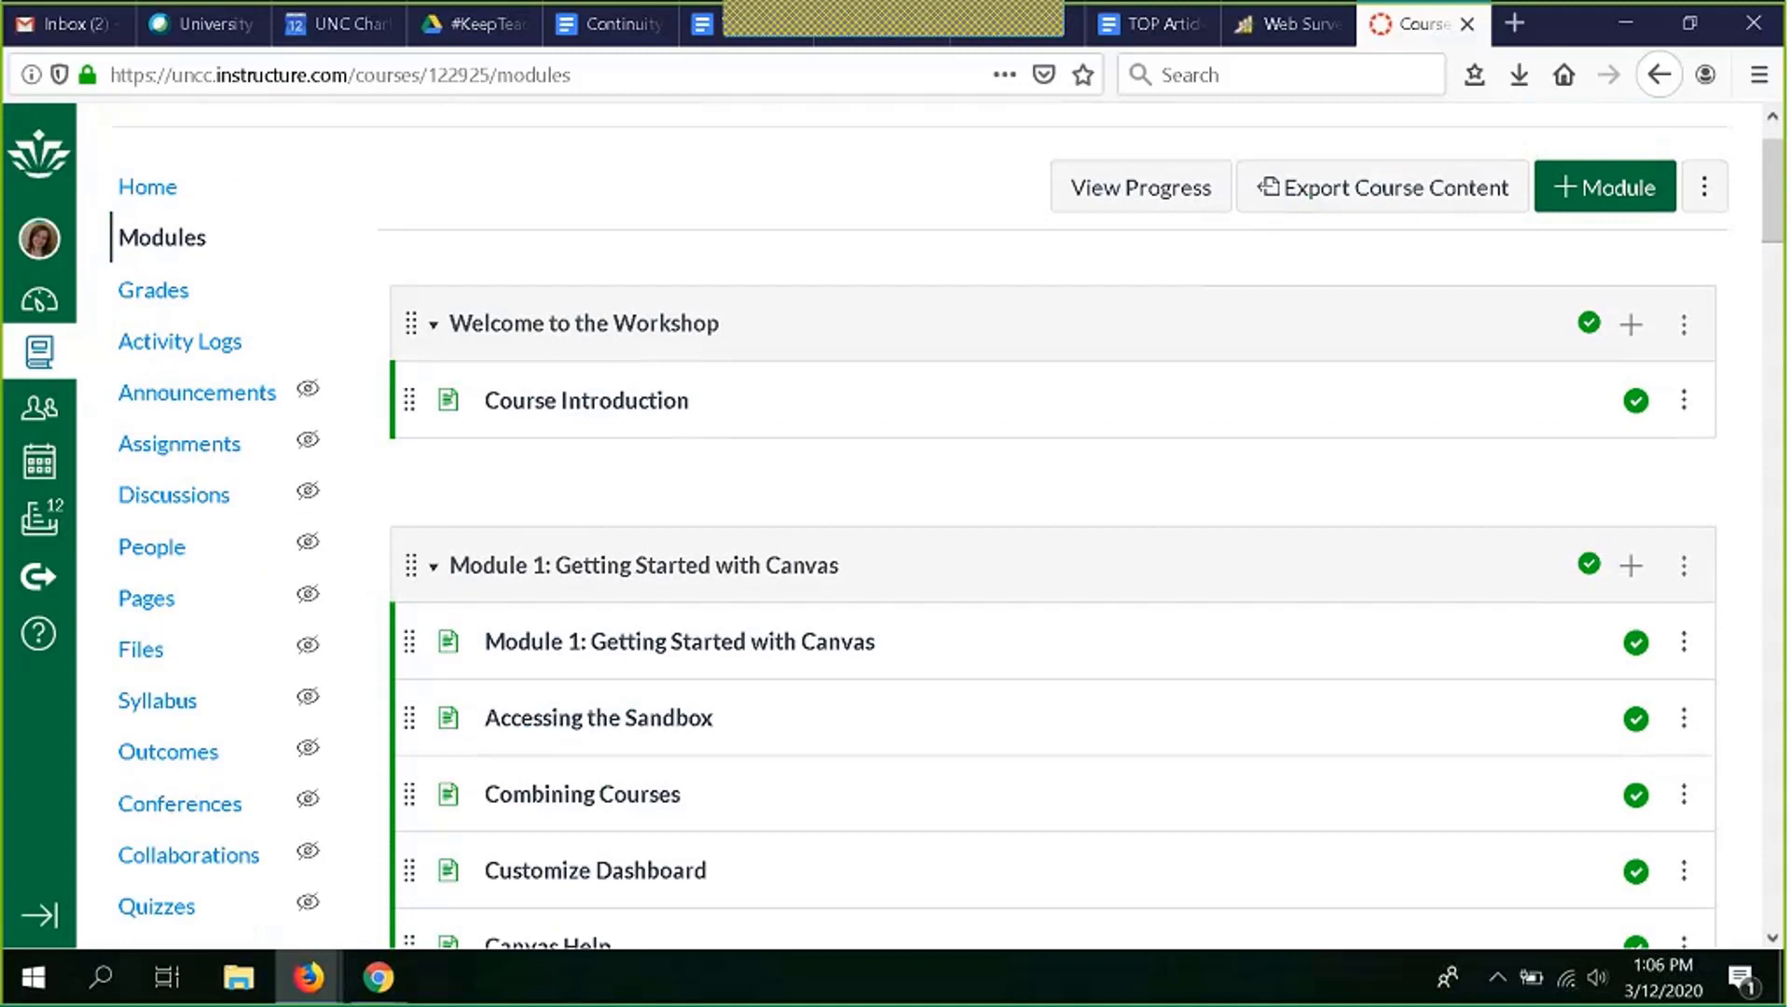
scroll(1052, 653, "down", 2)
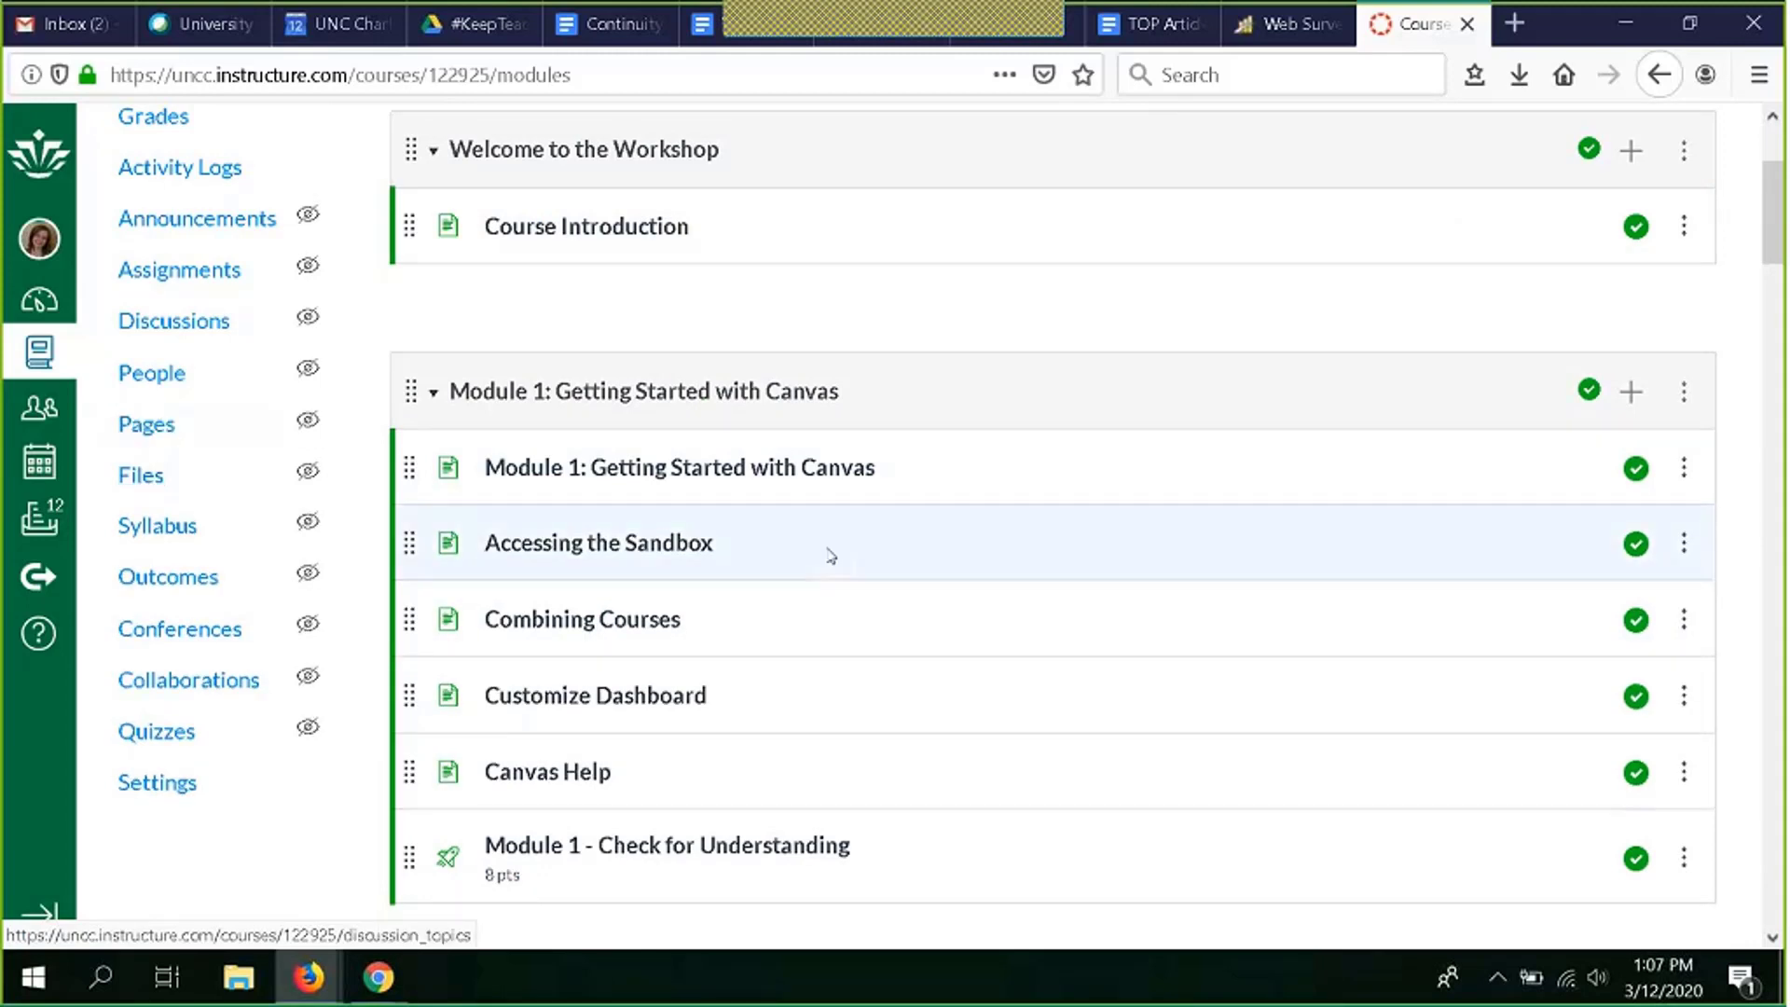
scroll(831, 555, "down", 2)
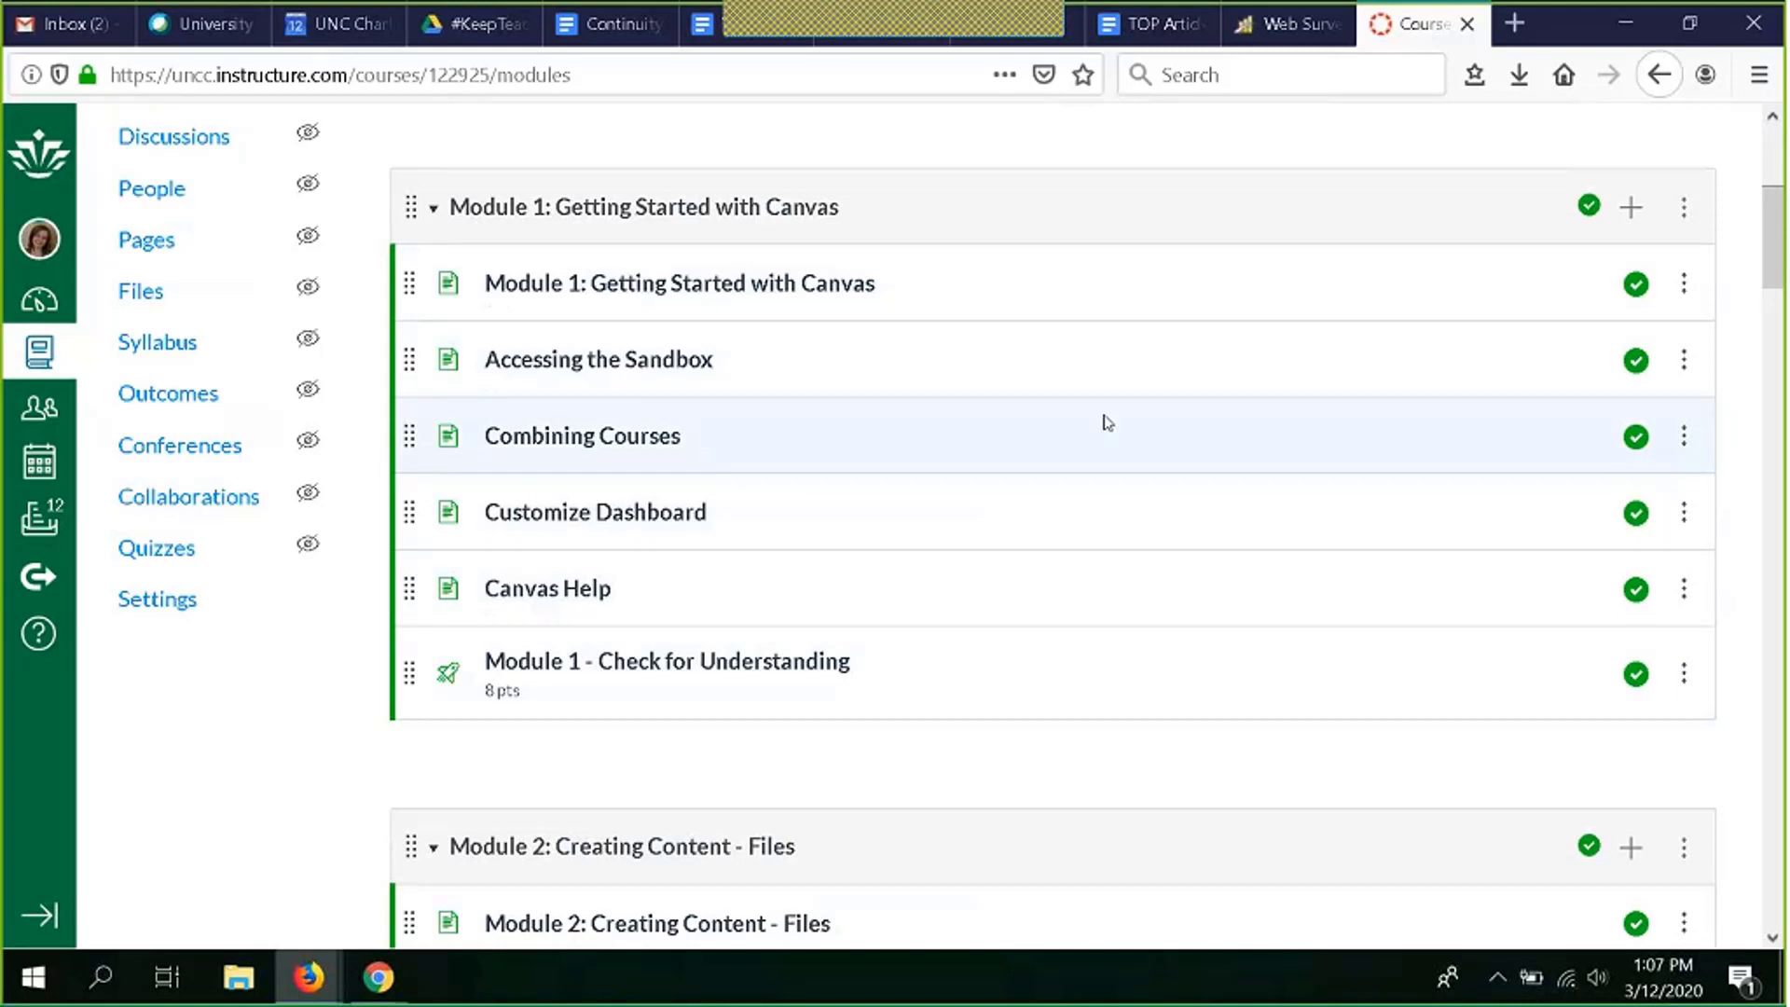
Step: Open the form for adding a module, view its name, lock and prerequisite options, and cancel without creating one
scroll(1107, 423, "up", 2)
scroll(1107, 423, "up", 4)
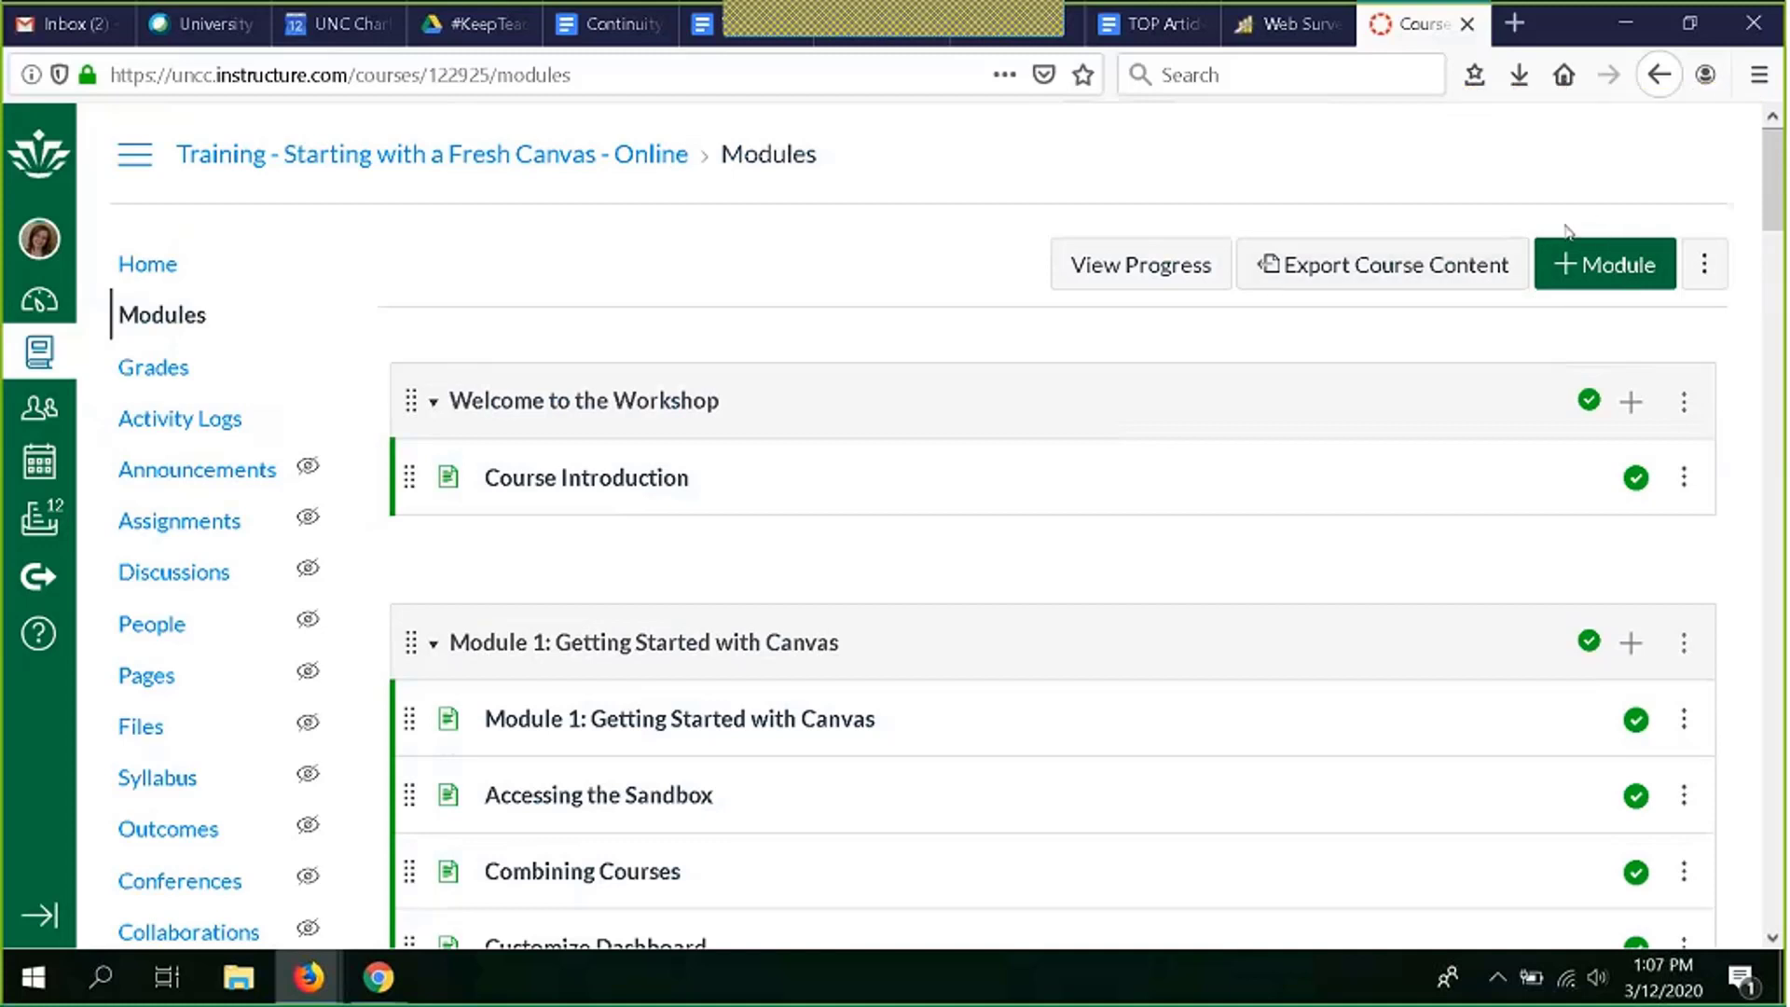
left_click(1591, 267)
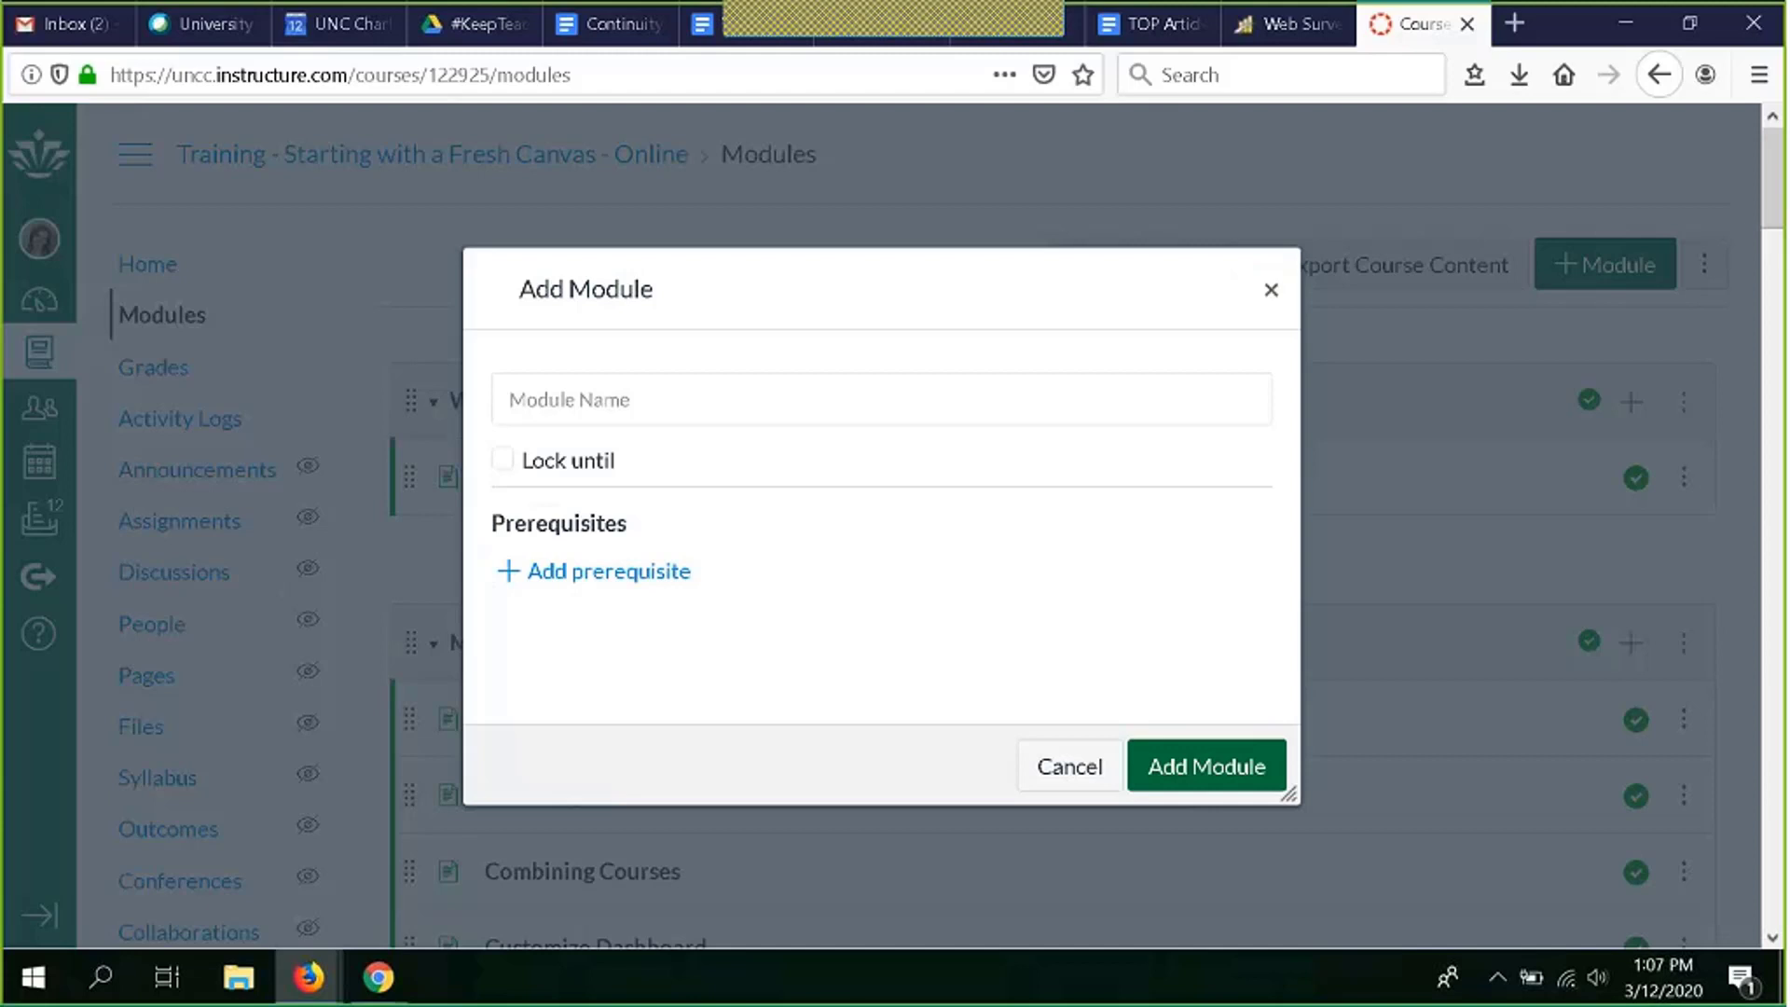
left_click(706, 404)
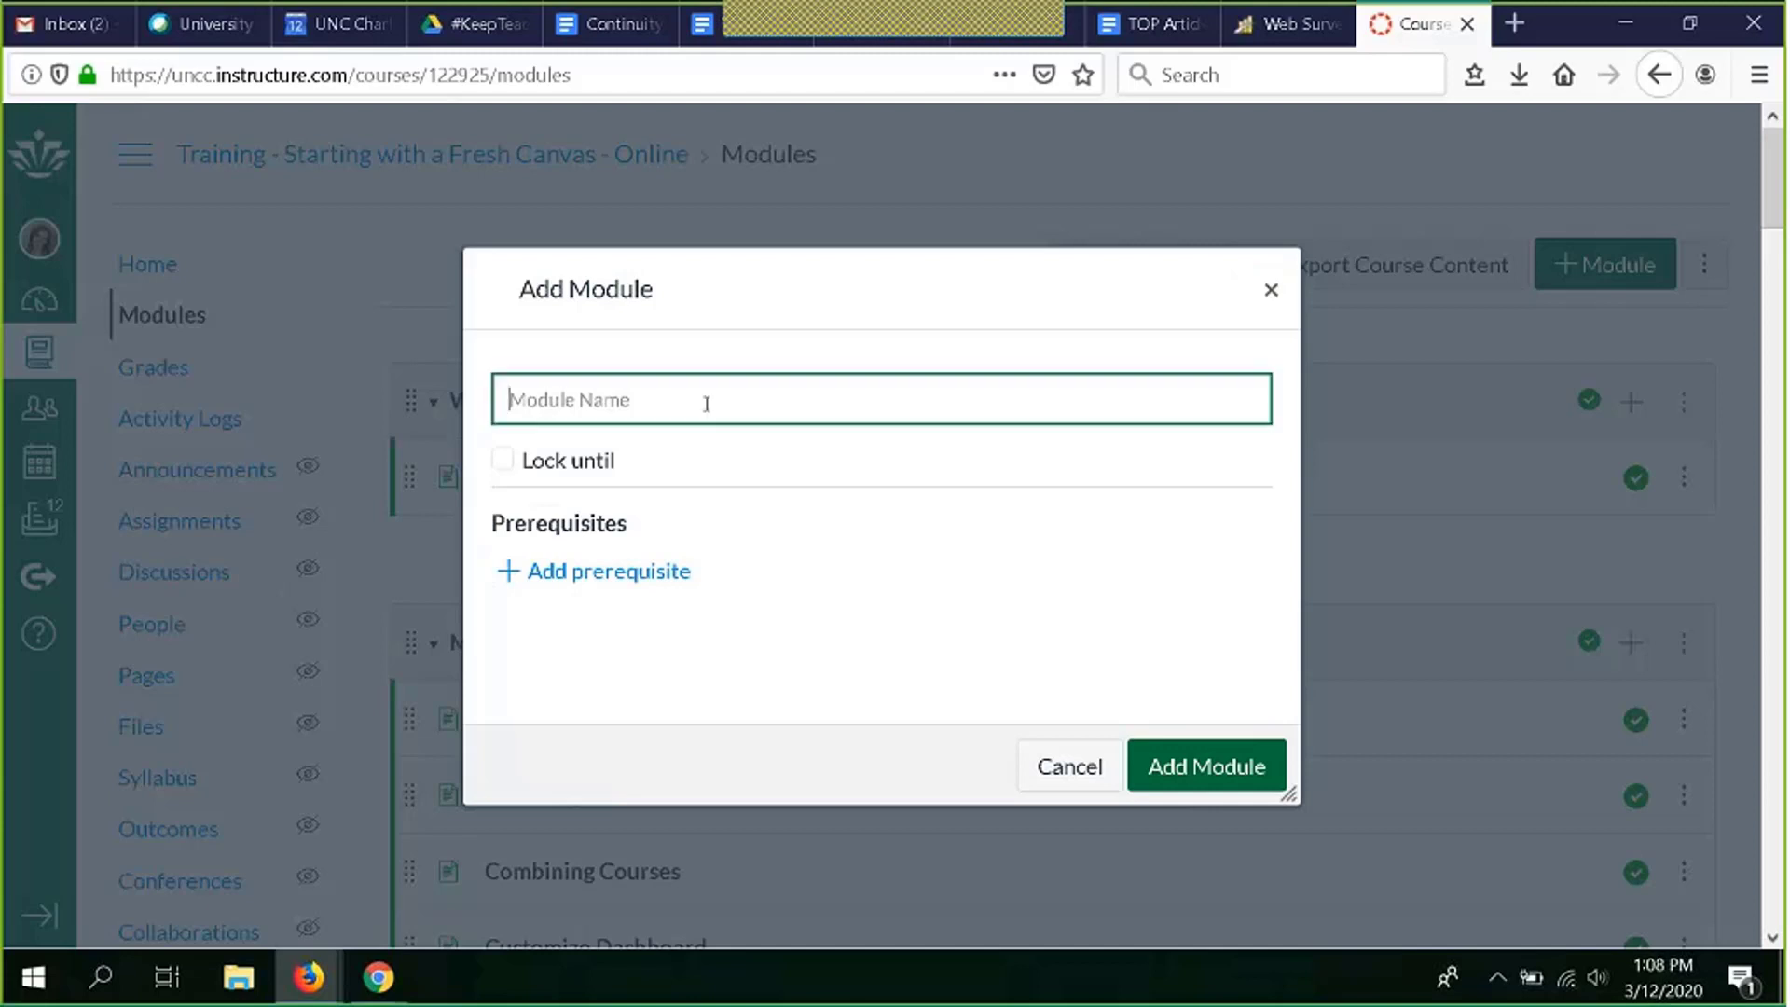
left_click(1061, 766)
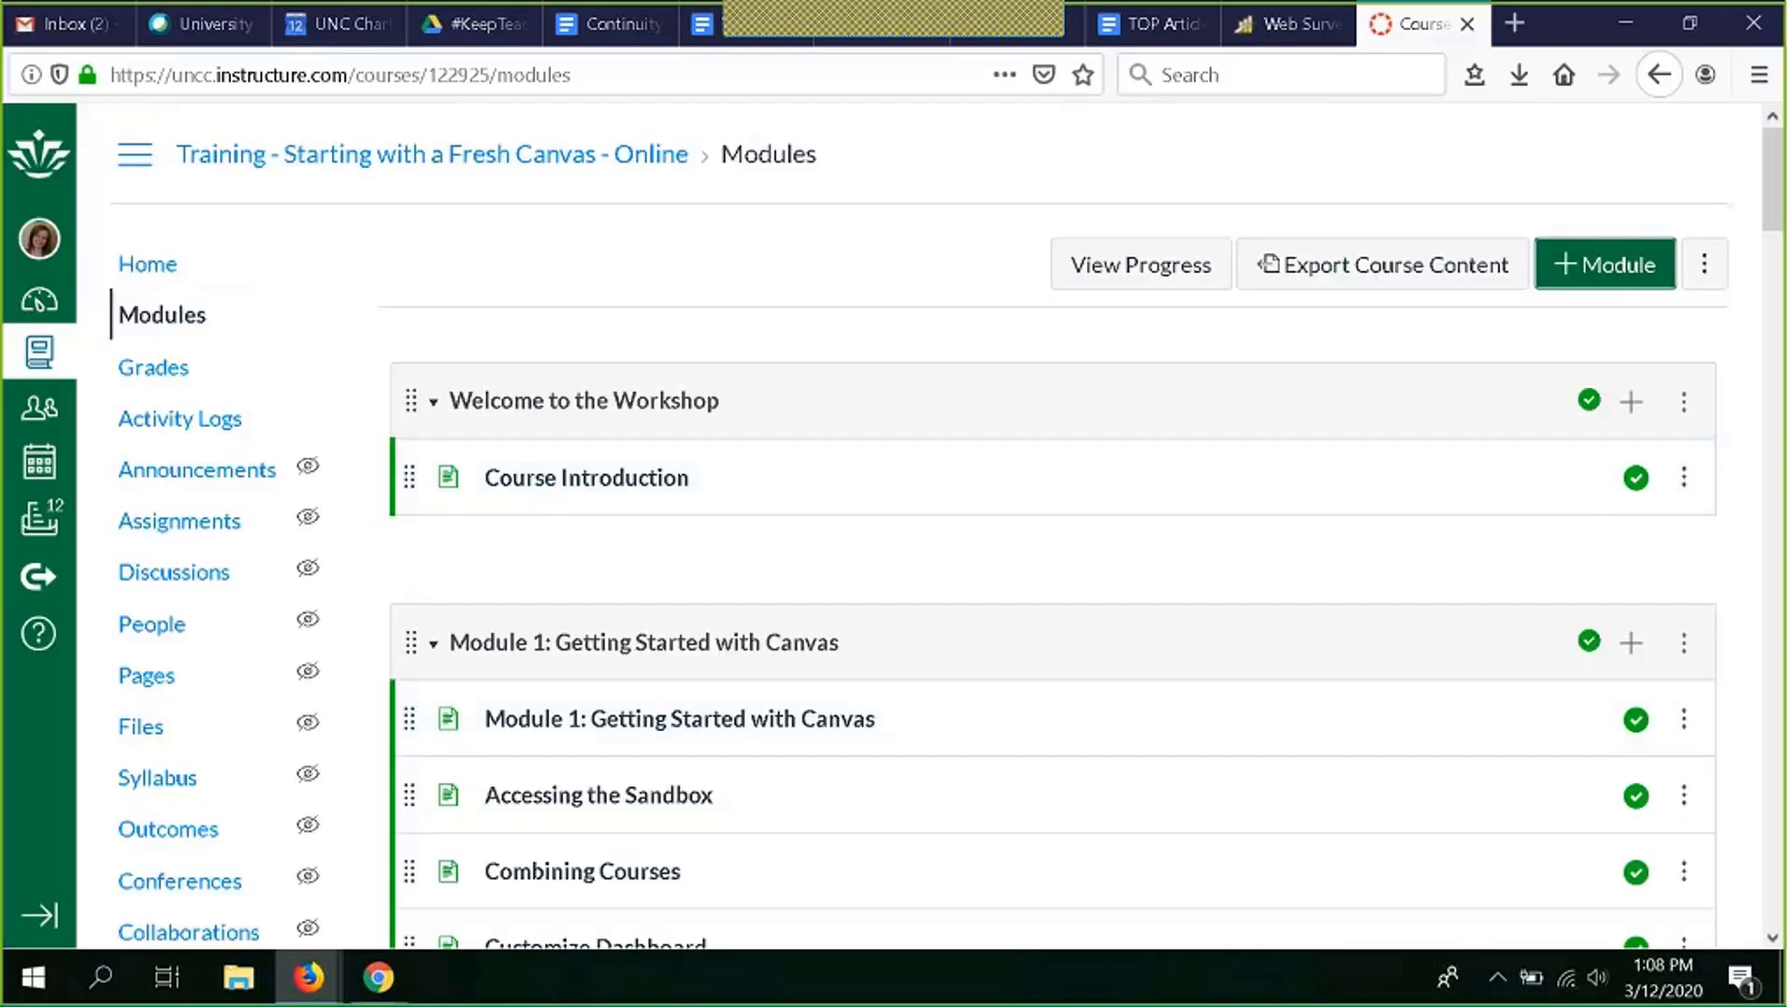
Step: Examine the item types and quiz choices, including New Quiz, for adding an item to Welcome to the Workshop, and cancel without adding
scroll(1095, 599, "down", 10)
scroll(1098, 601, "up", 10)
left_click(1633, 406)
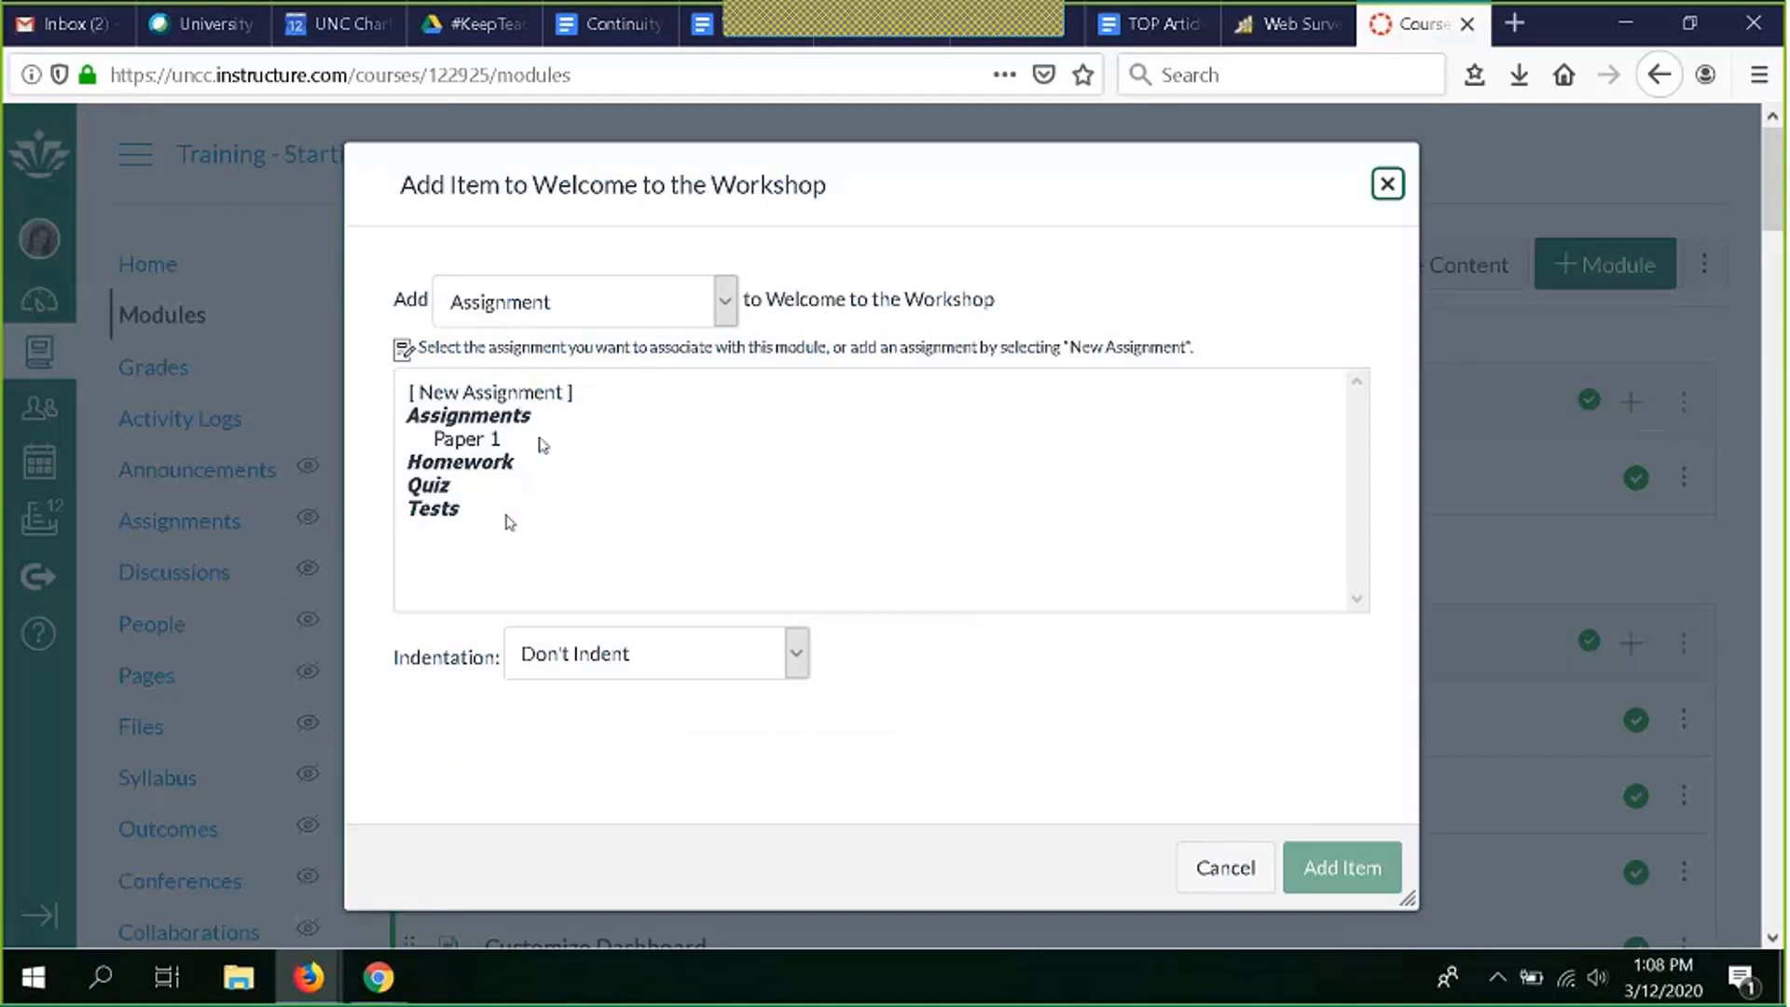
left_click(724, 301)
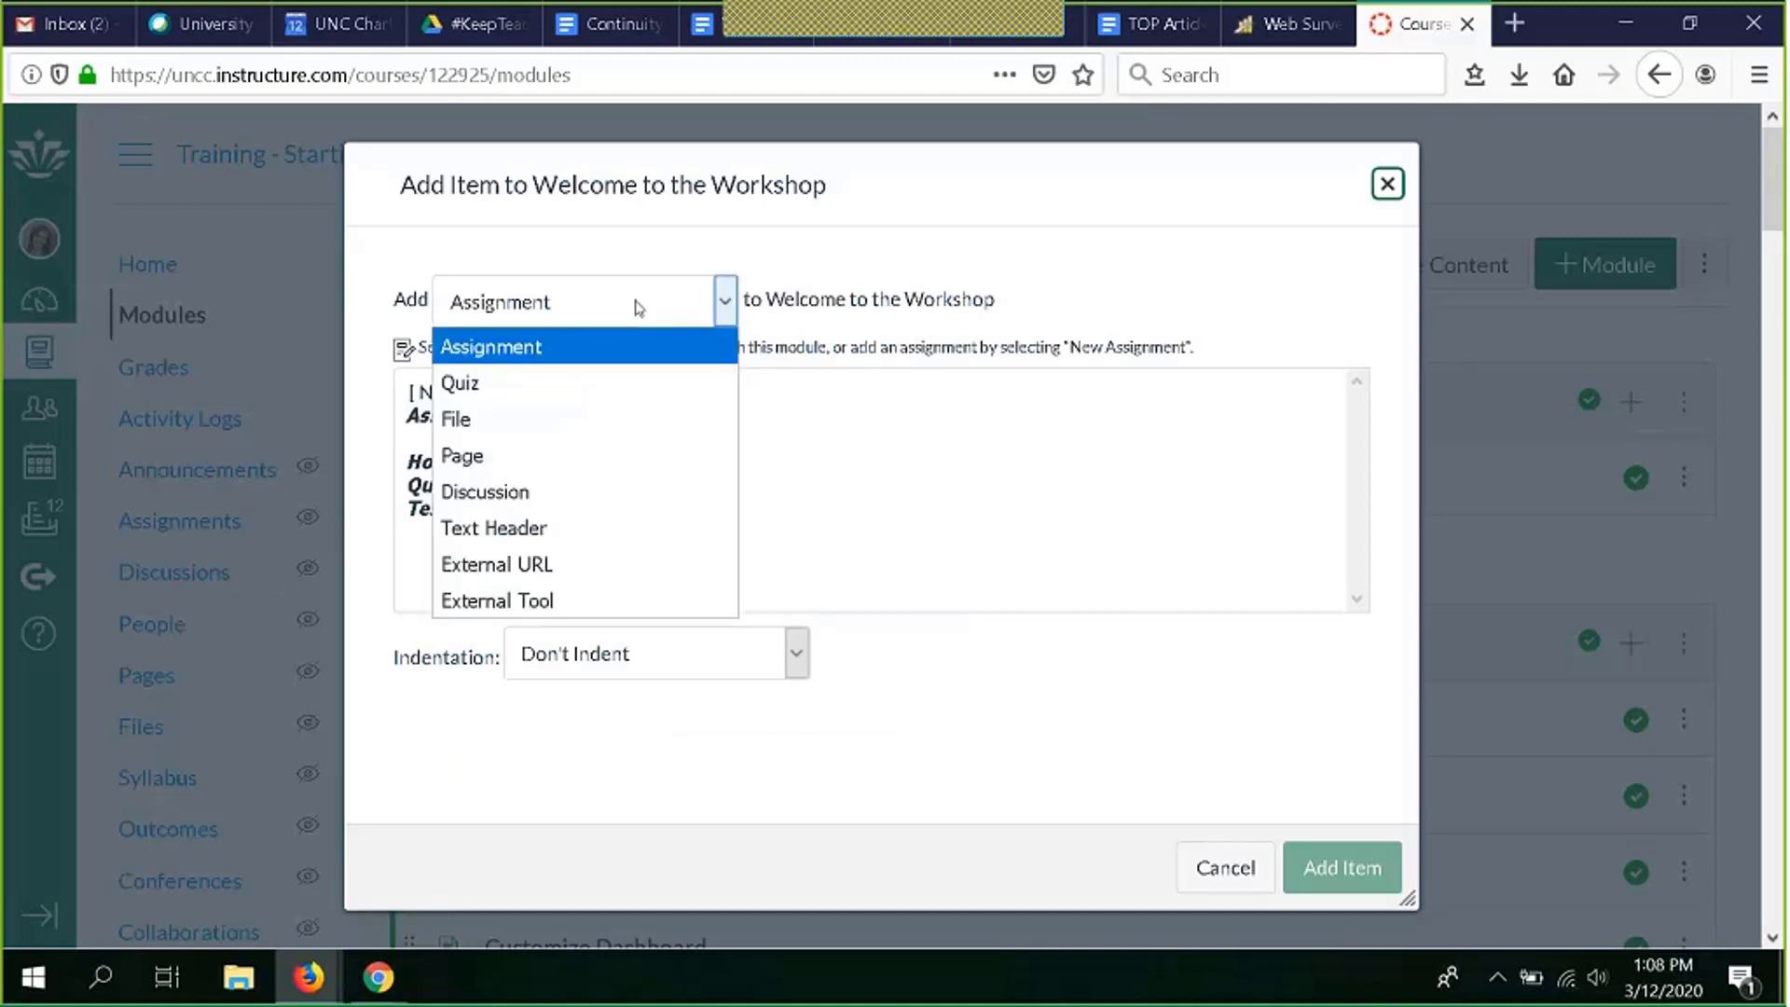
left_click(624, 384)
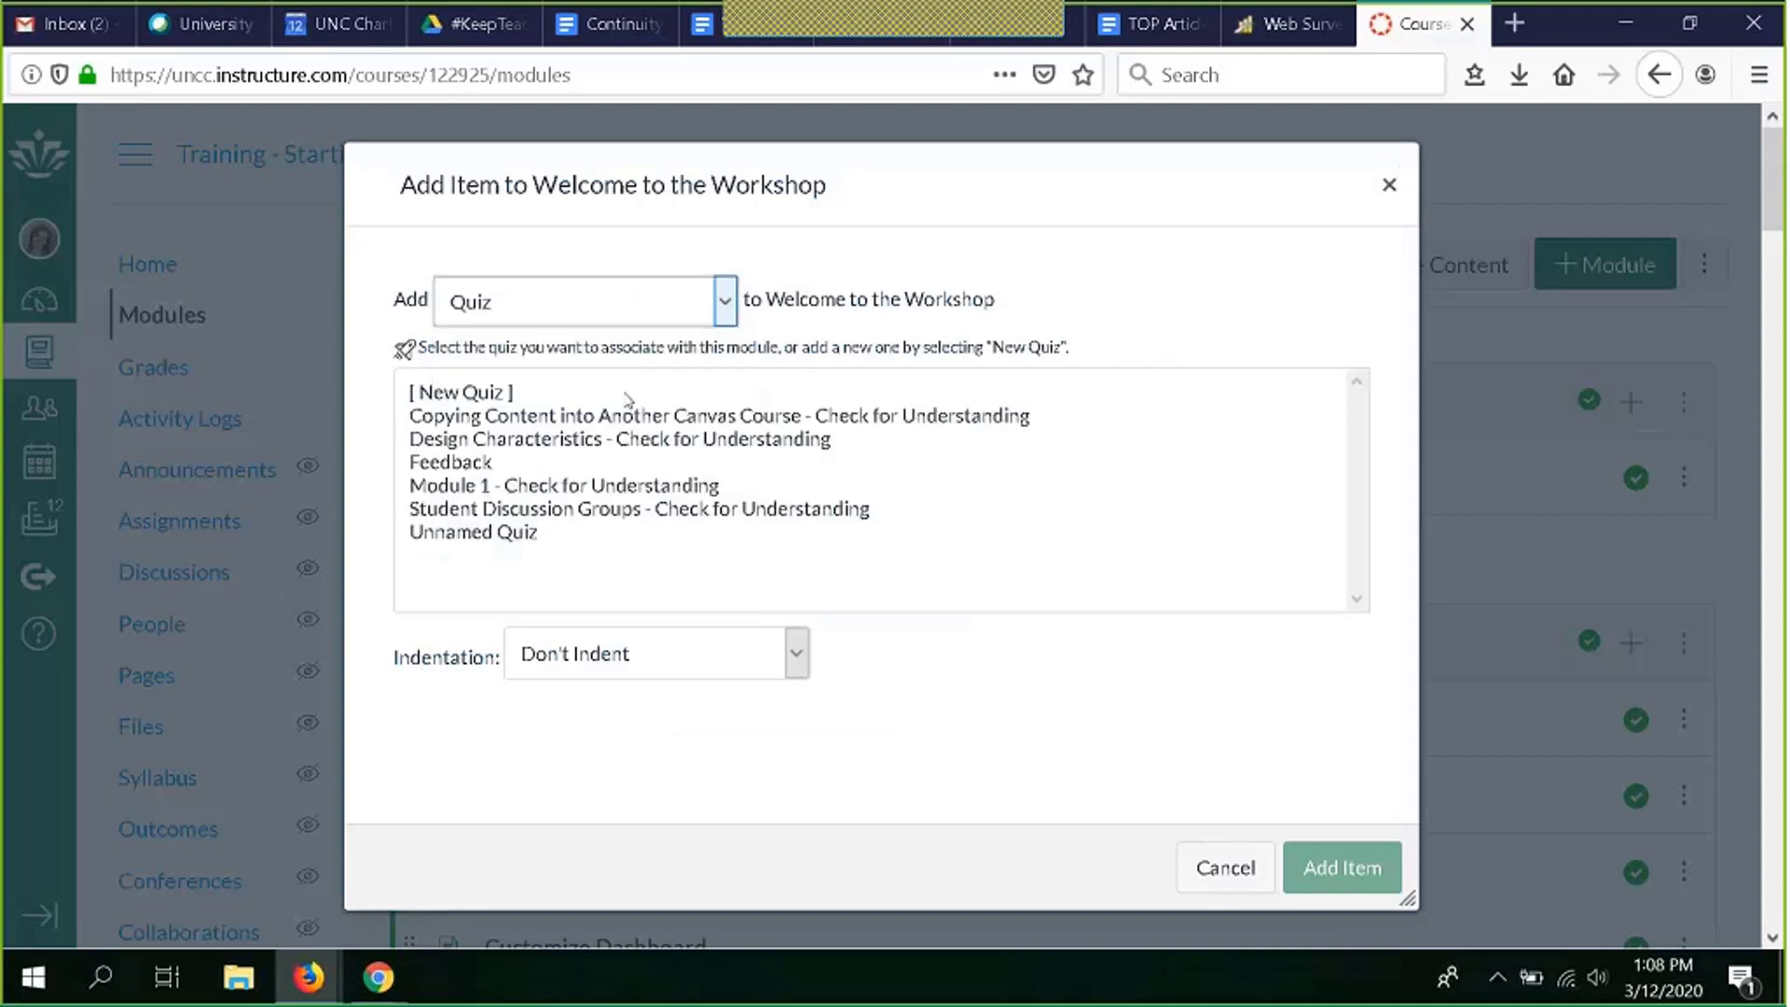
left_click(625, 416)
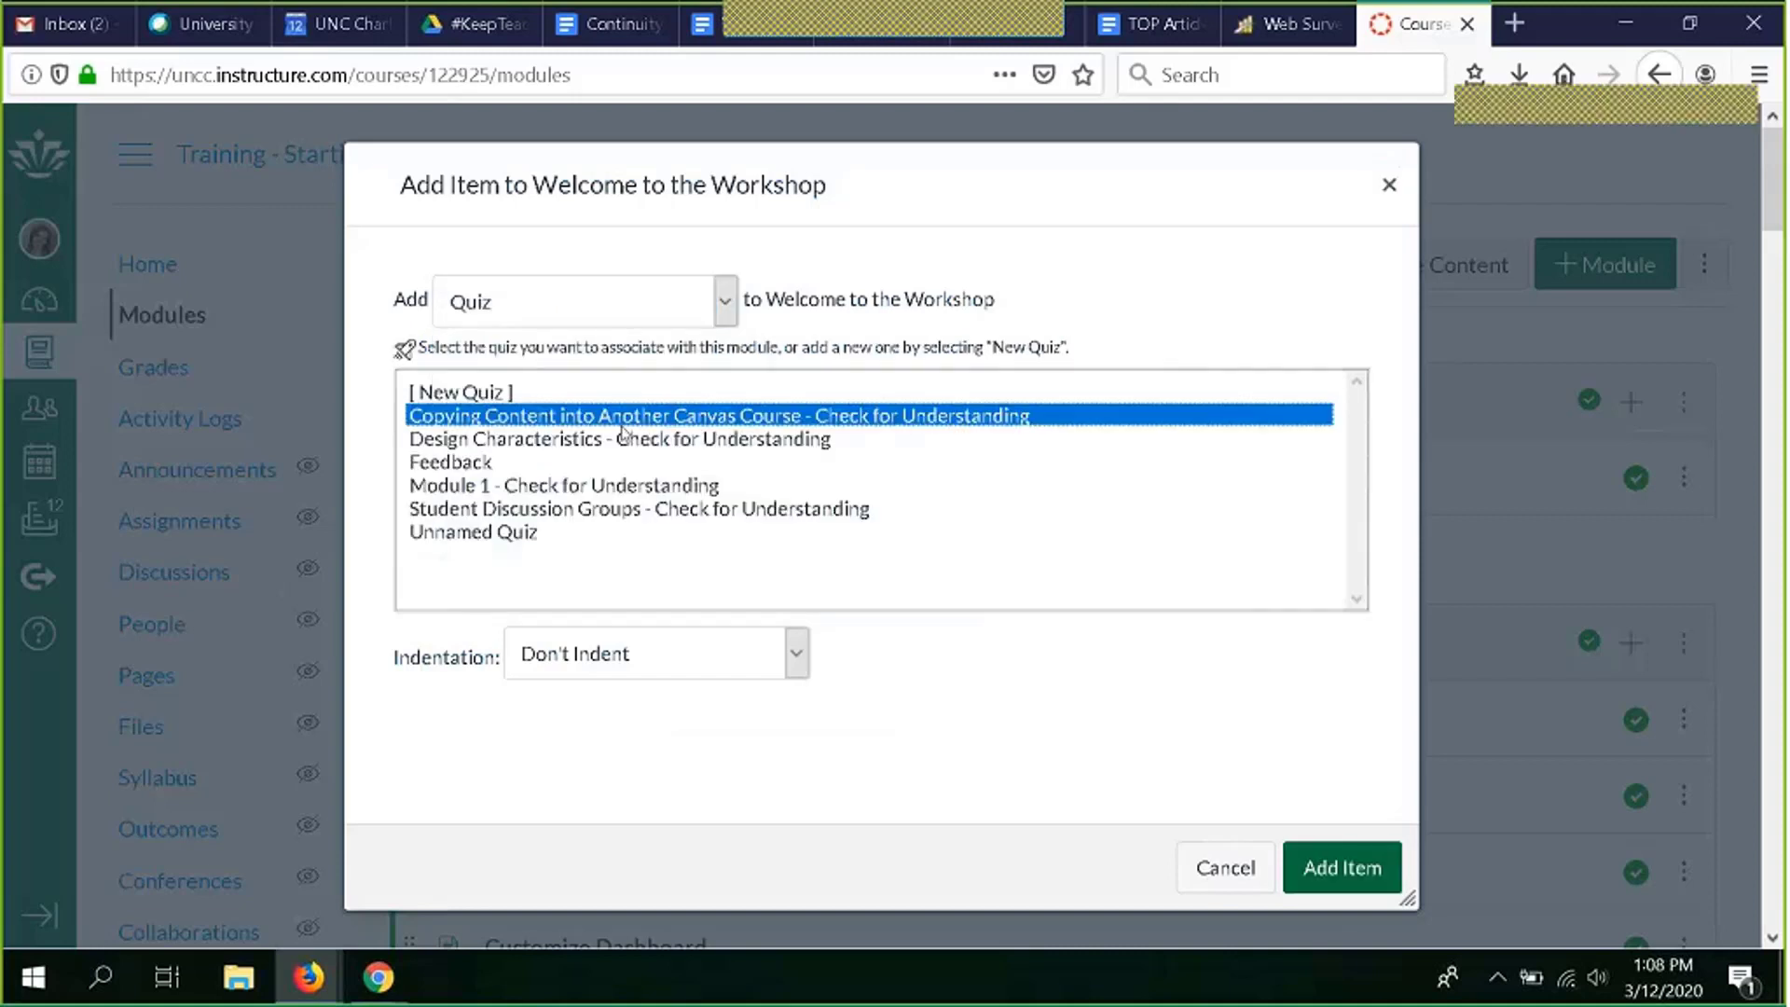
left_click(623, 485)
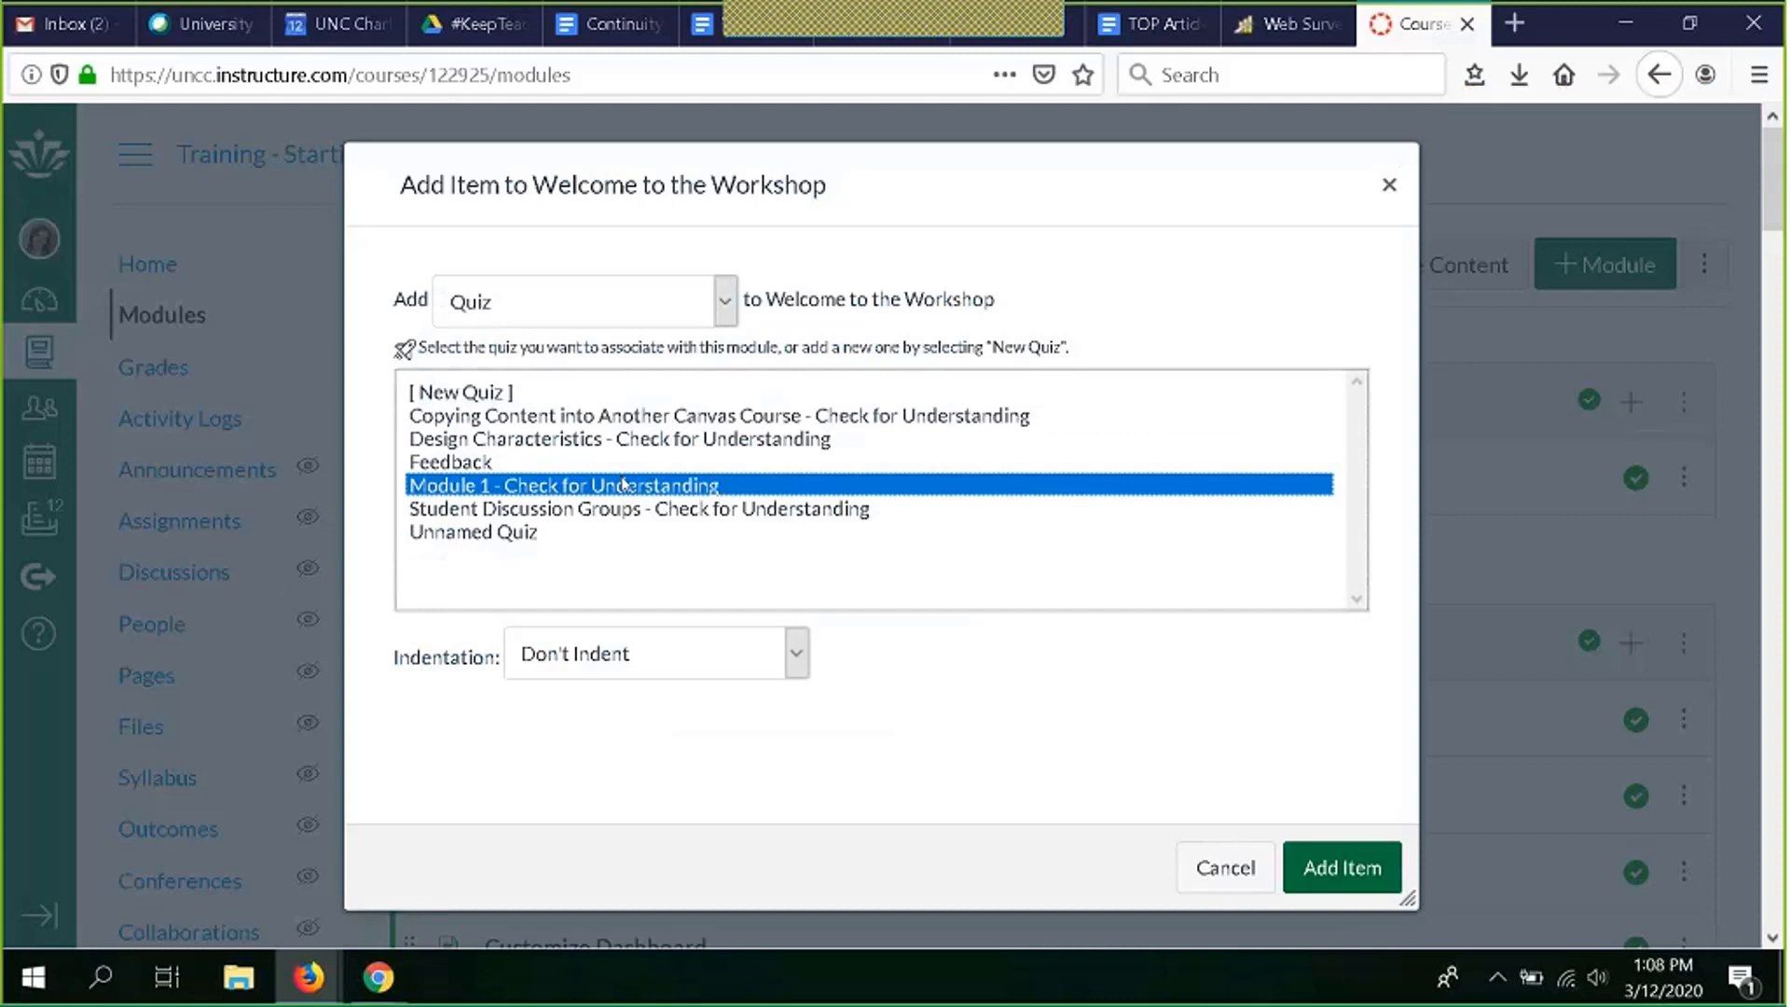
left_click(534, 396)
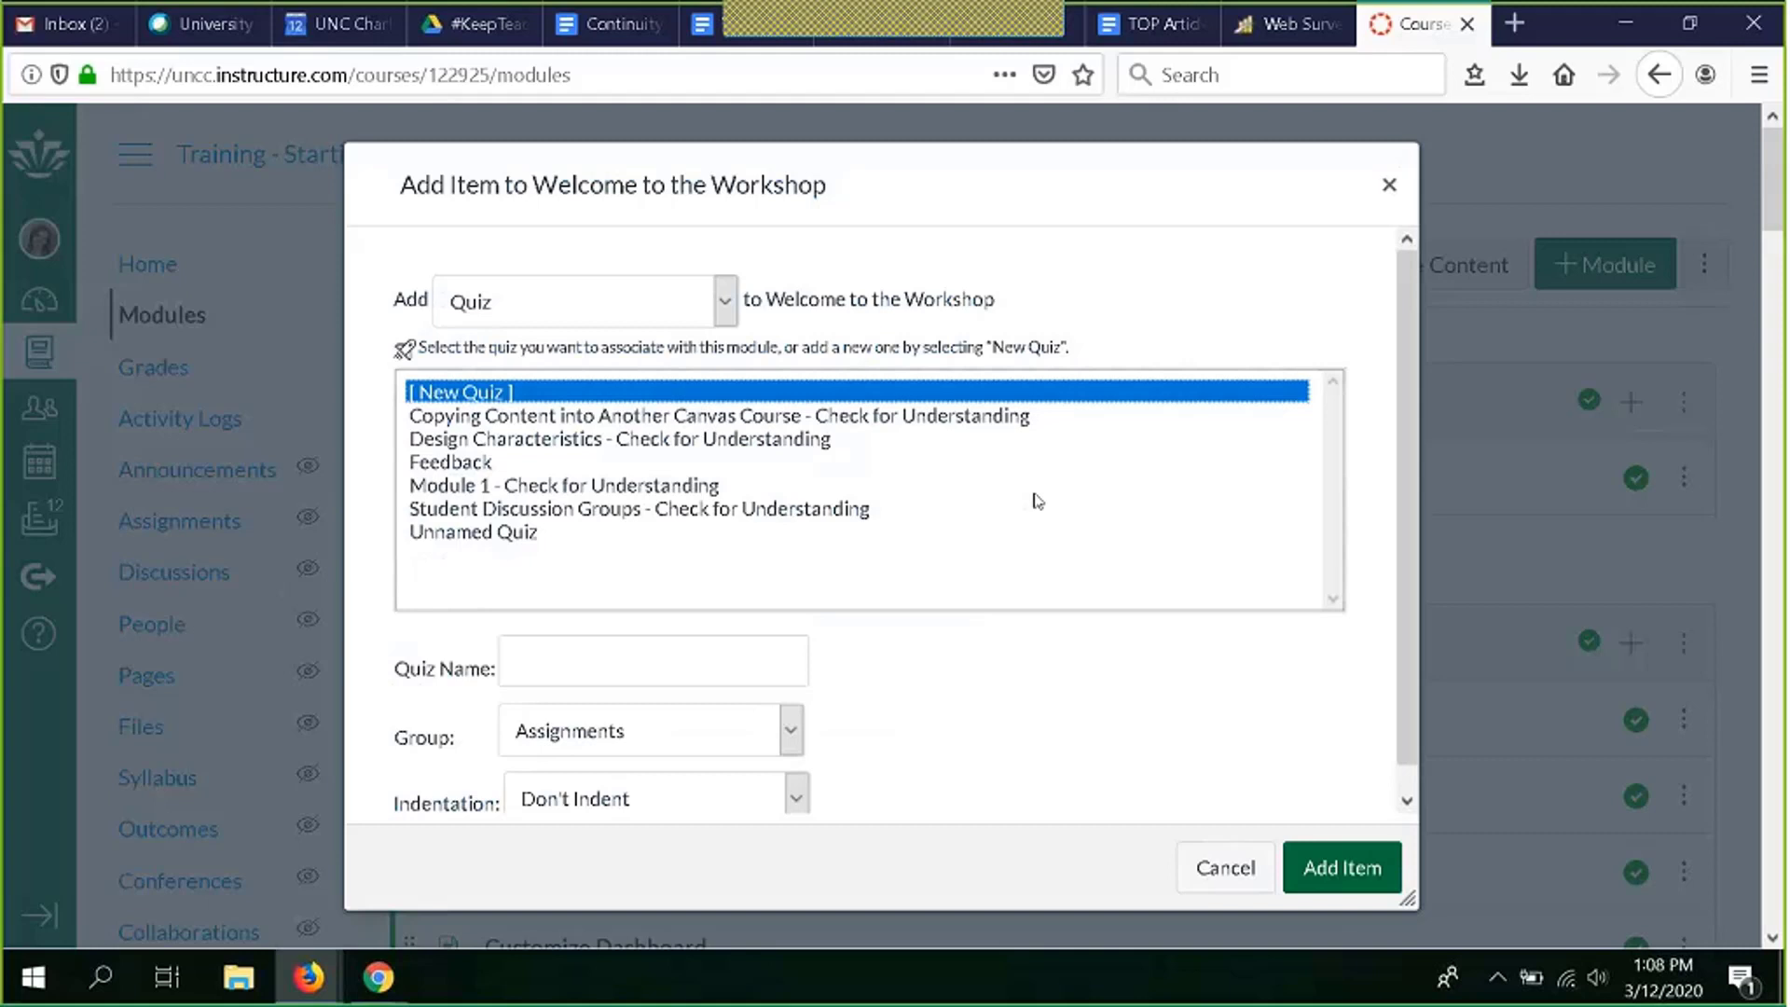
left_click(1233, 869)
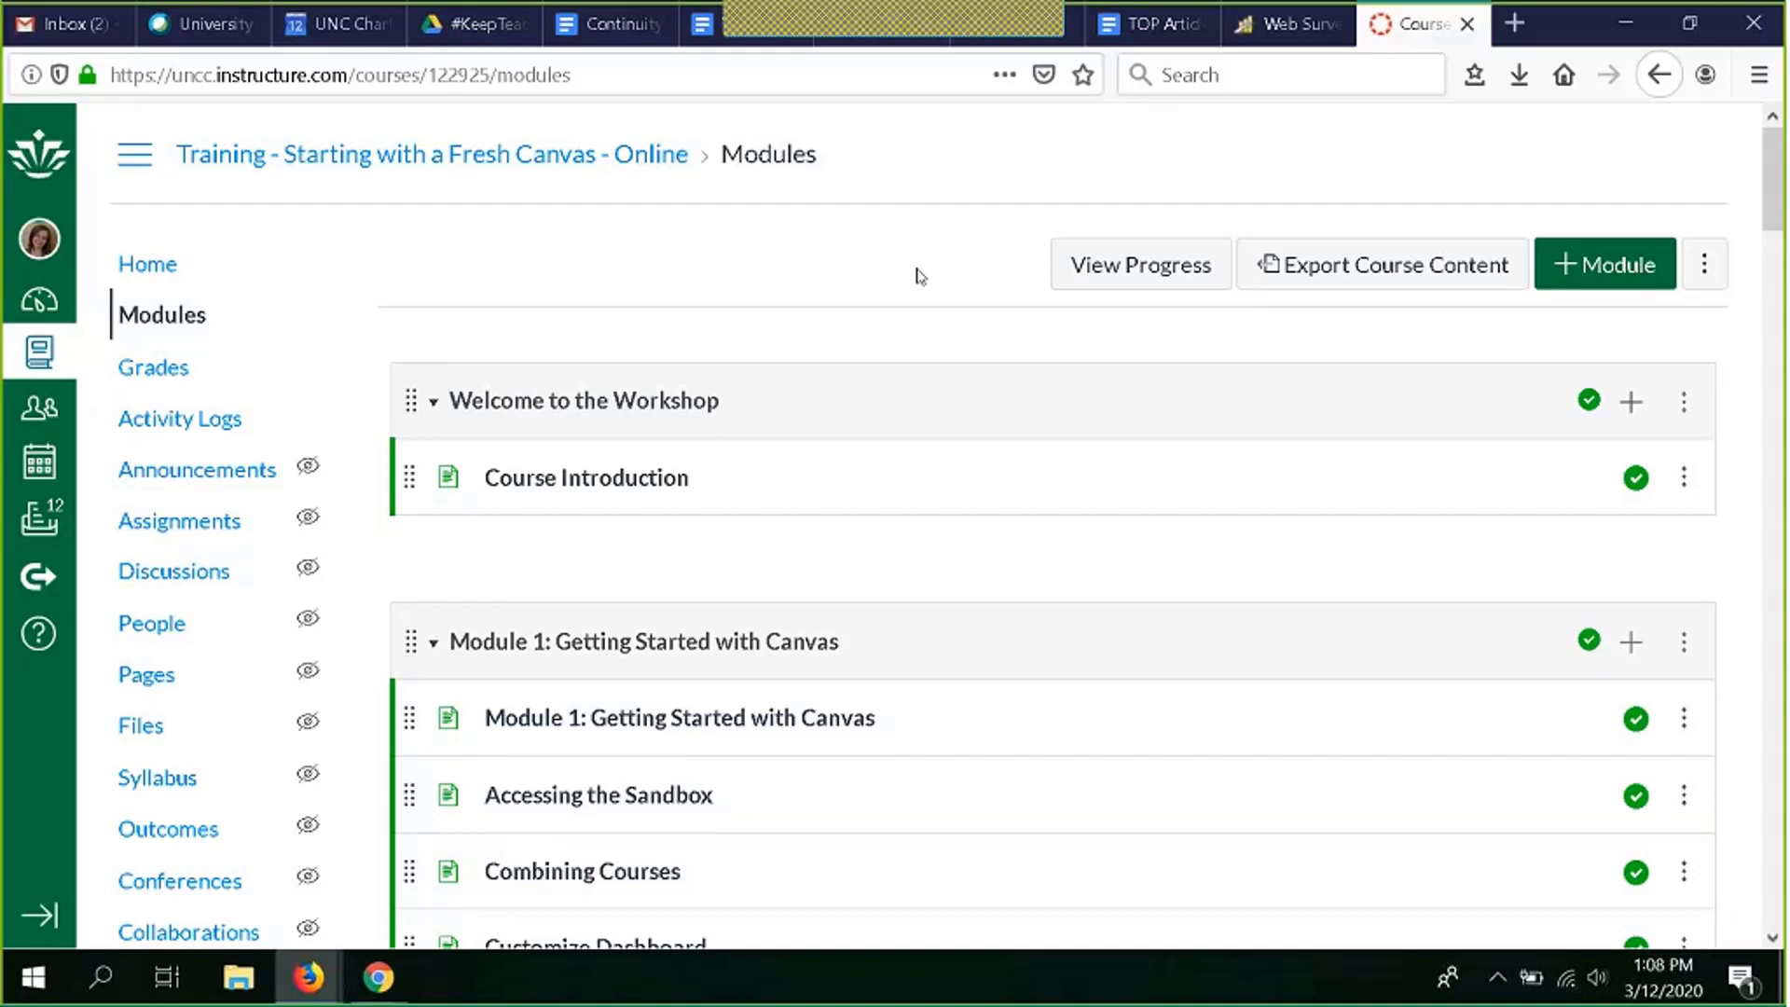
Step: Open the "Module 1: Getting Started with Canvas" page from its module and review the overview and learning objectives
scroll(938, 392, "down", 4)
scroll(940, 395, "up", 4)
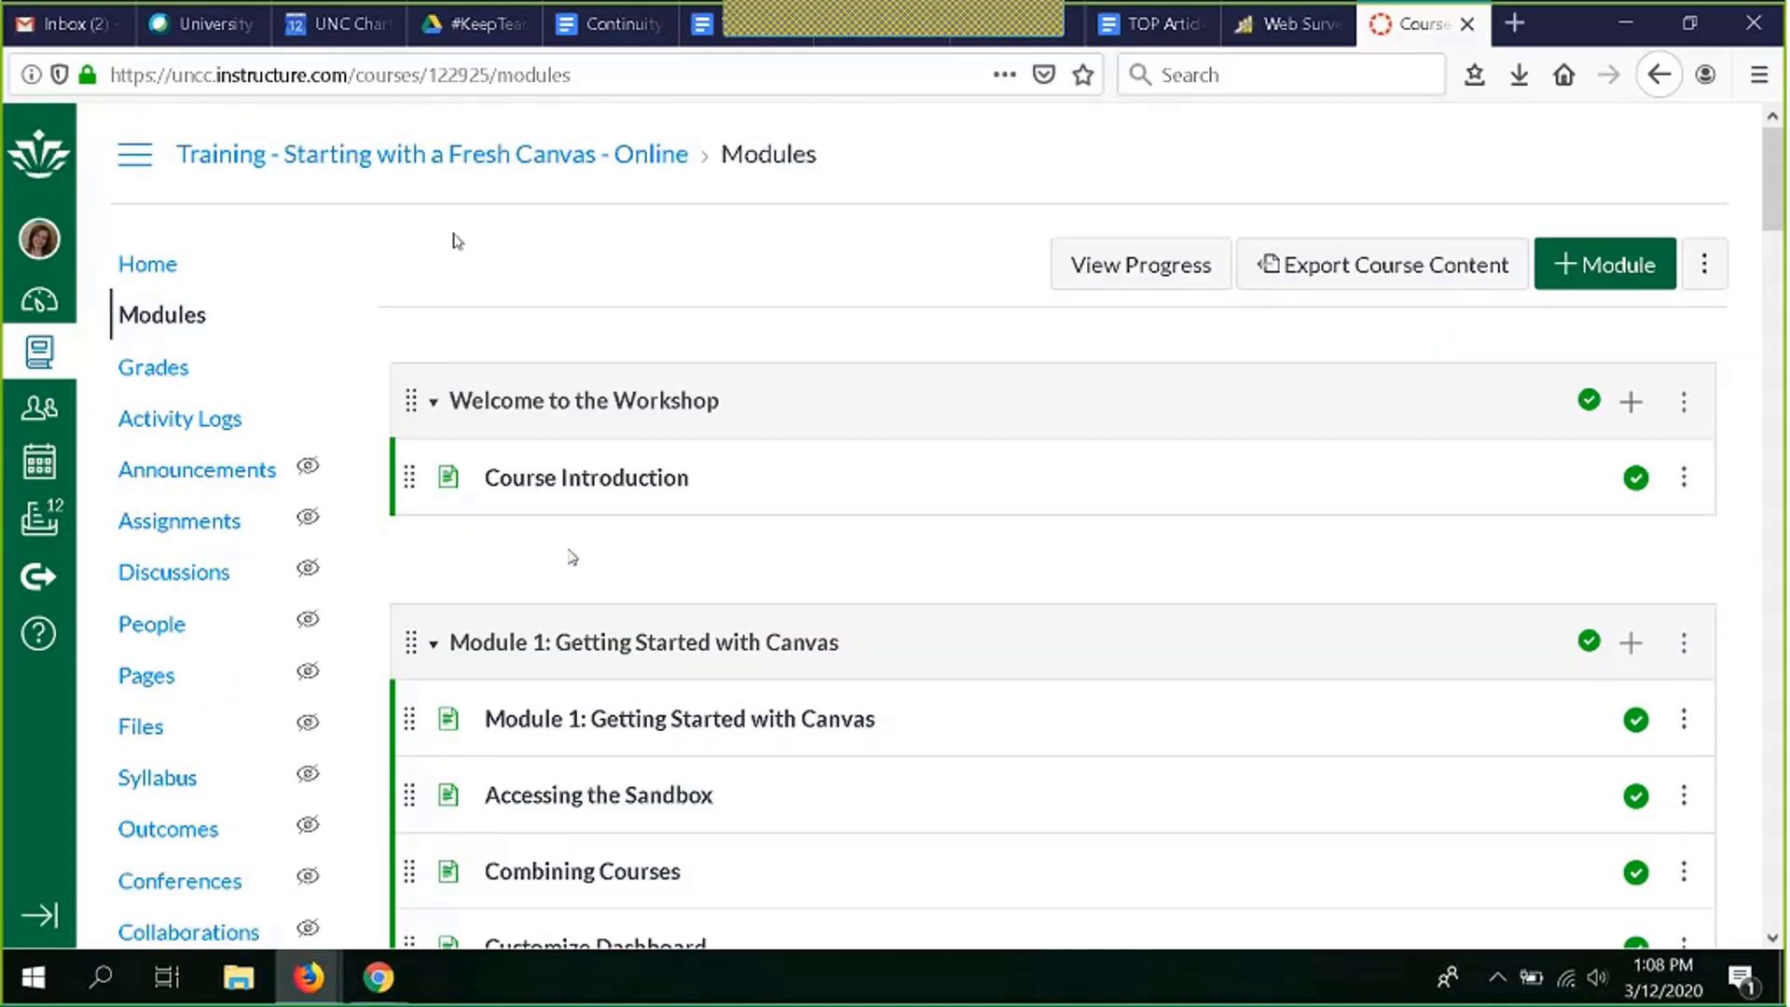
scroll(607, 589, "down", 4)
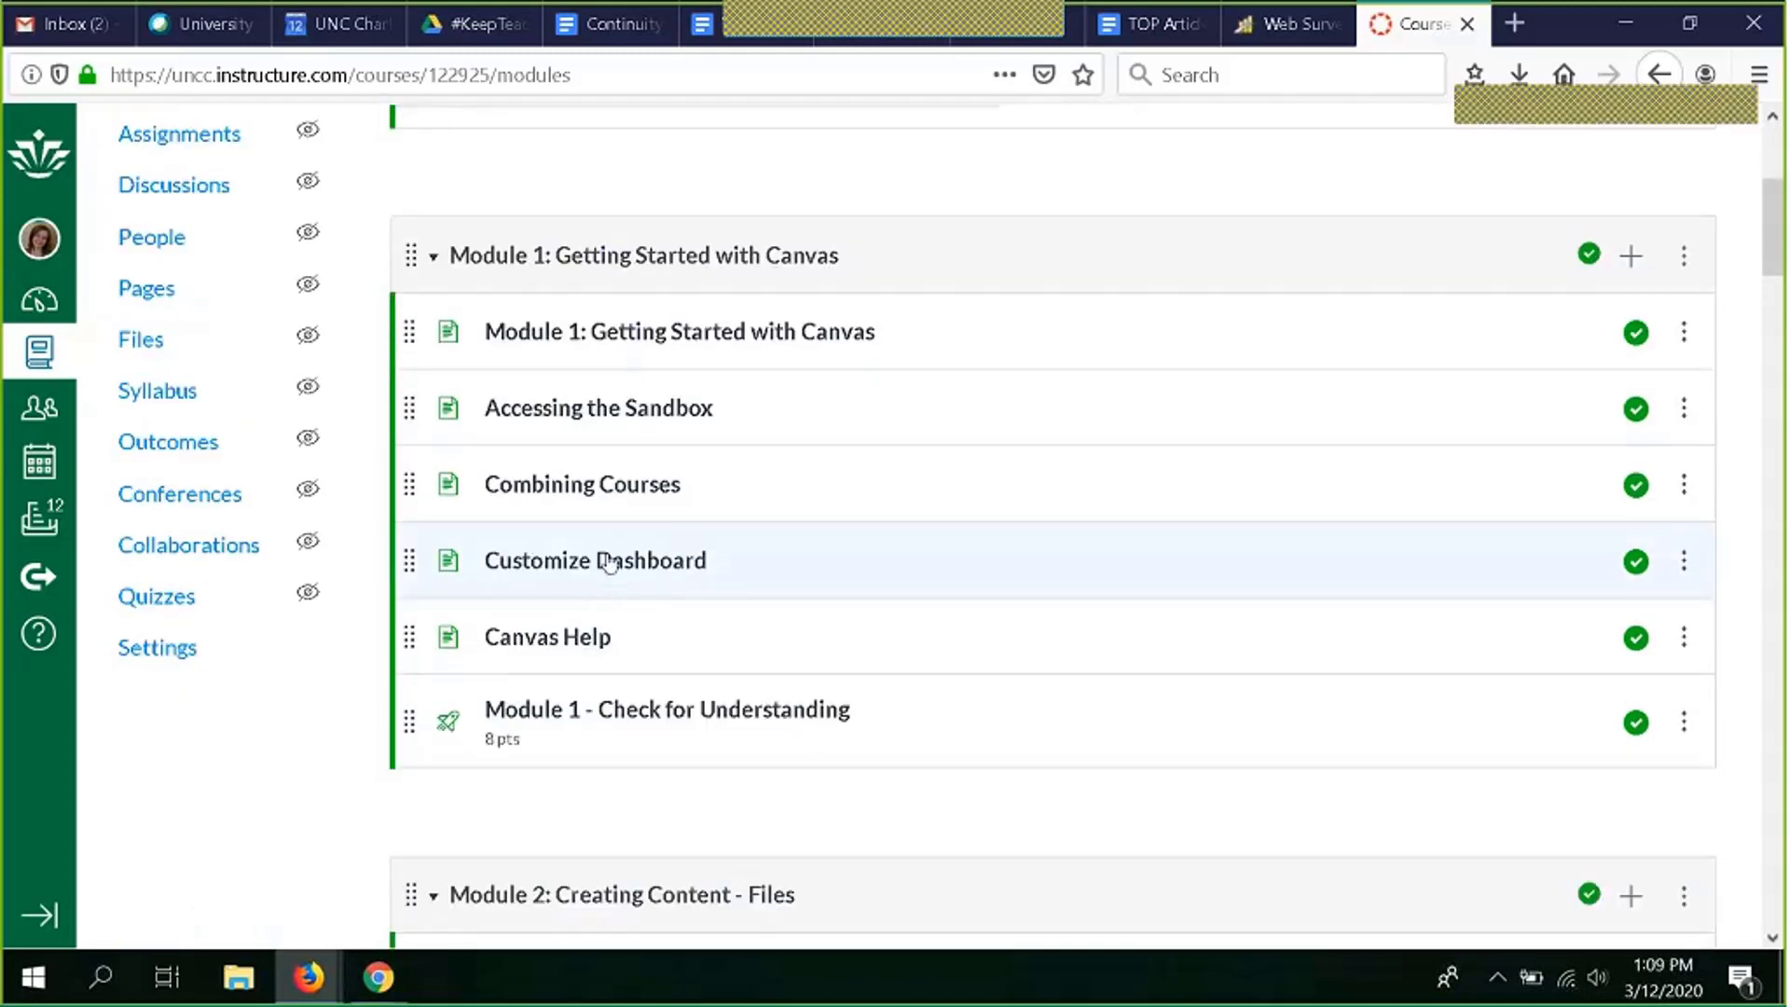
left_click(629, 347)
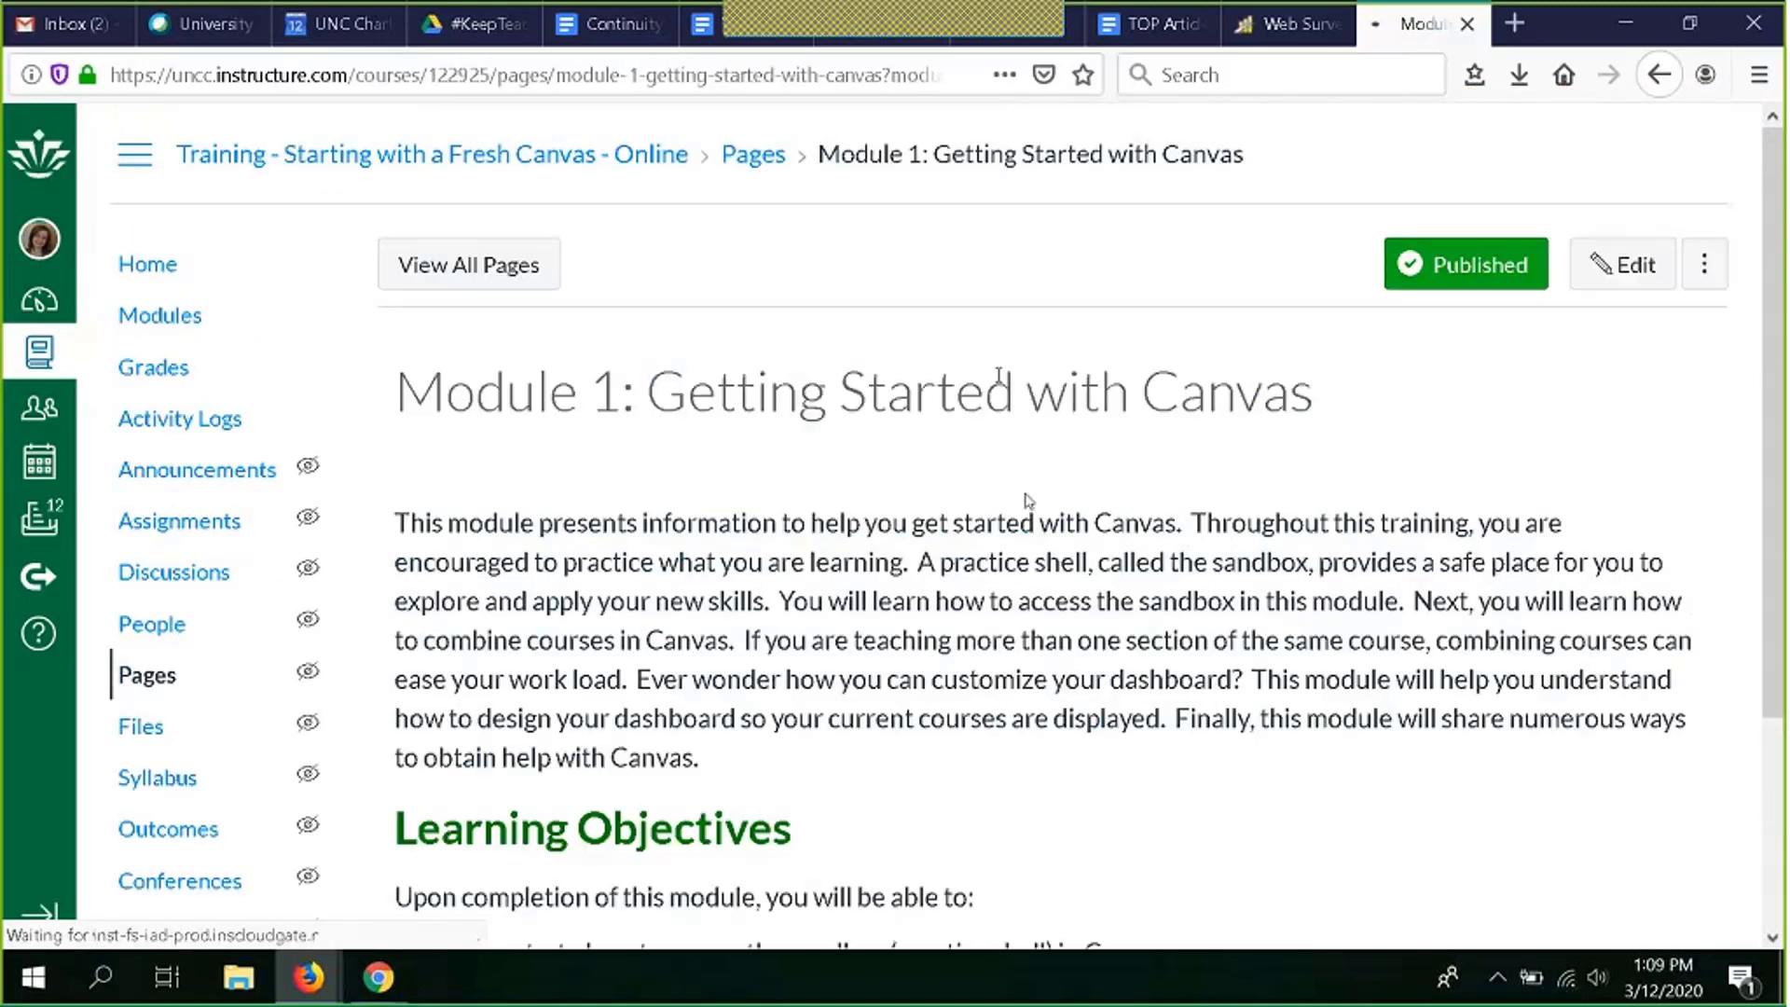
scroll(1028, 501, "down", 3)
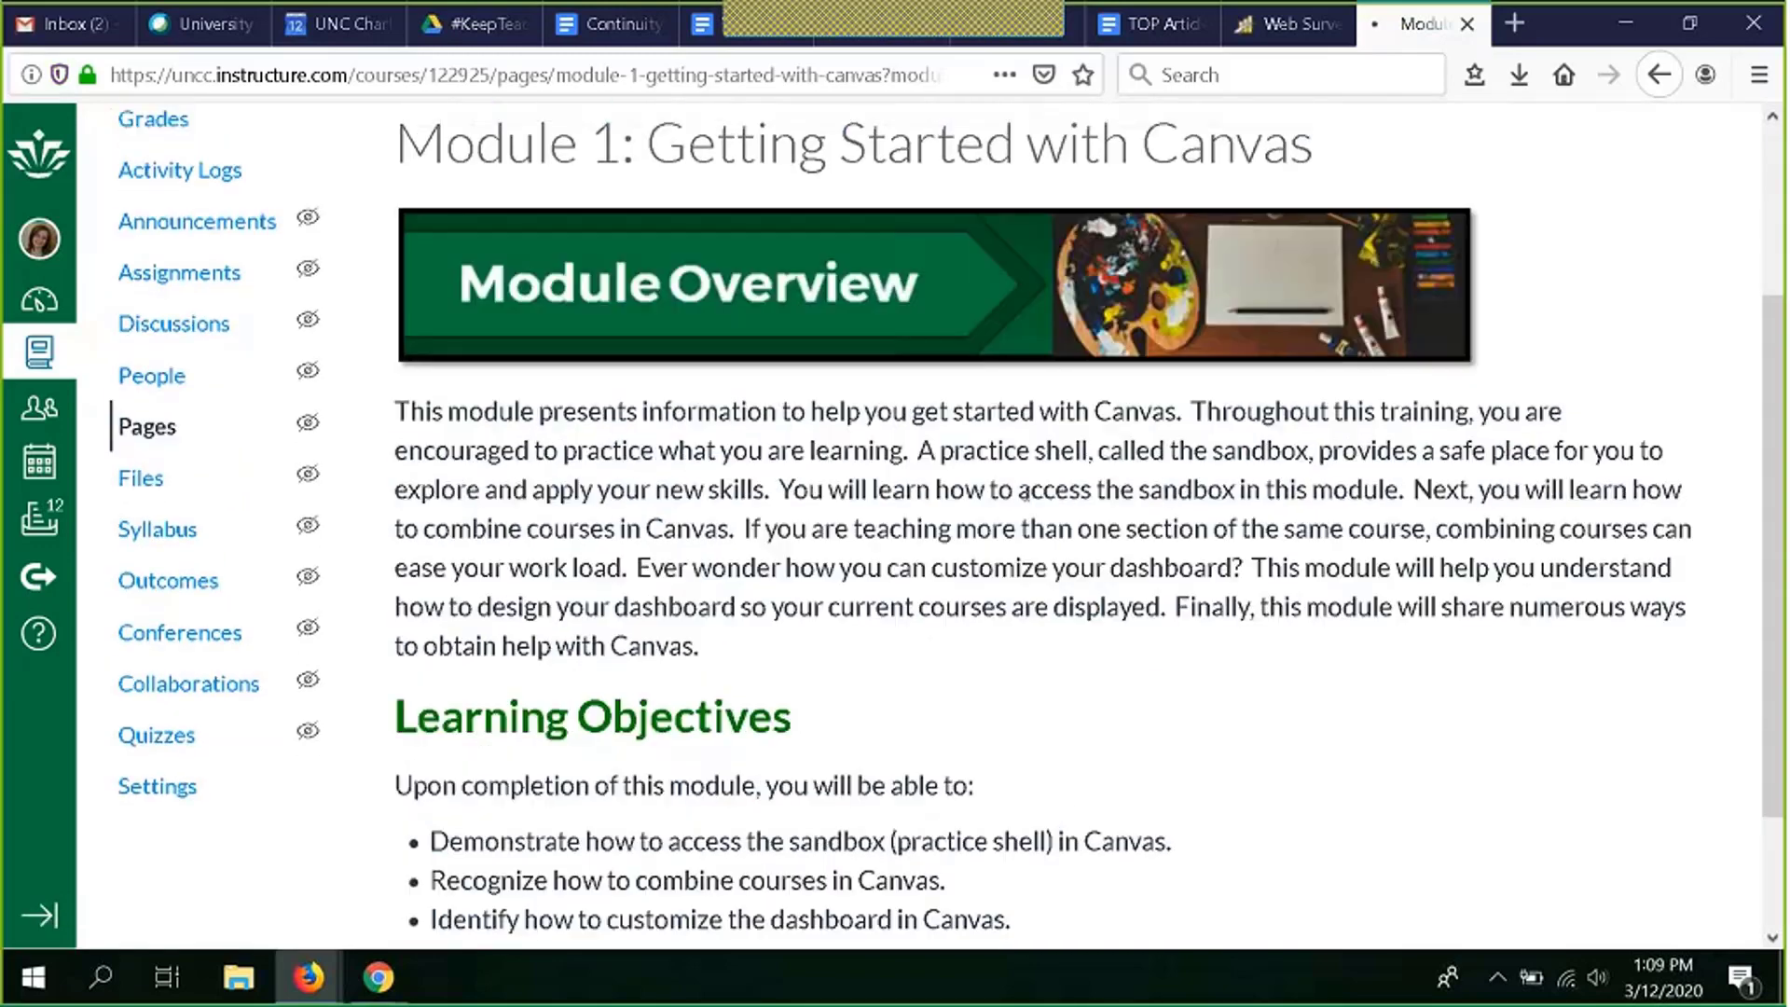
scroll(1028, 501, "down", 3)
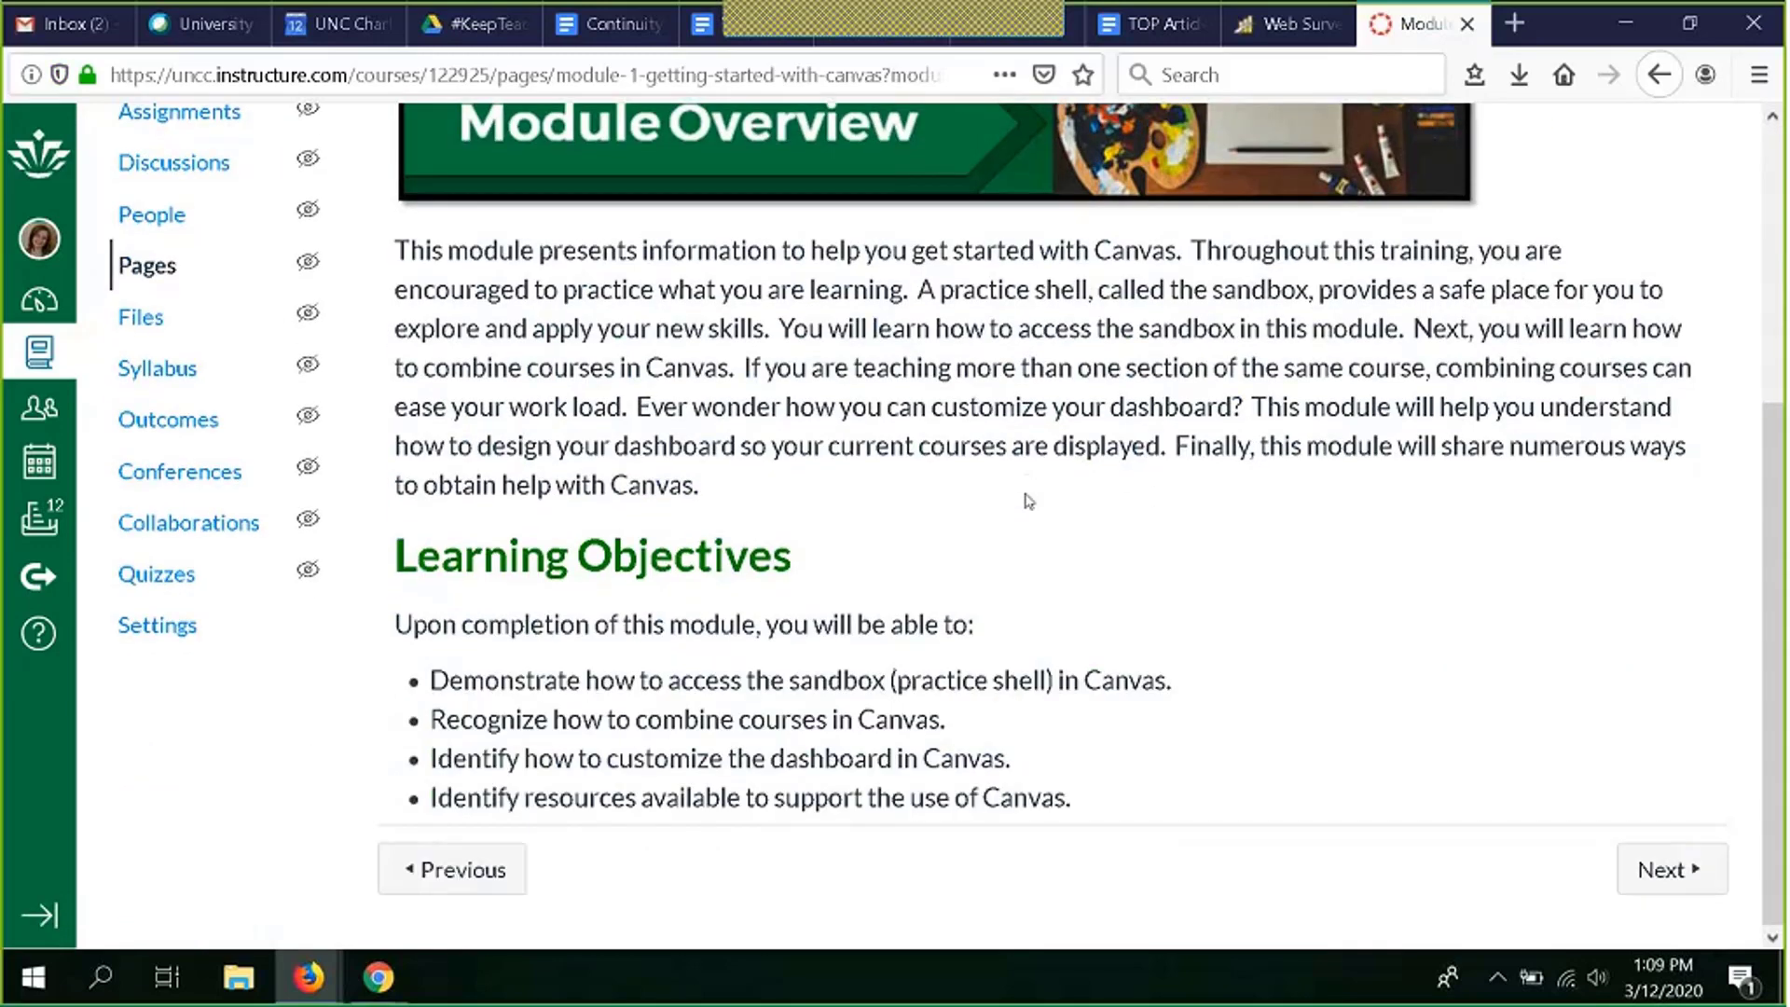
Step: Advance to the Accessing the Sandbox page and review its sandbox access steps and practice activity
left_click(1666, 876)
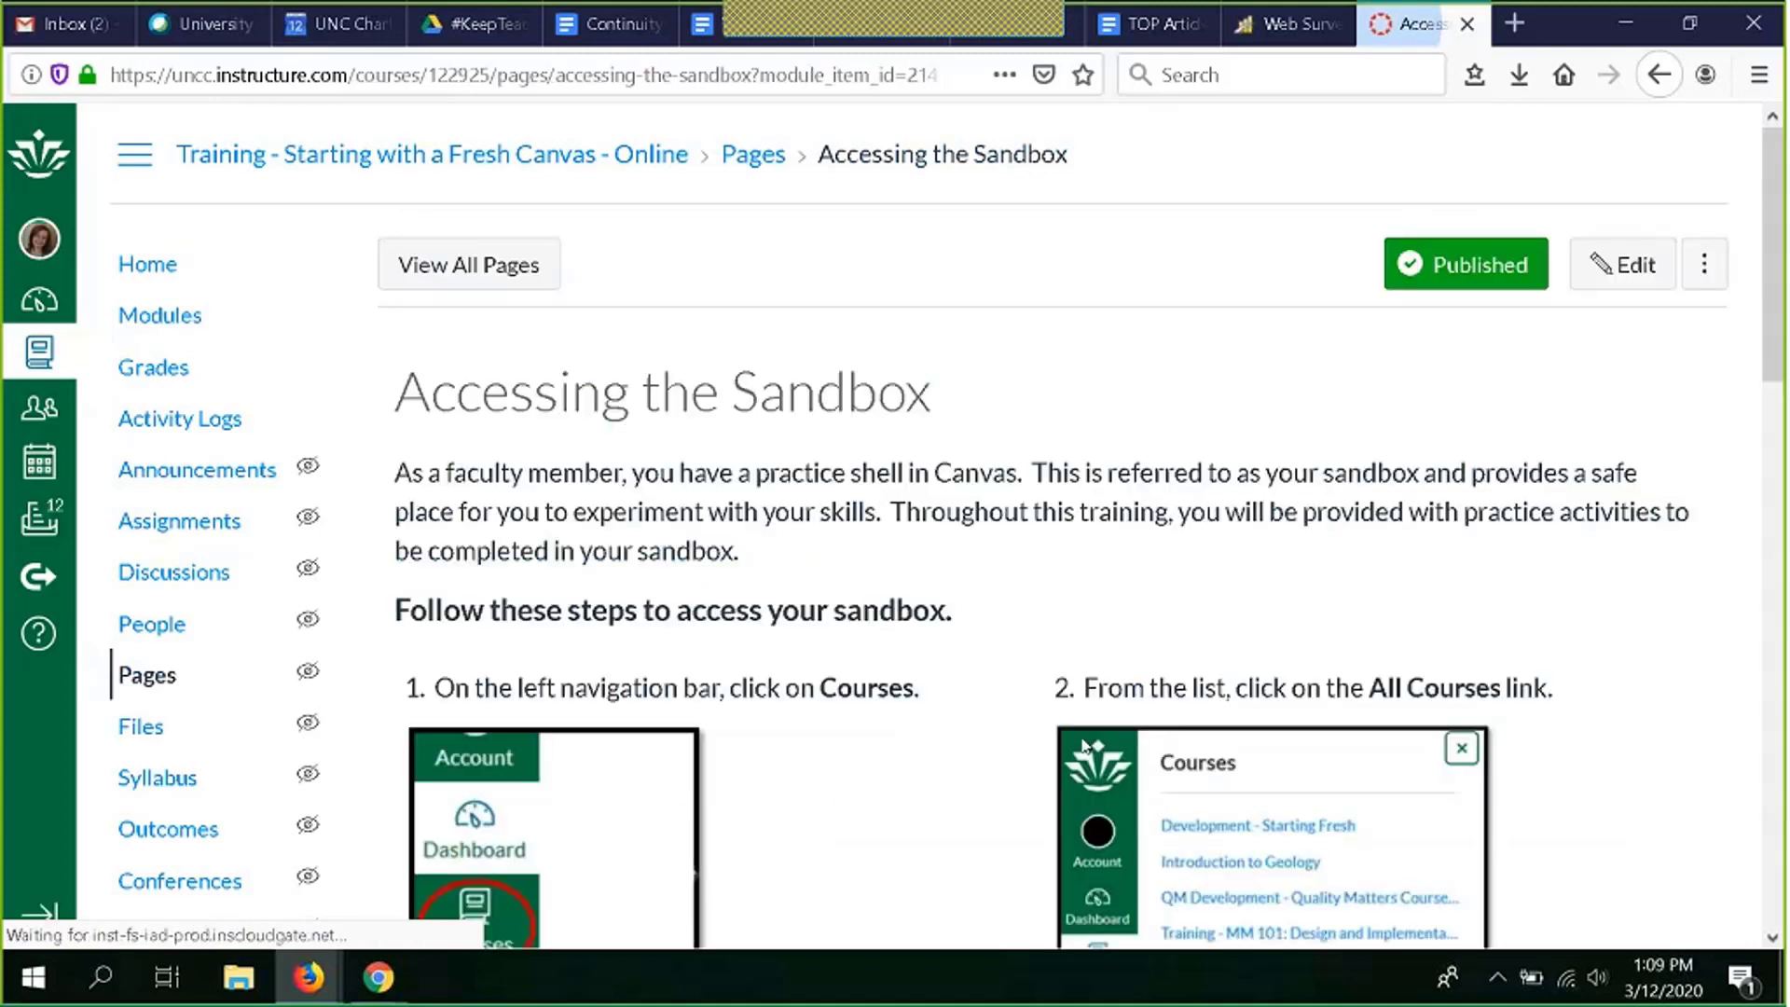
scroll(1084, 742, "down", 5)
scroll(947, 653, "down", 7)
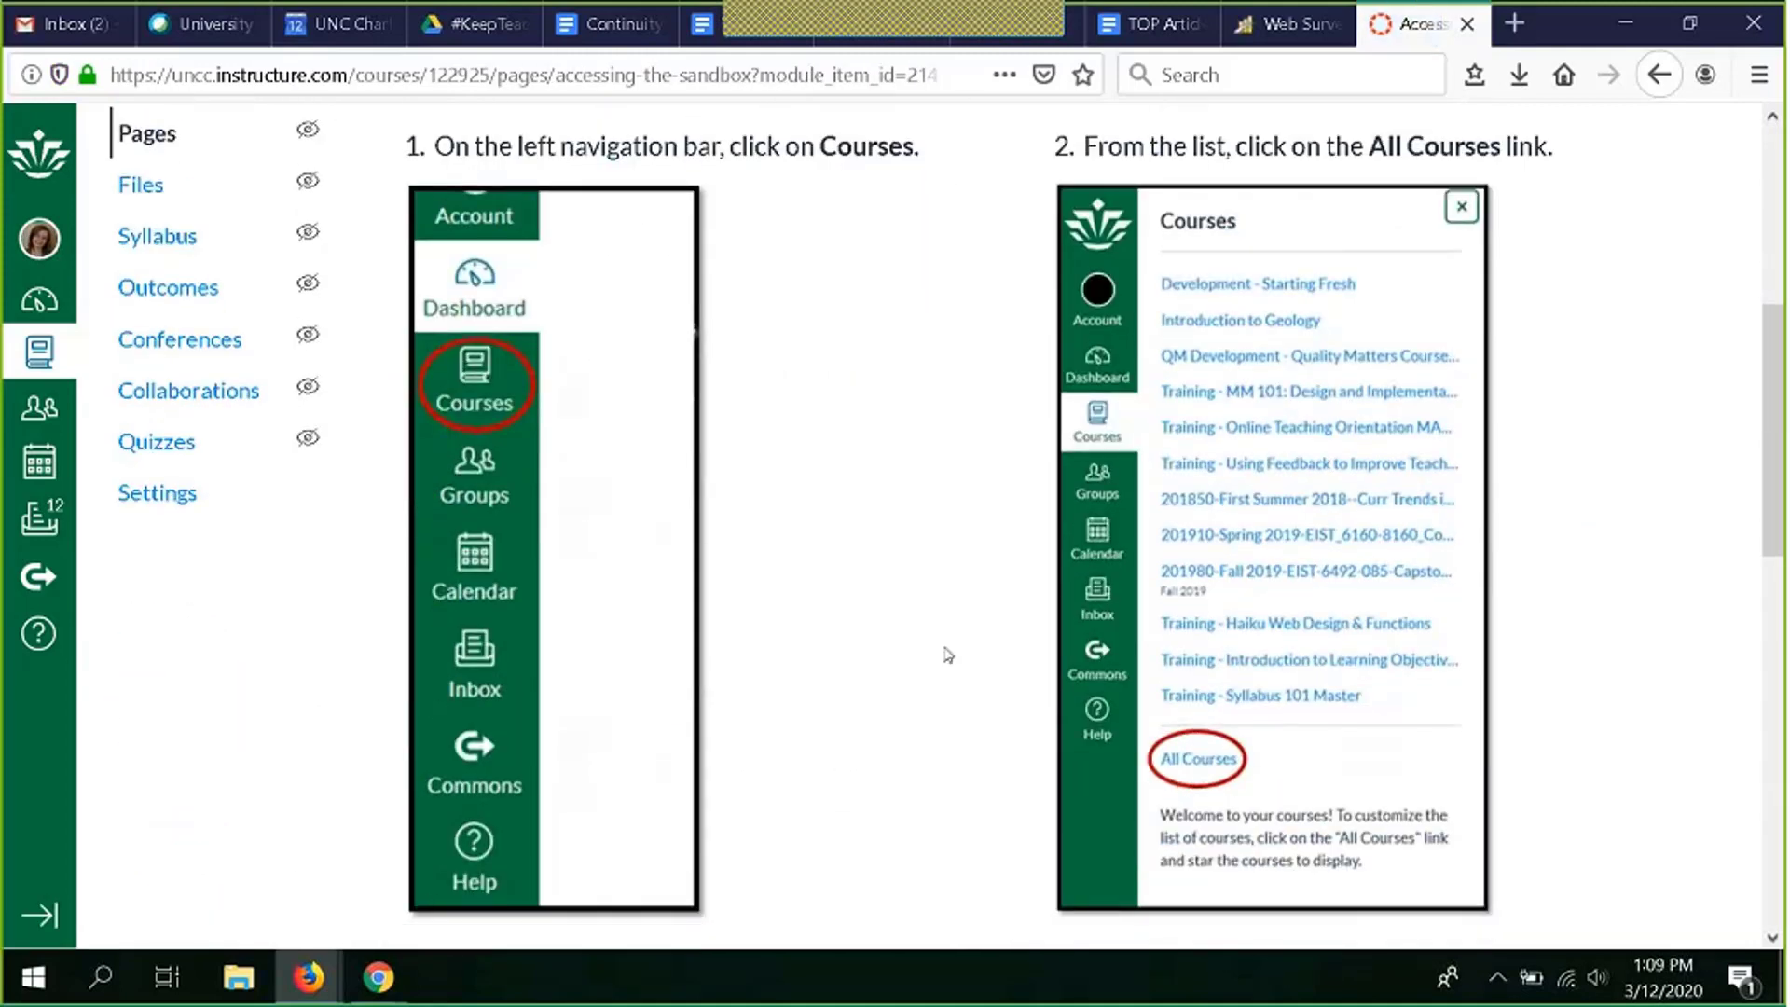
scroll(948, 653, "down", 6)
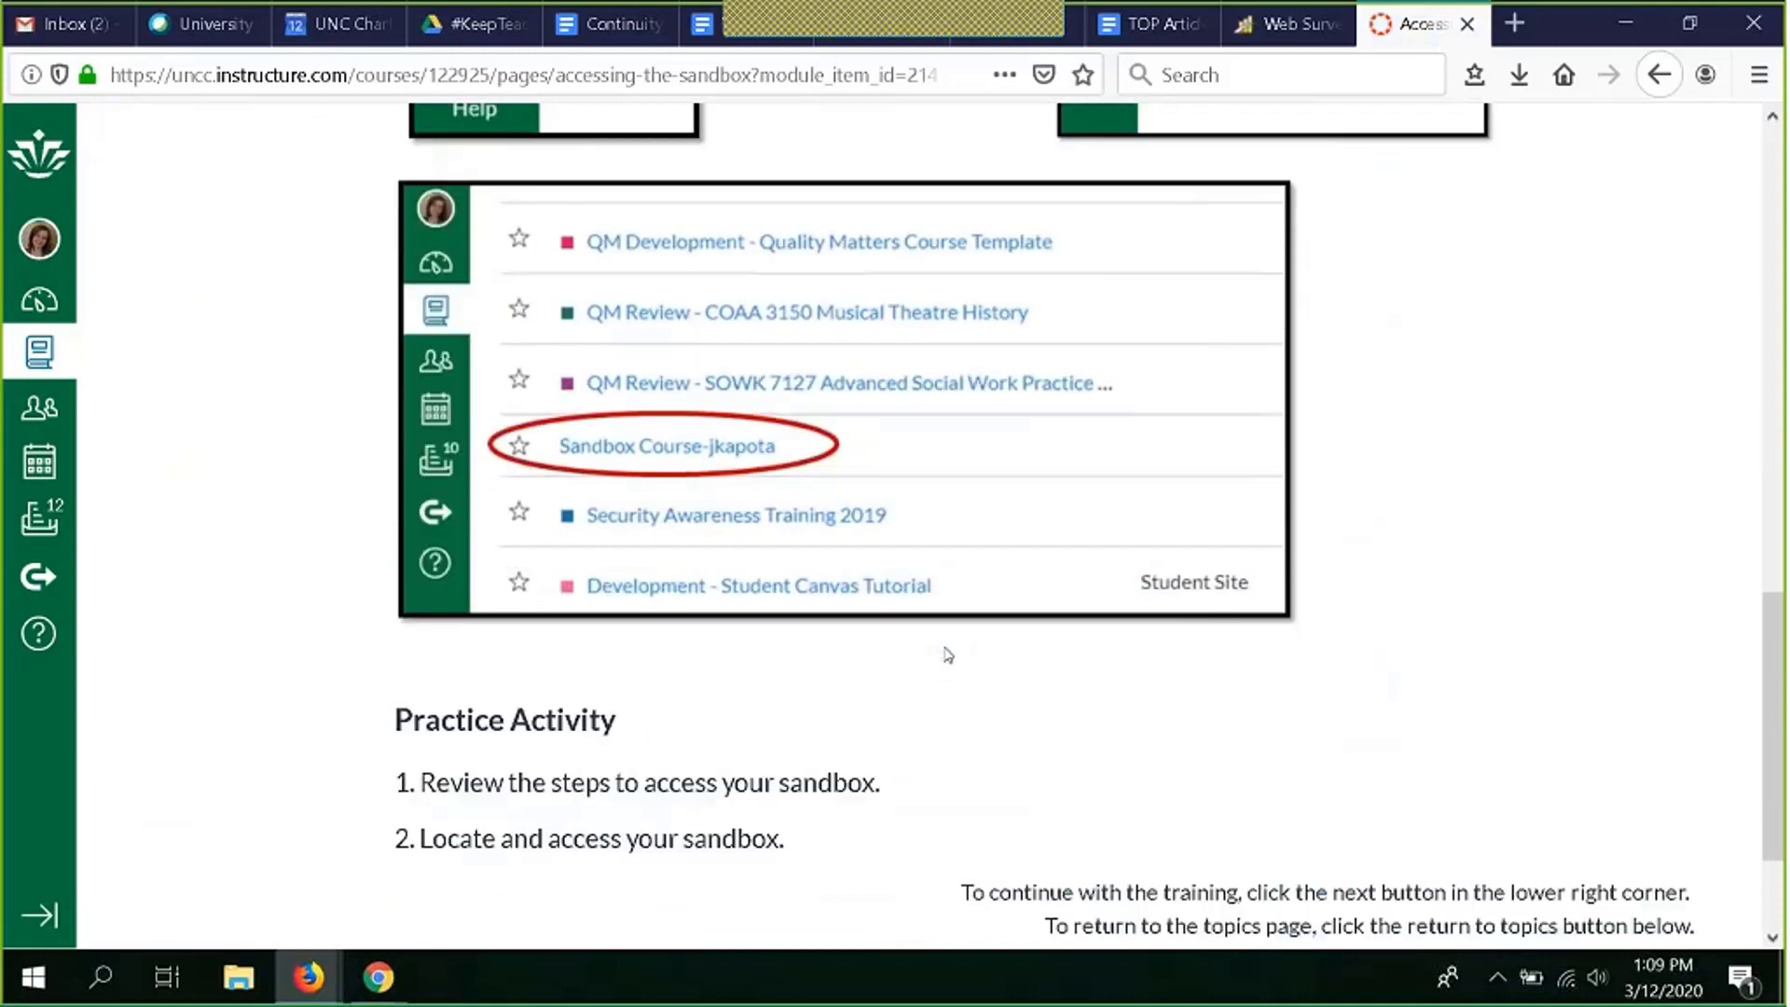
scroll(947, 655, "up", 18)
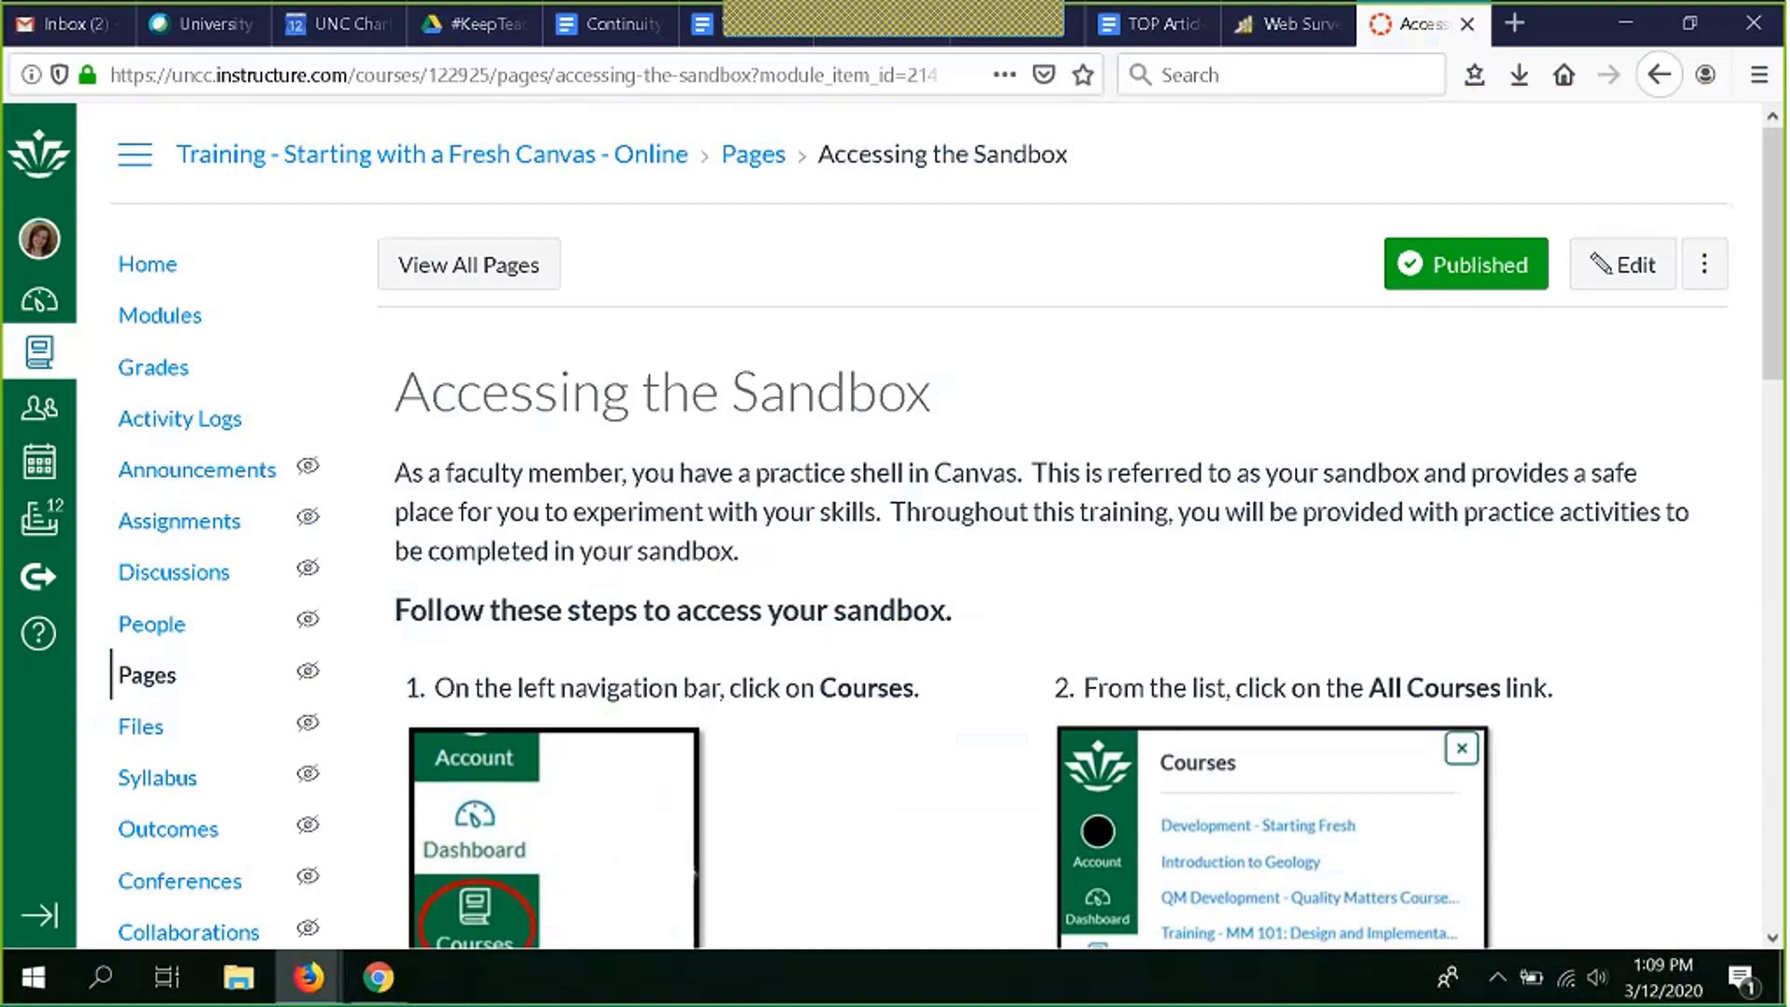
scroll(1120, 384, "down", 4)
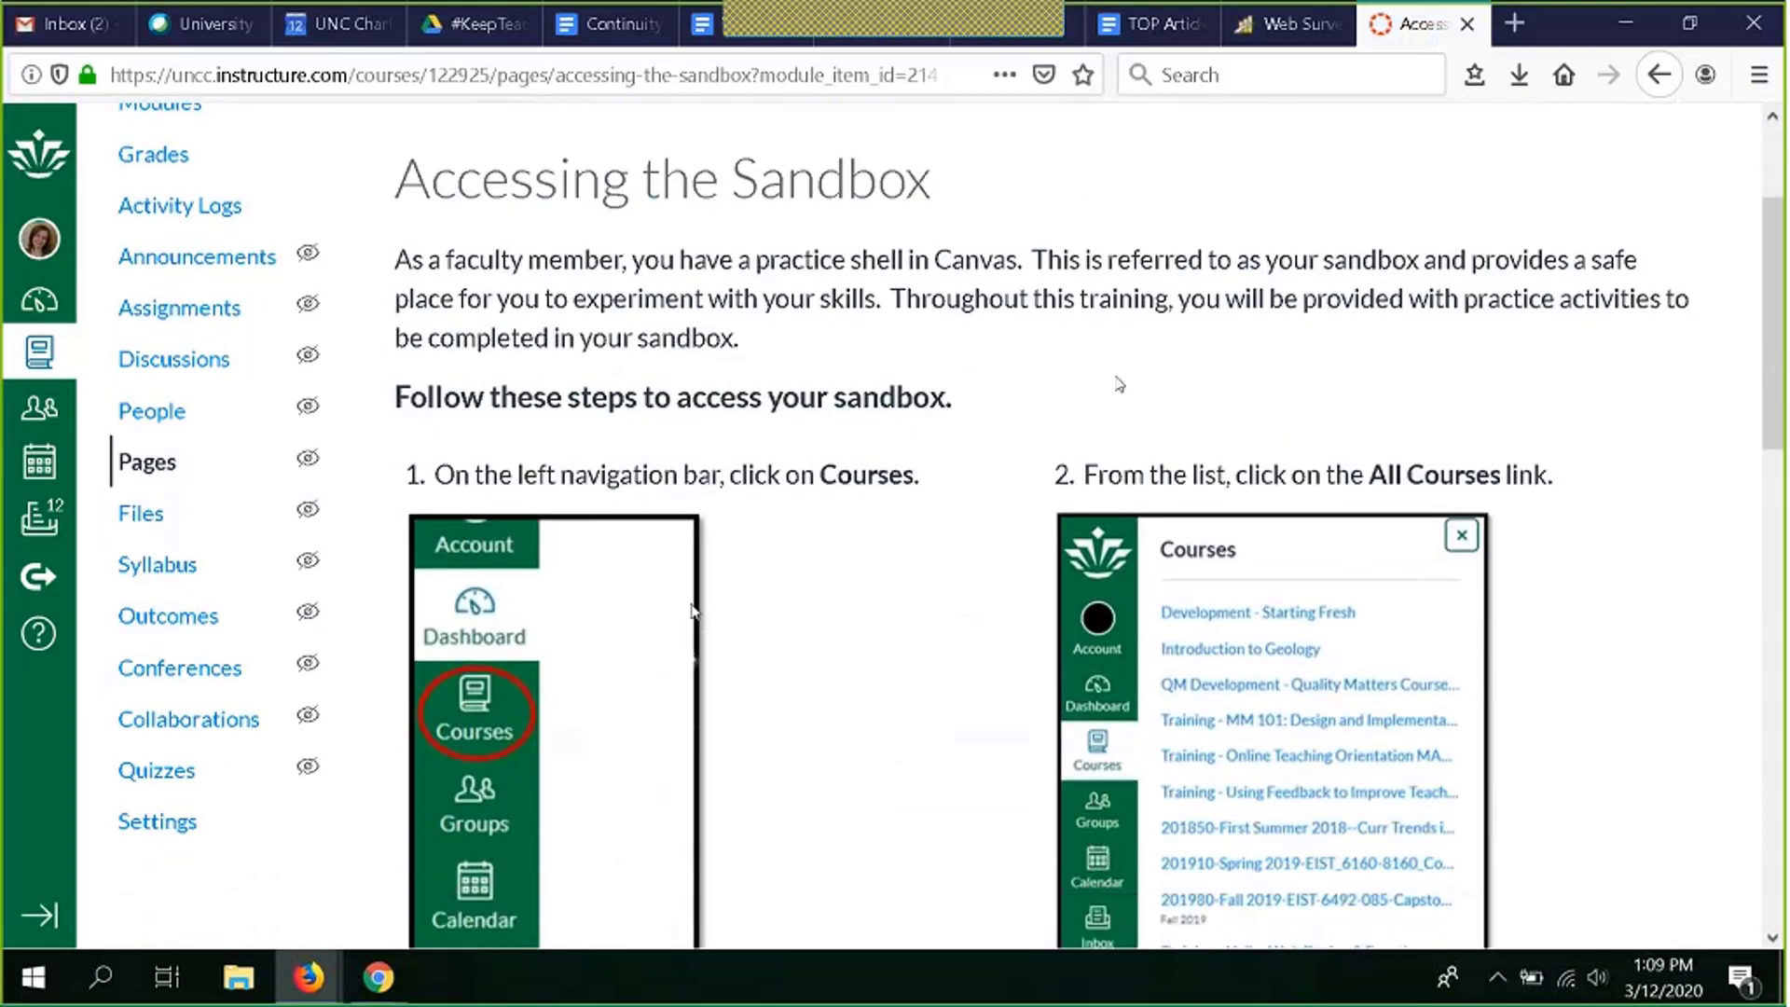
scroll(887, 631, "down", 18)
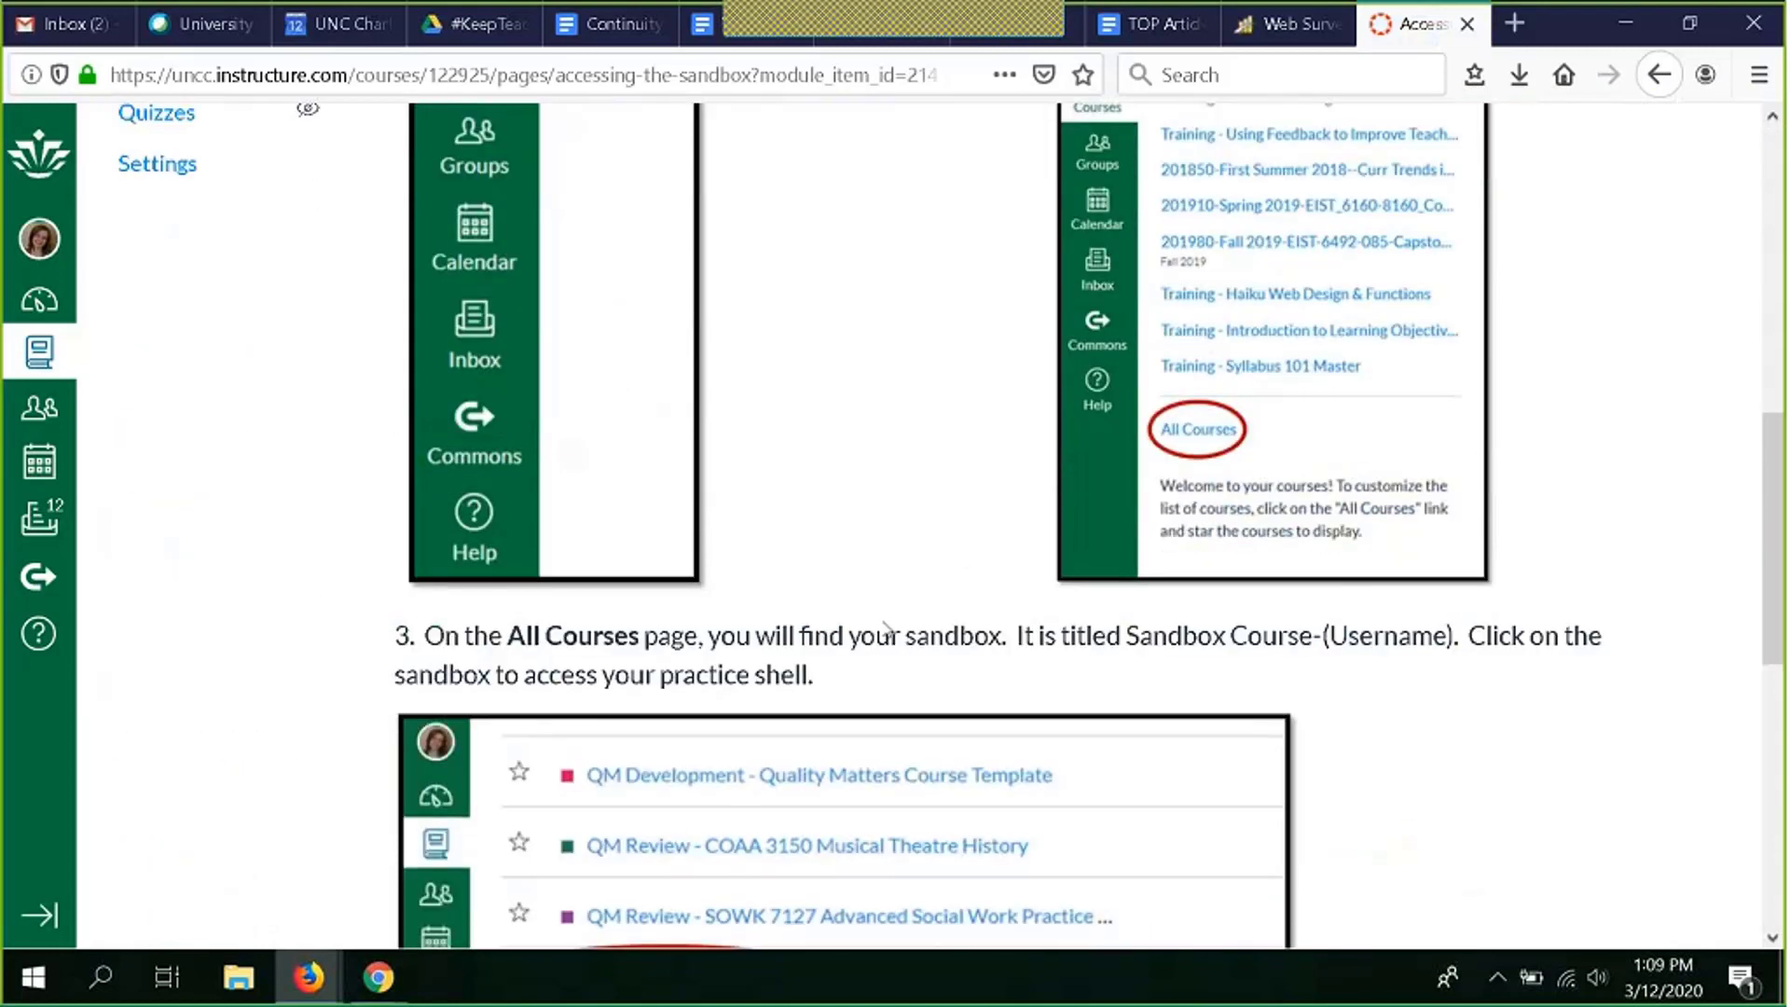
scroll(886, 630, "down", 4)
scroll(886, 628, "up", 15)
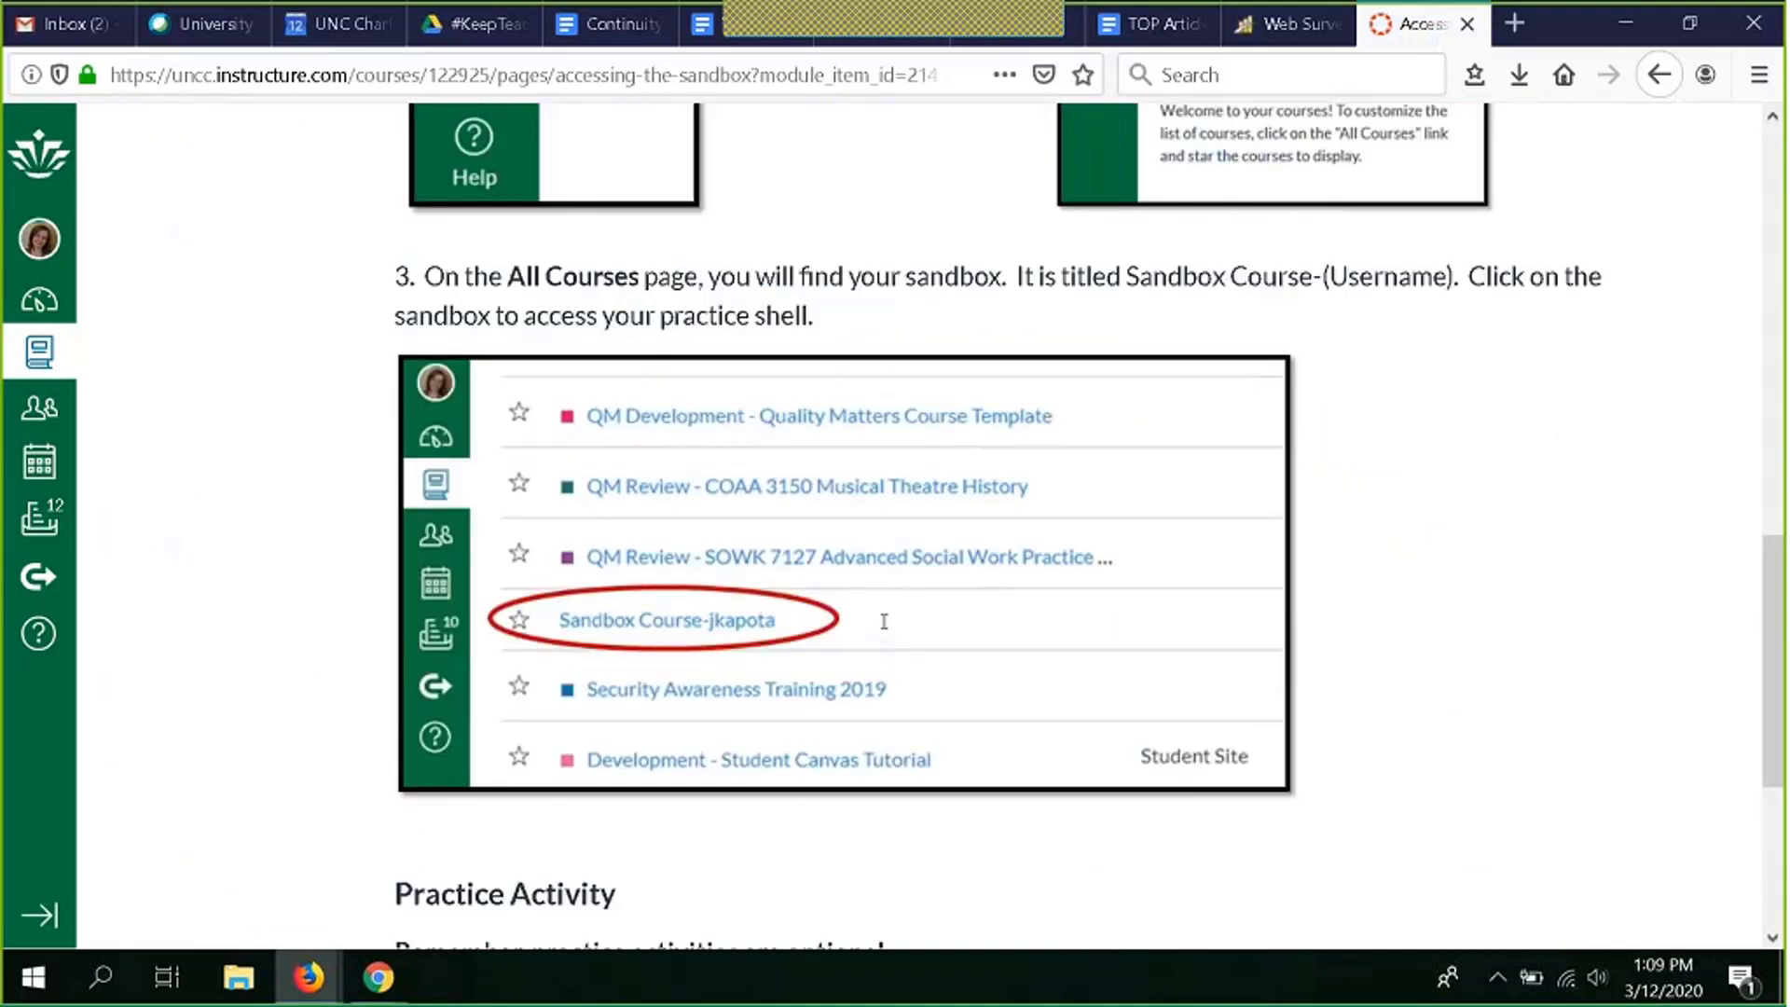
scroll(884, 621, "up", 3)
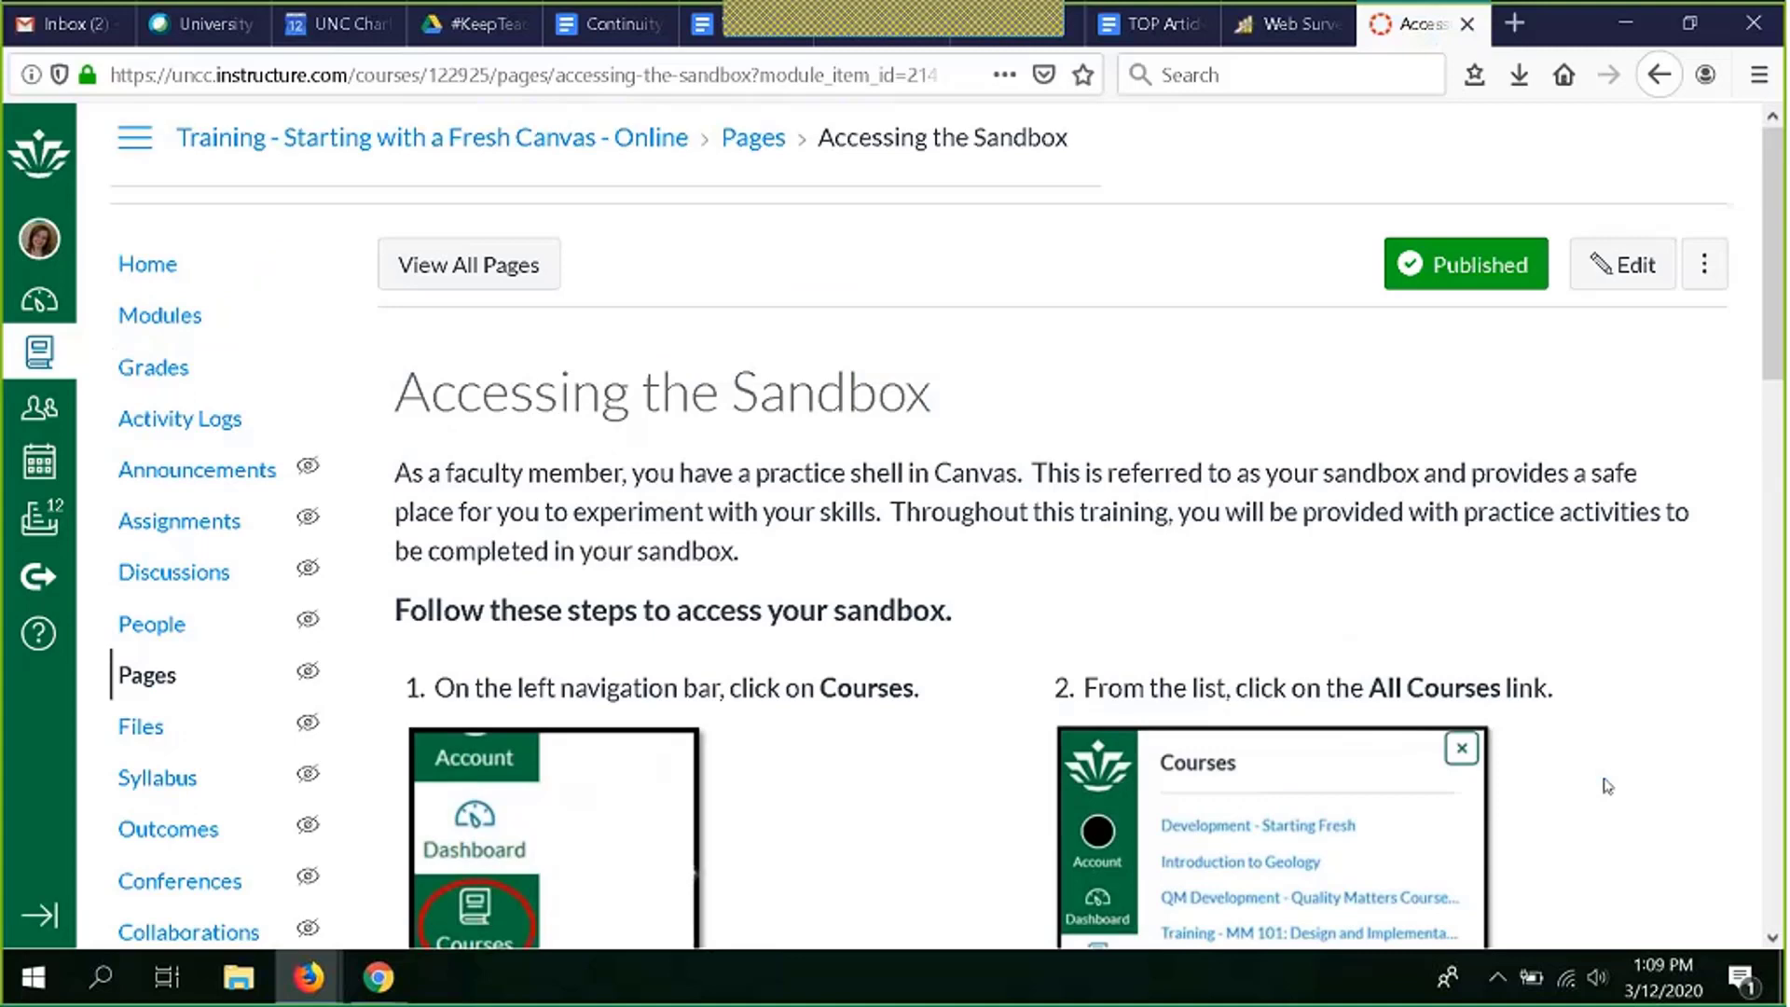
scroll(1603, 784, "down", 5)
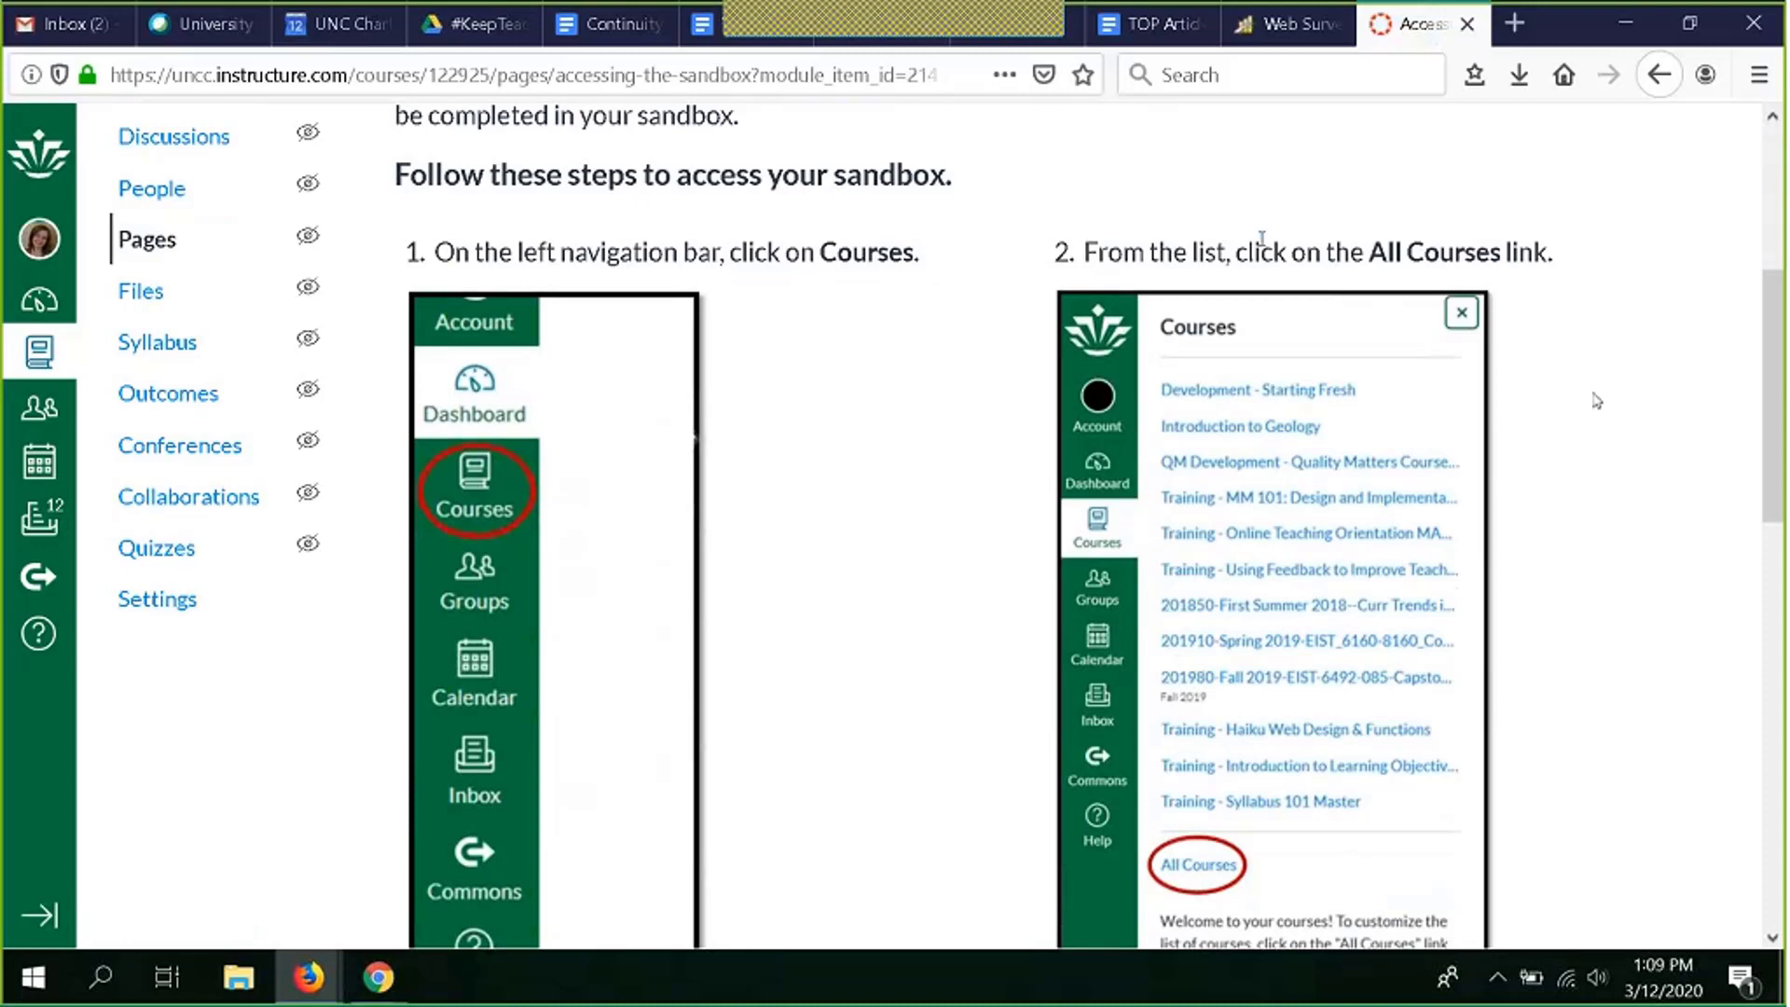
scroll(1596, 400, "up", 5)
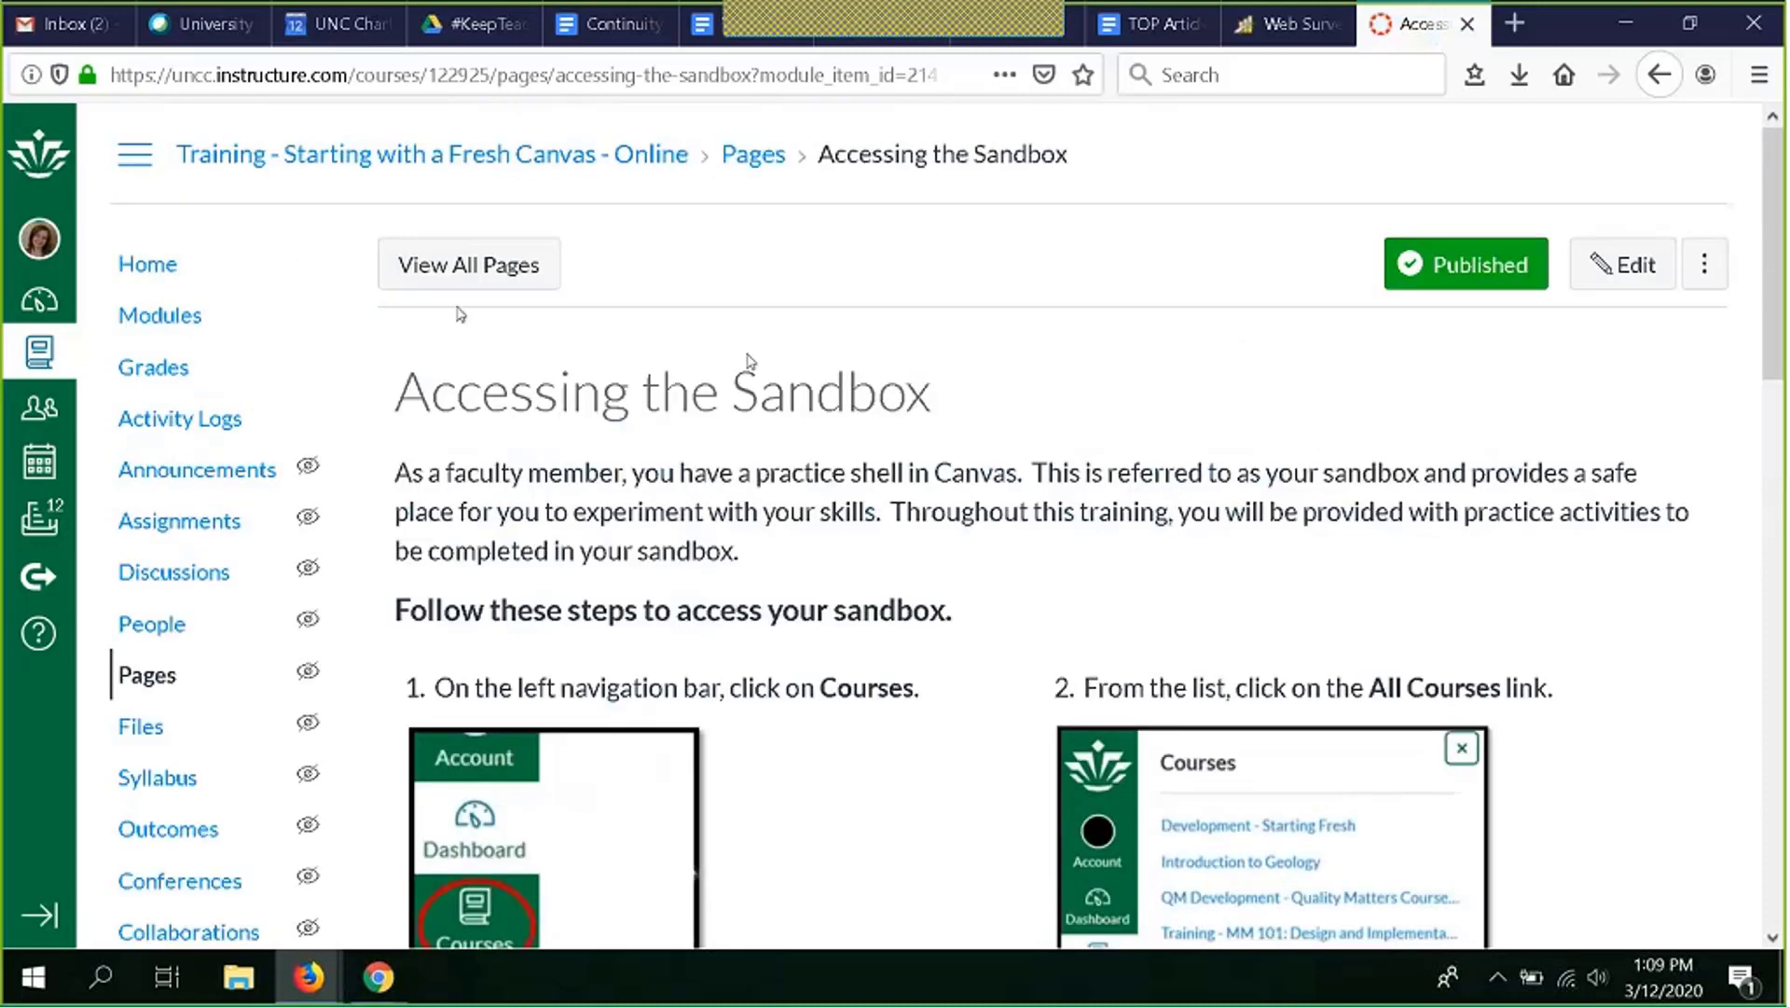
Step: Go to the course's list of all pages and start a new page
left_click(485, 269)
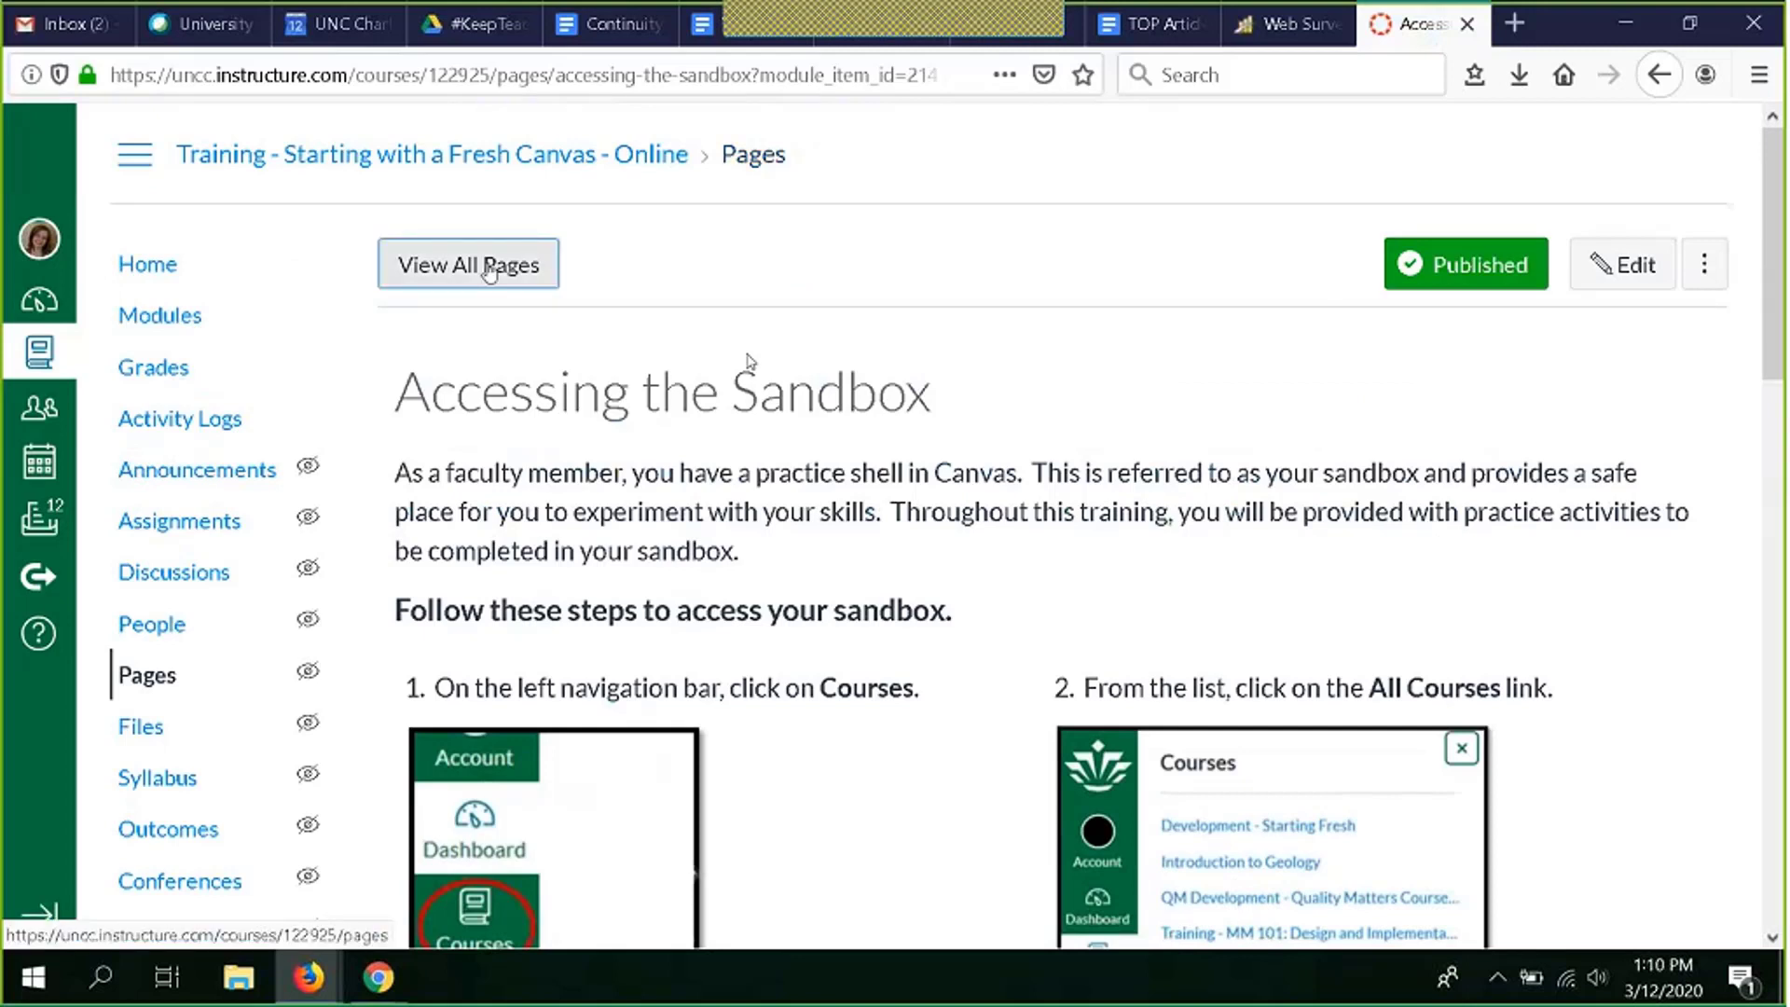
left_click(149, 678)
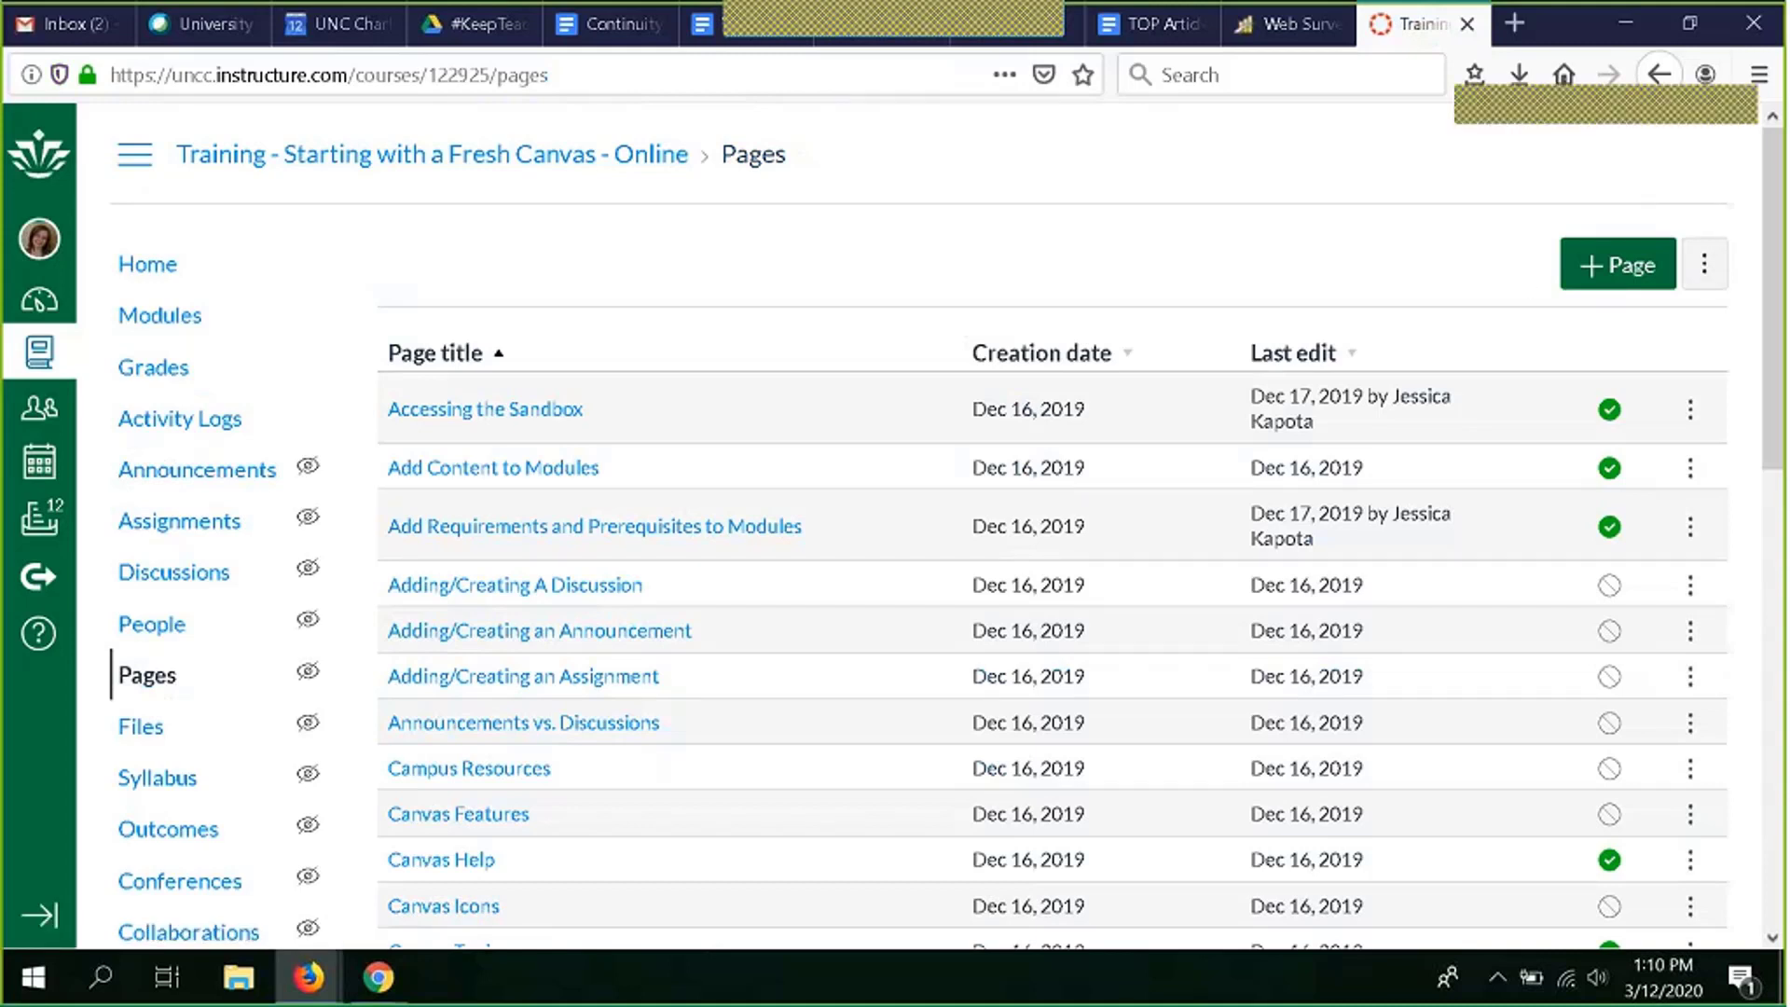
left_click(1617, 268)
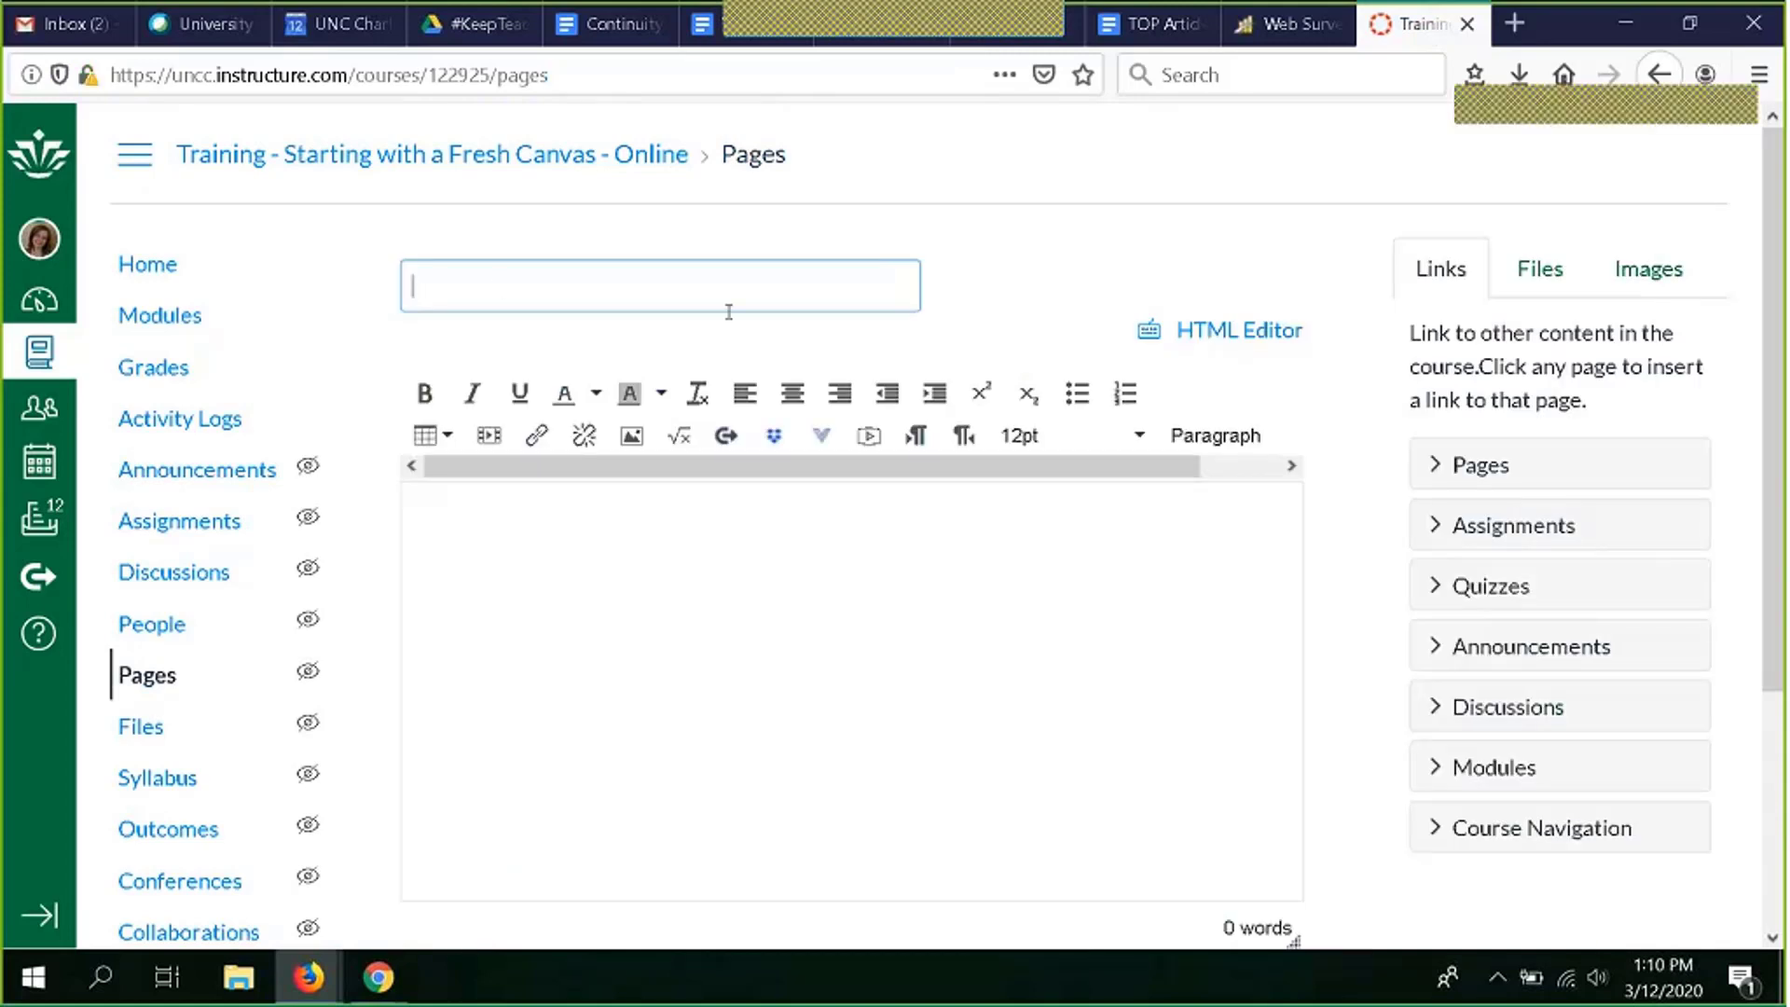
Step: Look over the new page's editor and saving options and enter "information" as its body text
scroll(729, 311, "down", 3)
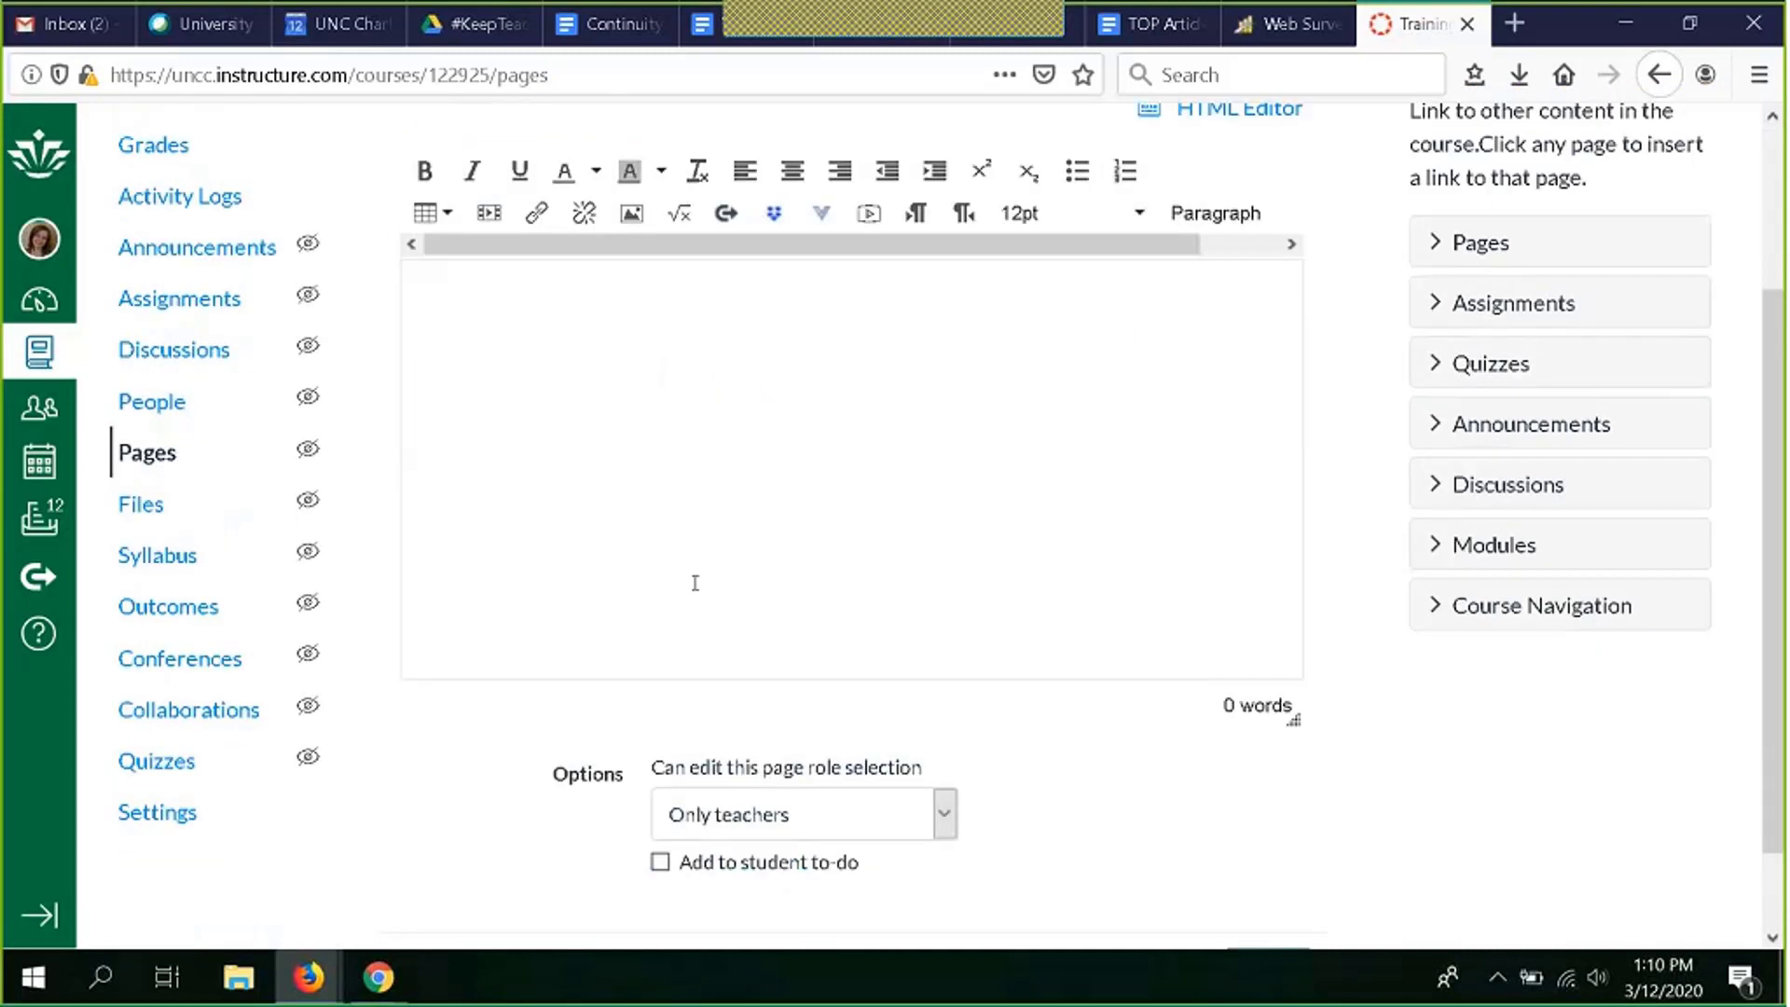
left_click(695, 583)
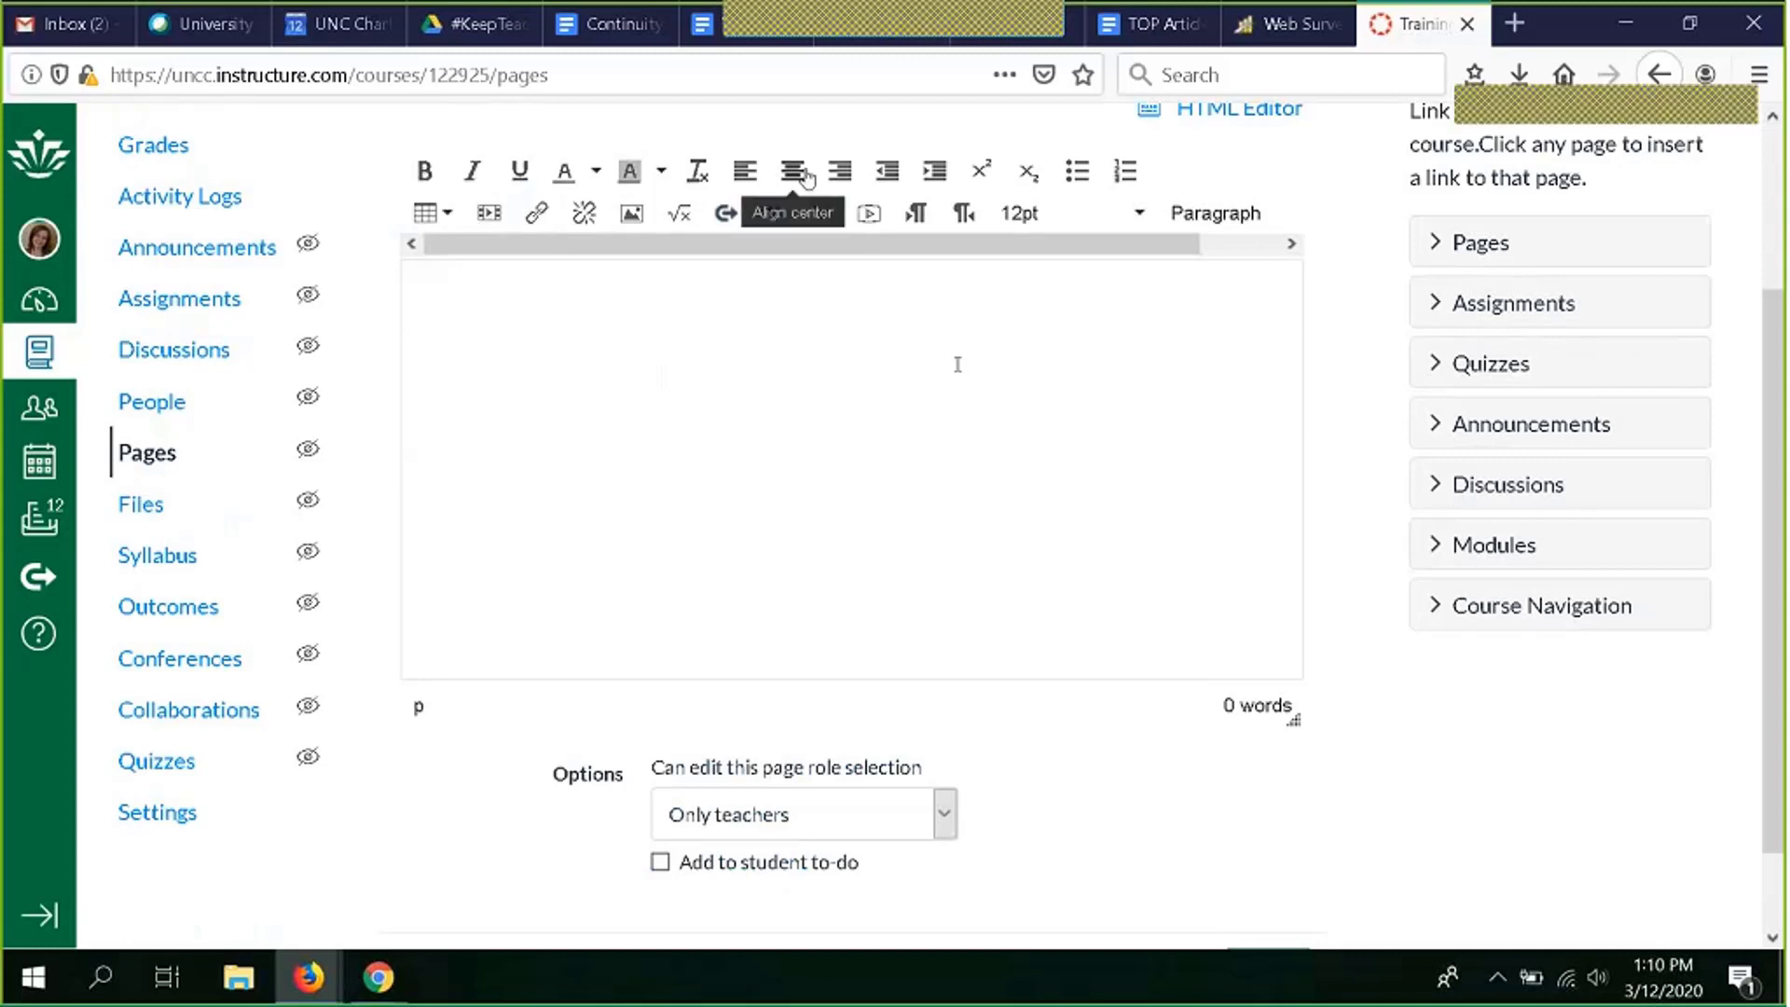
scroll(957, 364, "down", 1)
scroll(957, 364, "down", 1)
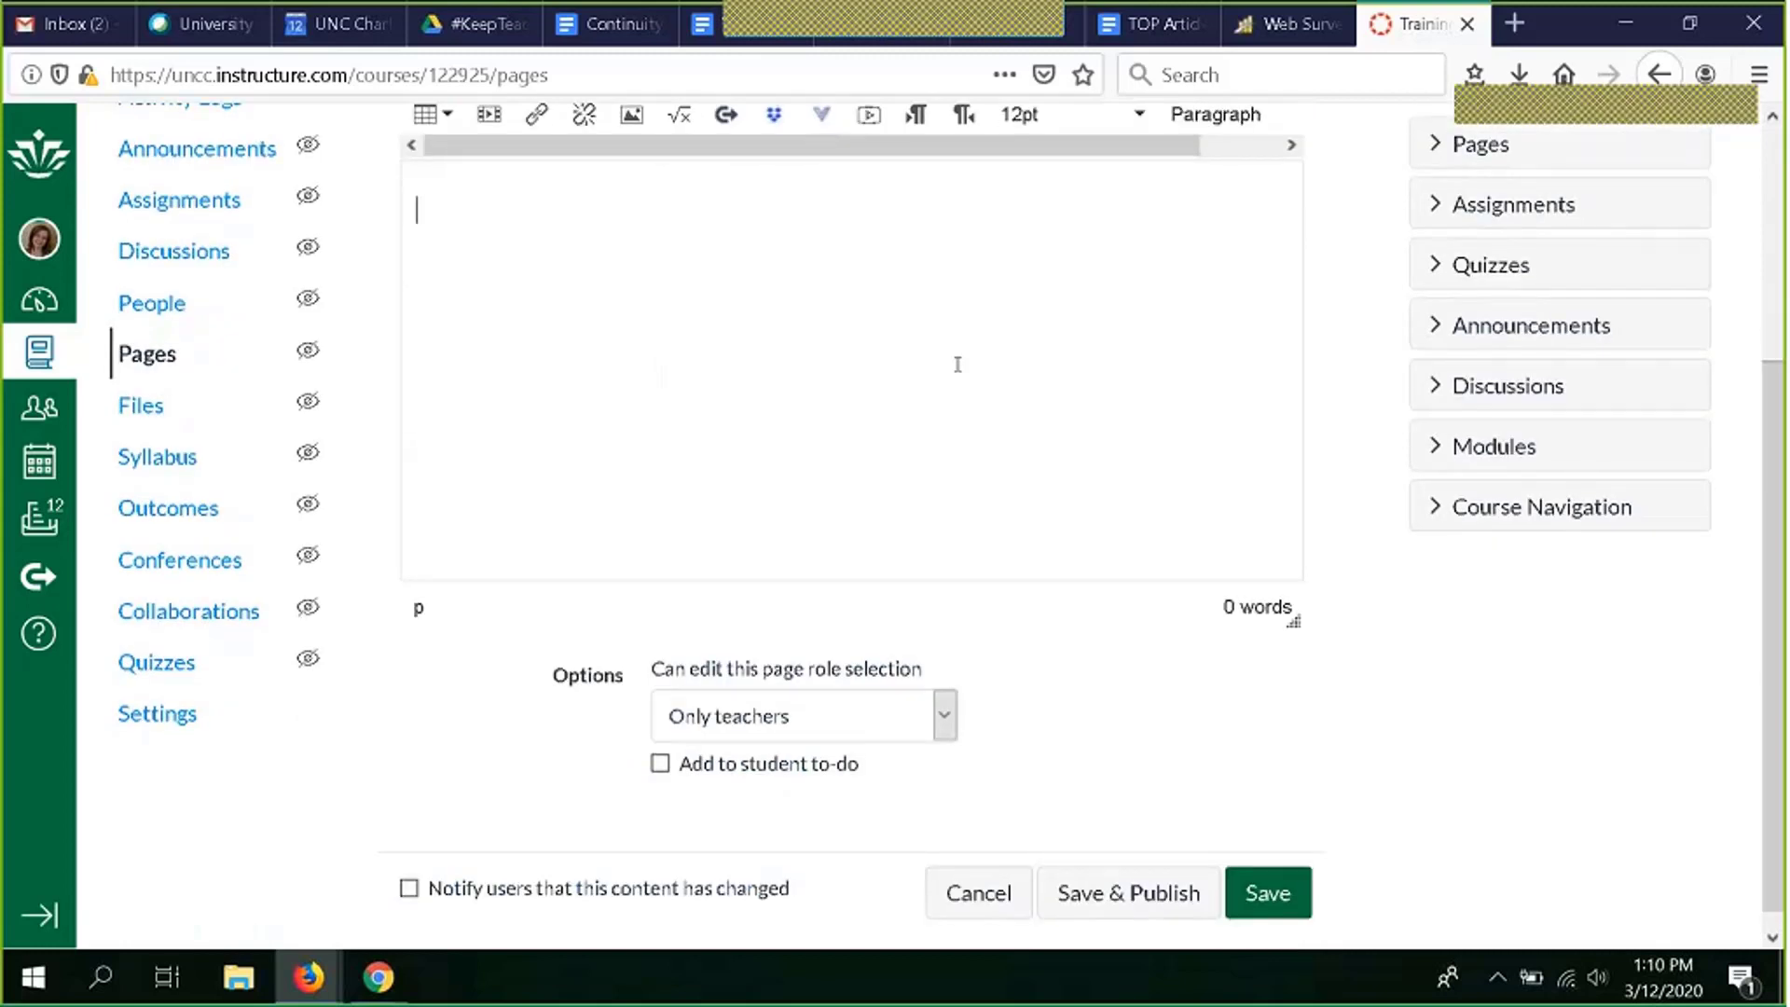
scroll(957, 364, "up", 2)
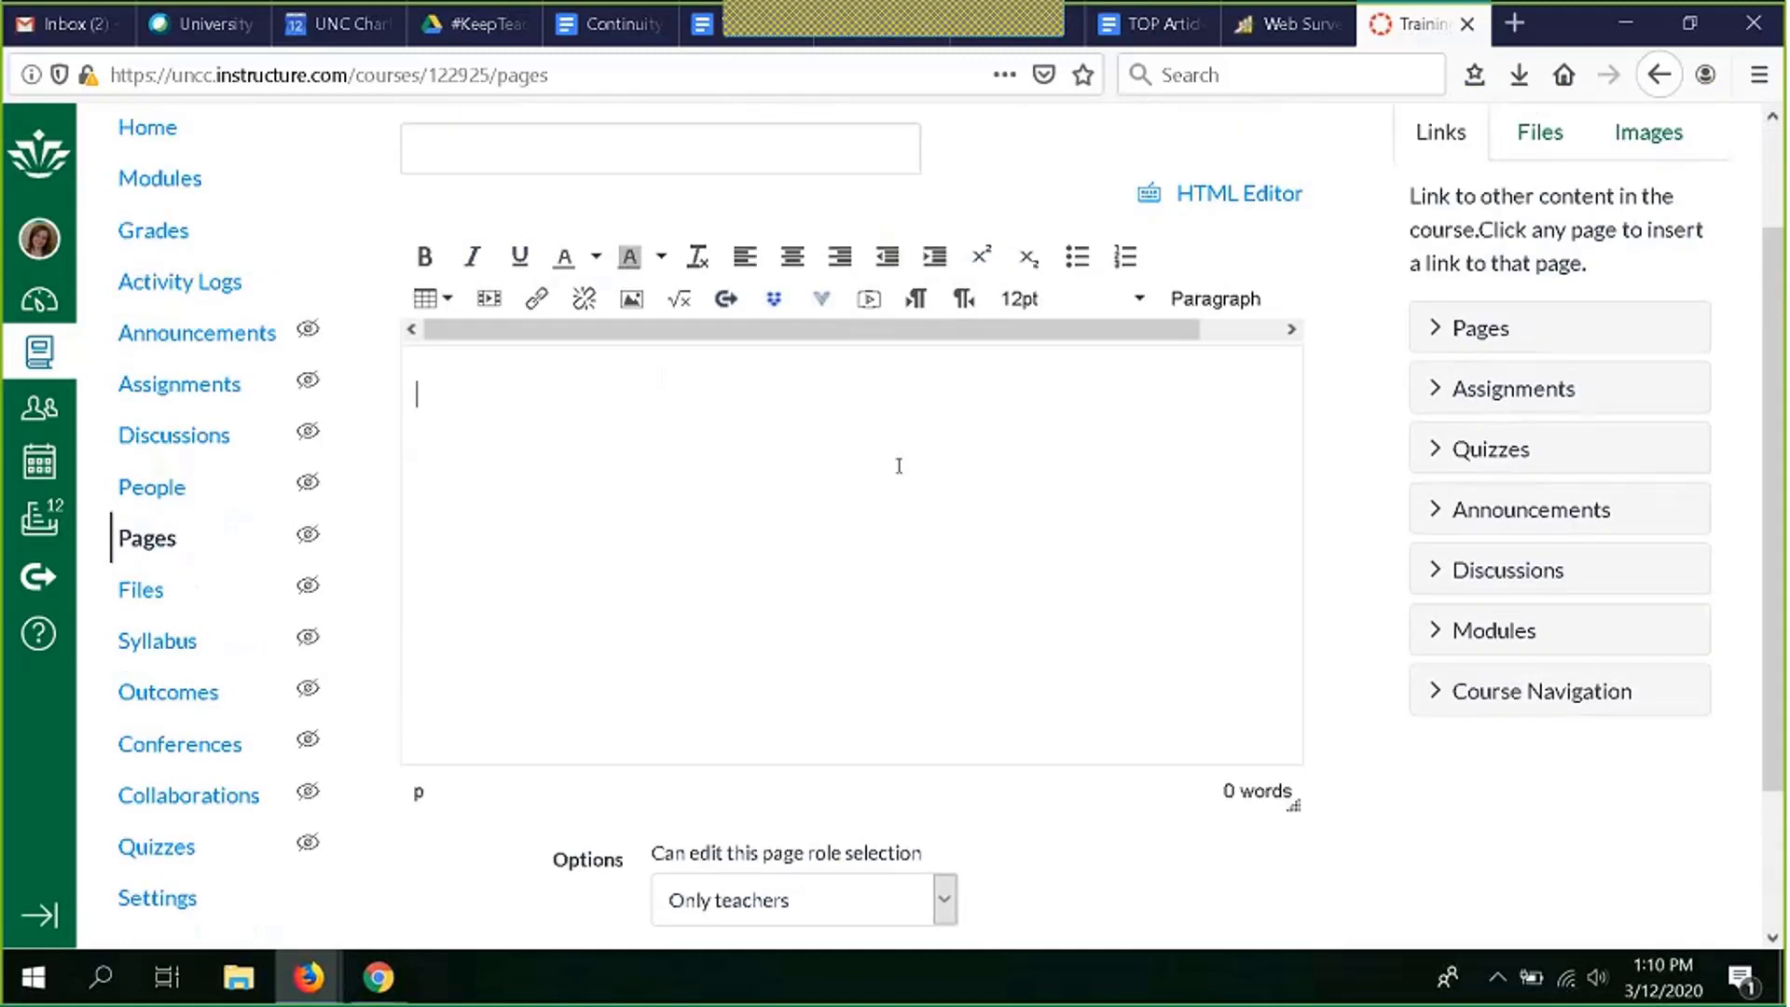
type("info")
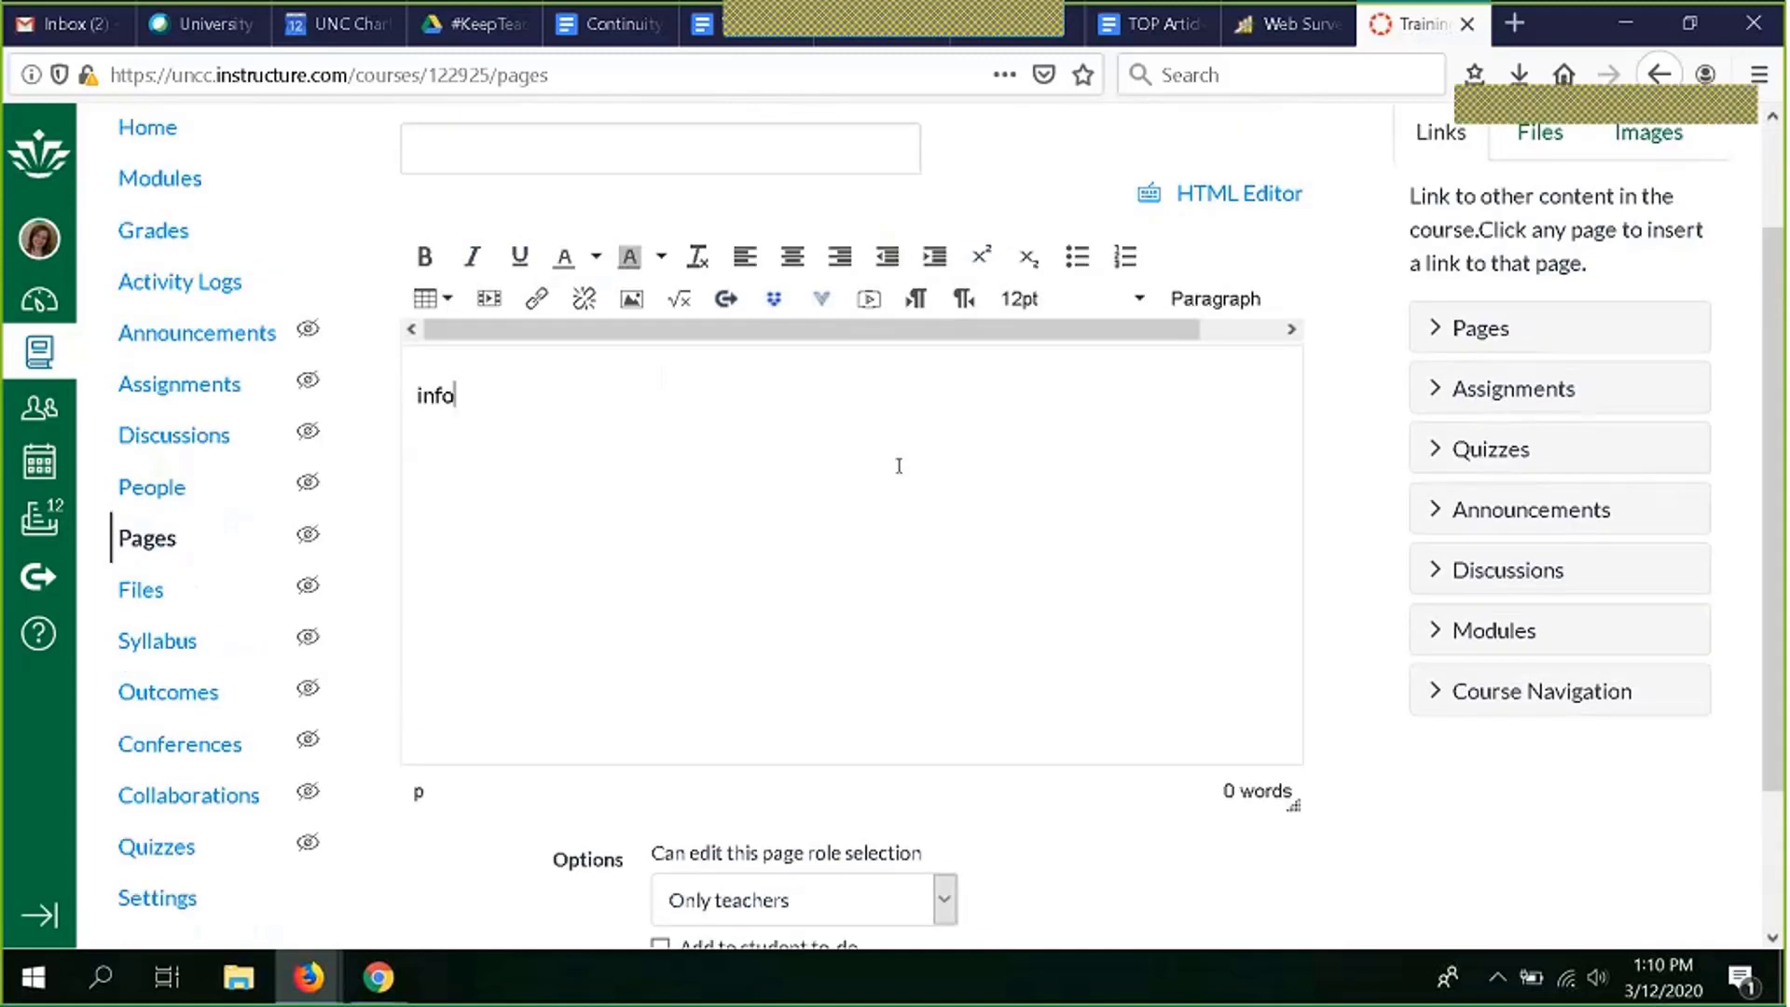
type("rmation")
scroll(979, 438, "up", 3)
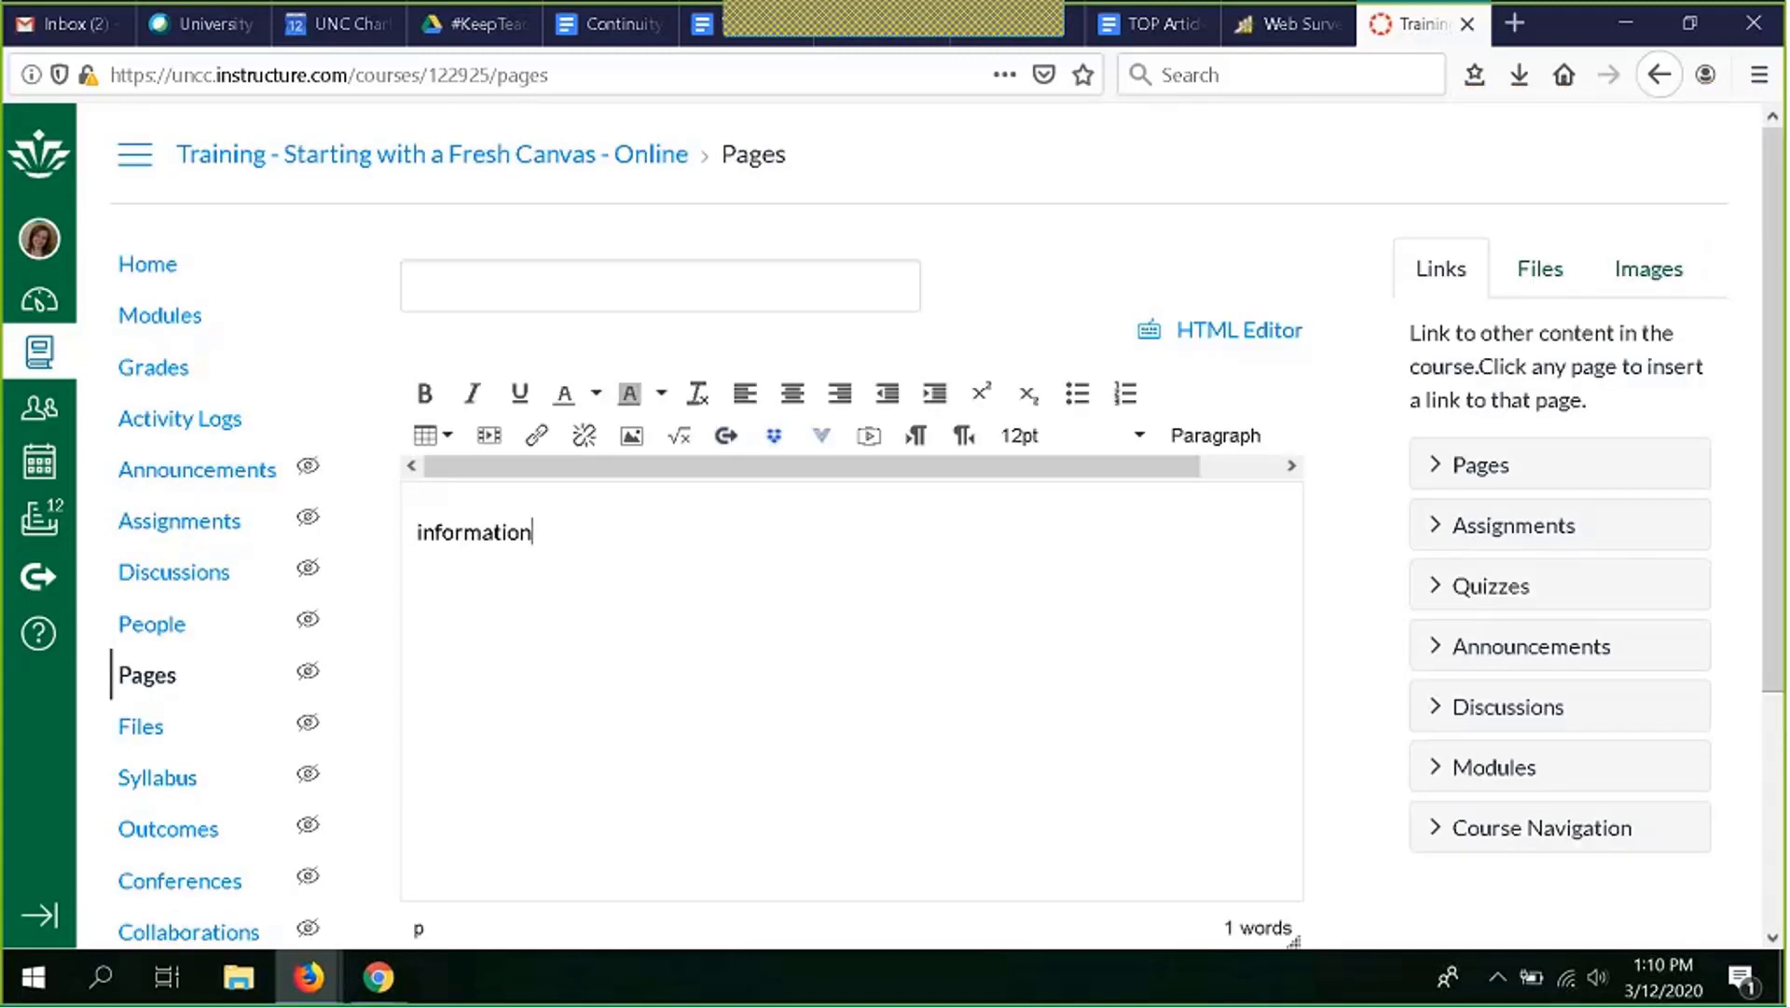
Step: Review the new page's editing role and notification options and cancel the page, discarding its unsaved content
scroll(1356, 368, "down", 3)
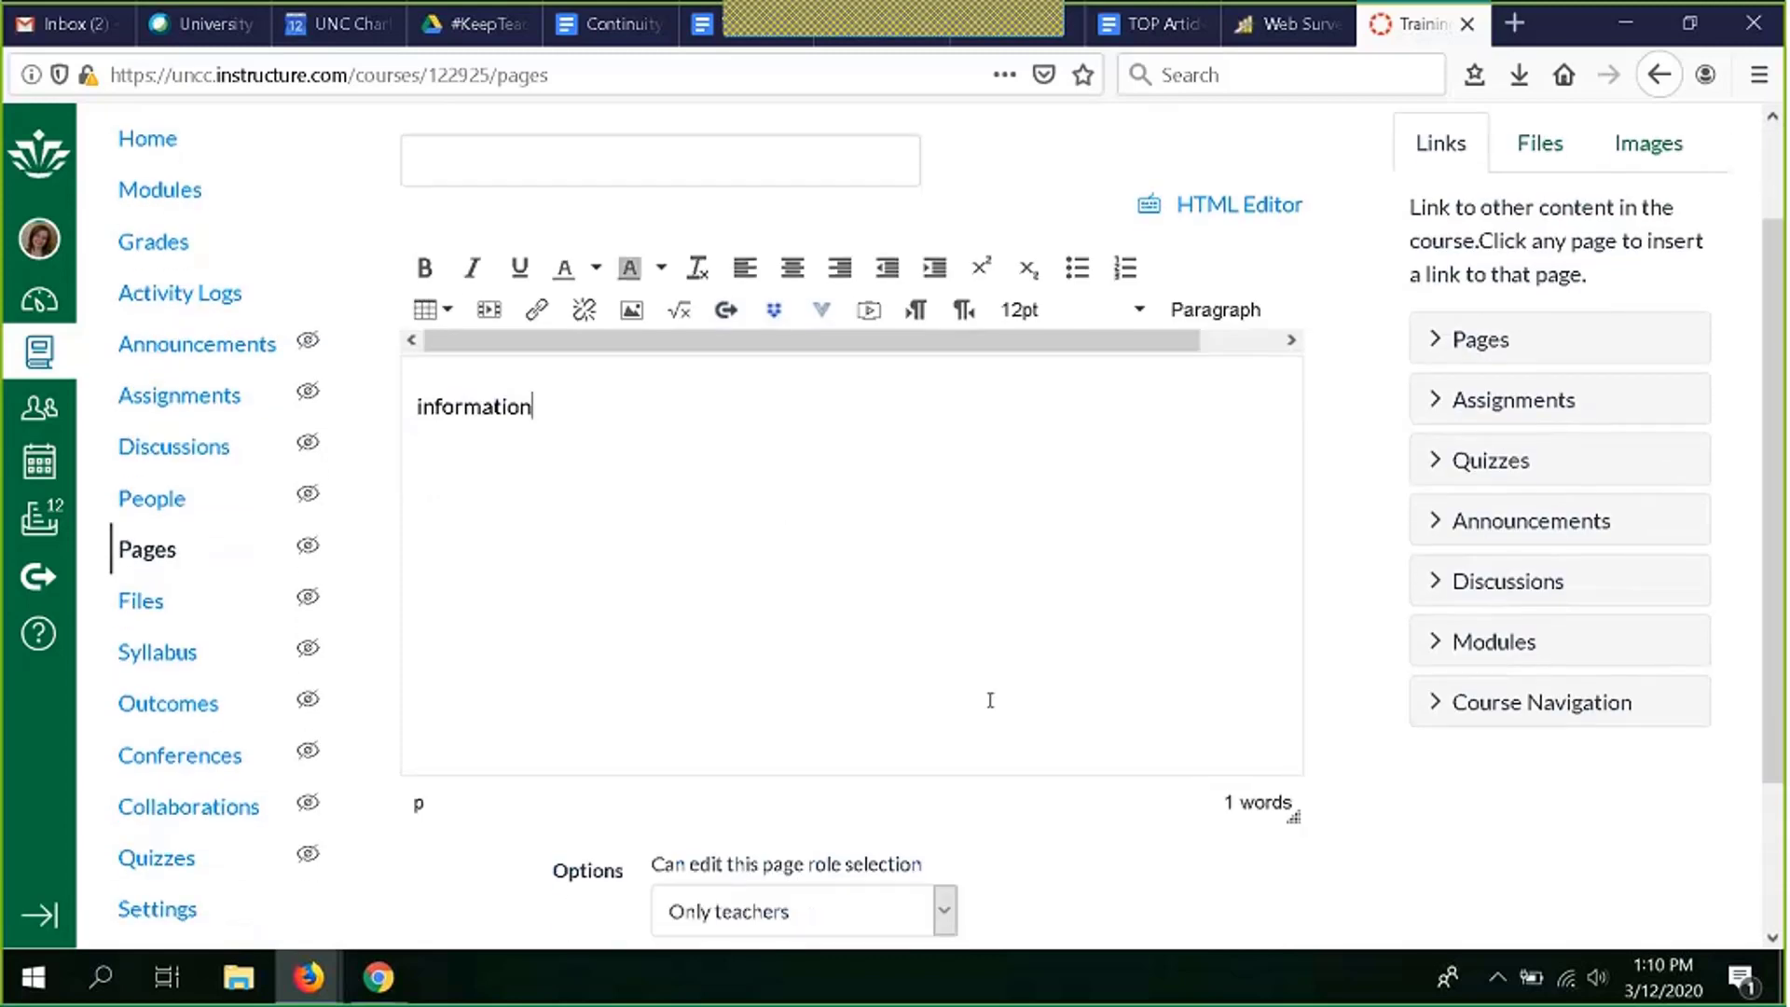
scroll(990, 701, "down", 5)
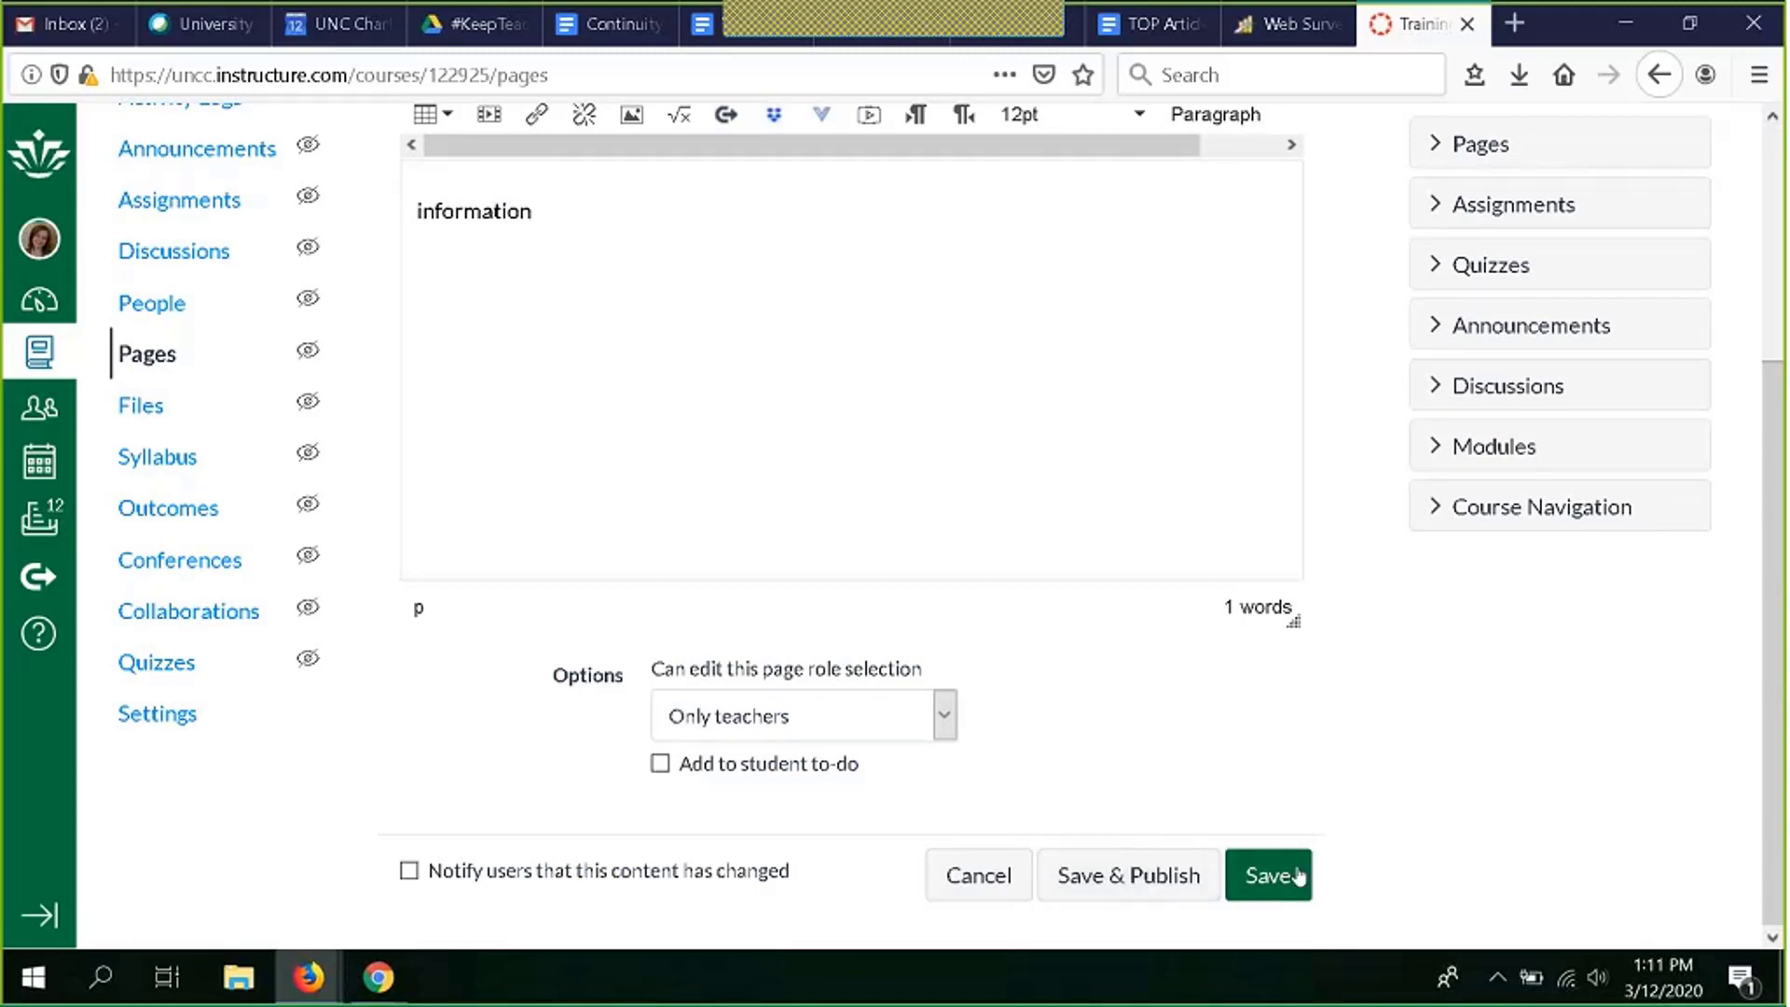
left_click(1119, 883)
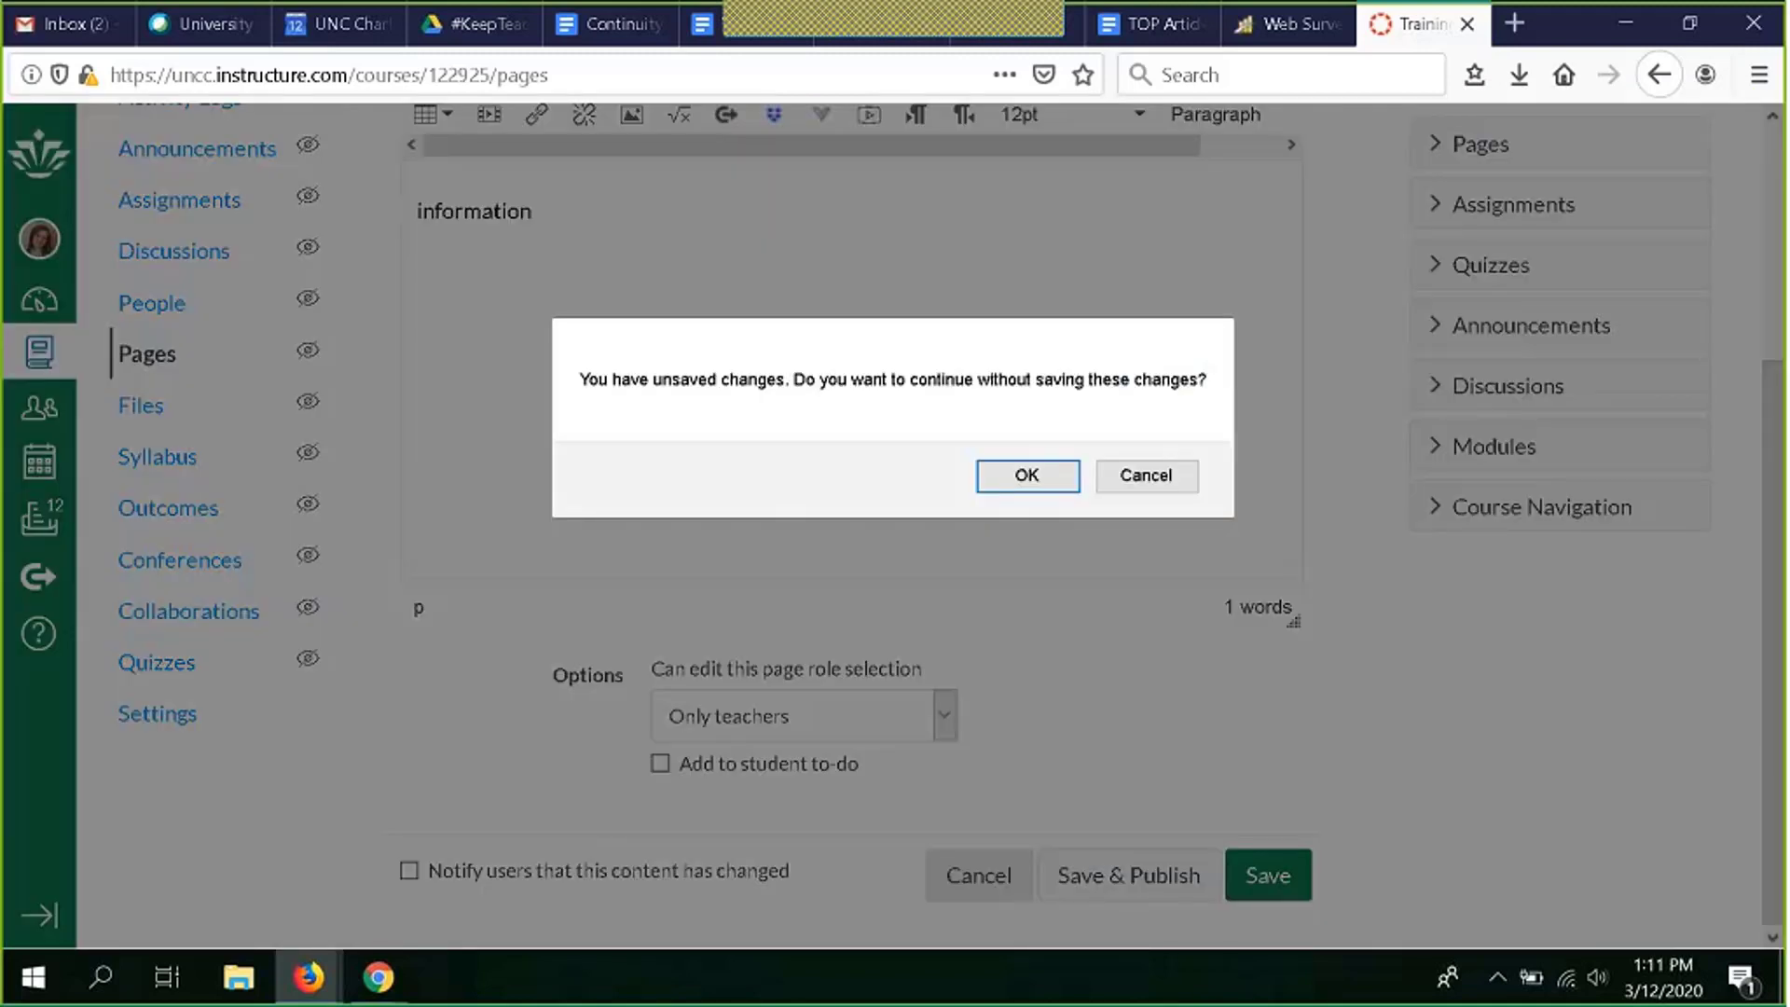
left_click(1061, 472)
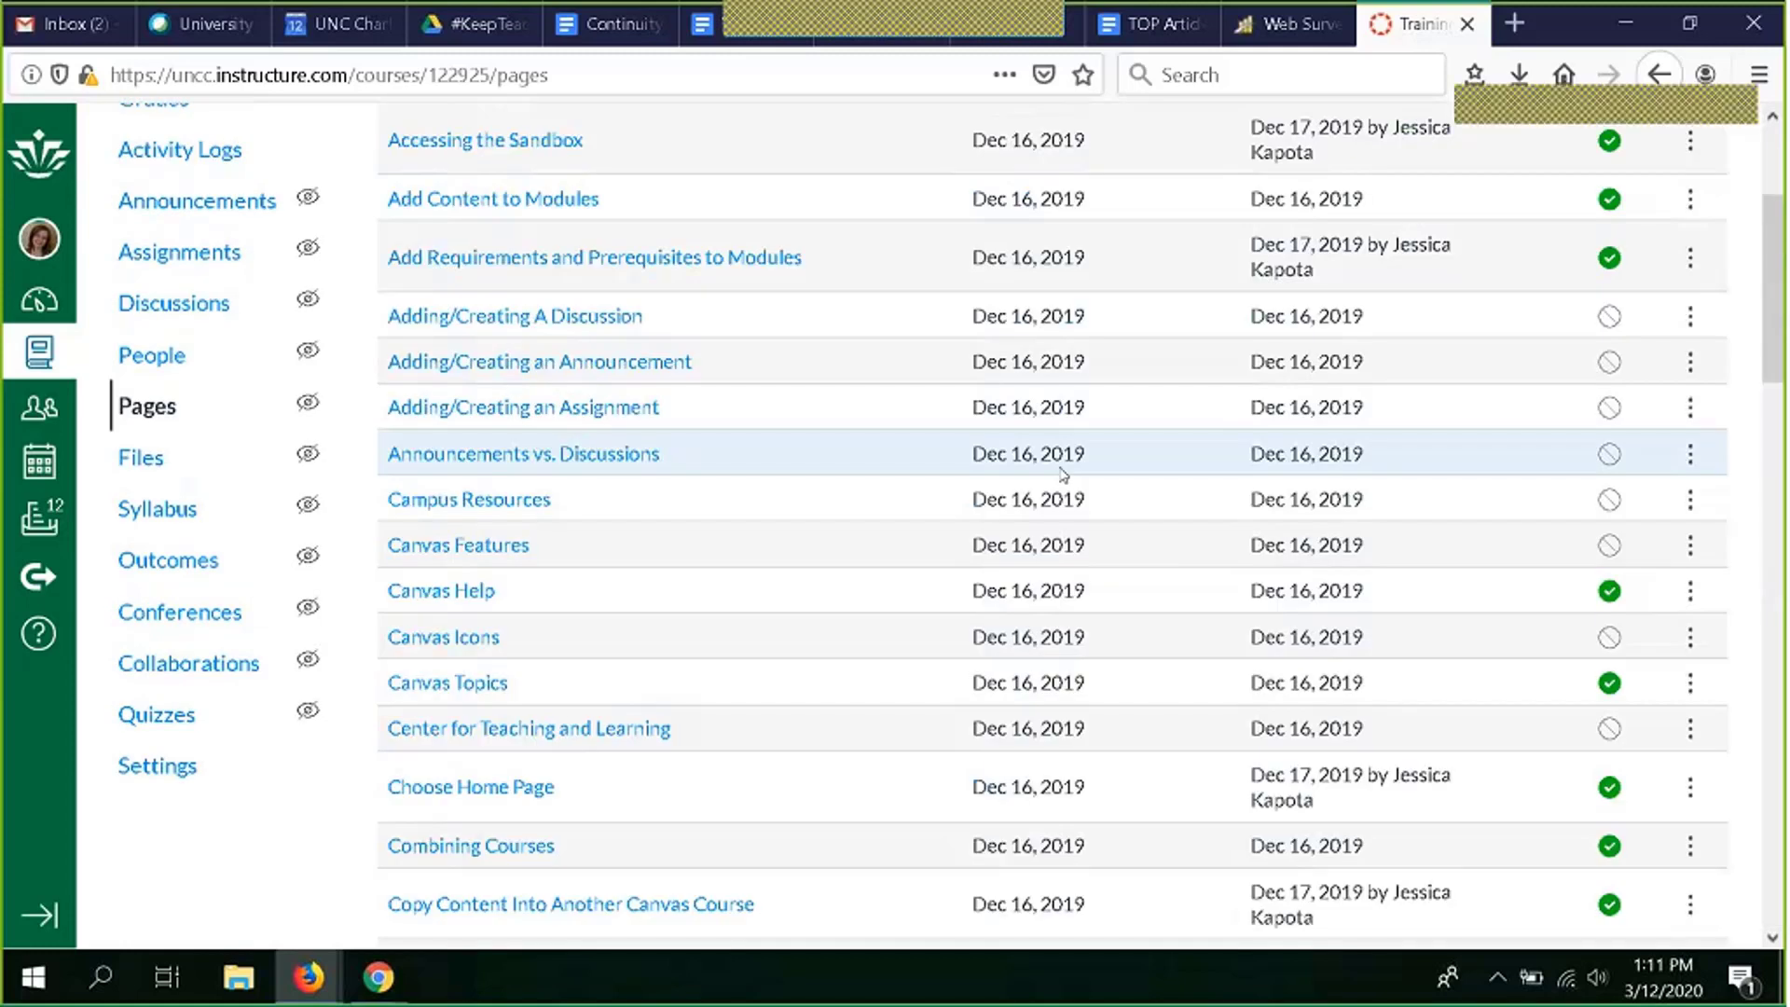
Step: Go to the course's Files area, look at the file chooser for uploading, and close it without selecting a file
left_click(140, 460)
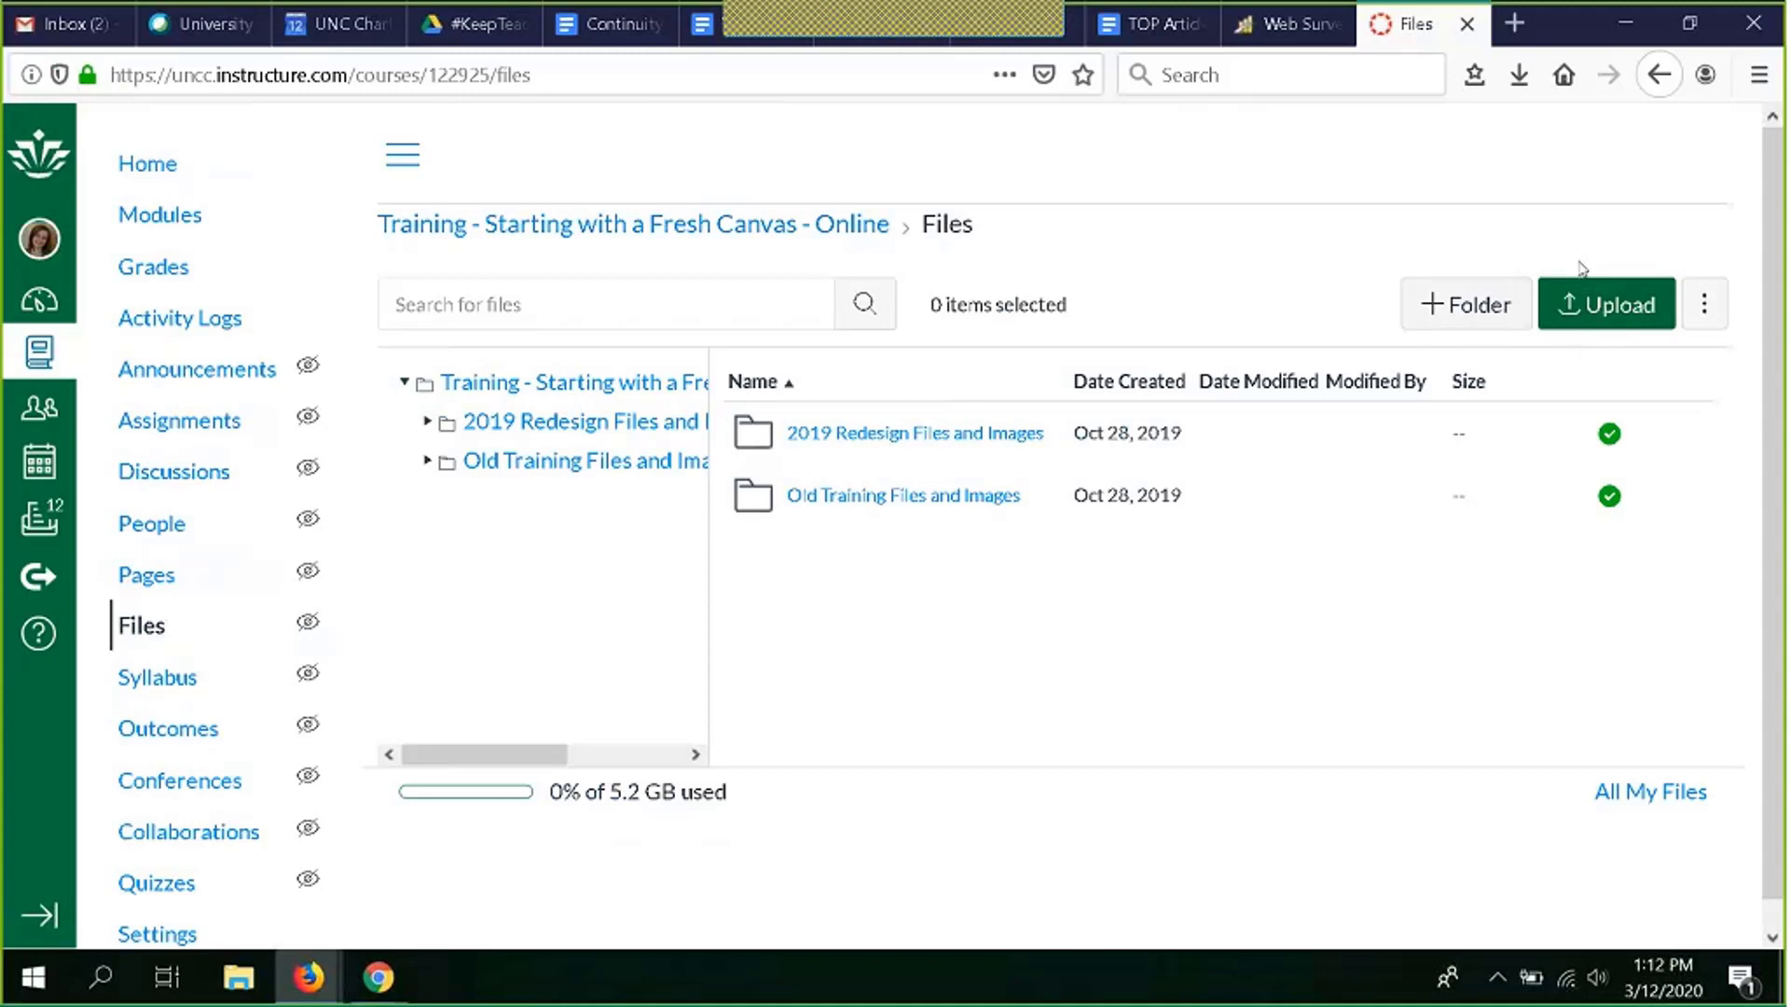
left_click(1589, 306)
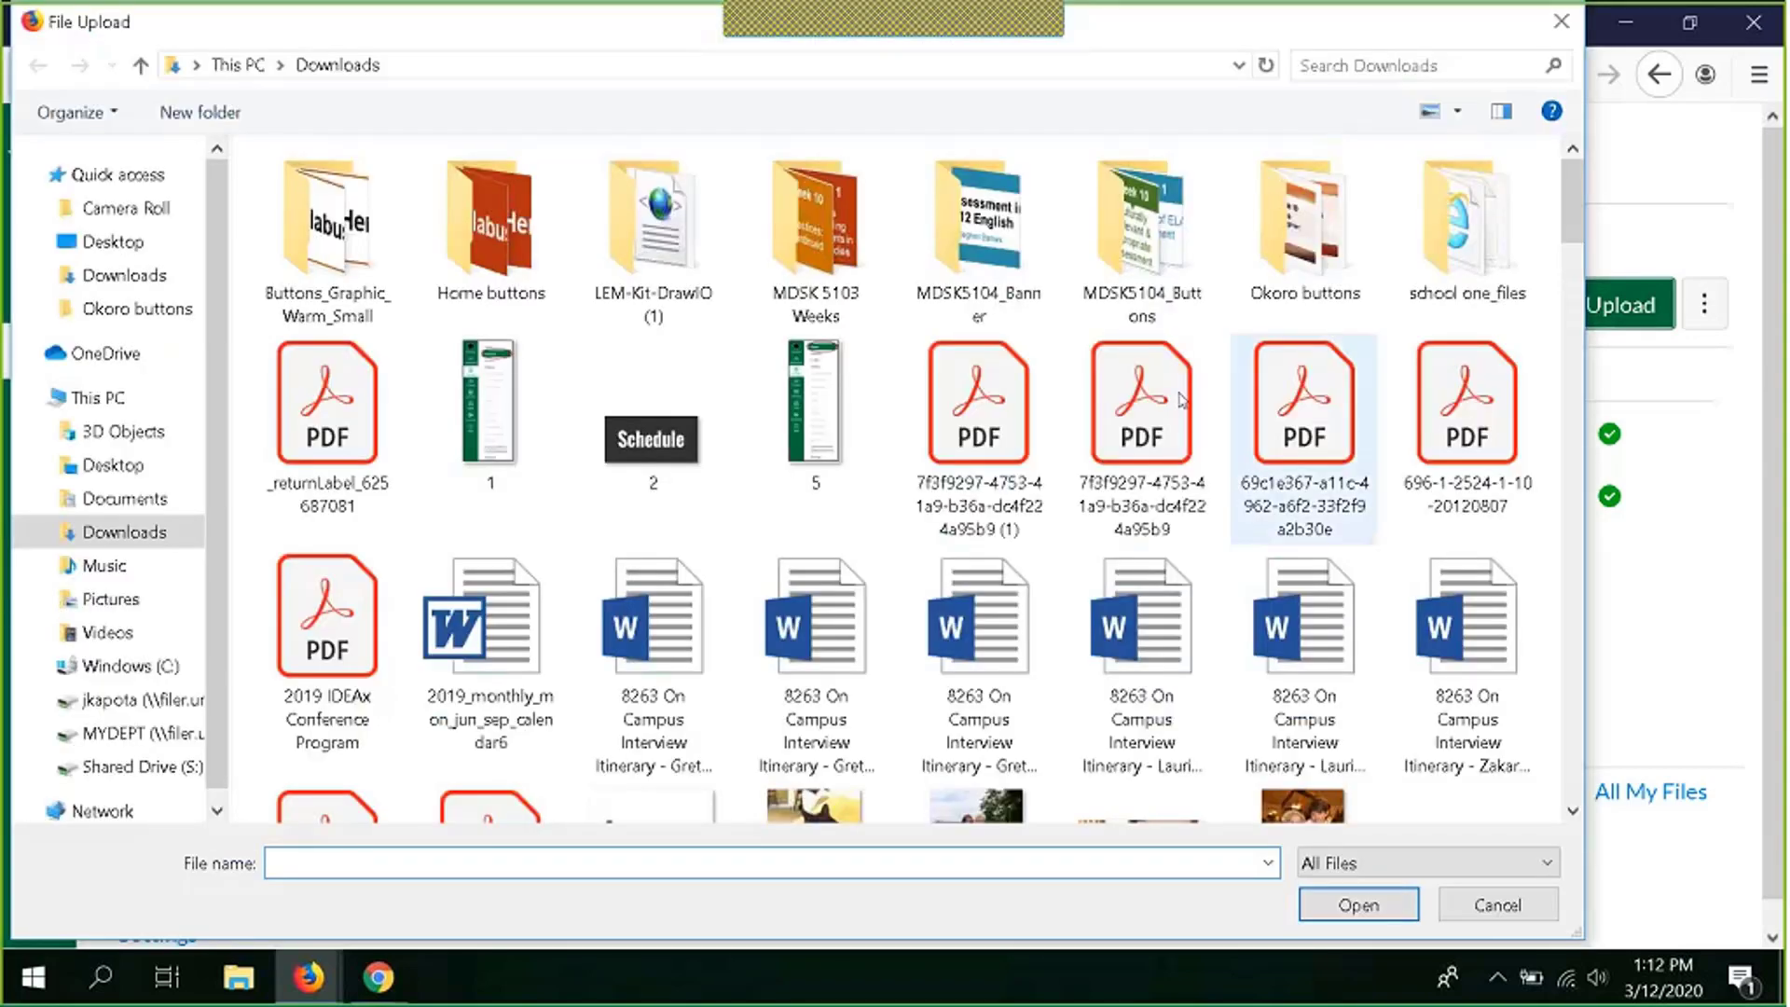
left_click(1552, 21)
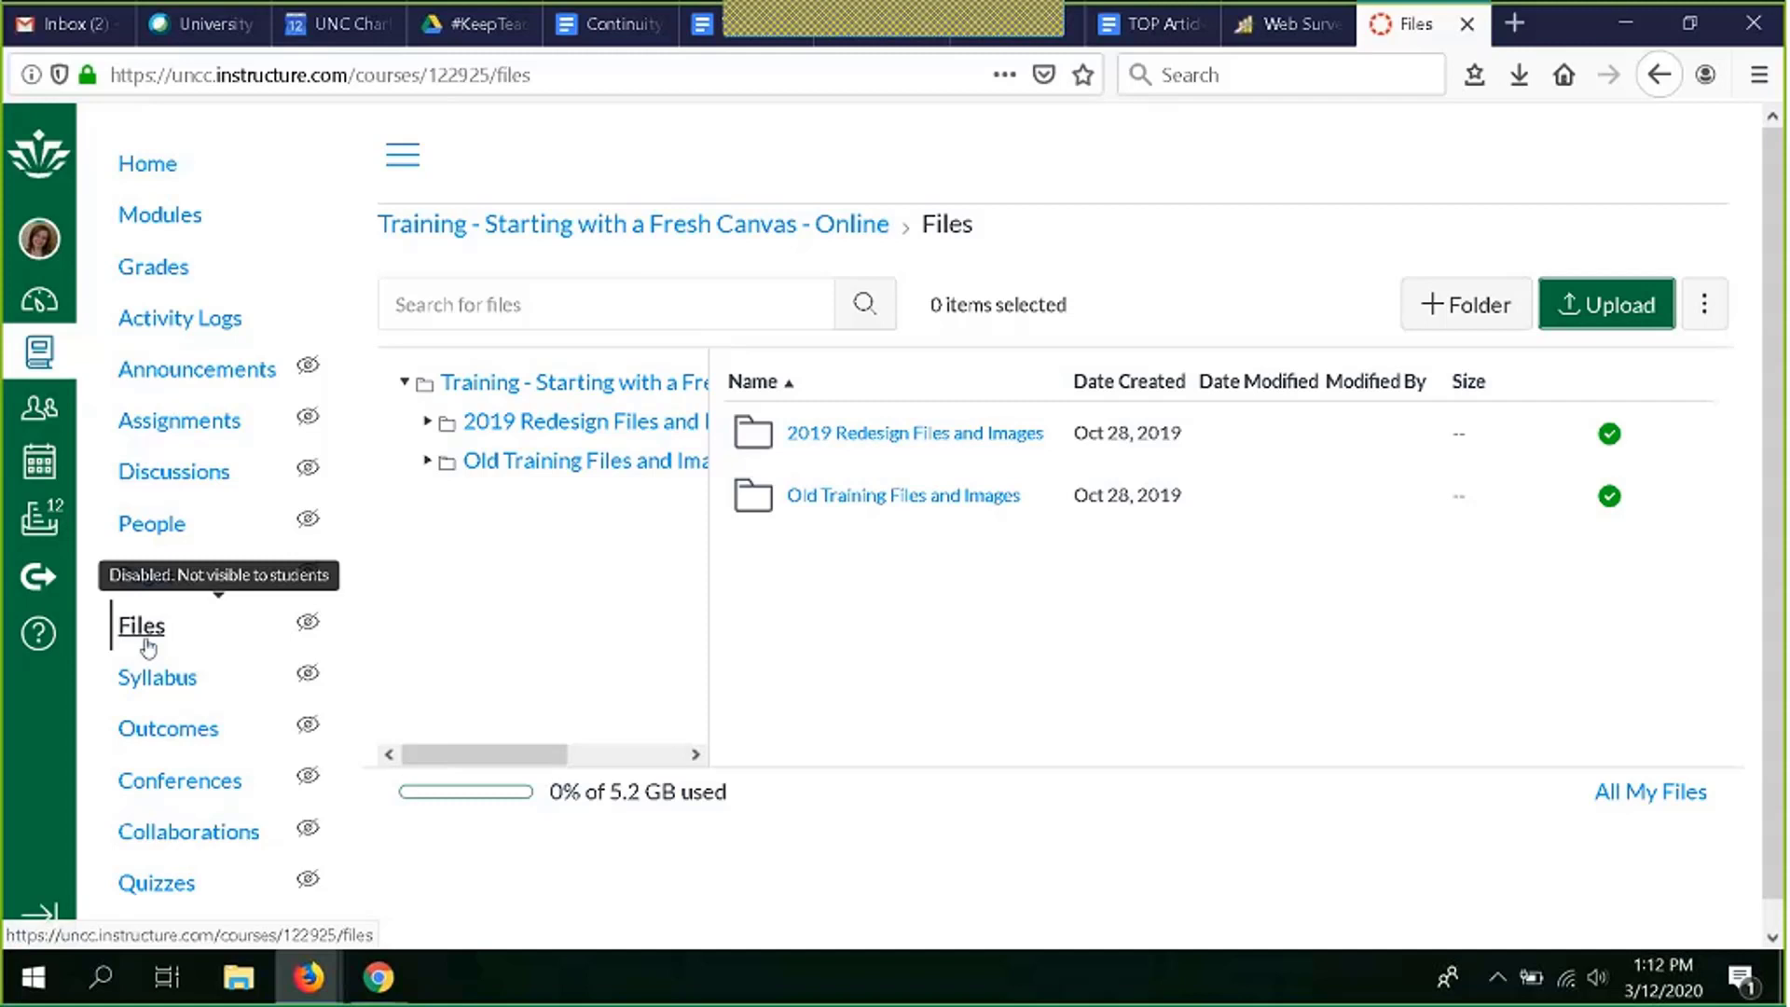
Step: Go to the course's Assignments page and look over its assignment groups
left_click(182, 425)
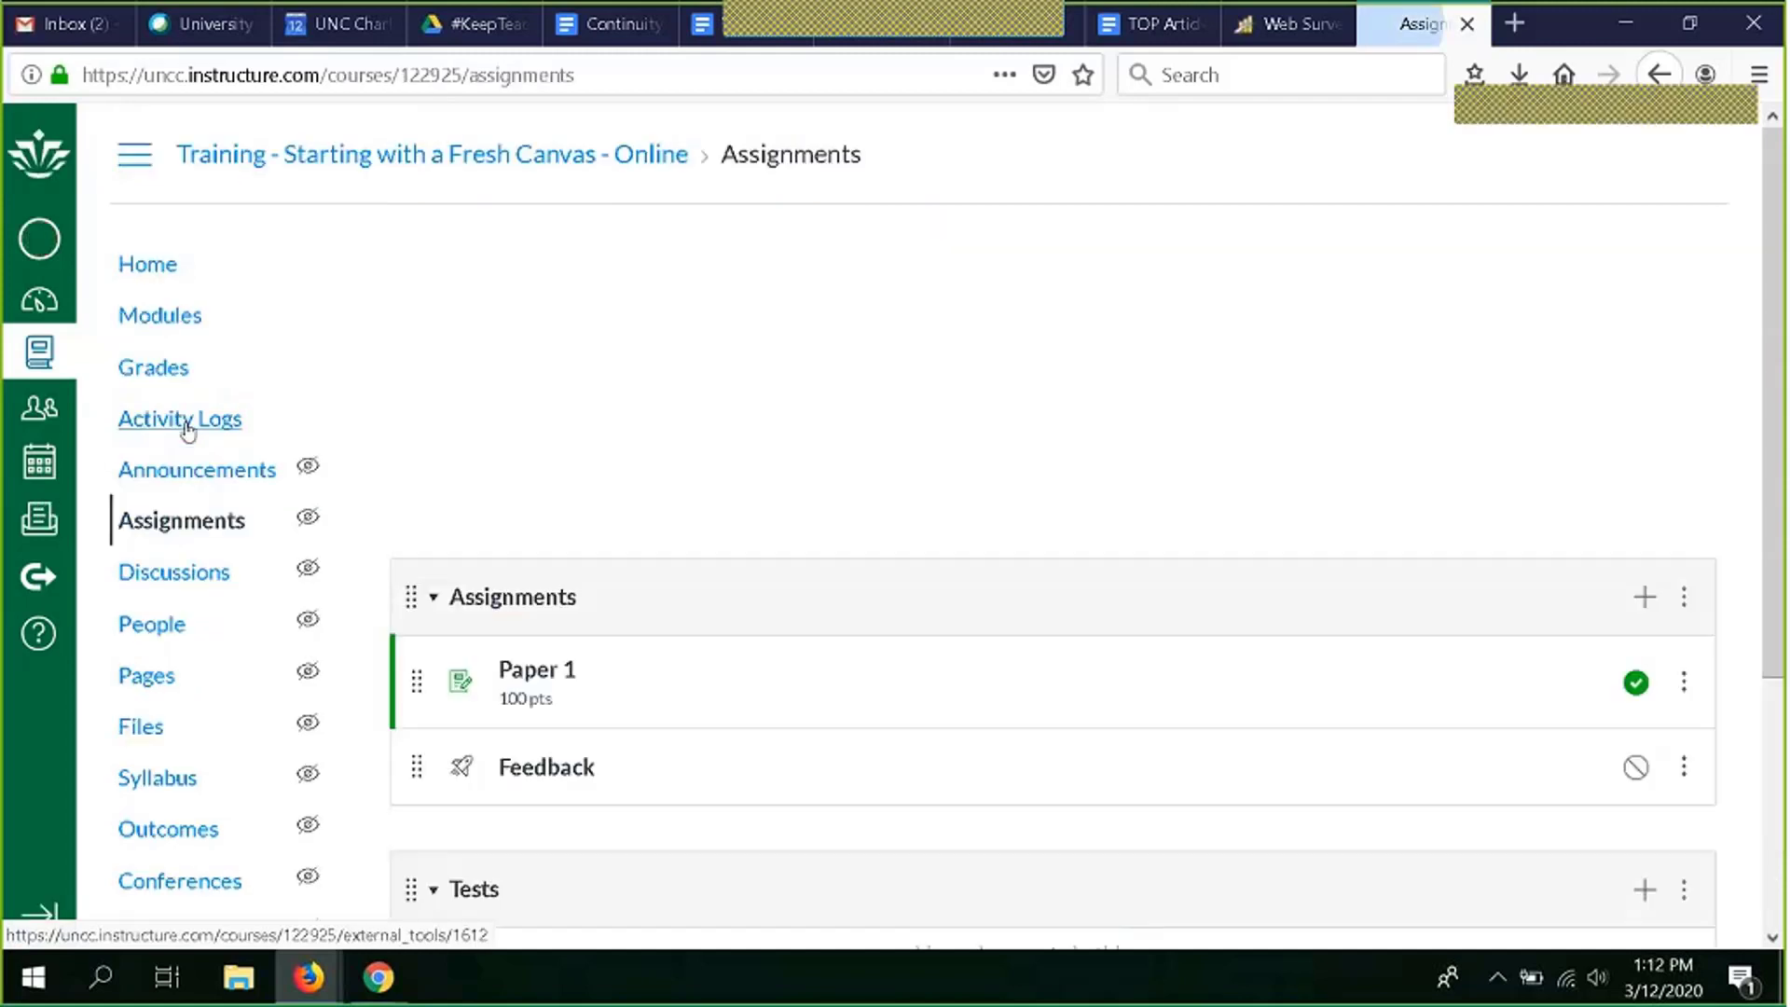
scroll(1131, 427, "down", 3)
scroll(1131, 427, "up", 3)
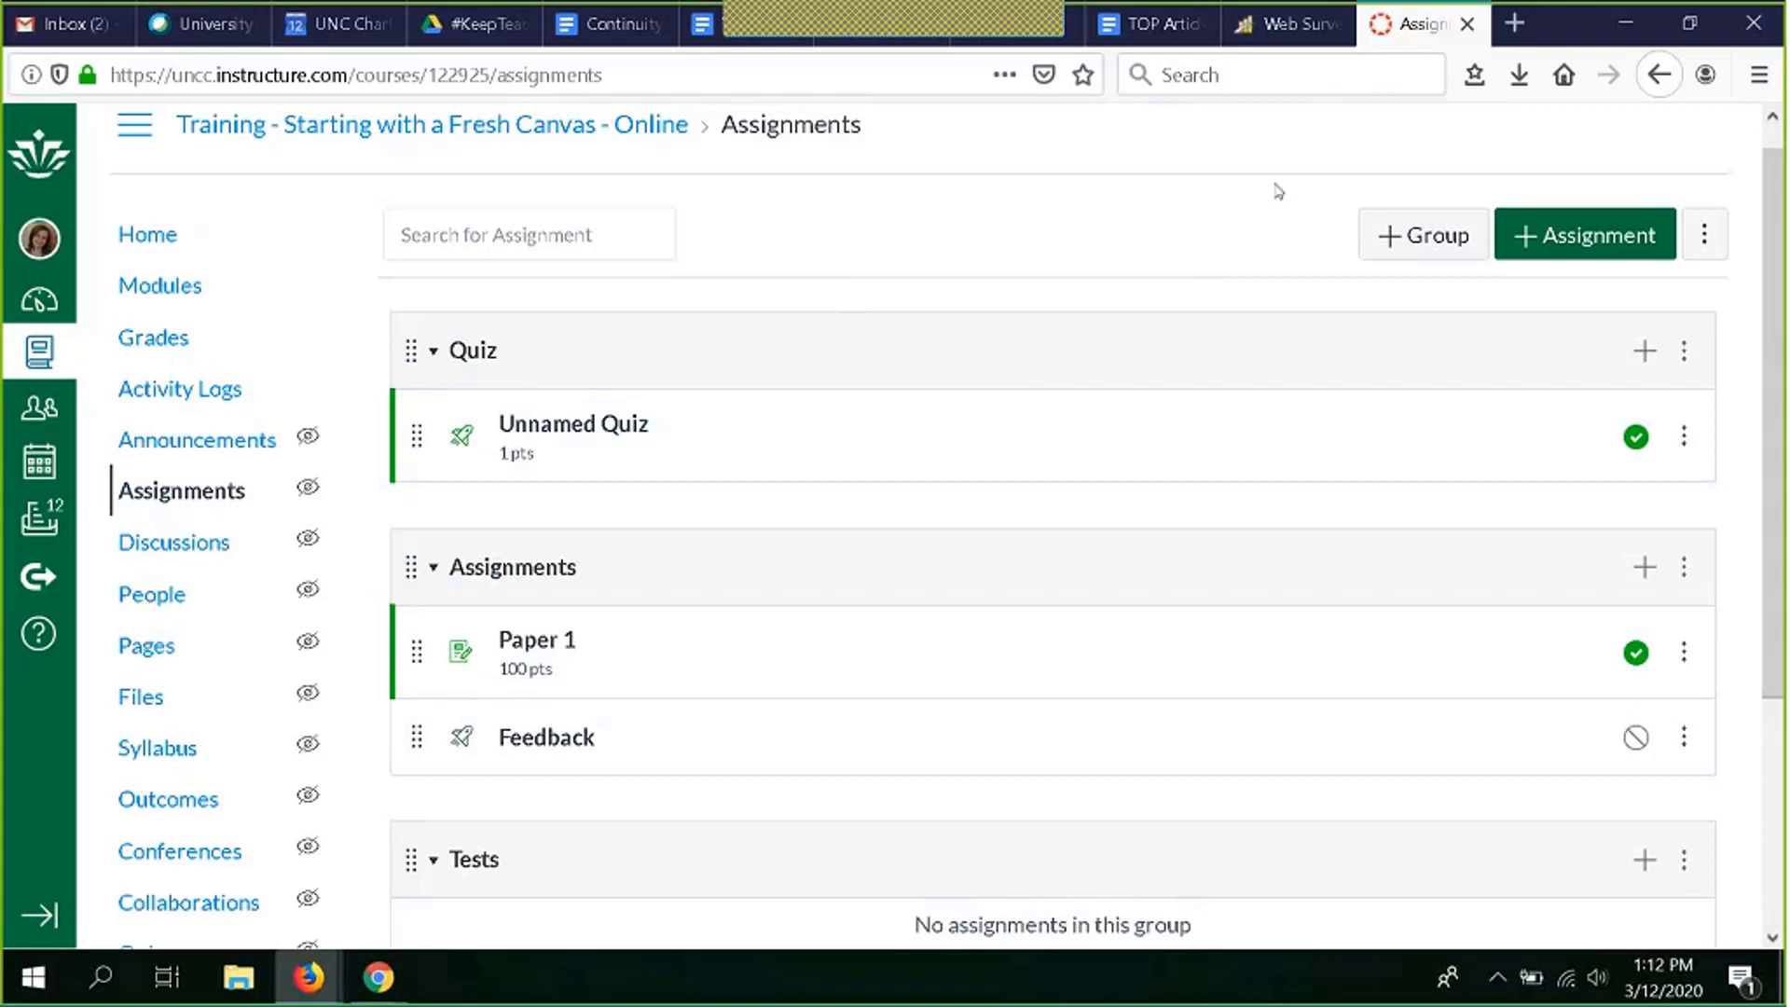
Step: Start a new assignment named "homework 1" with "instructions" as its description
left_click(1539, 252)
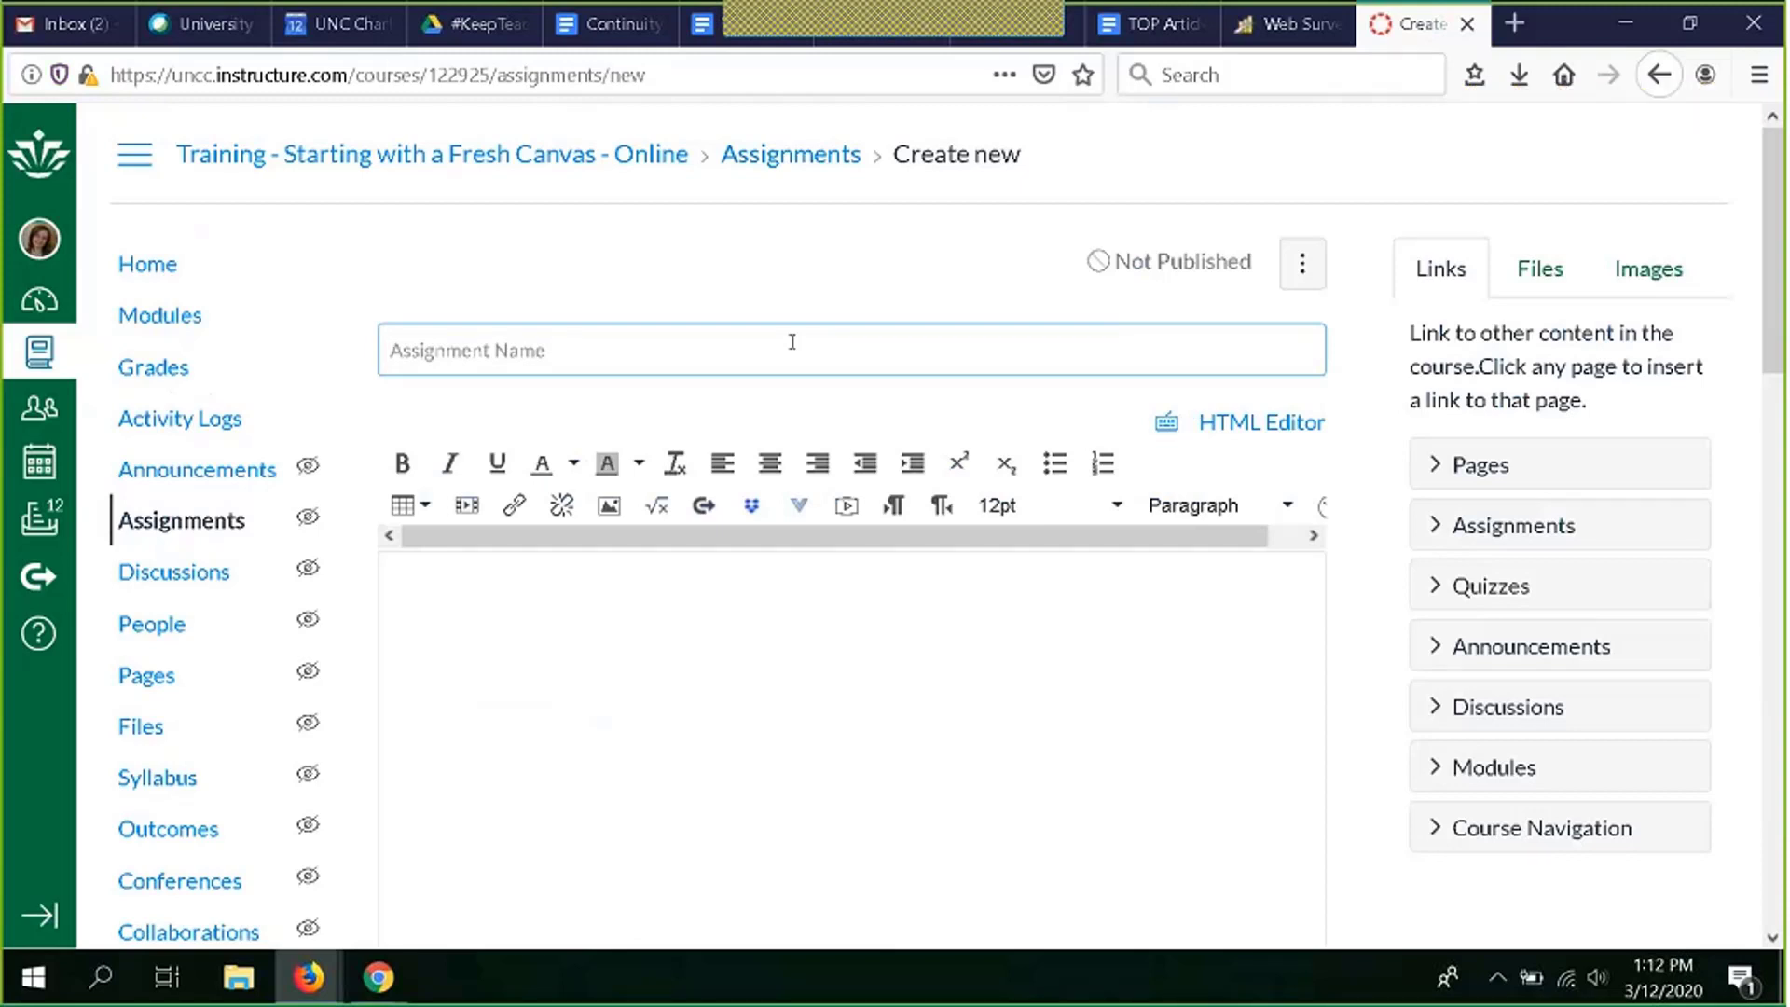
type("homework")
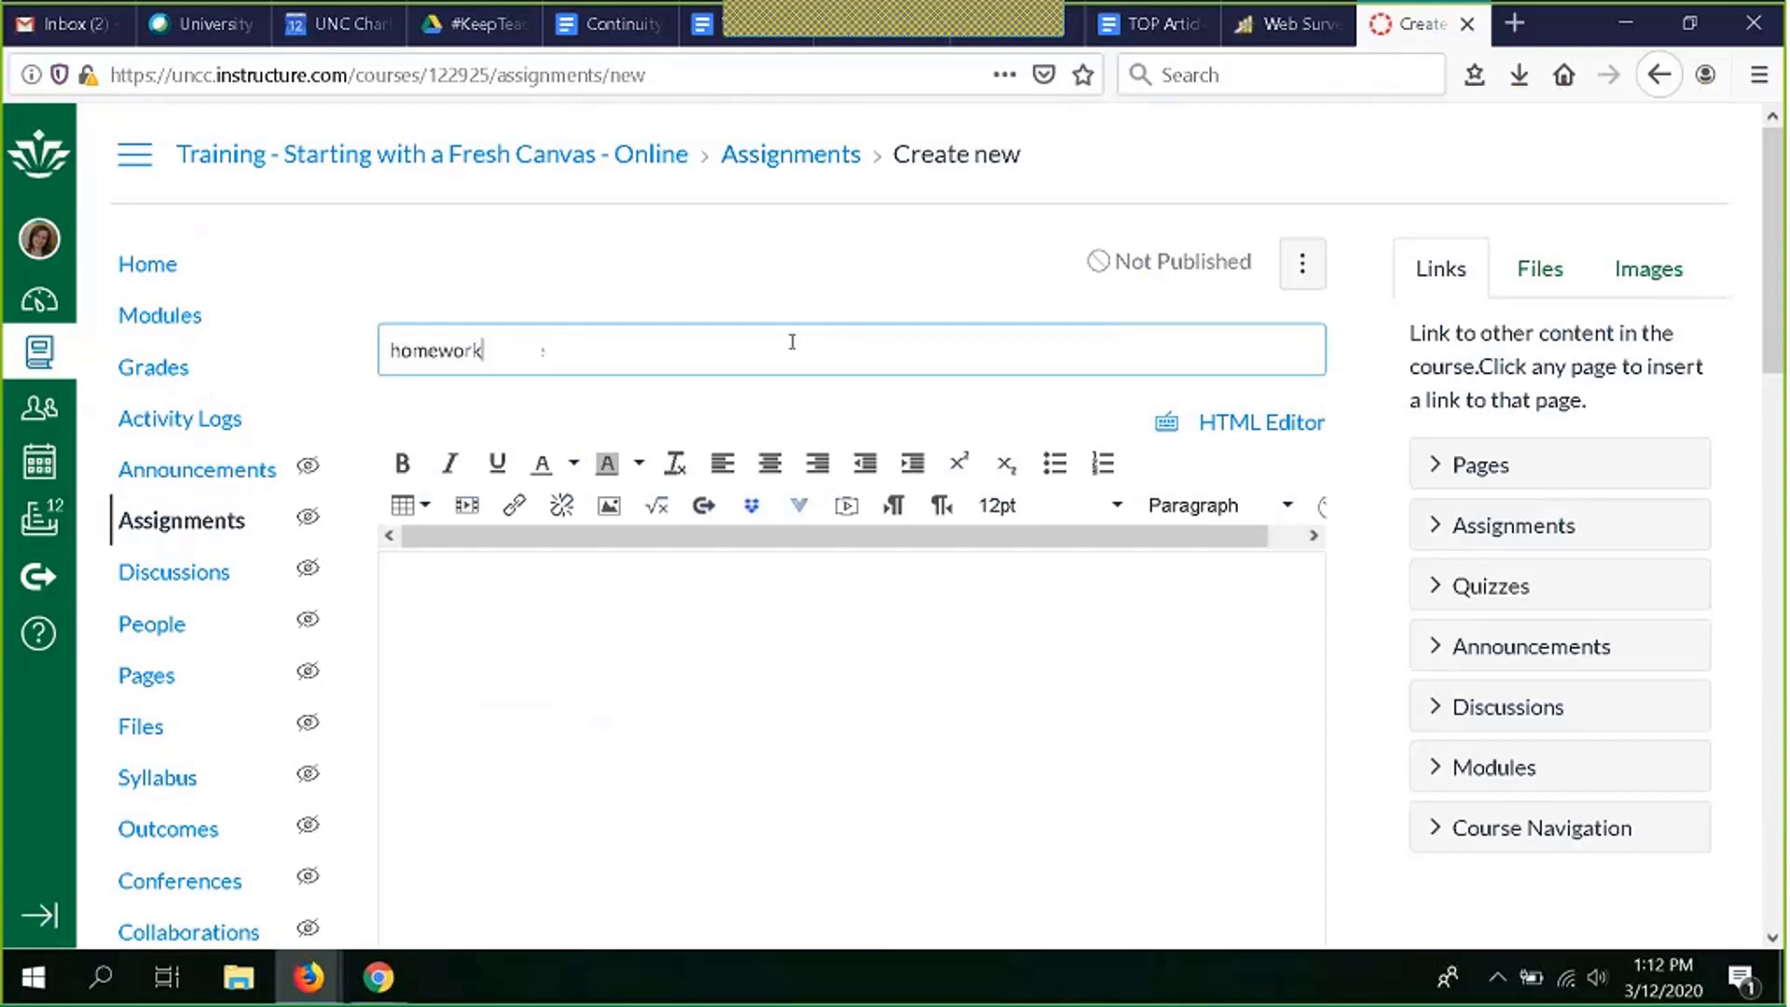
type(" 1")
scroll(727, 510, "down", 3)
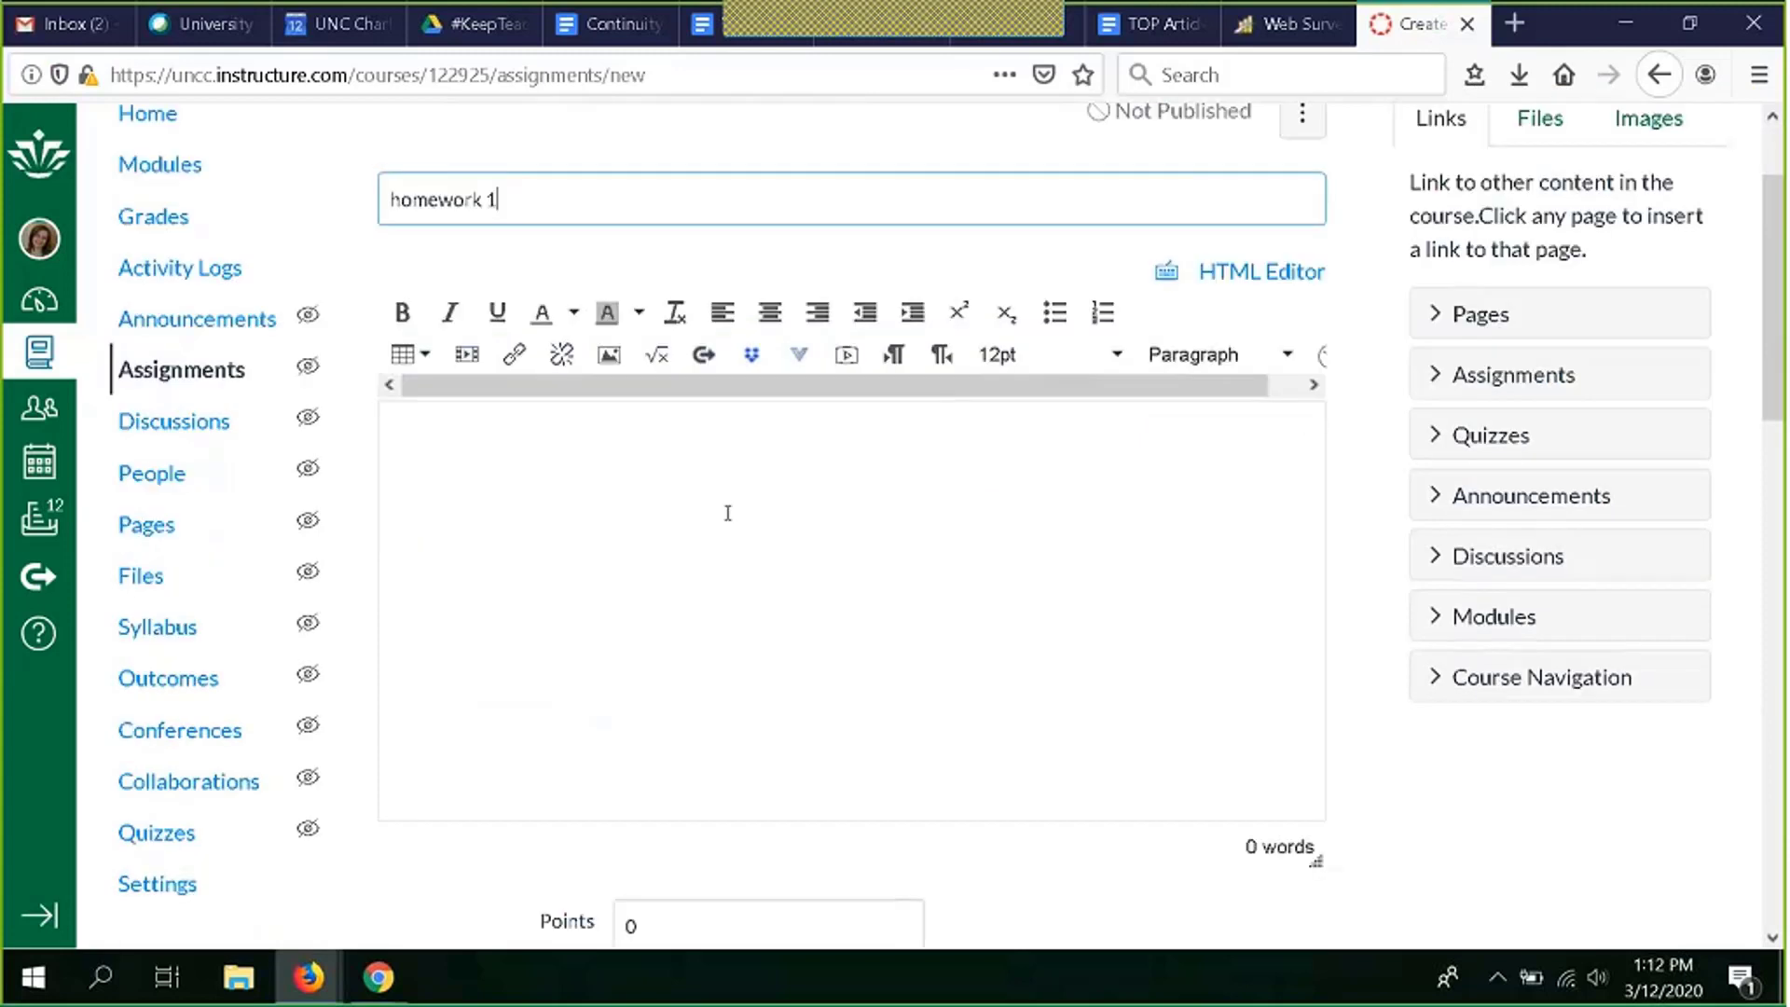
left_click(713, 556)
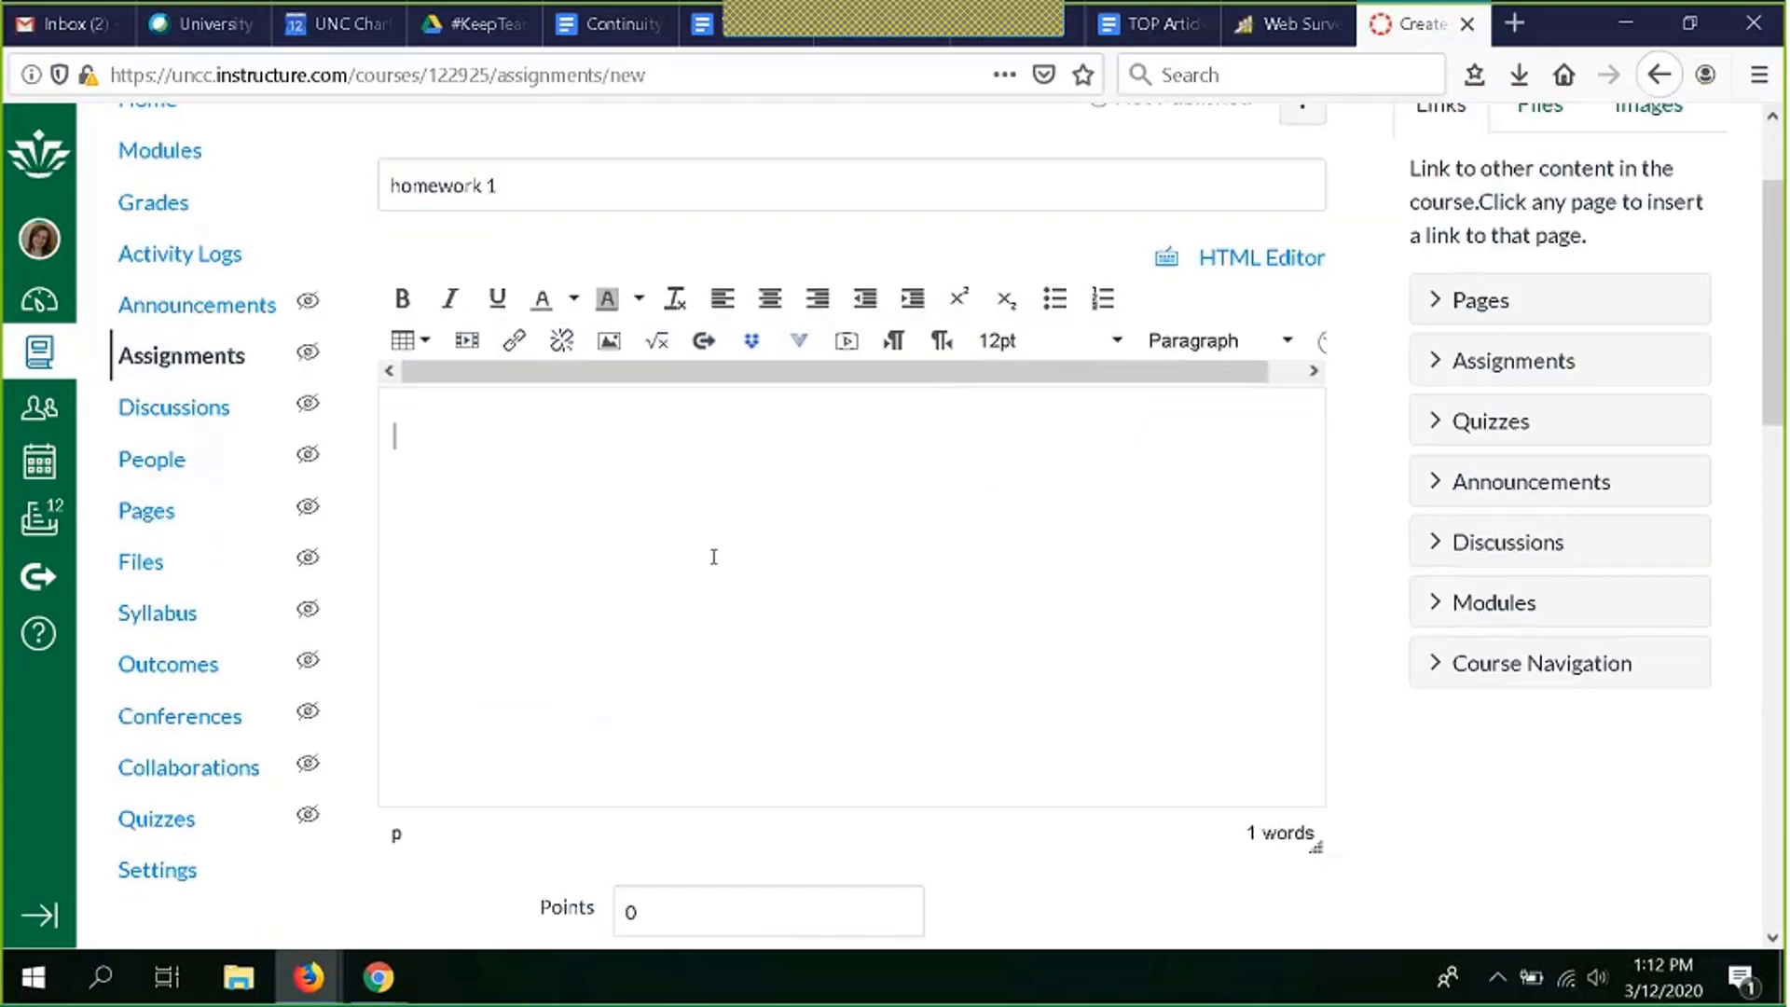
type("instructions")
Step: Examine the new assignment's points, assignment group and Display Grade as choices, keeping the grade display as Points
scroll(714, 556, "down", 5)
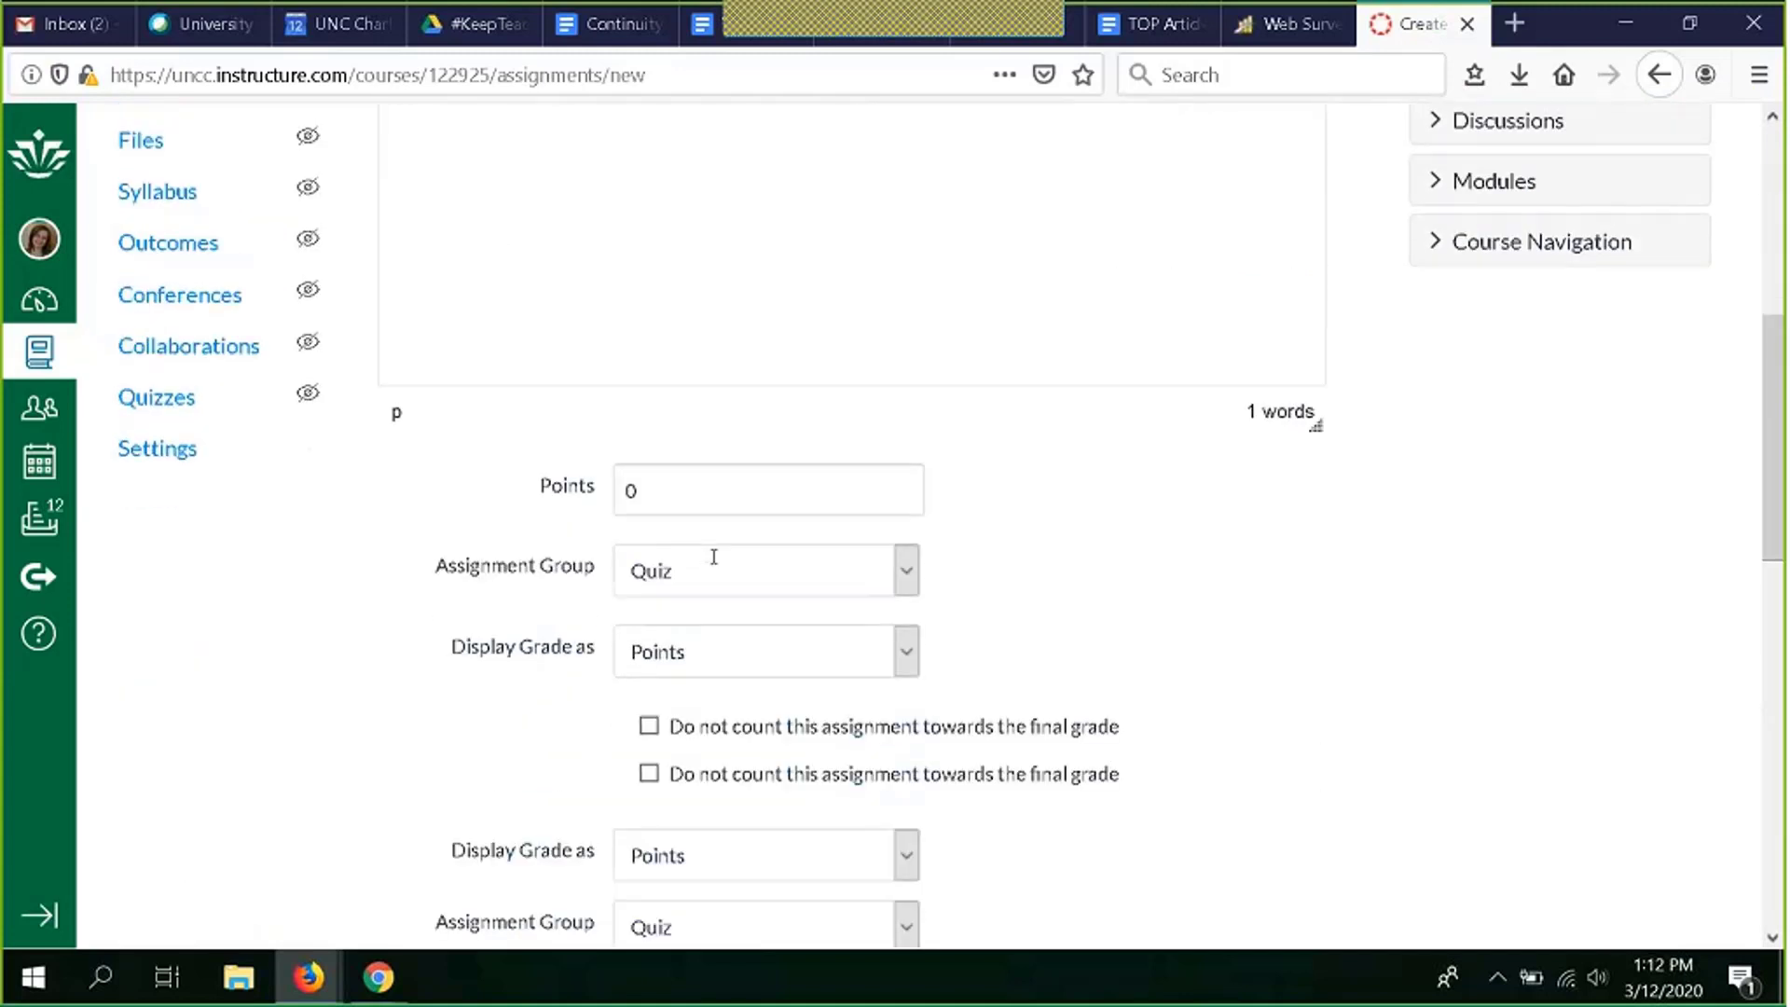
left_click(688, 492)
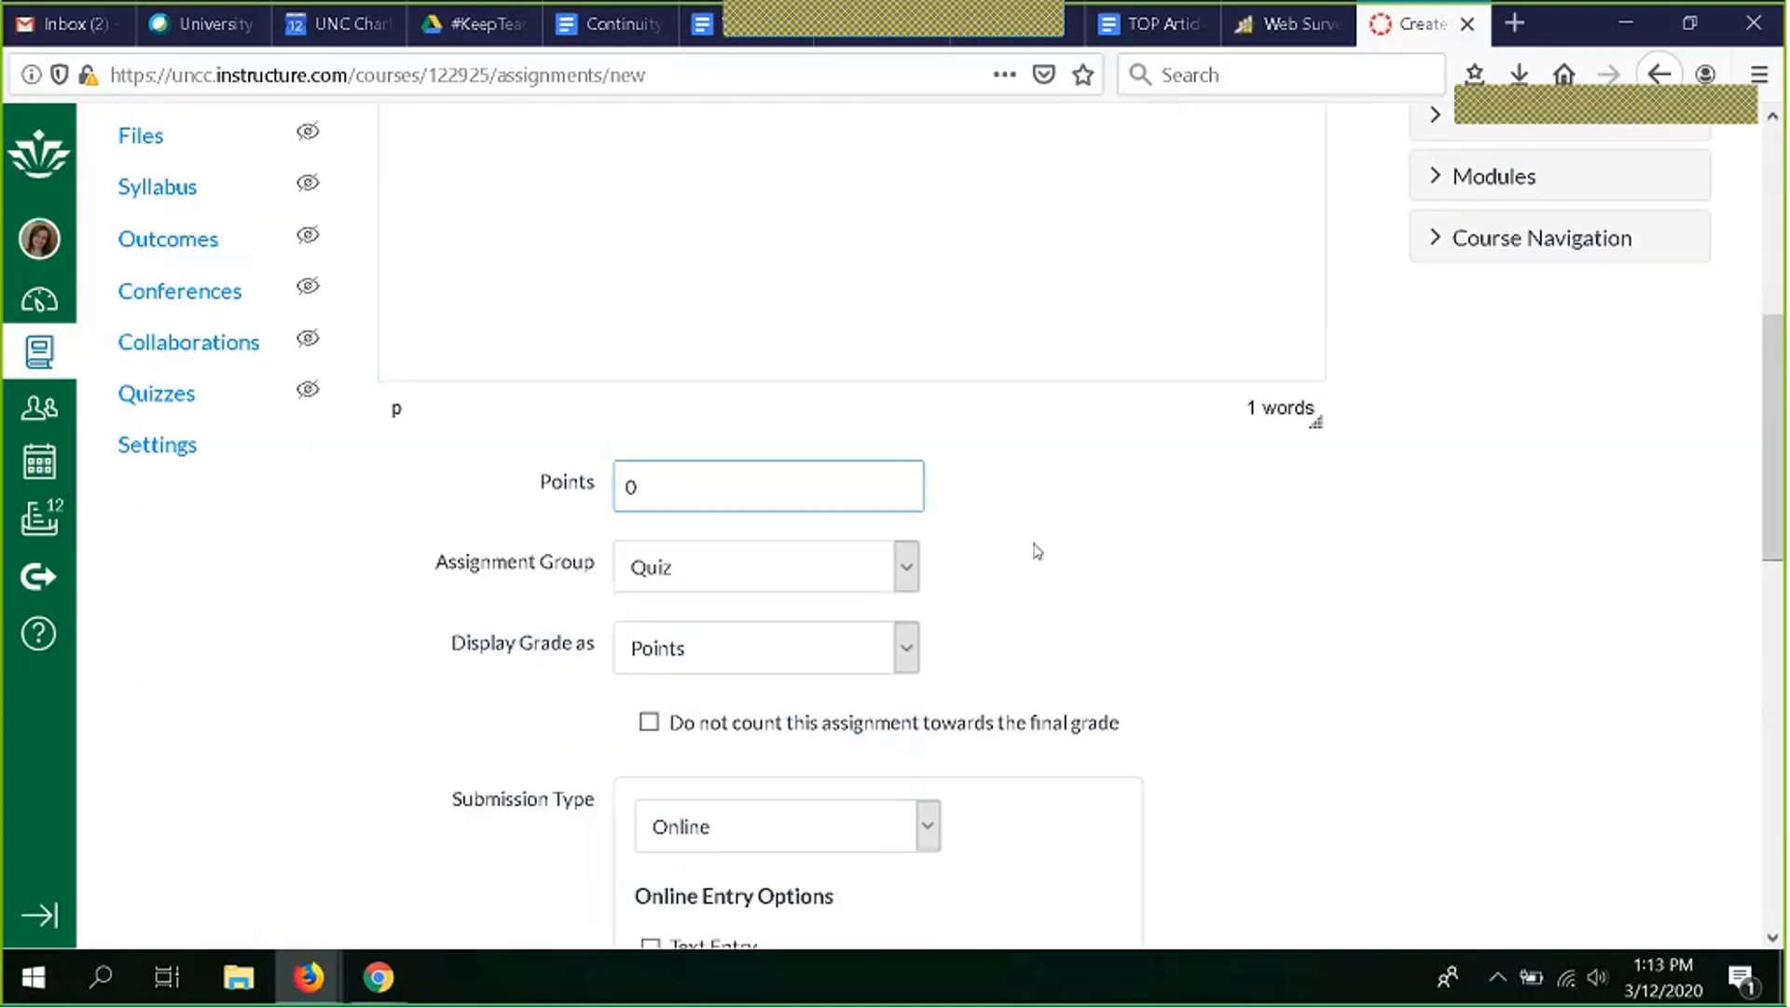
scroll(1026, 541, "down", 2)
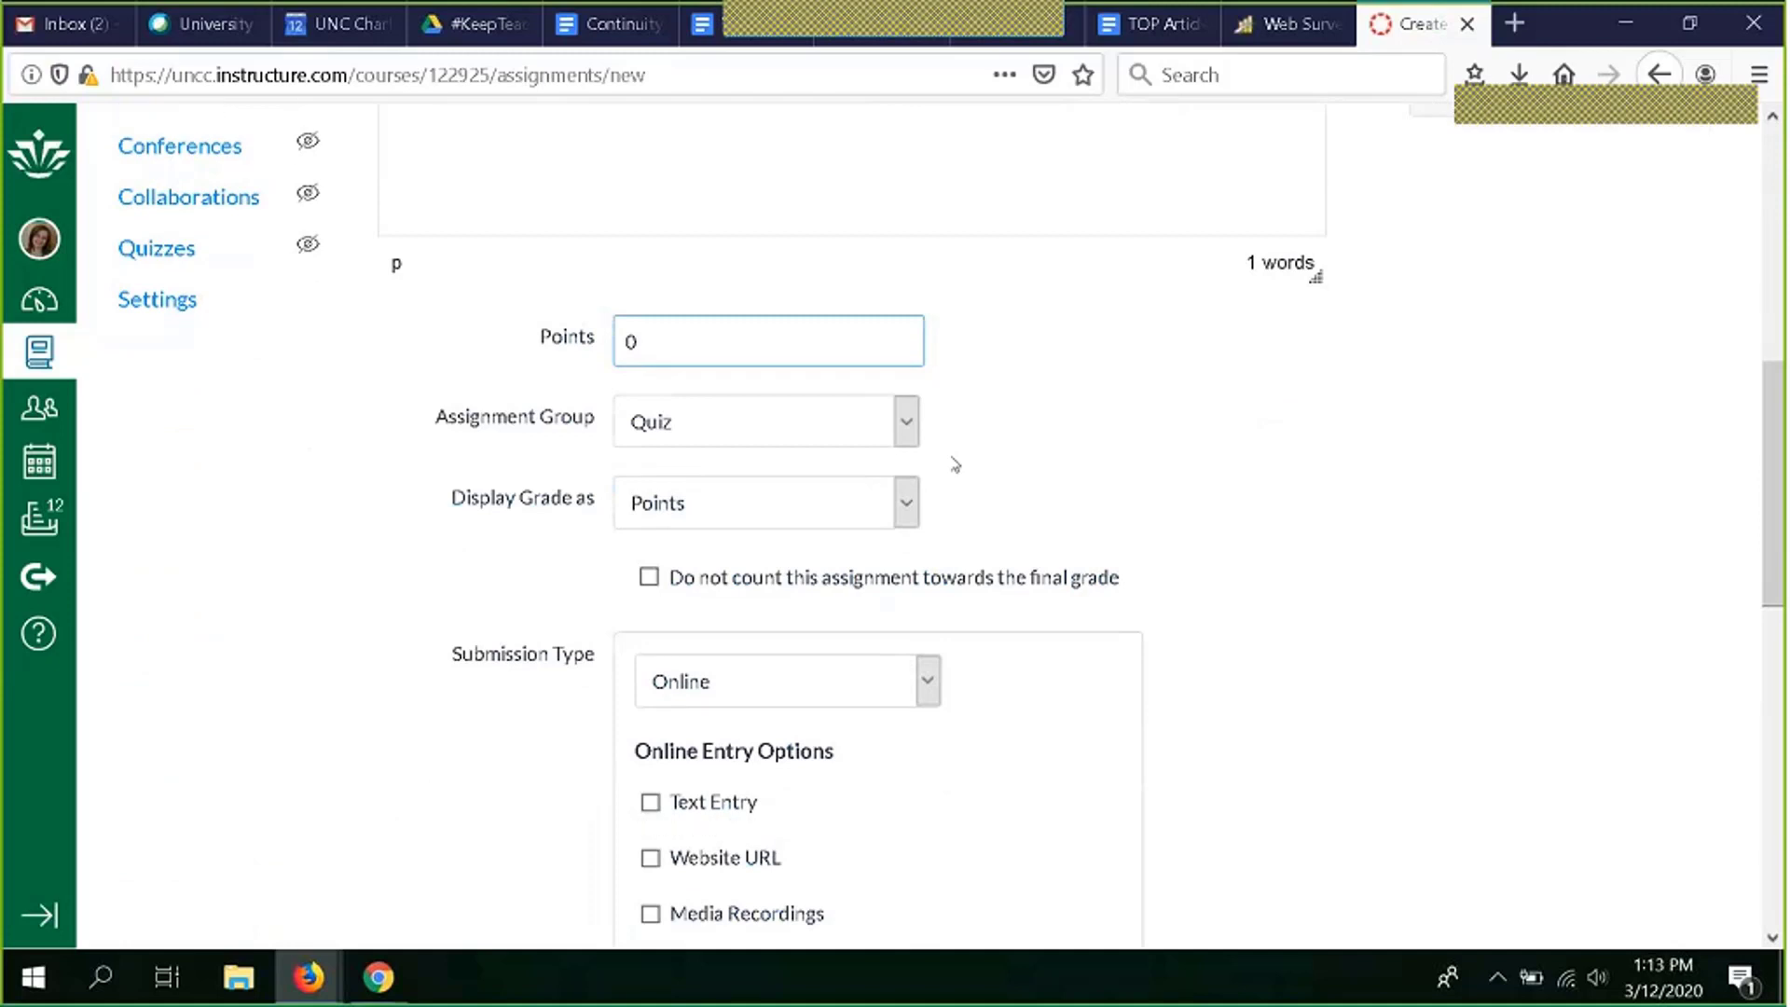
left_click(906, 505)
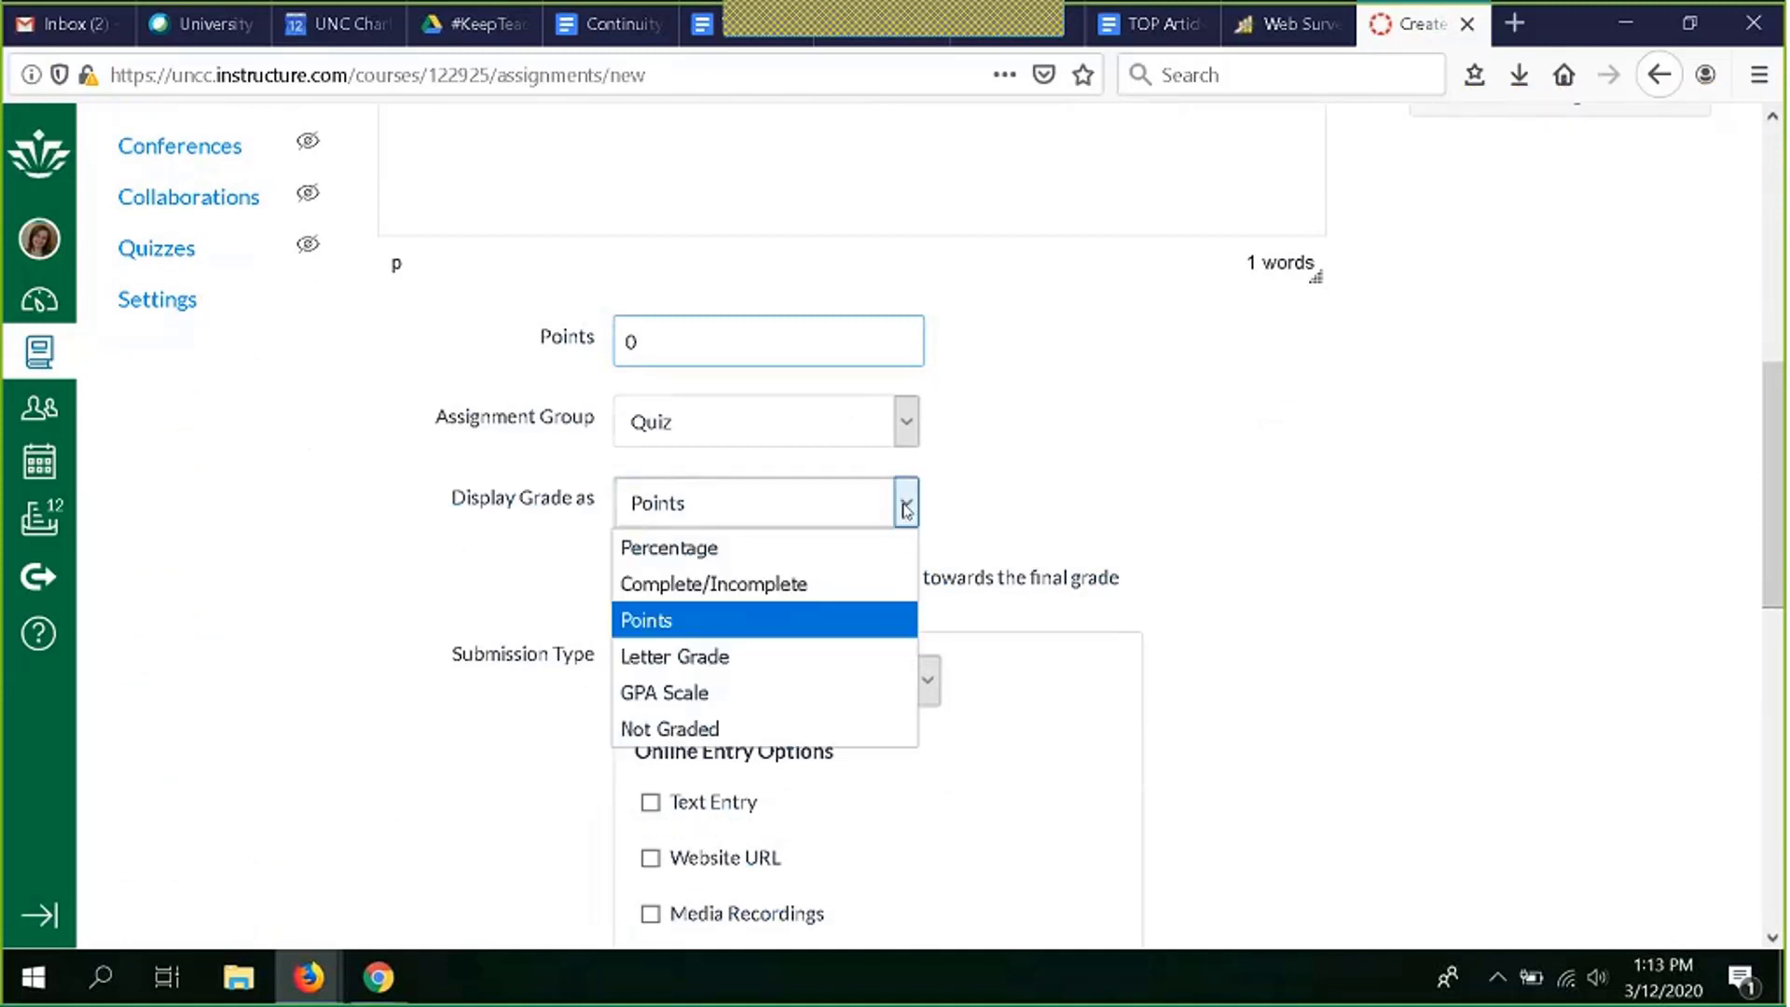
left_click(905, 508)
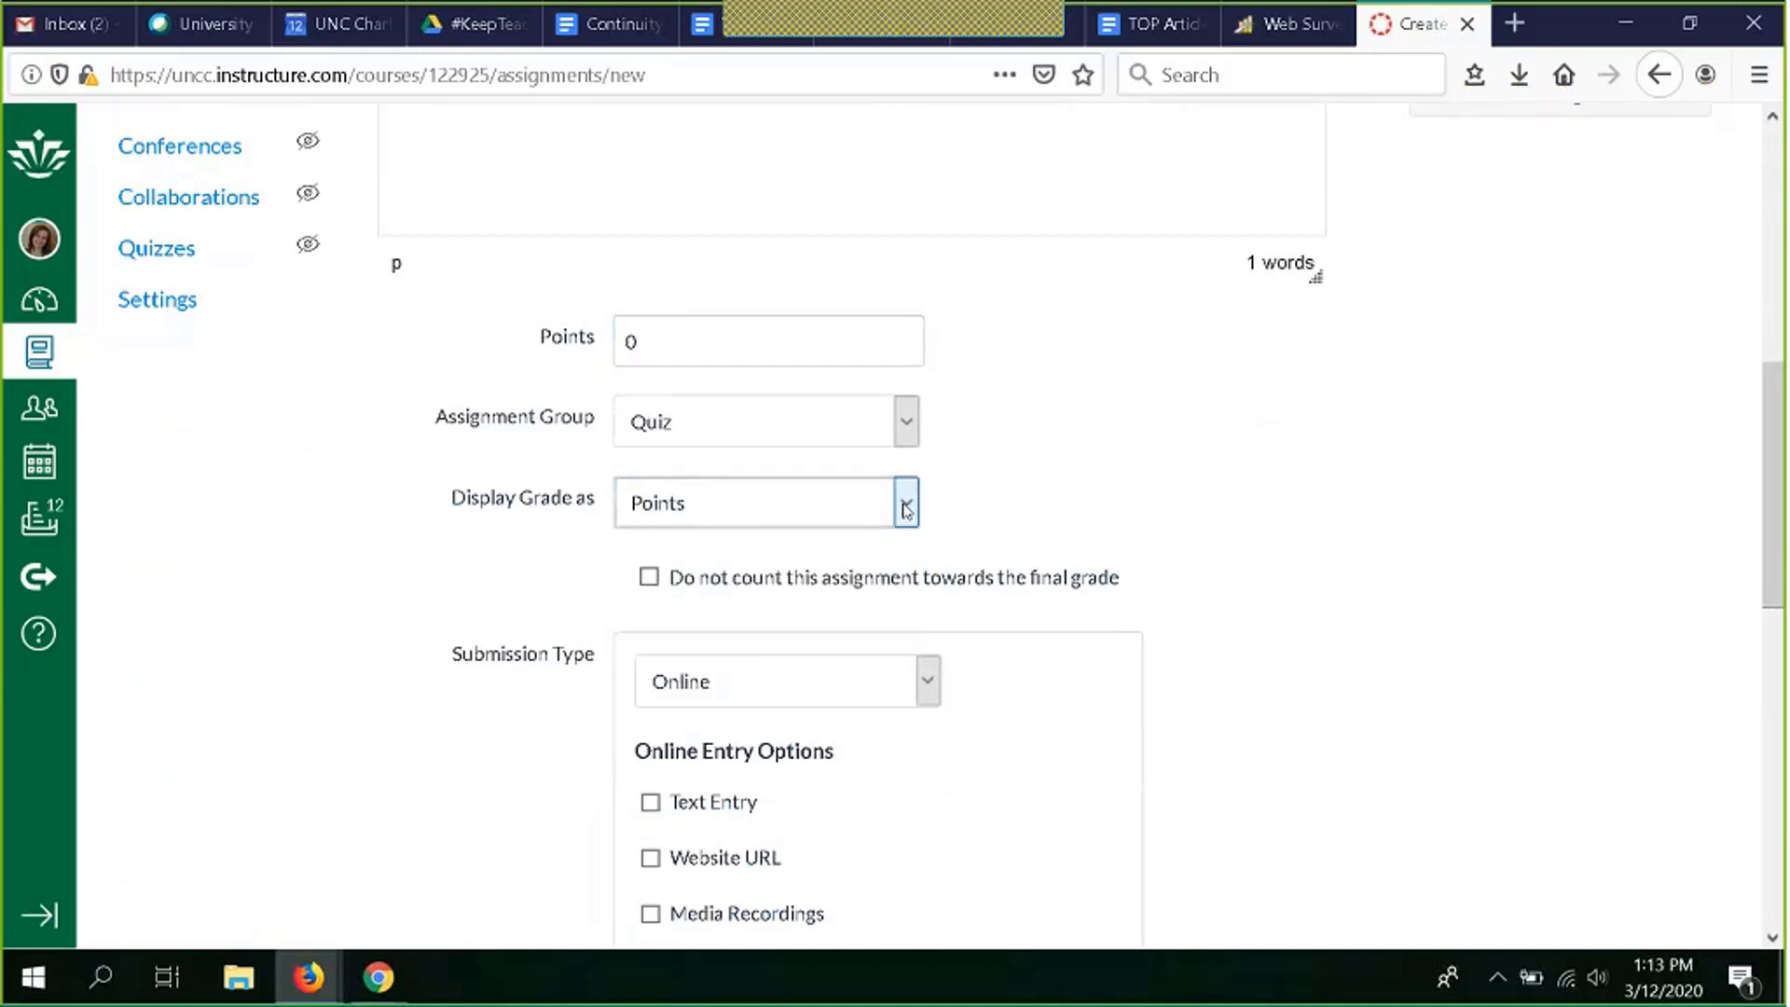
scroll(995, 512, "down", 1)
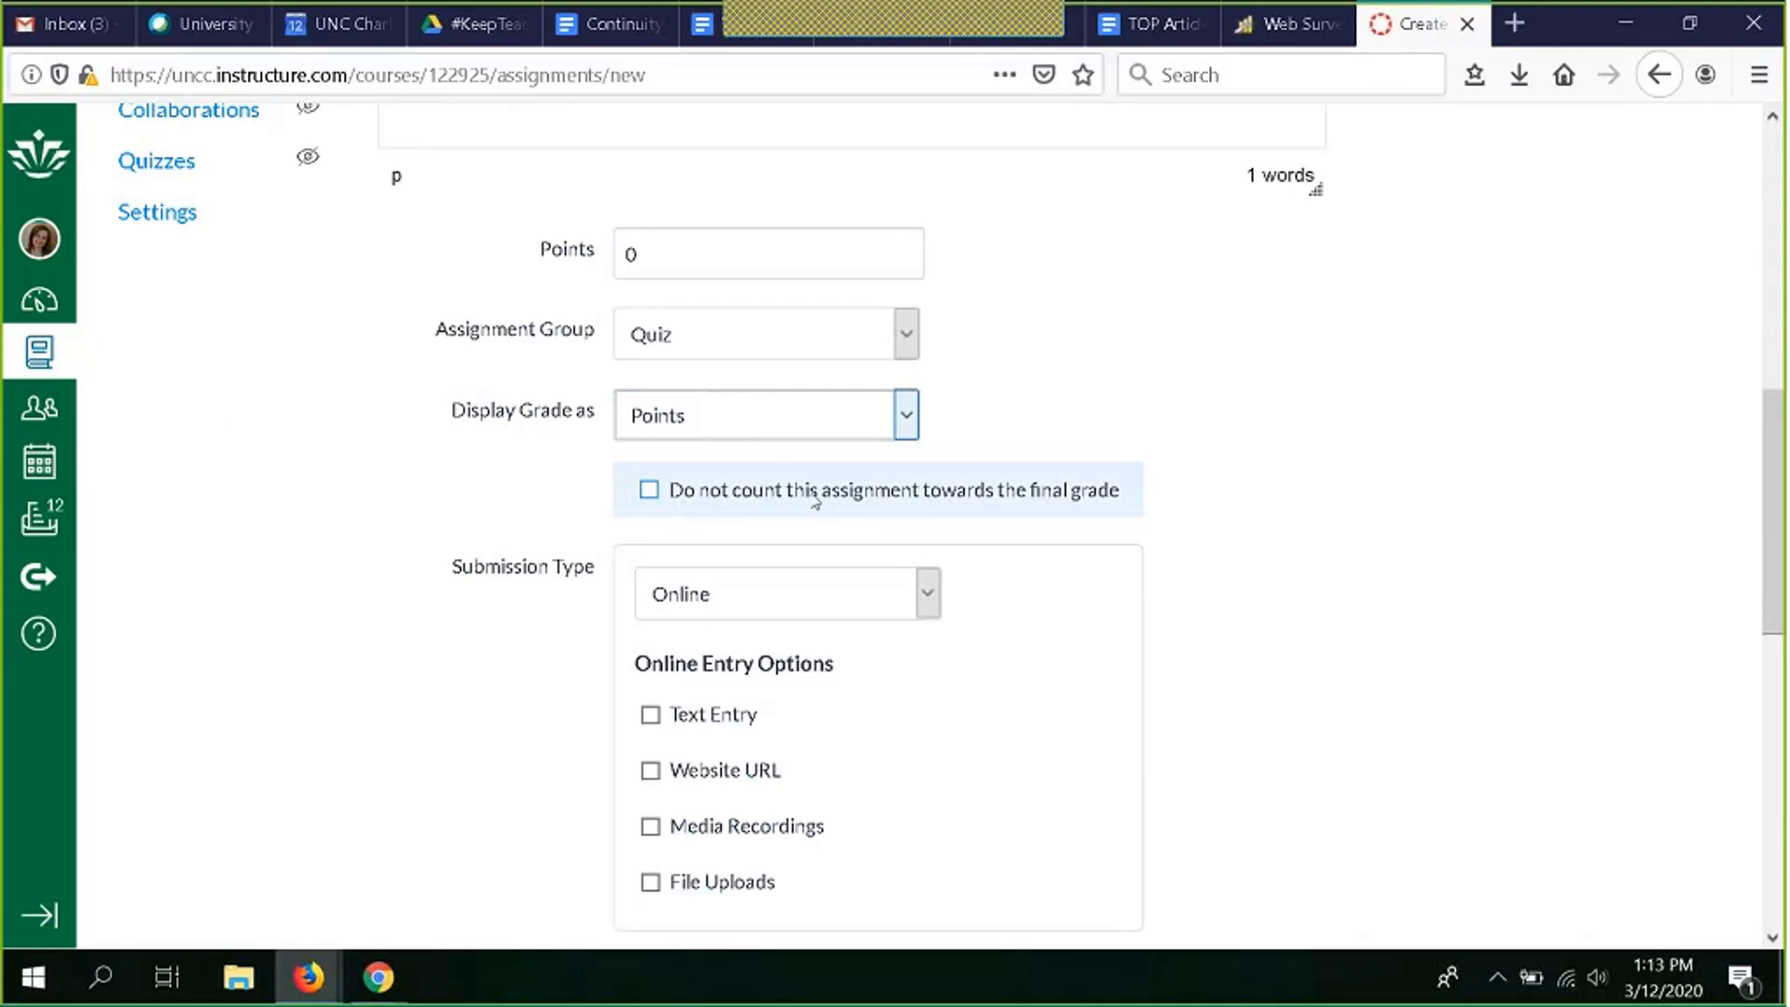
Step: Choose Online as the submission type and review the online entry, group assignment, peer review and due date options
scroll(814, 501, "down", 3)
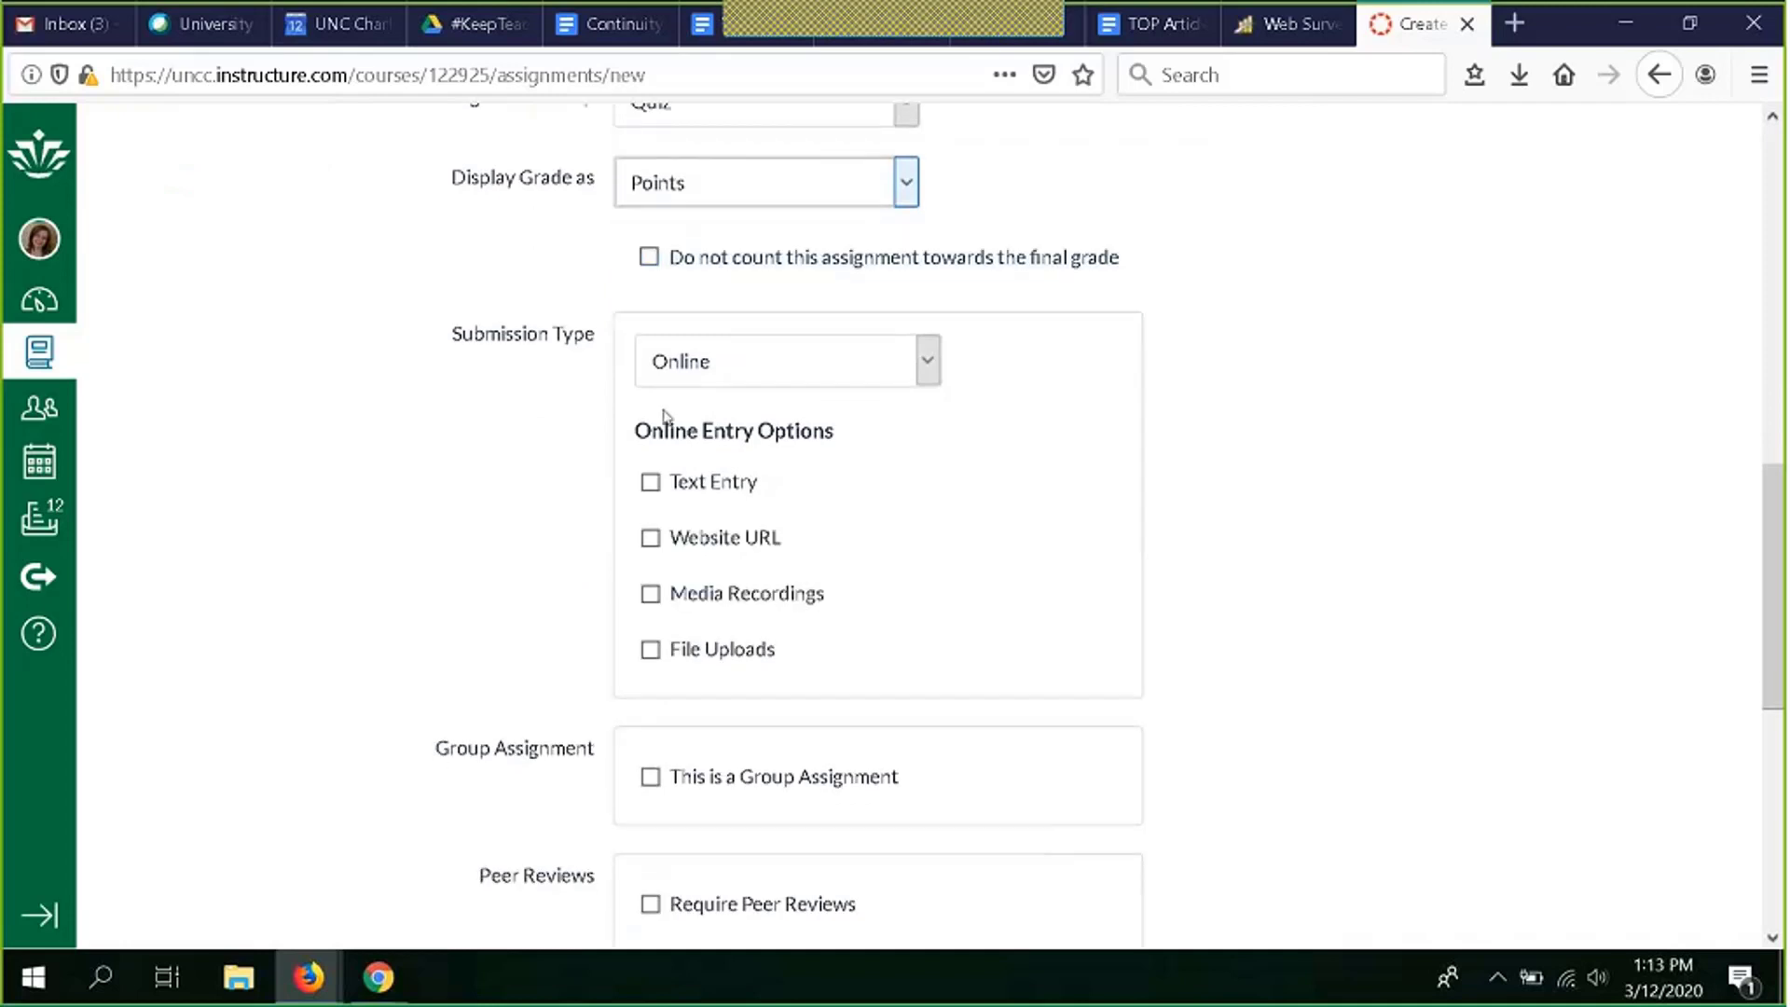
left_click(780, 366)
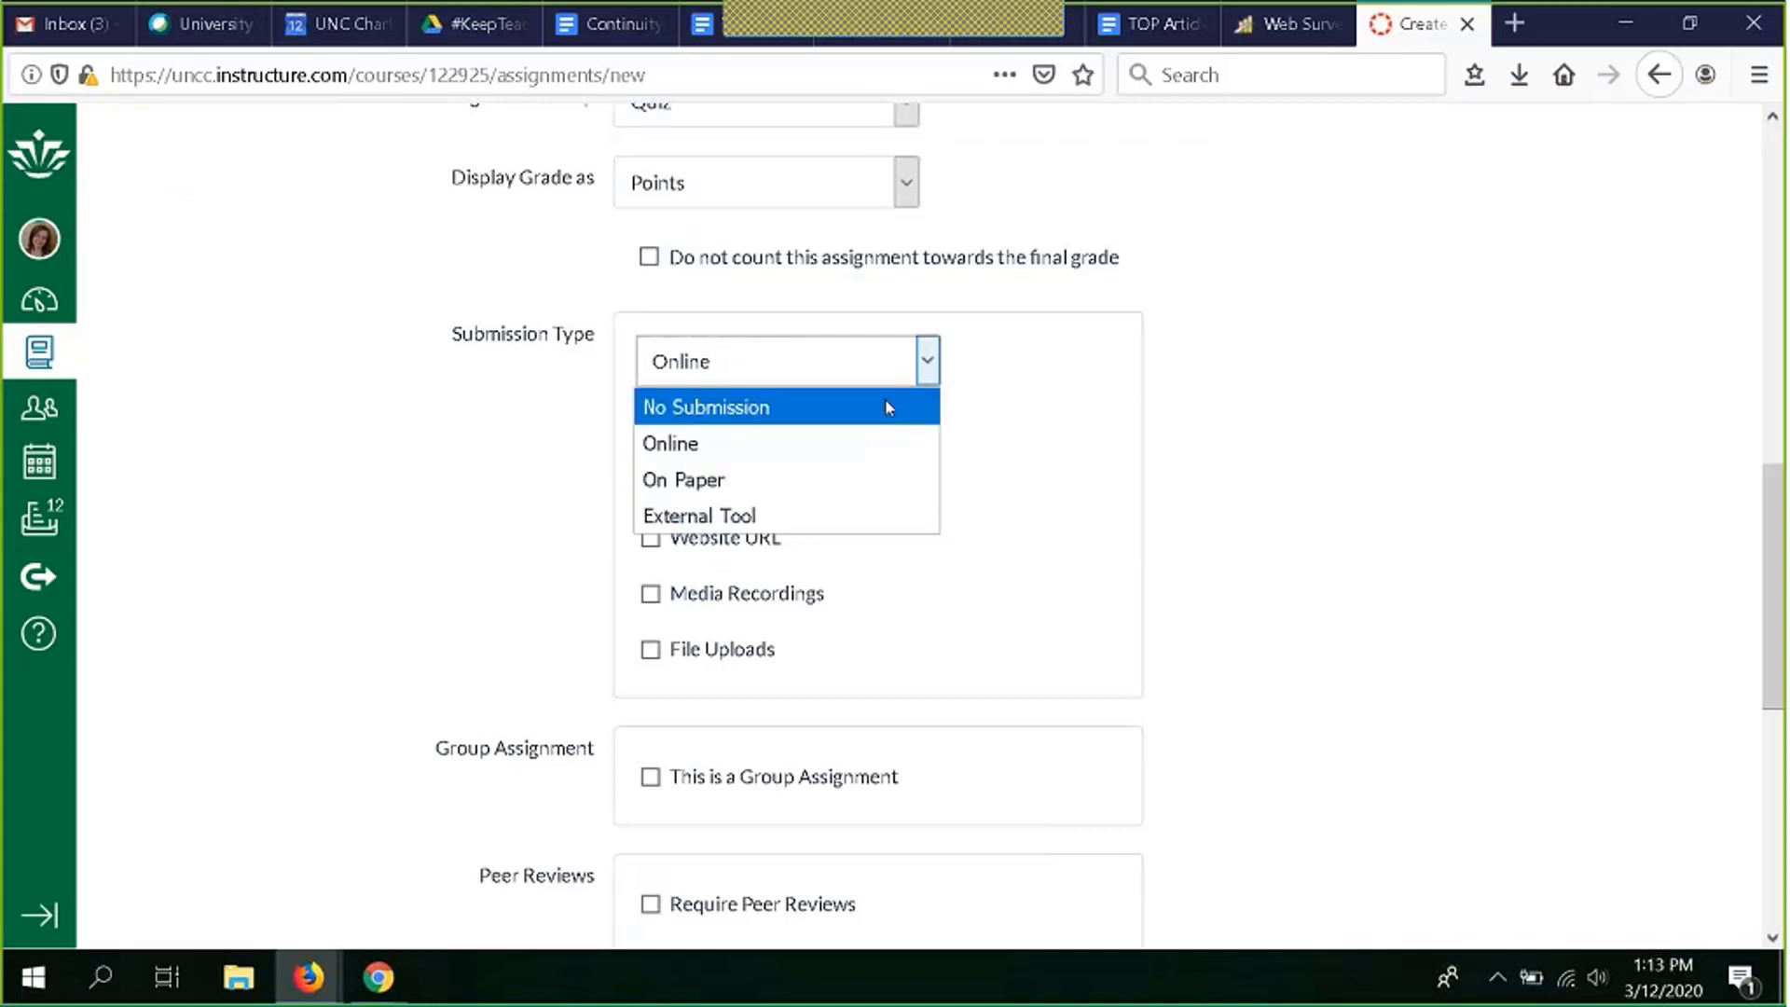
left_click(889, 445)
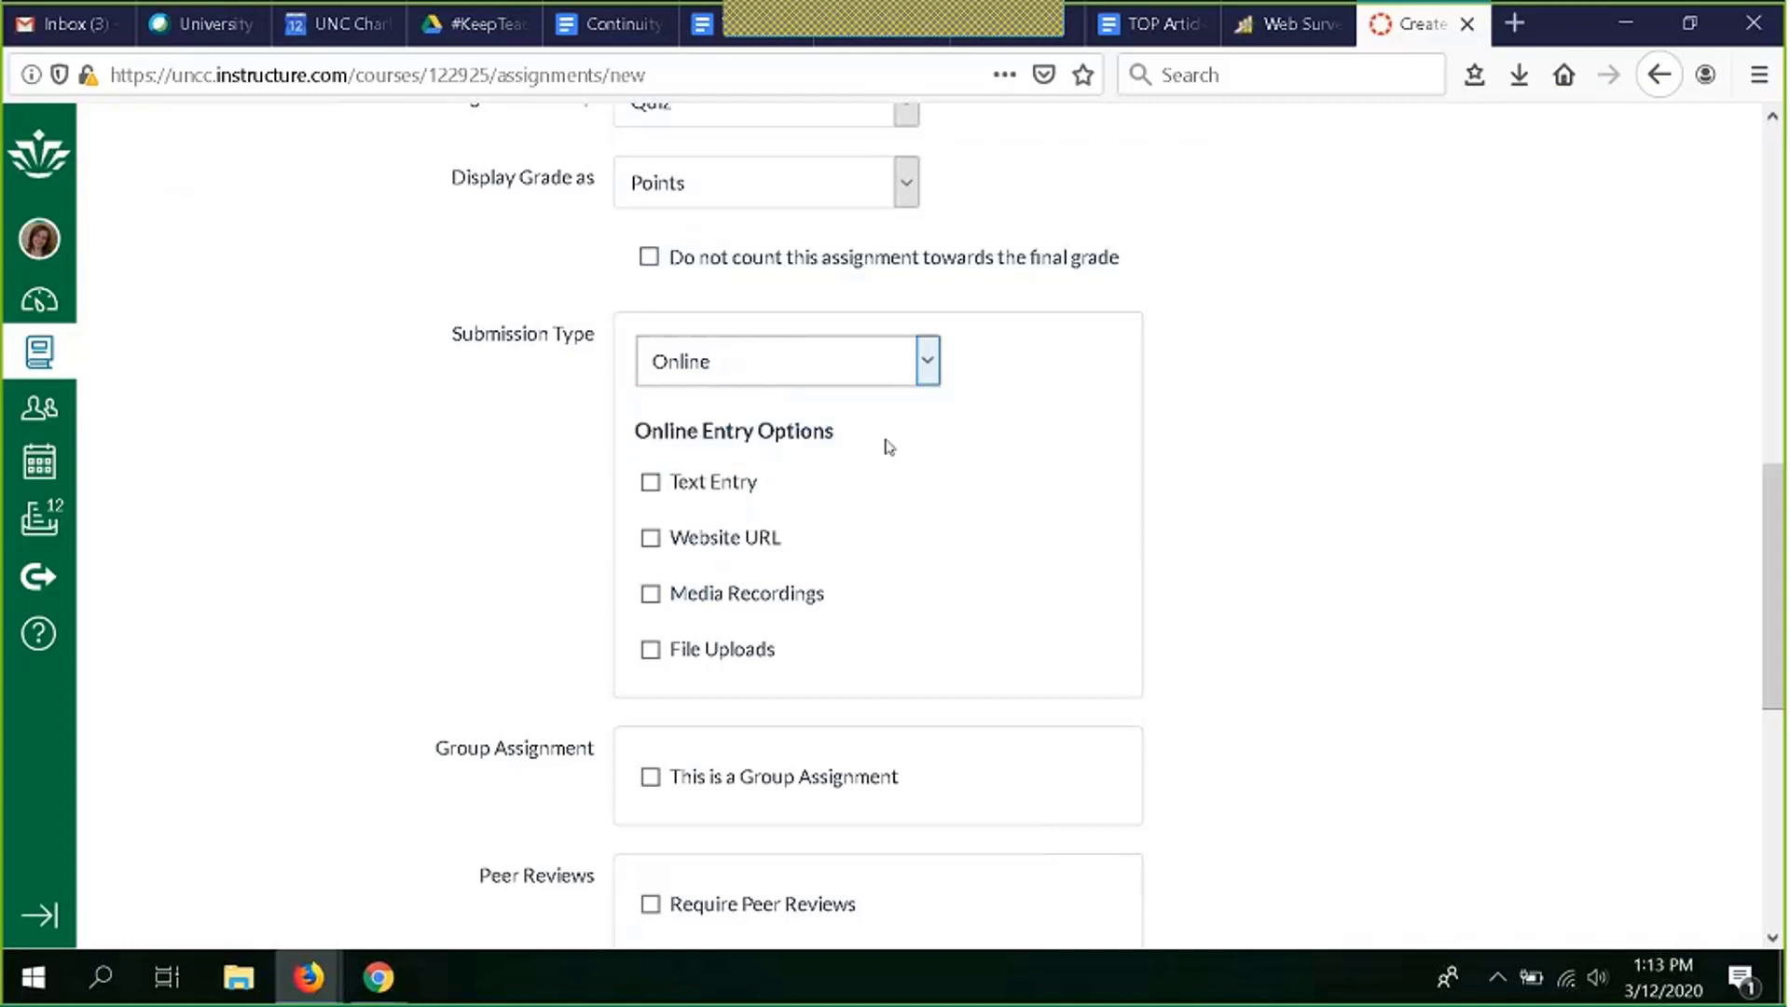
scroll(889, 445, "down", 3)
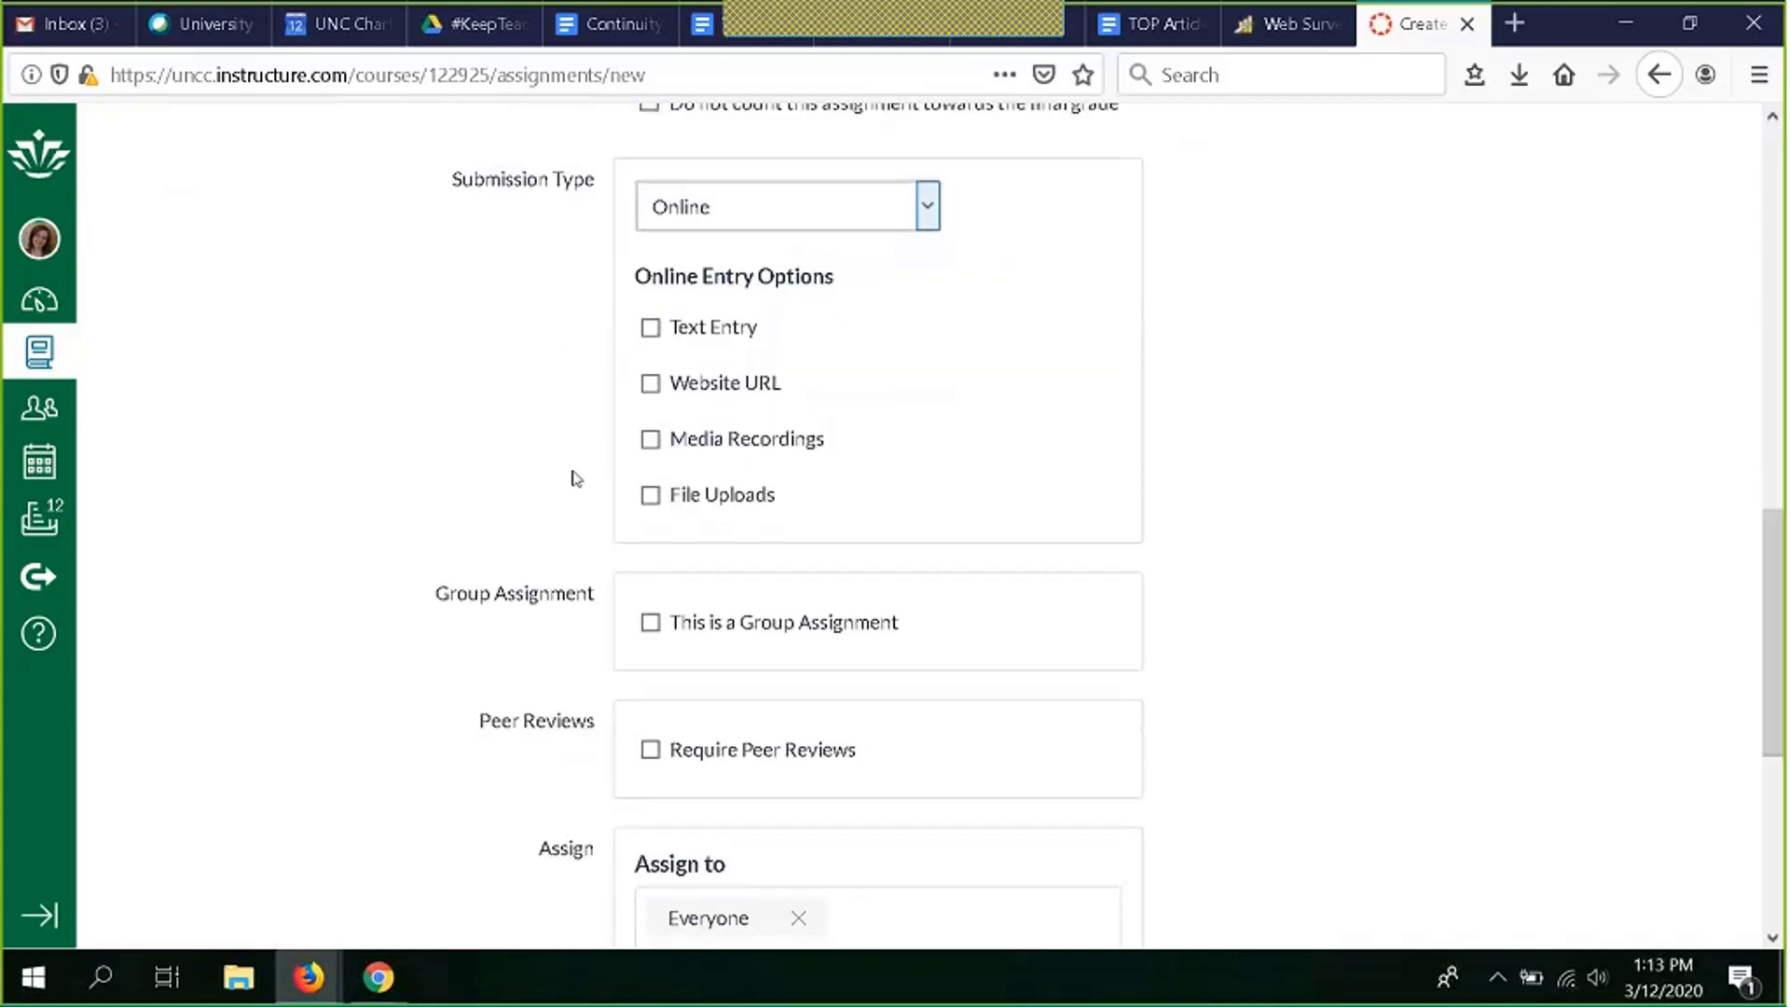
scroll(474, 434, "down", 5)
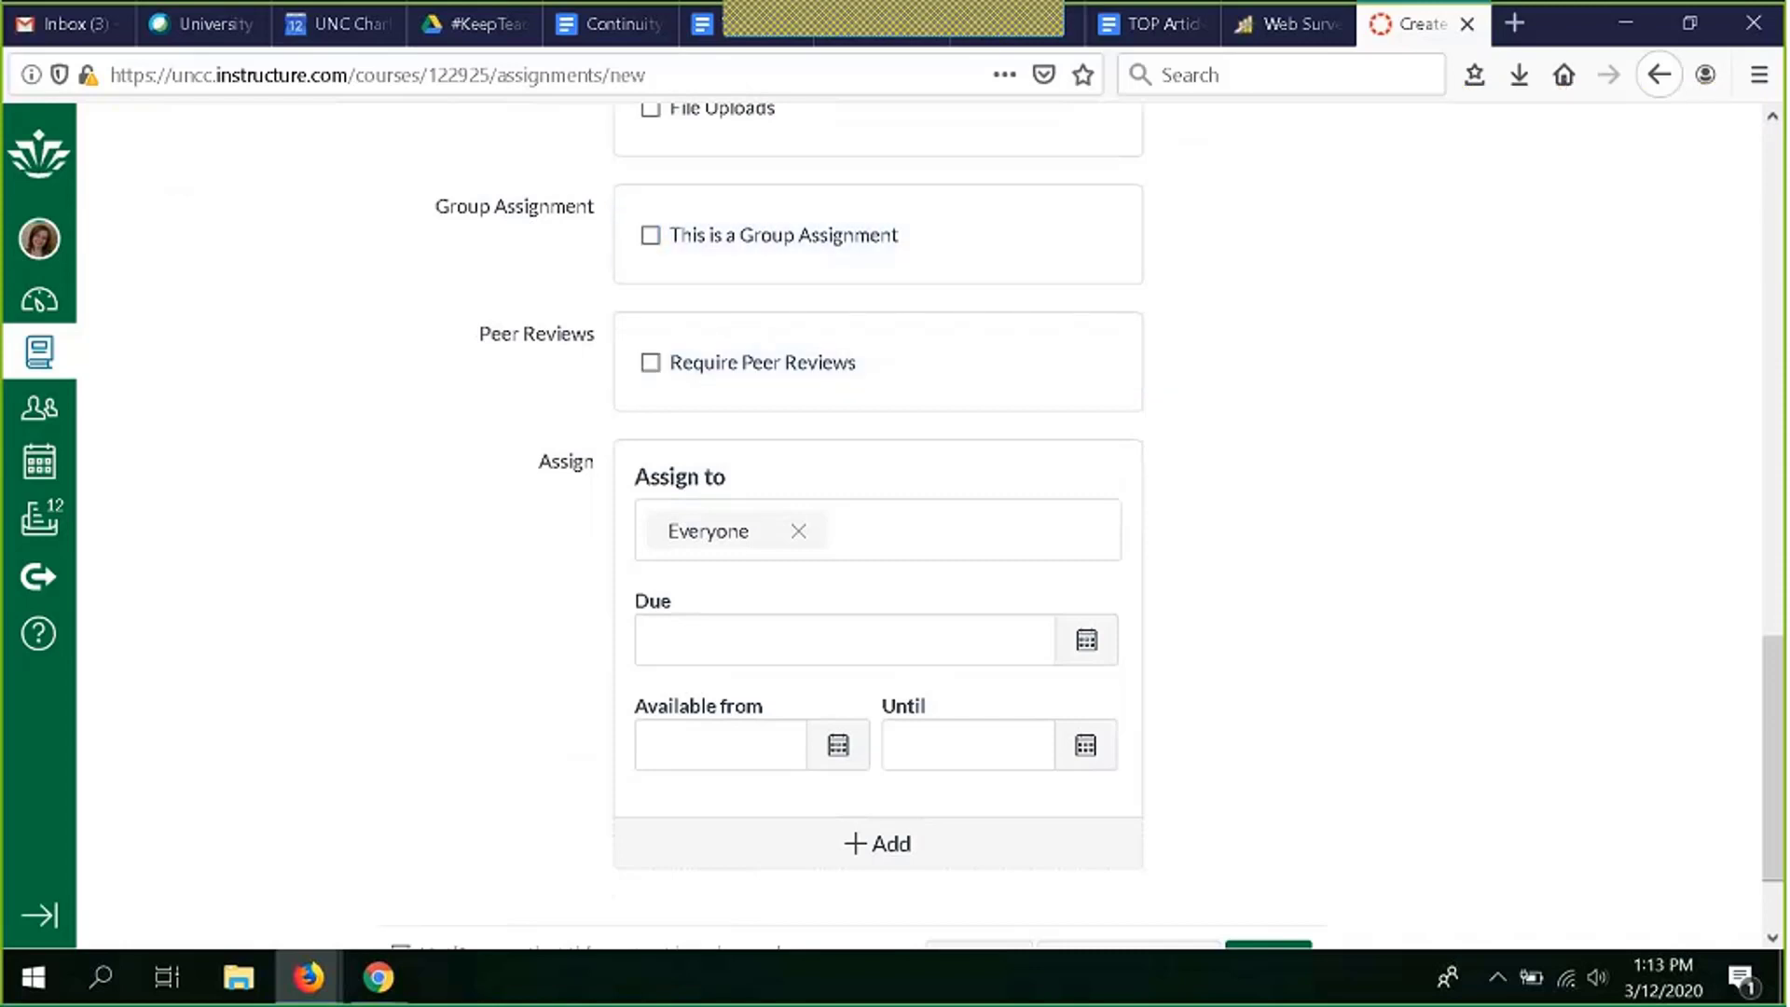
Step: Look at the Canvas Help resources, close them, and cancel the new assignment without saving it
left_click(38, 636)
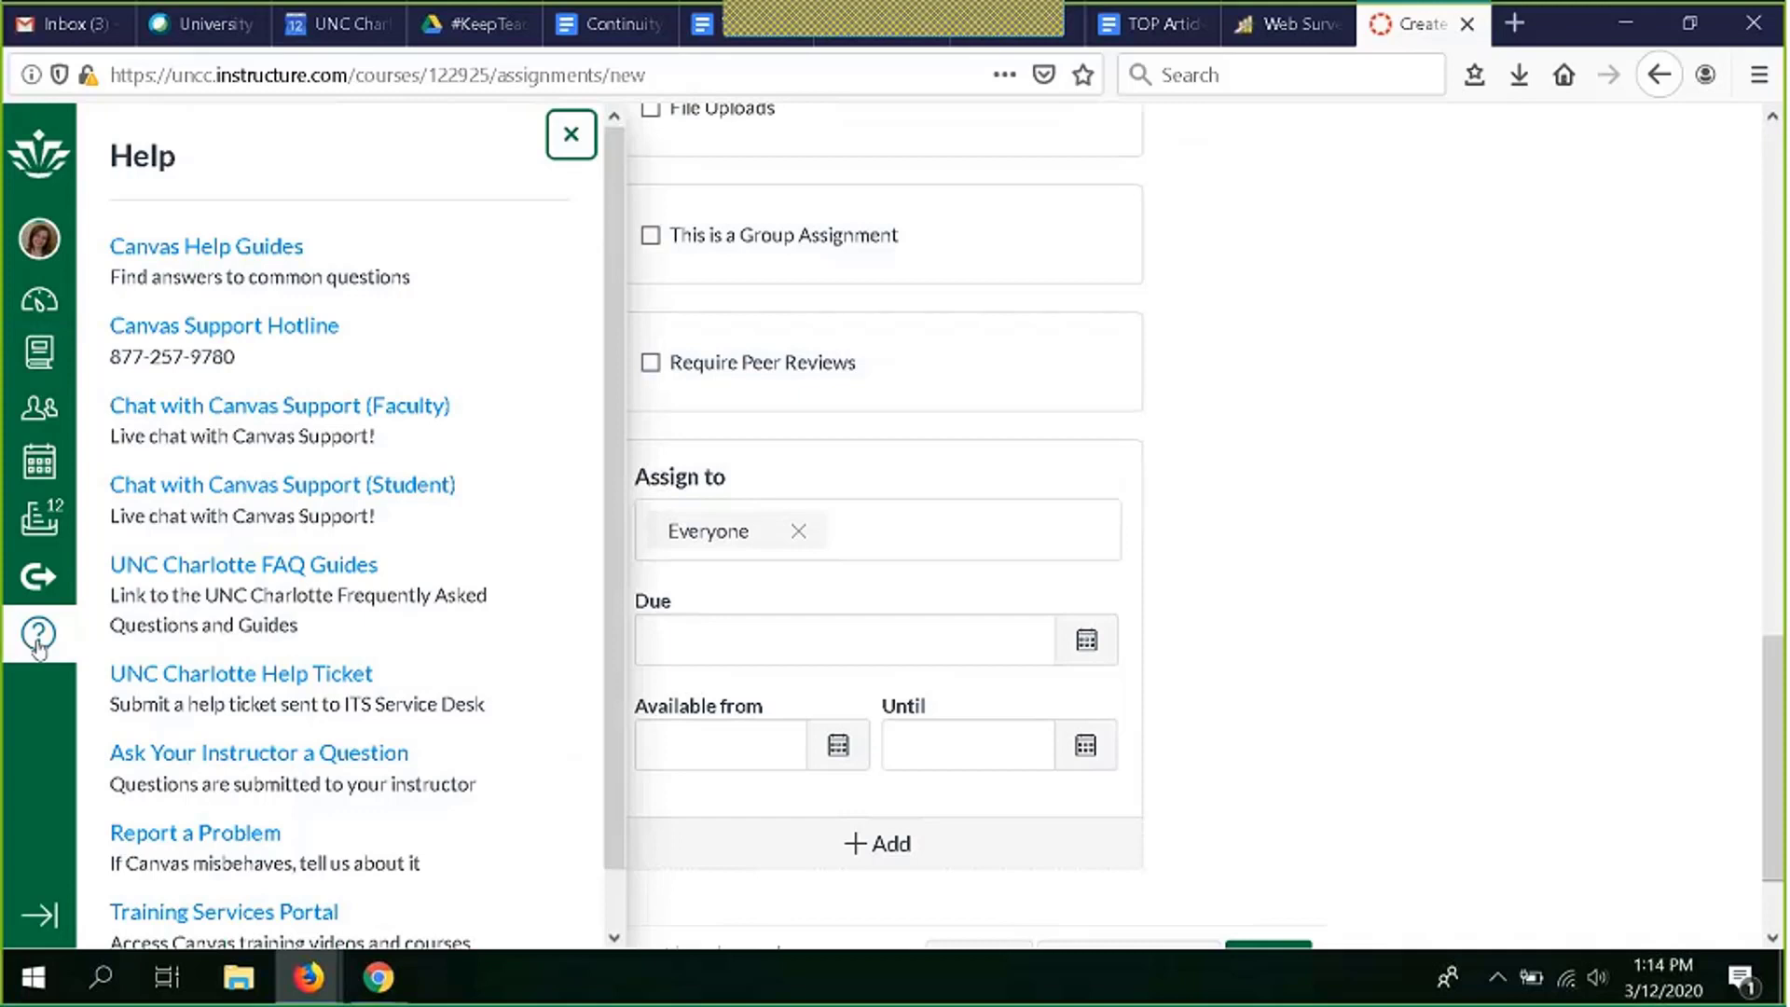
left_click(37, 643)
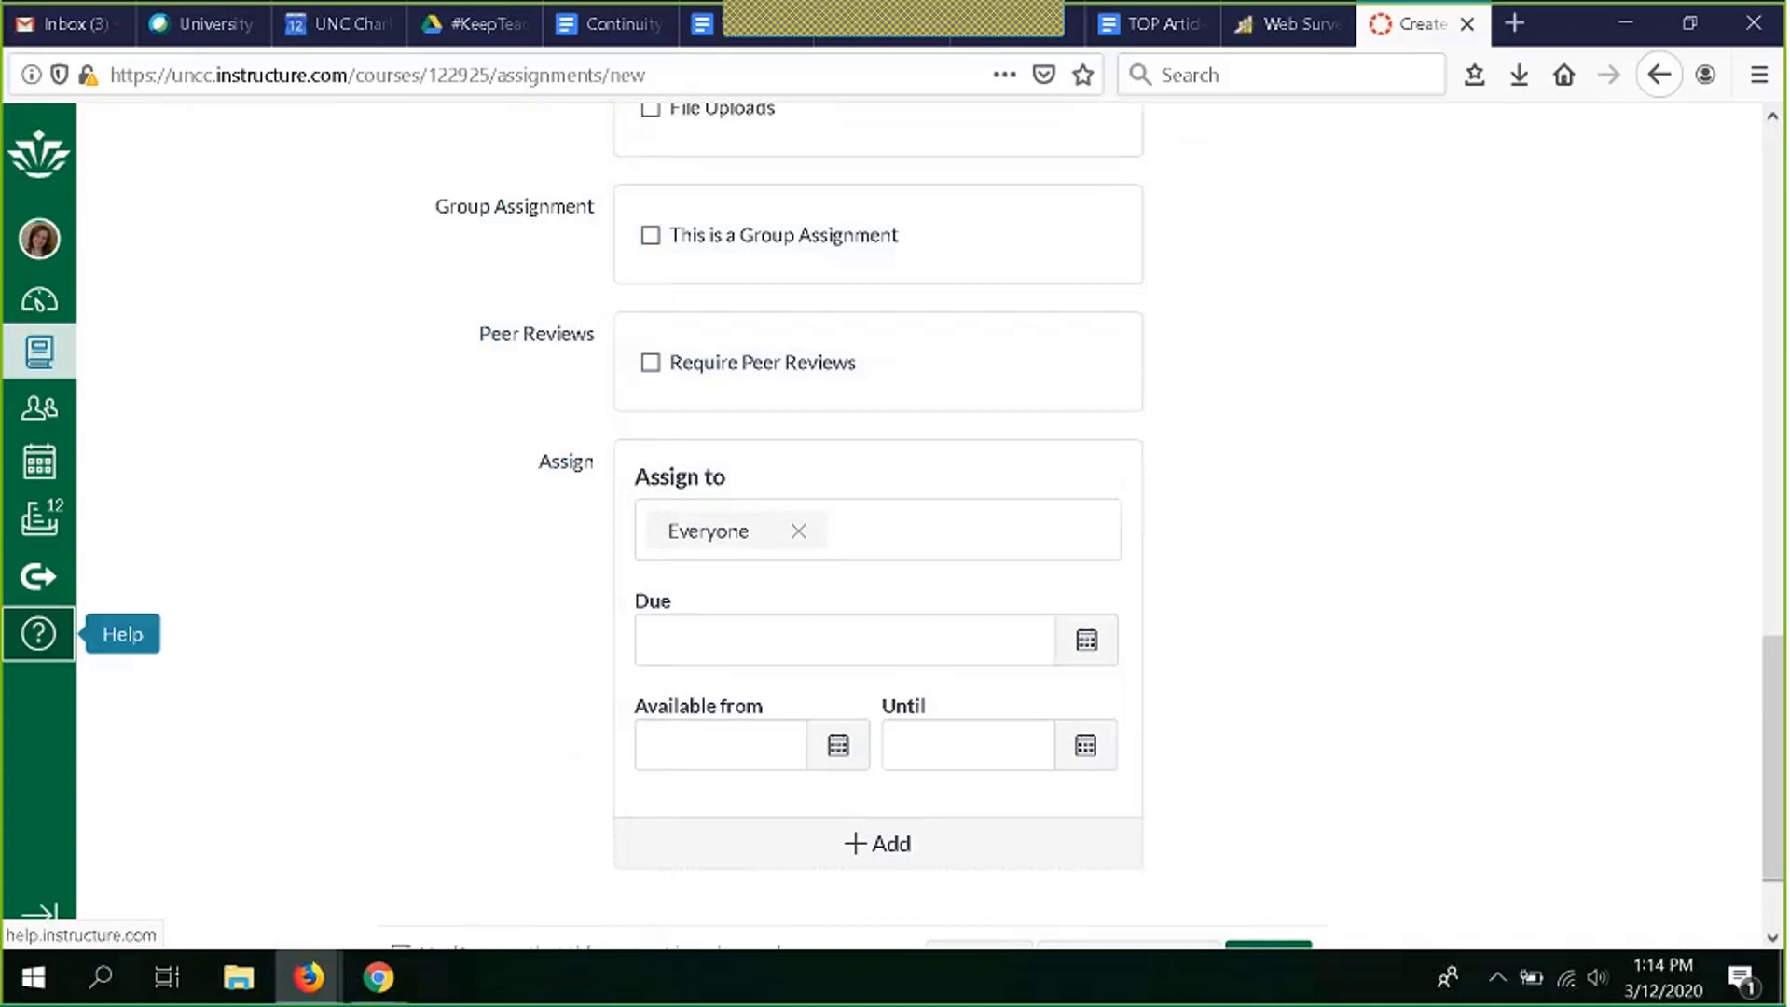
scroll(319, 475, "down", 2)
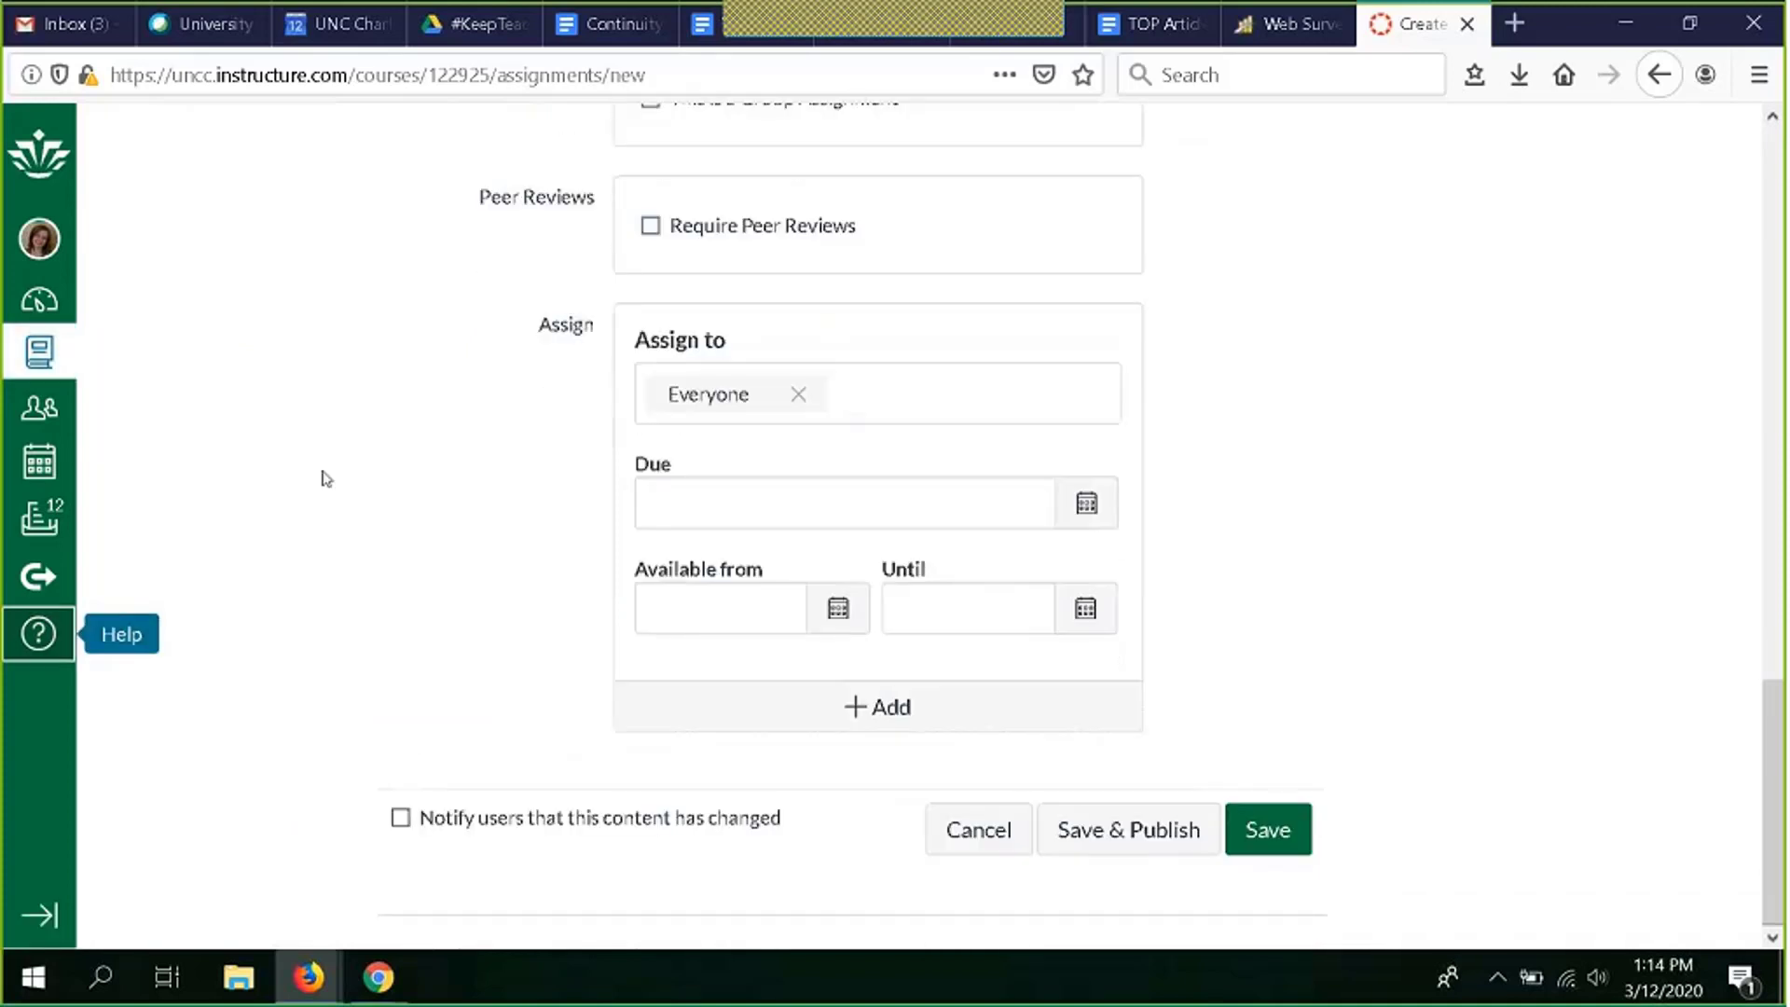
left_click(983, 839)
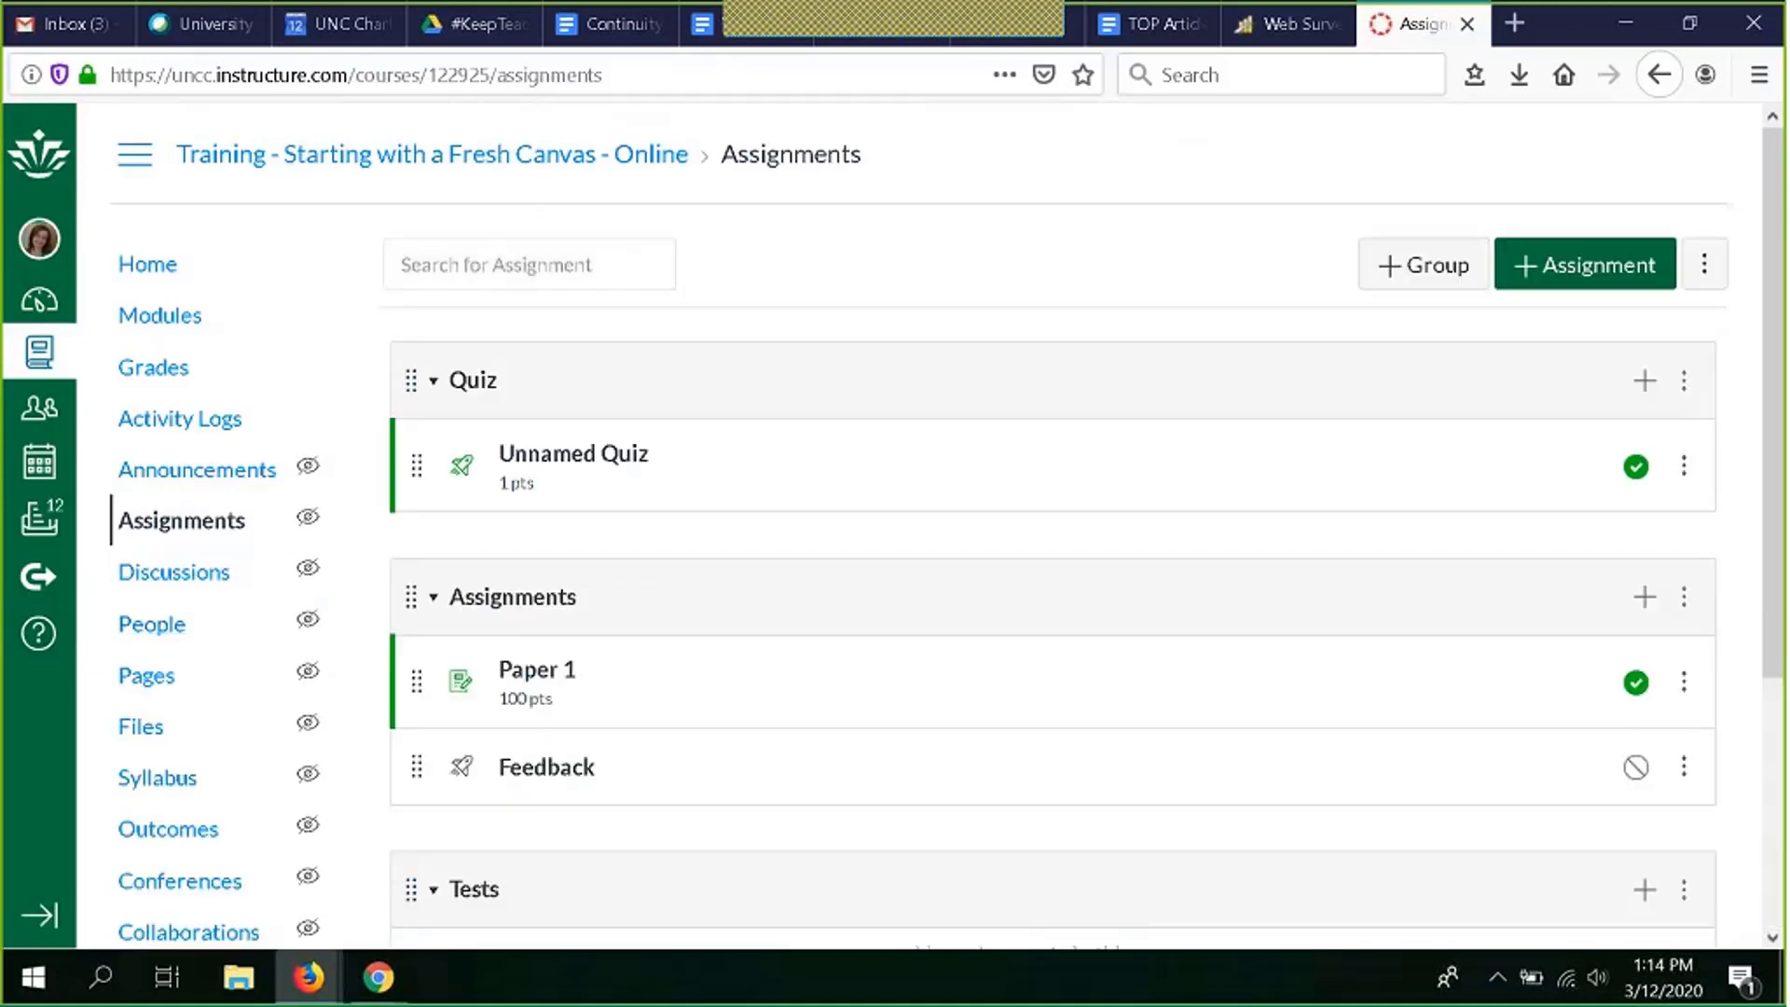
Step: Open the course gradebook, try a grade of 90 for the first student on Paper 1, and clear the entry
left_click(158, 373)
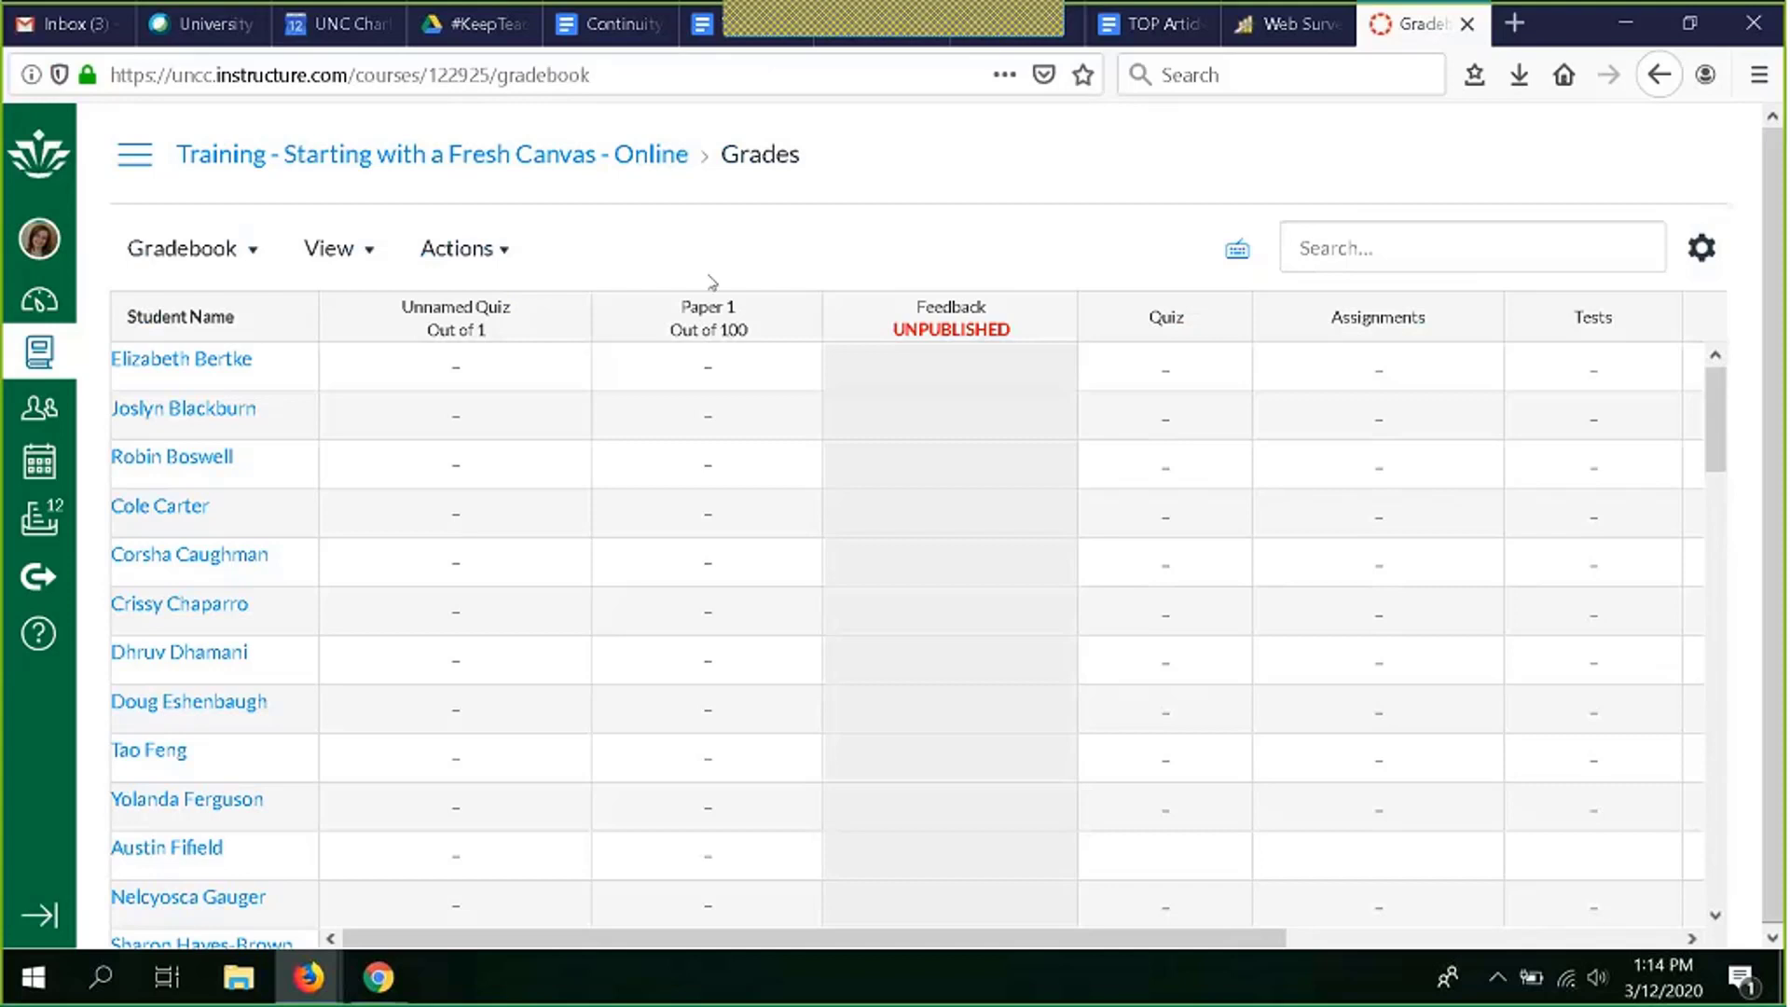
left_click(703, 377)
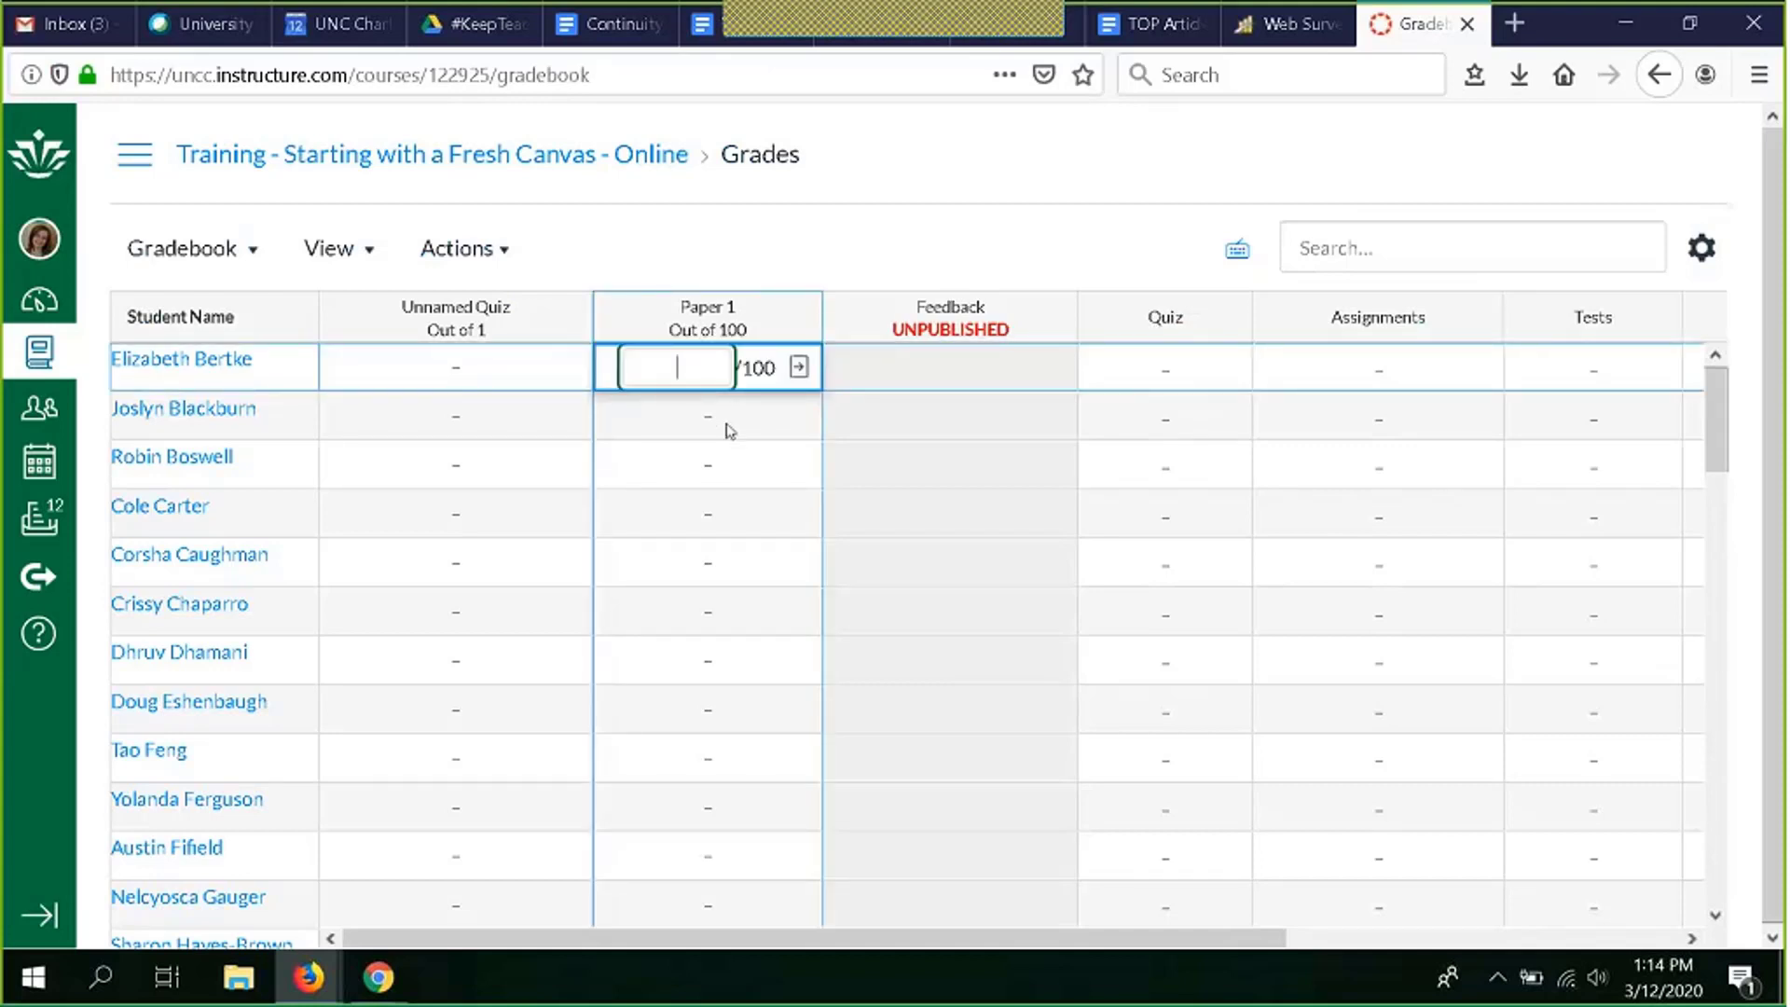
type("90")
key("BackSpace")
key("BackSpace")
left_click(844, 213)
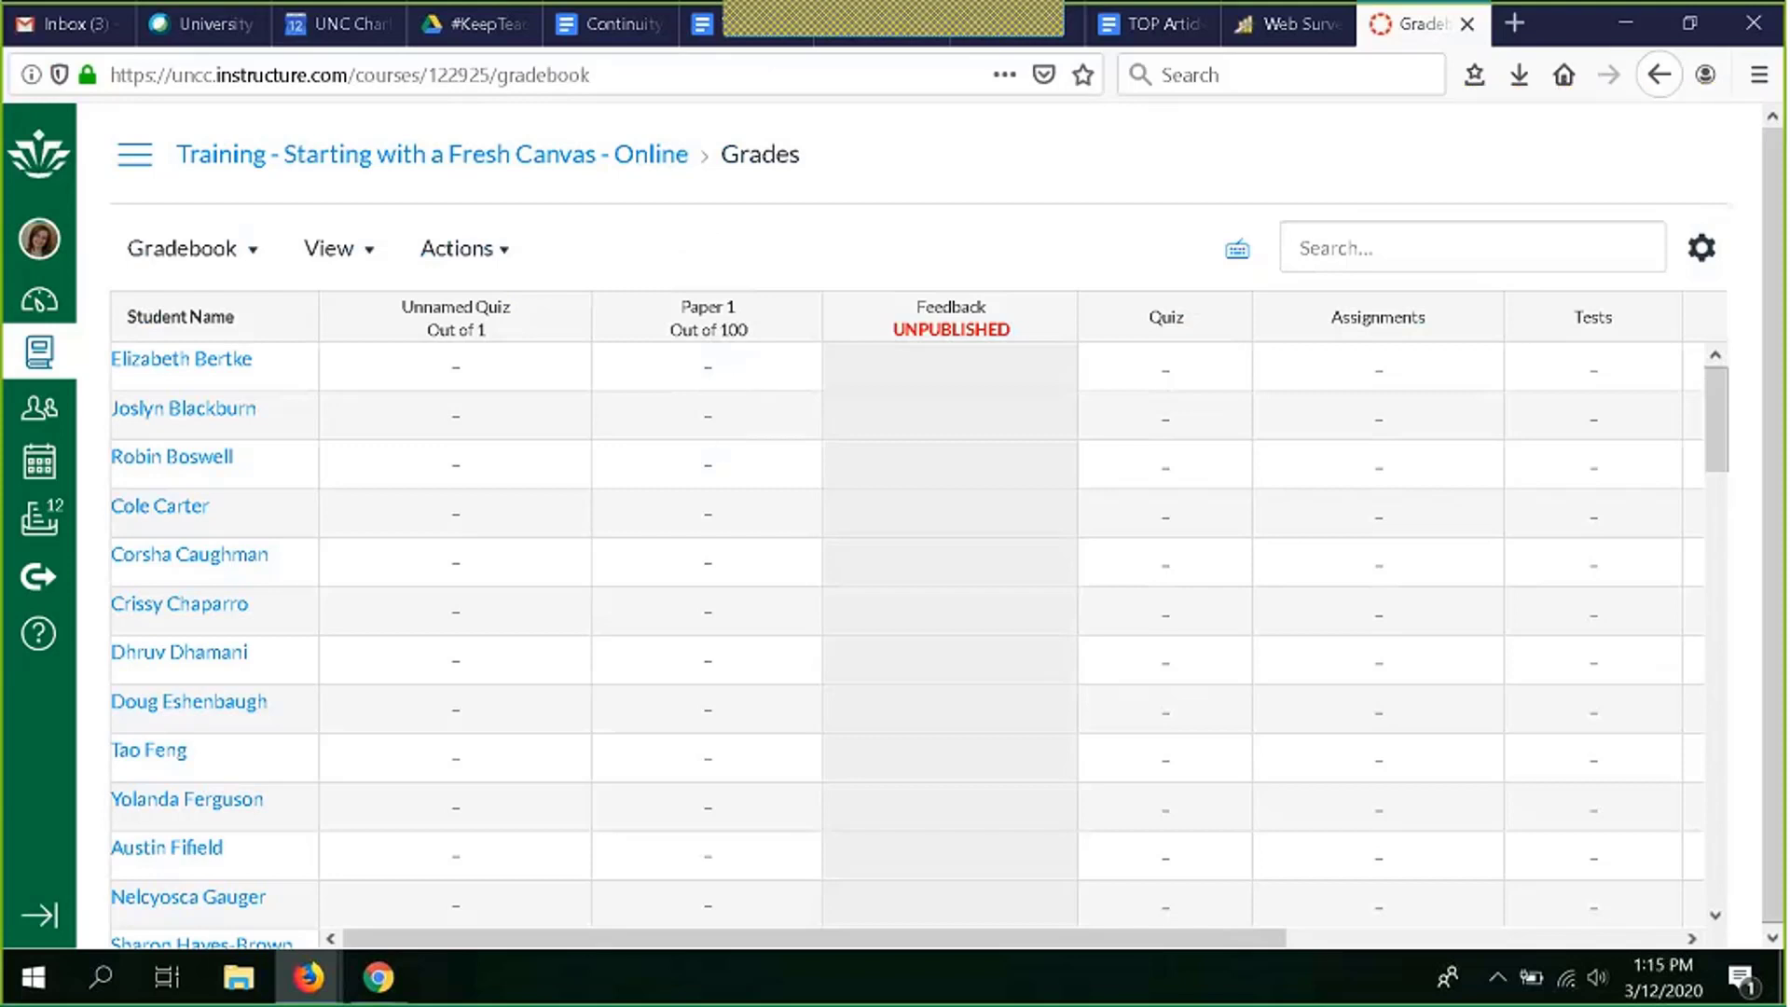
Step: Open the Paper 1 assignment from the gradebook and examine its details, rubric option and the course navigation links
left_click(704, 313)
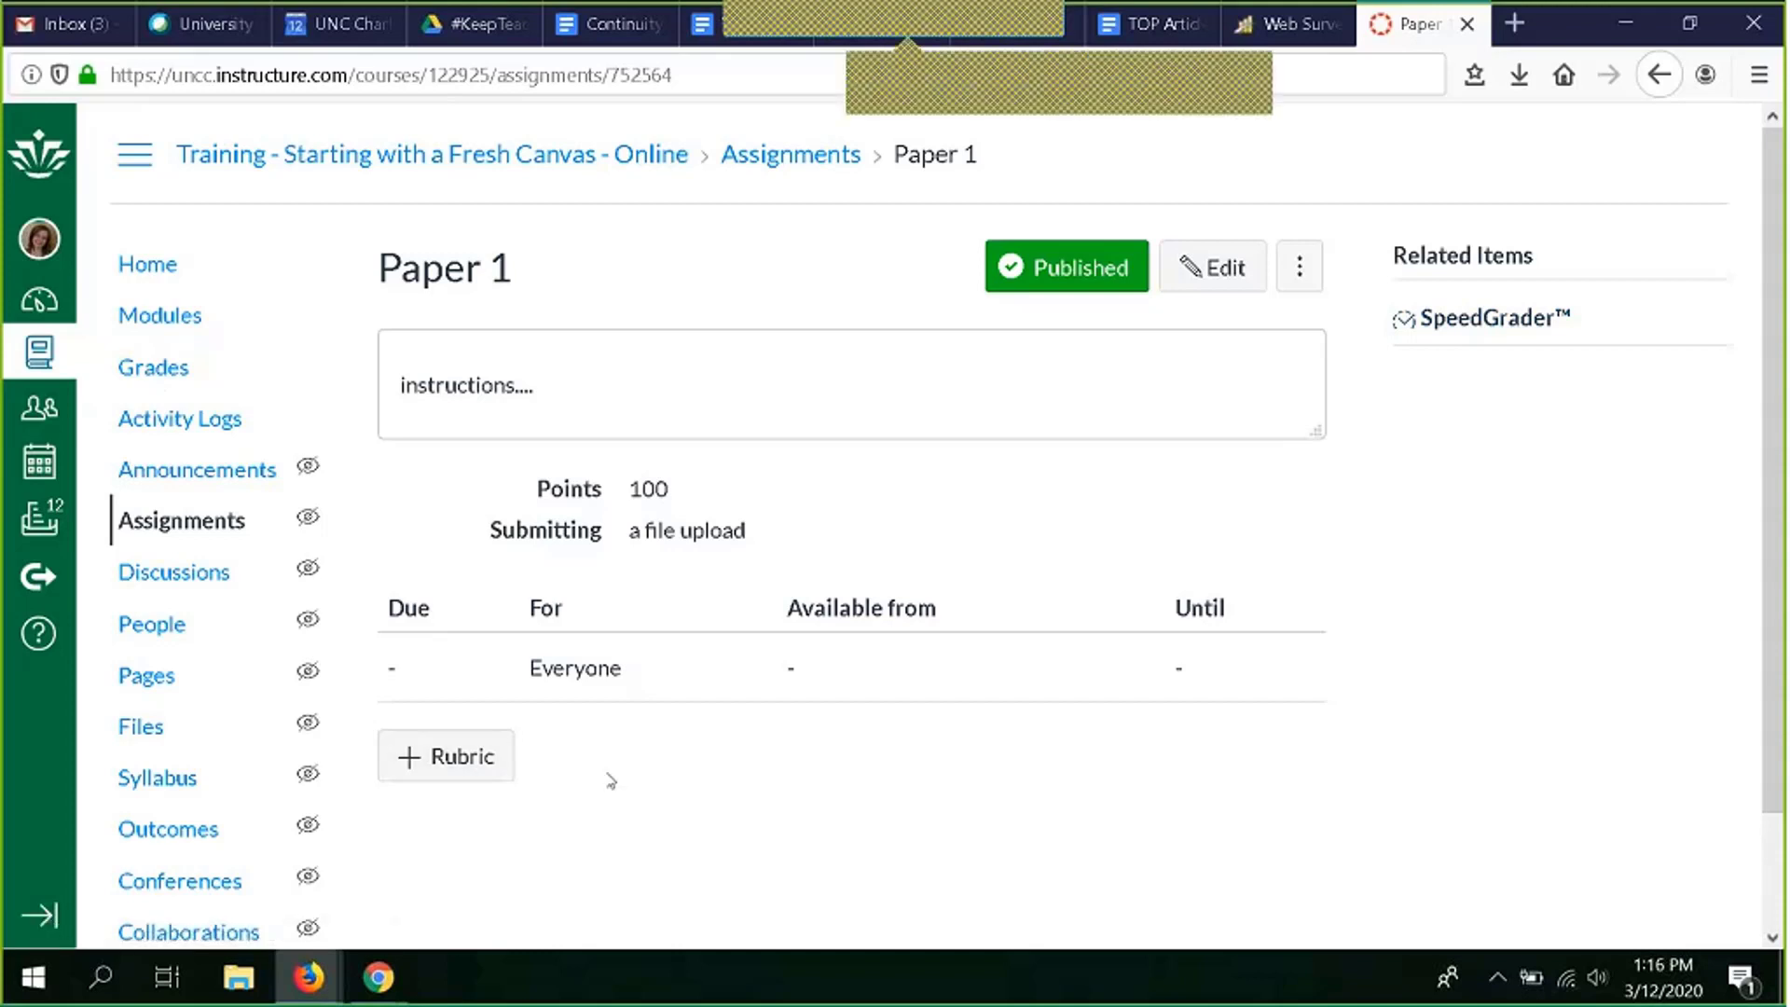
scroll(611, 780, "down", 3)
scroll(610, 781, "up", 3)
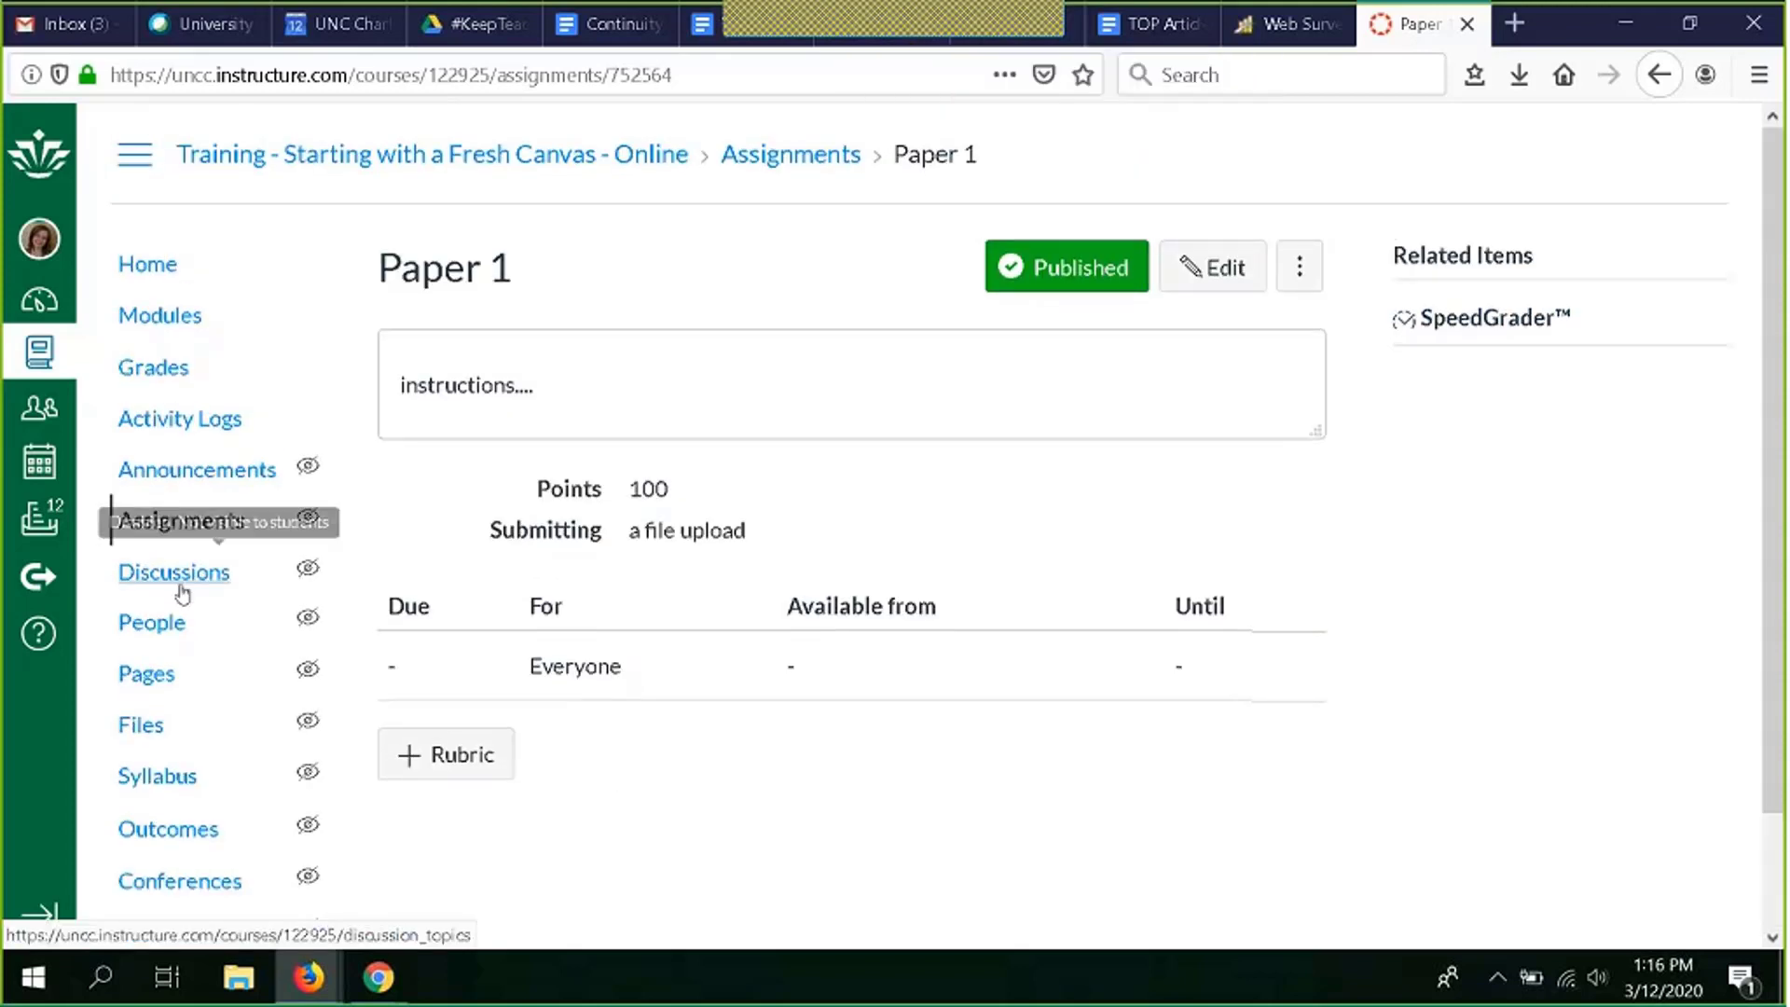
scroll(177, 591, "down", 3)
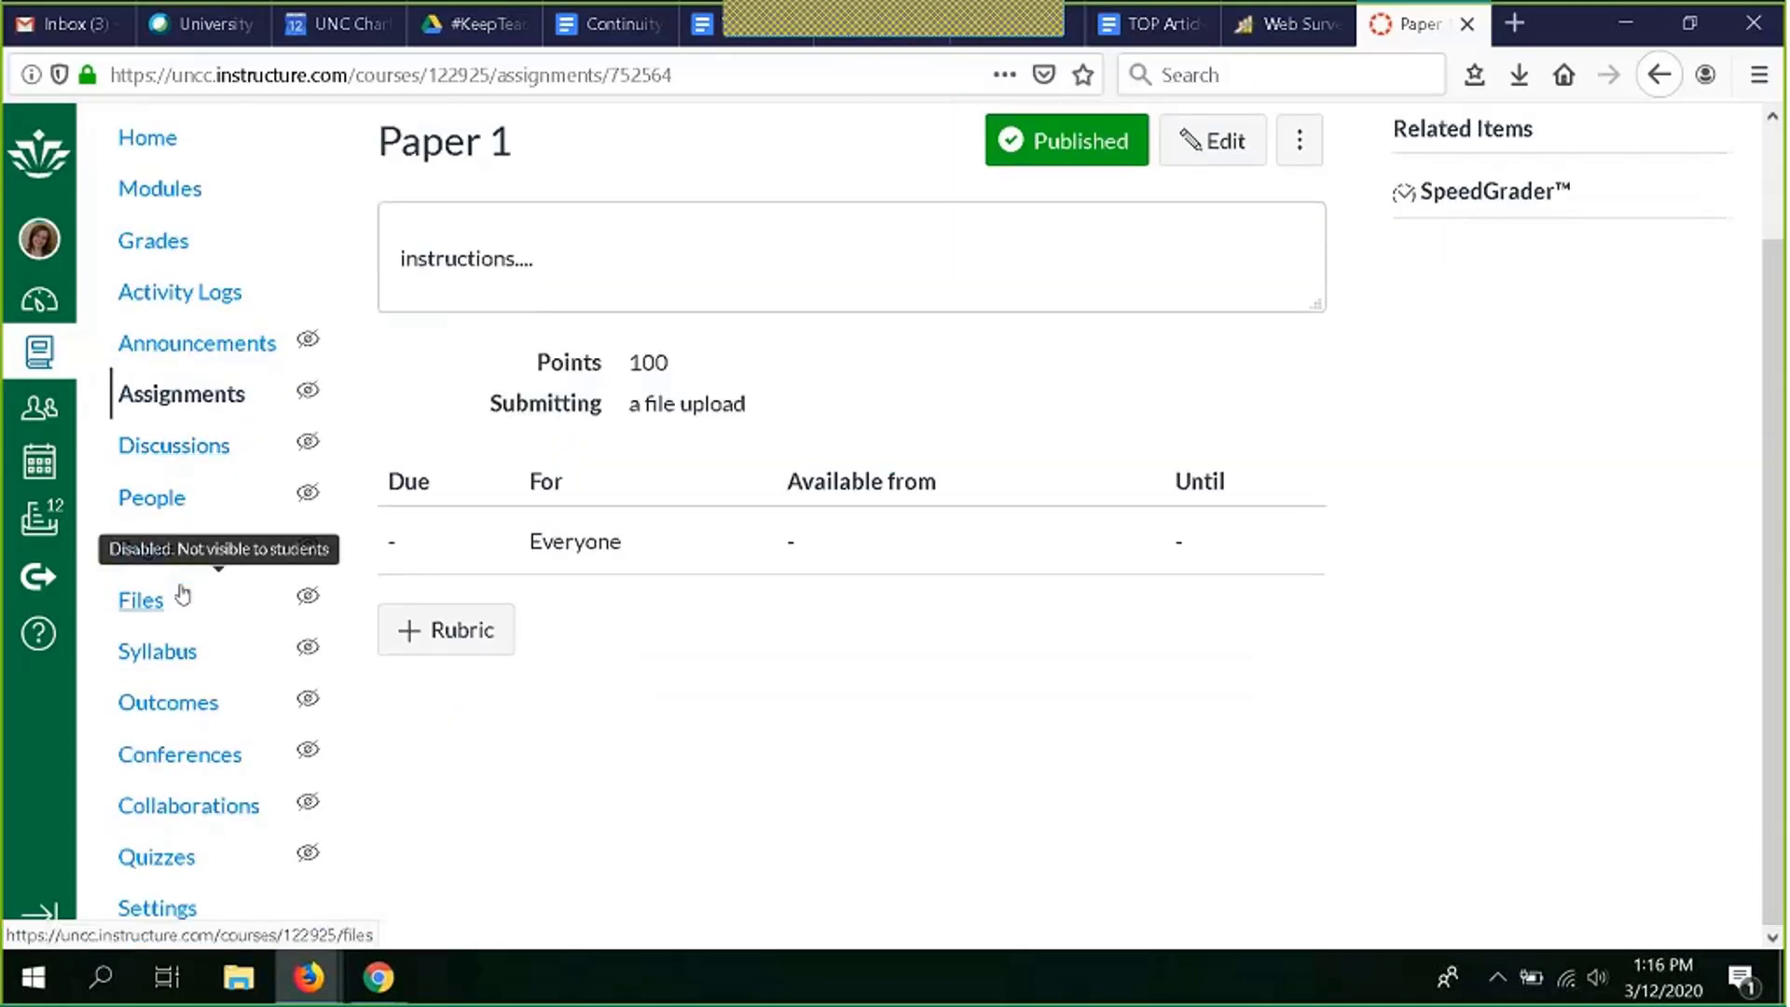
scroll(183, 593, "up", 3)
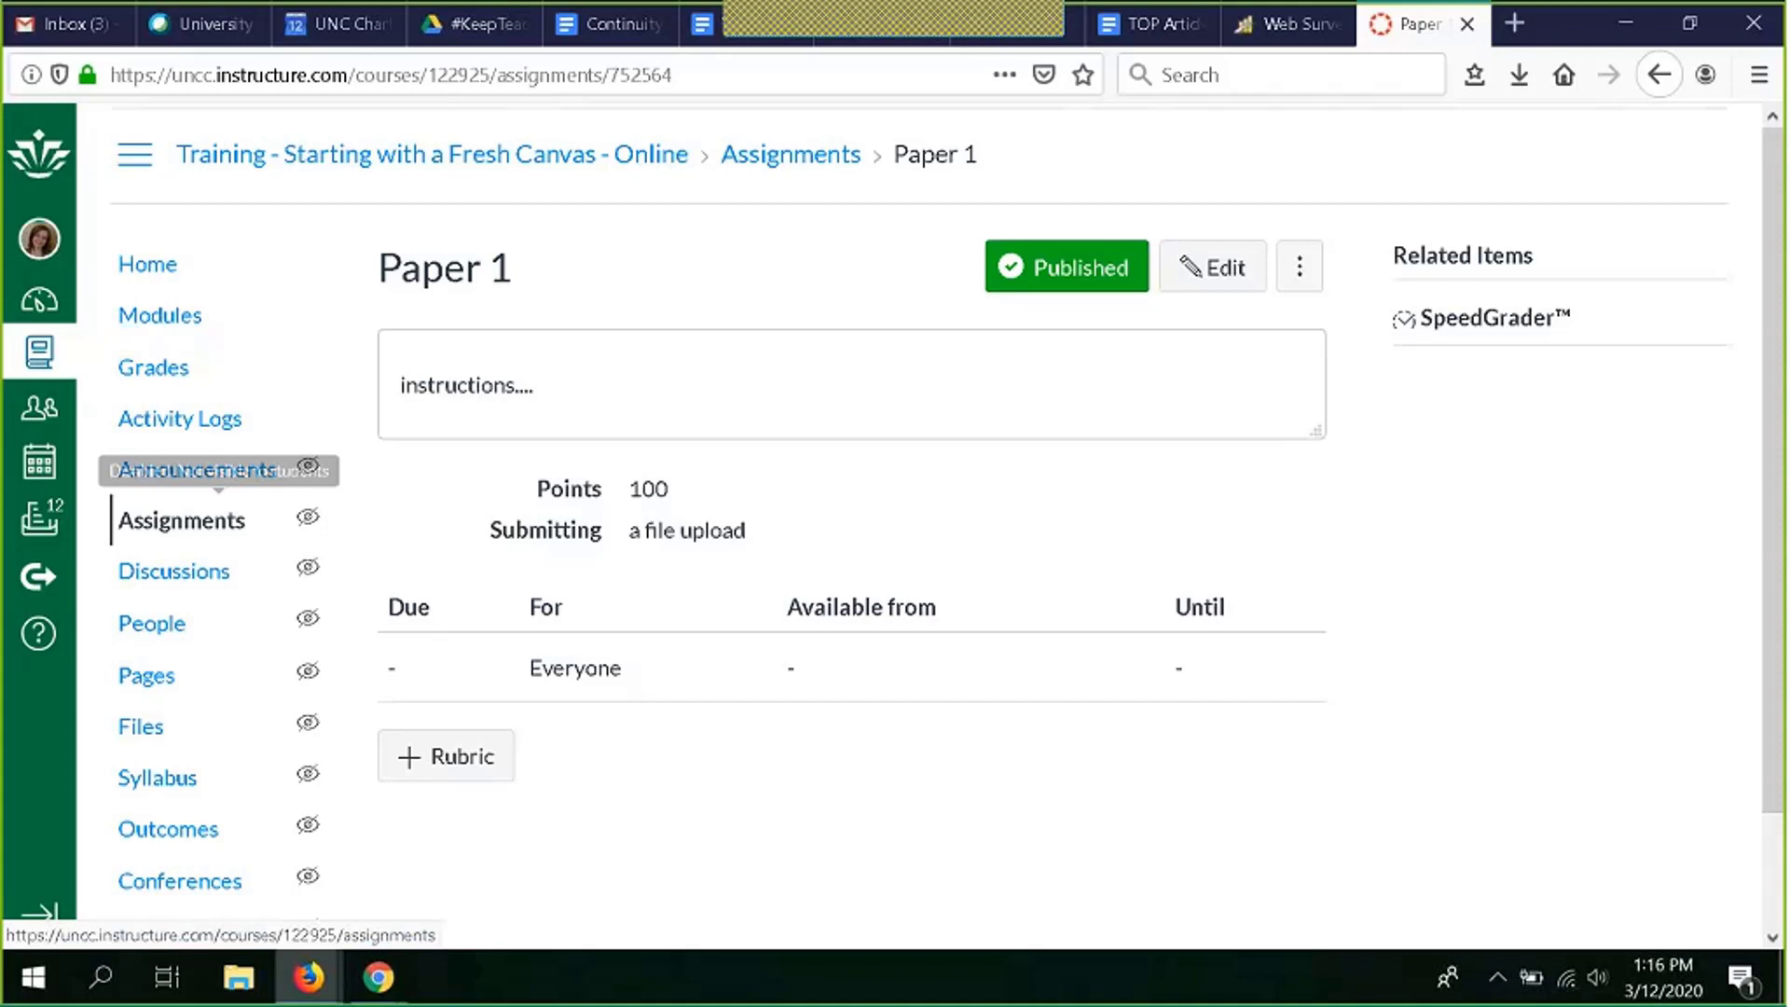
Step: Open the course's Modules page and examine its list of modules along with the course navigation links
scroll(250, 685, "down", 3)
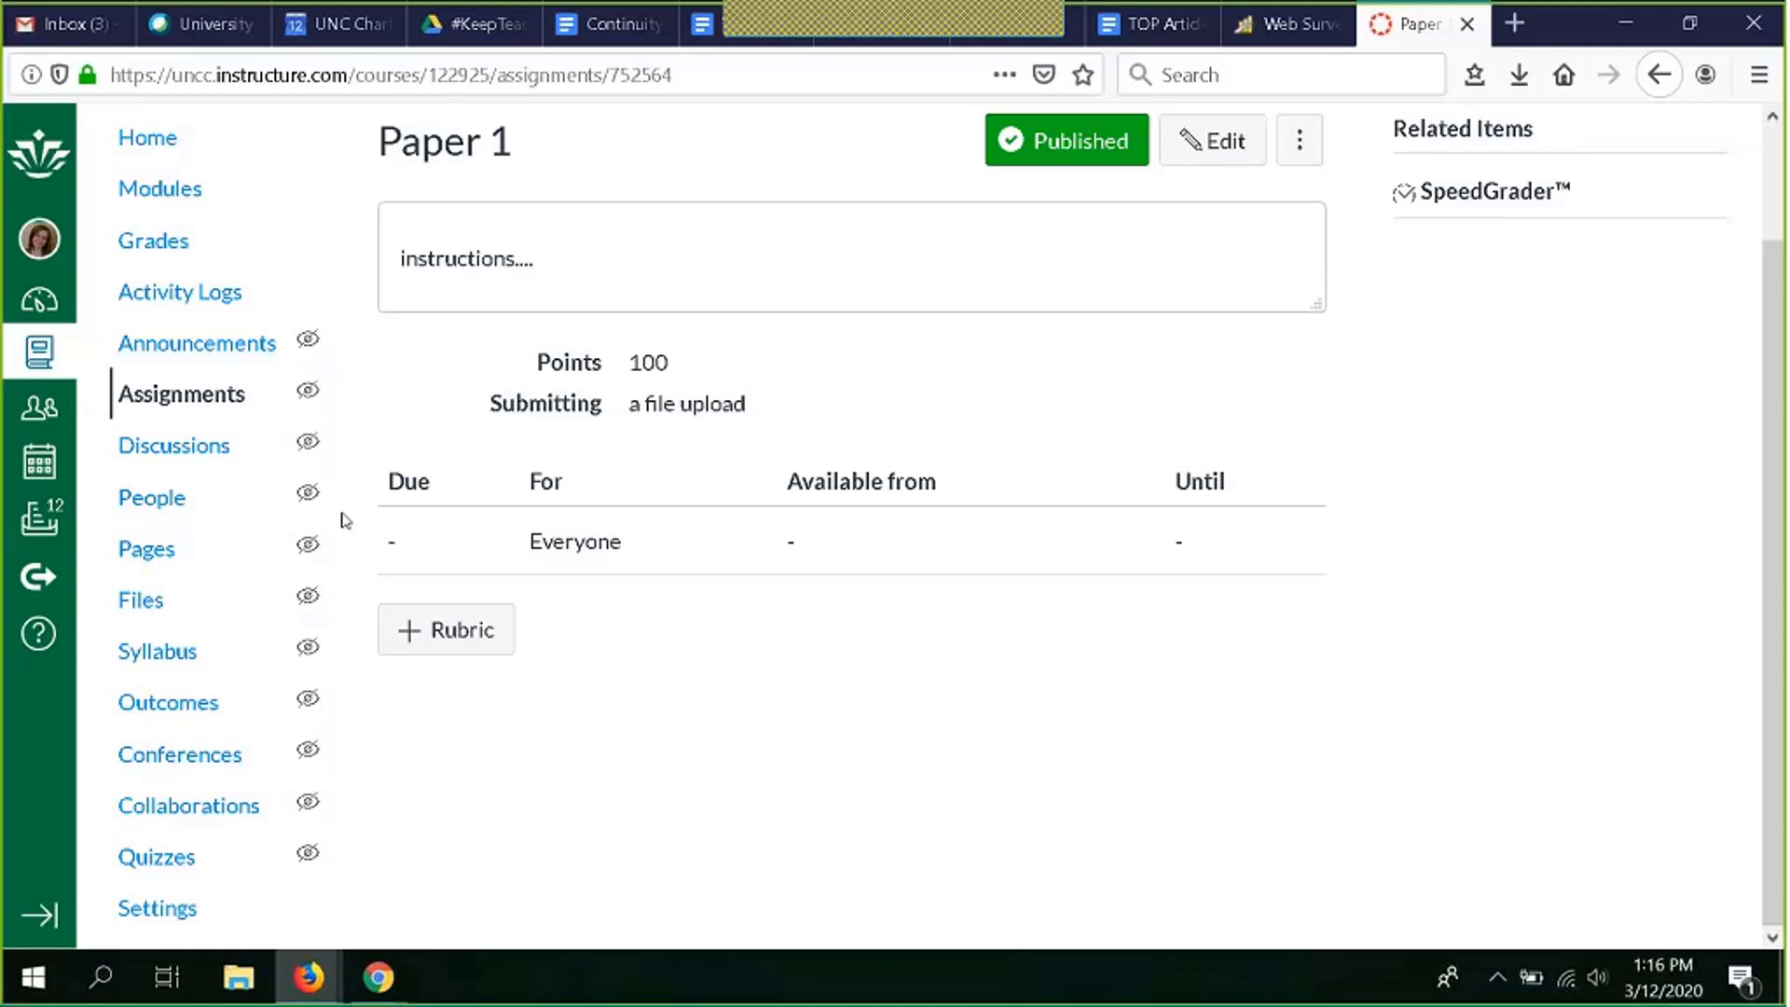
scroll(345, 519, "up", 2)
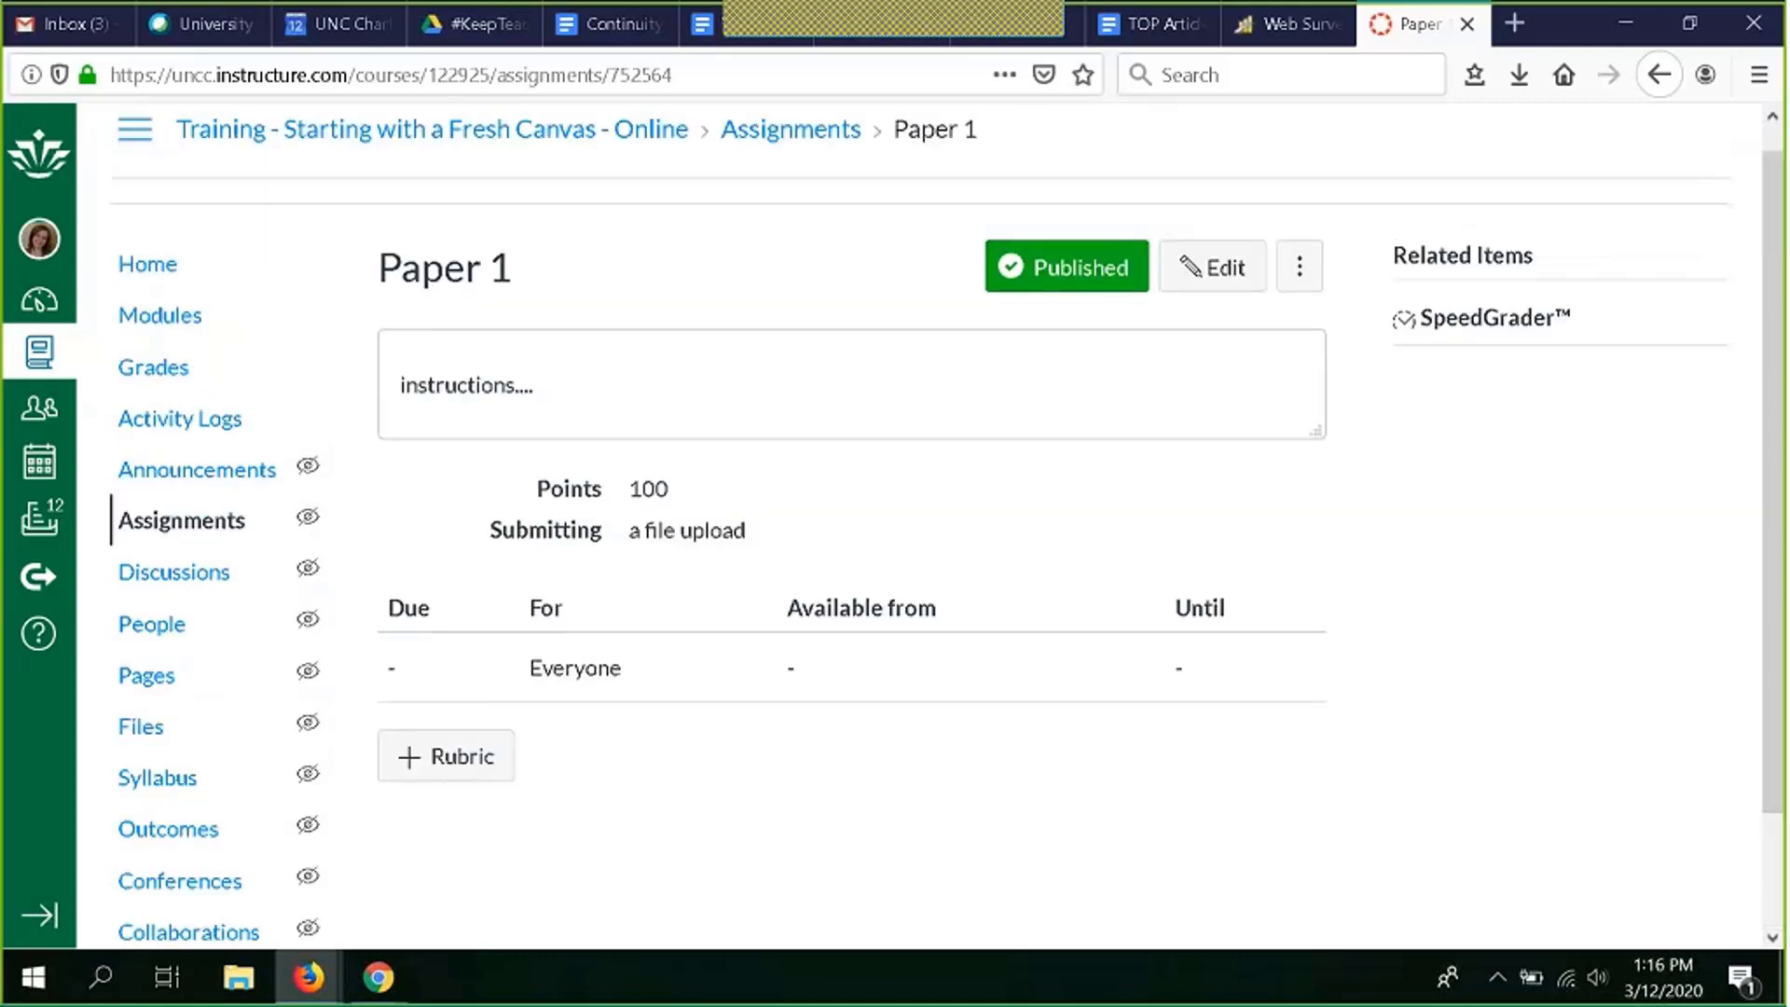
left_click(168, 314)
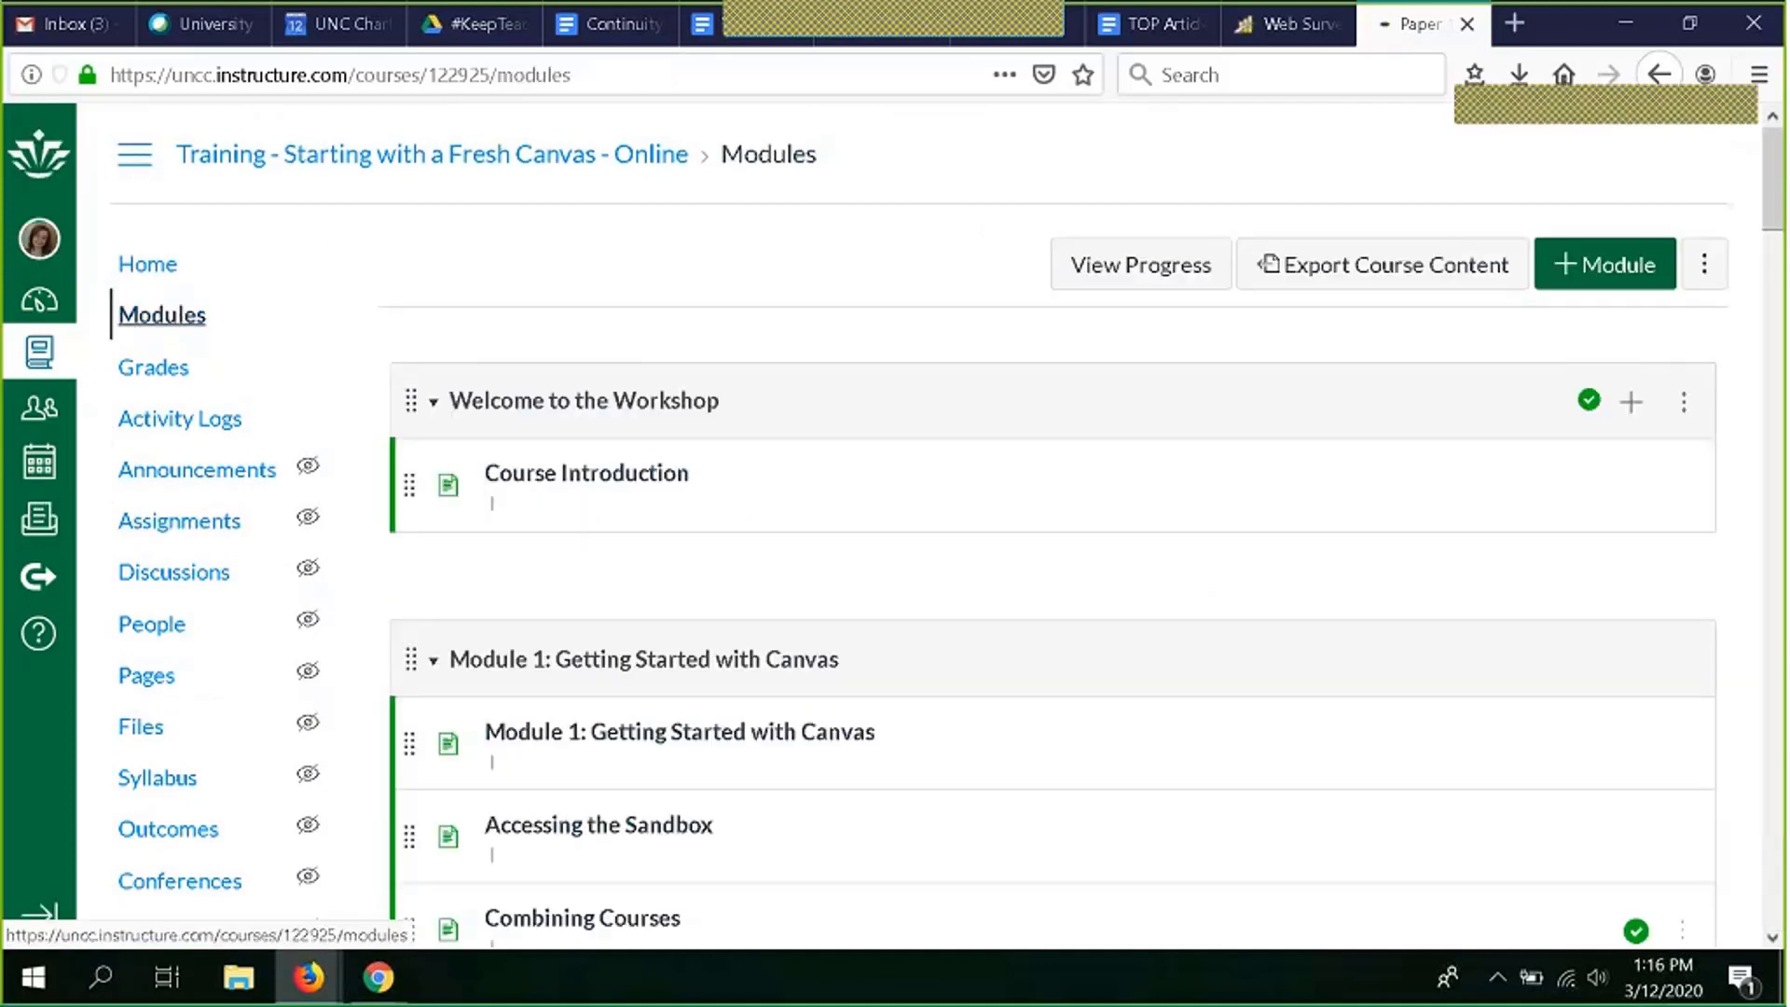
scroll(632, 318, "down", 2)
scroll(632, 318, "down", 8)
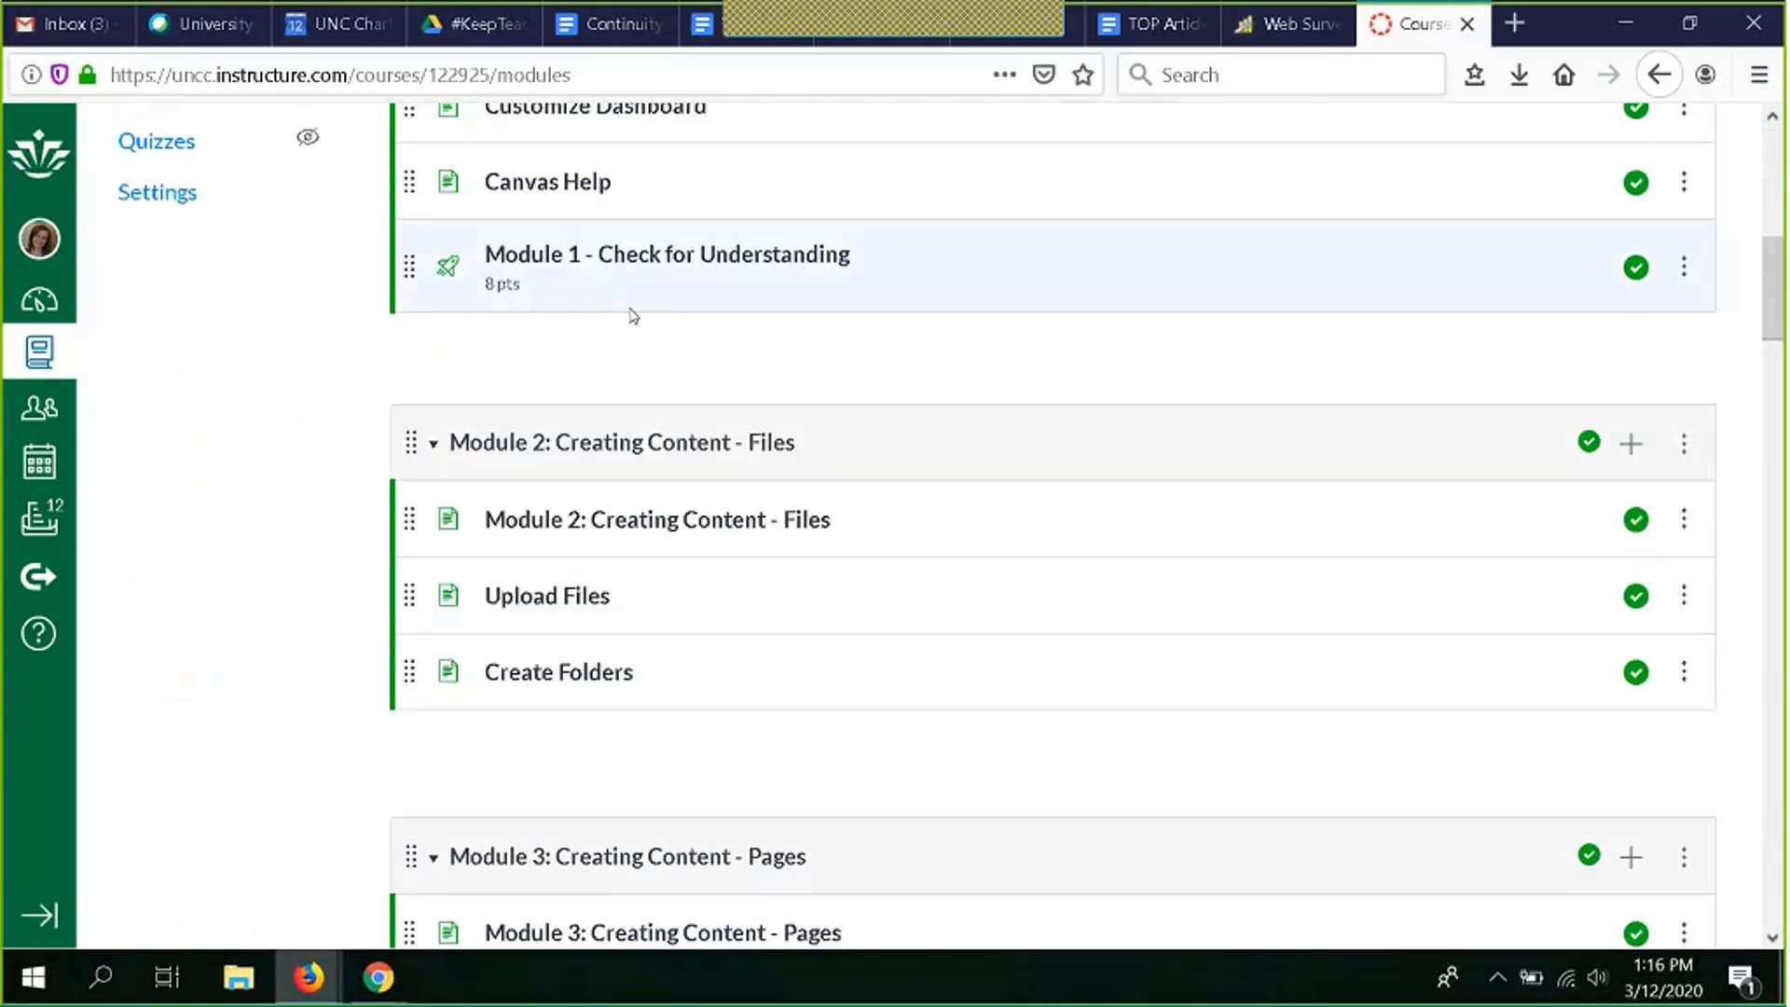
scroll(632, 315, "up", 2)
scroll(632, 315, "up", 8)
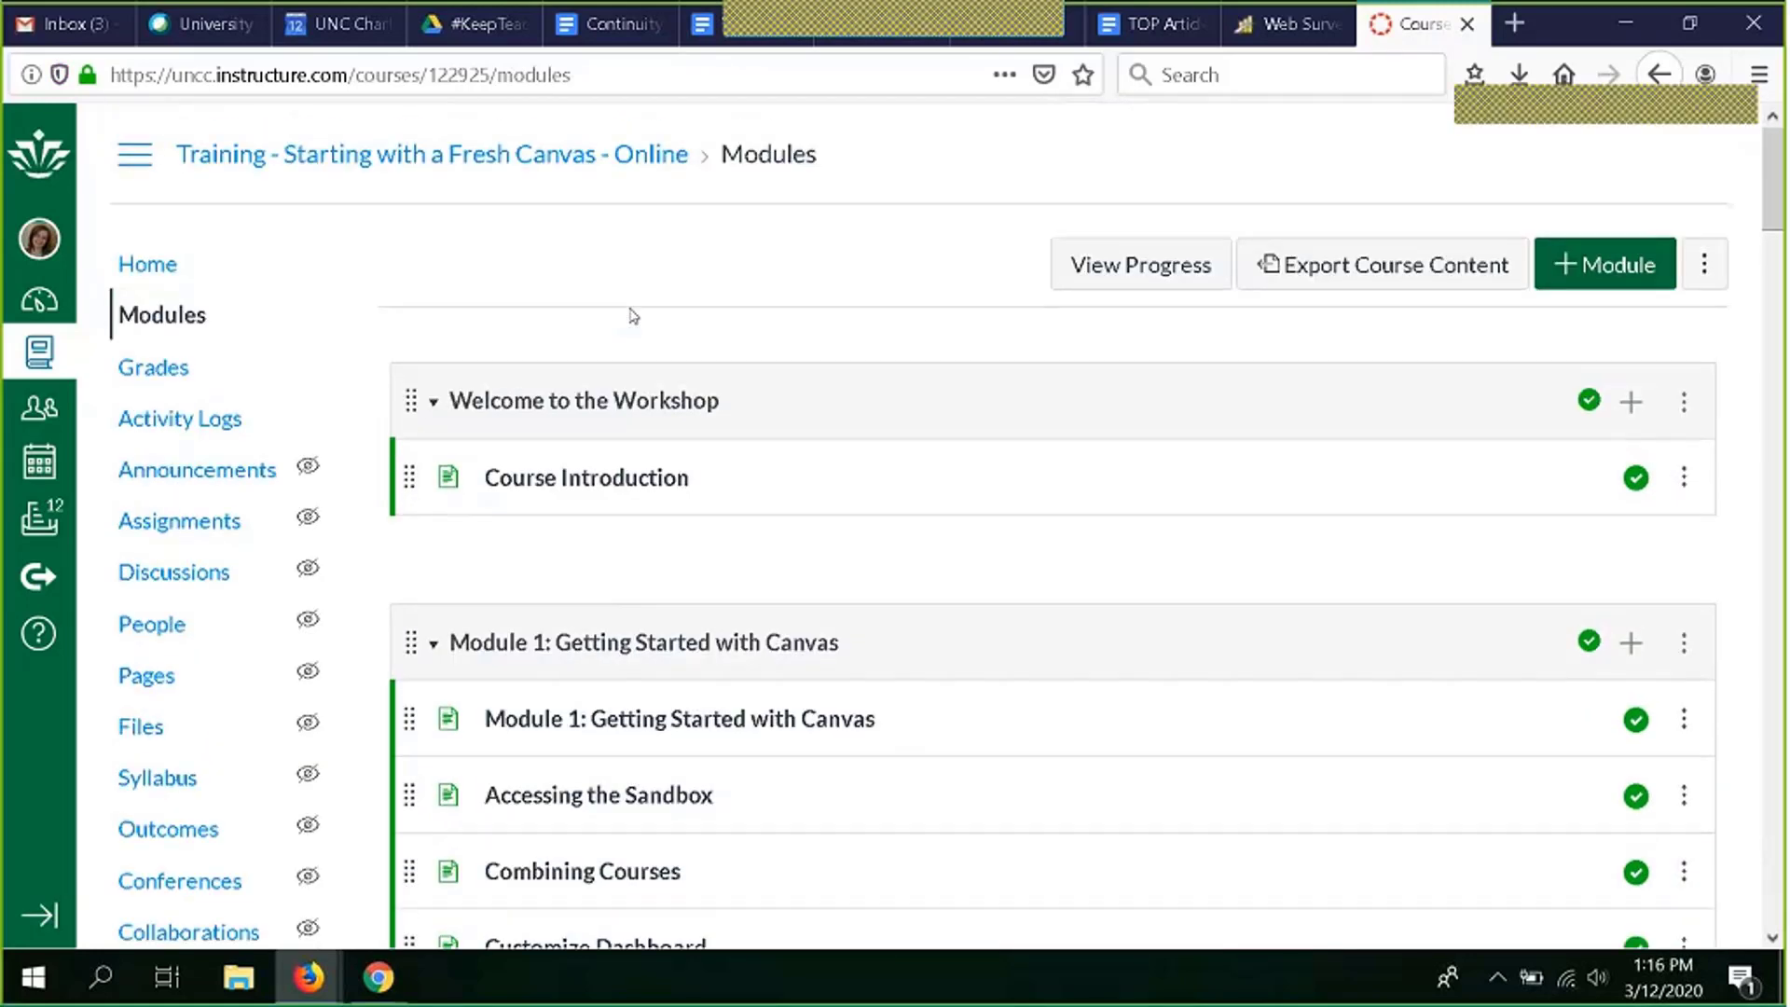
scroll(227, 395, "down", 5)
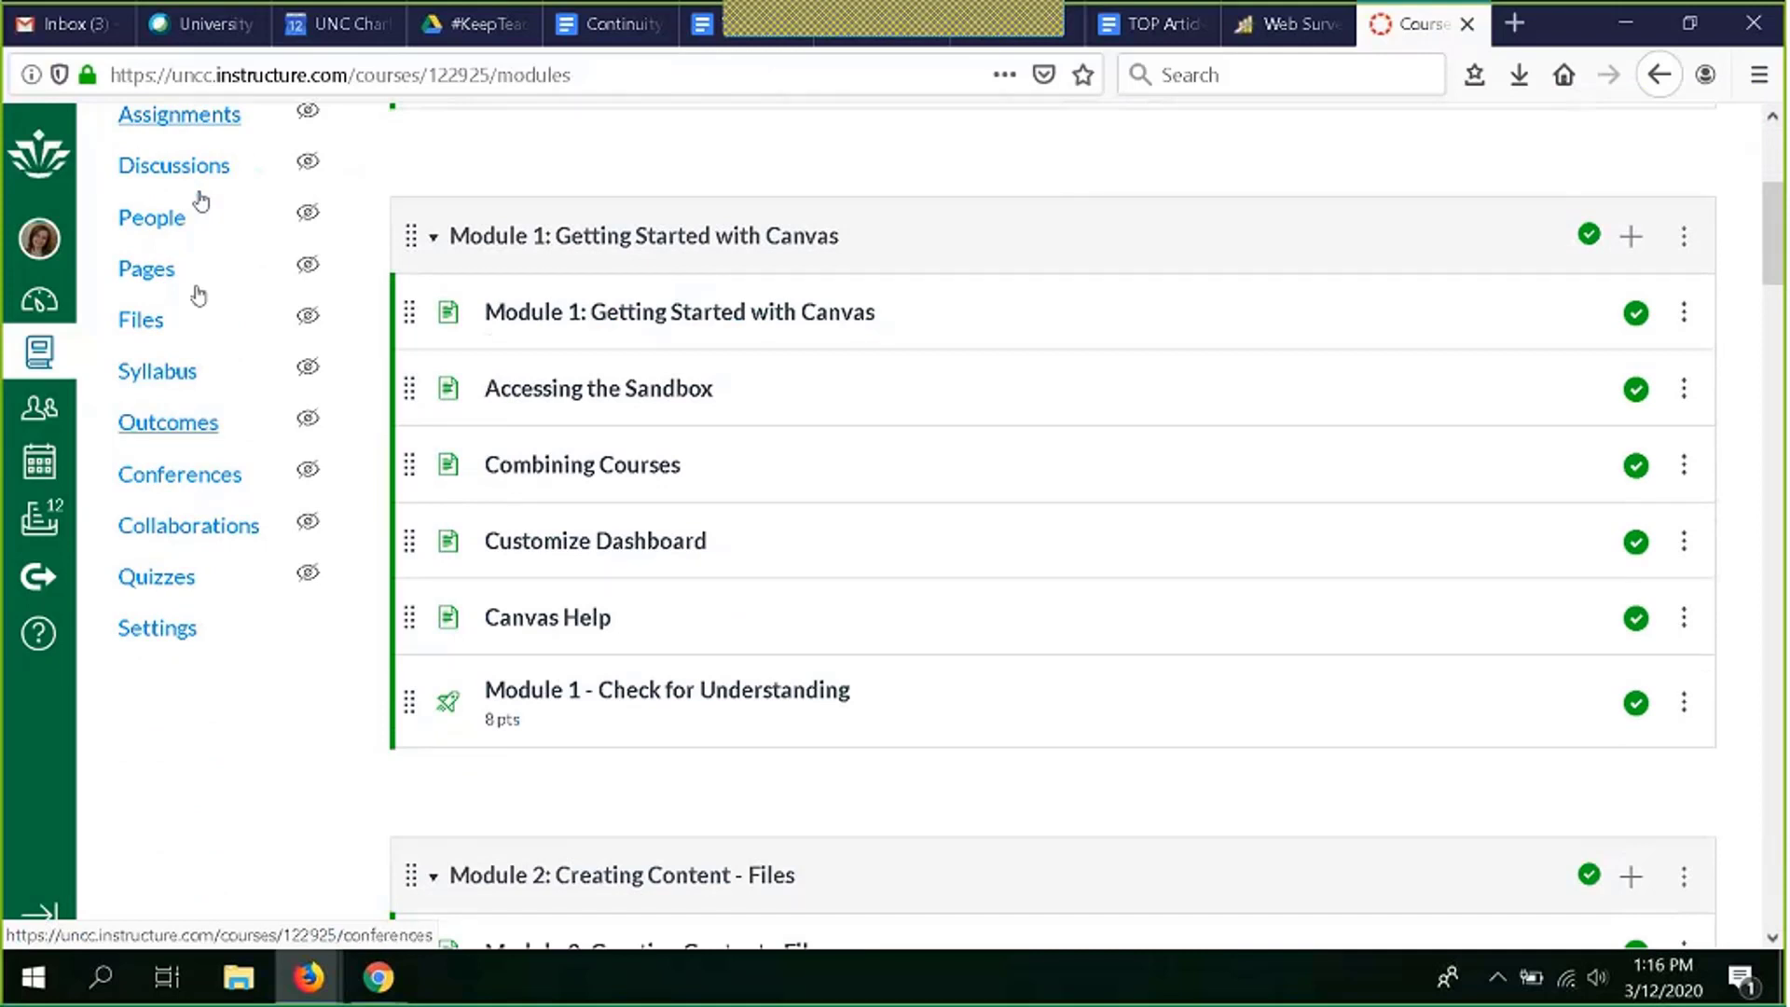
Step: Open the navigation section of the course settings and try enabling WebEx in the course navigation
left_click(161, 643)
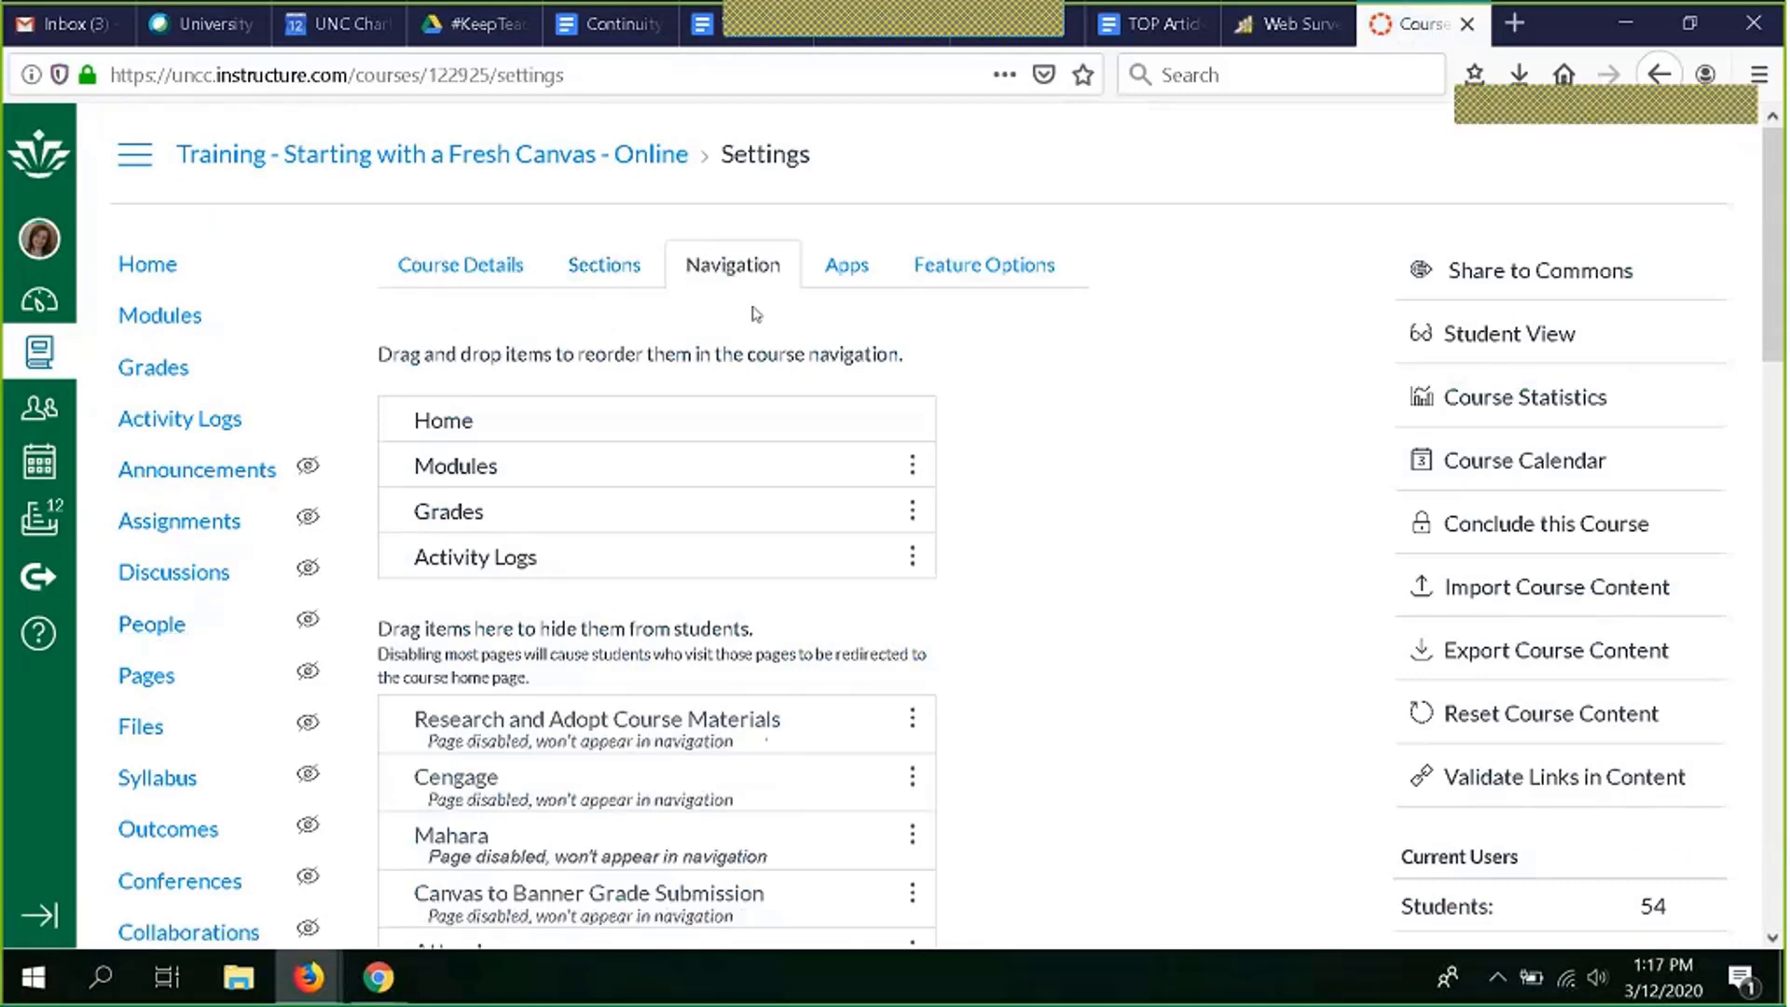
scroll(755, 312, "down", 1)
scroll(755, 312, "down", 2)
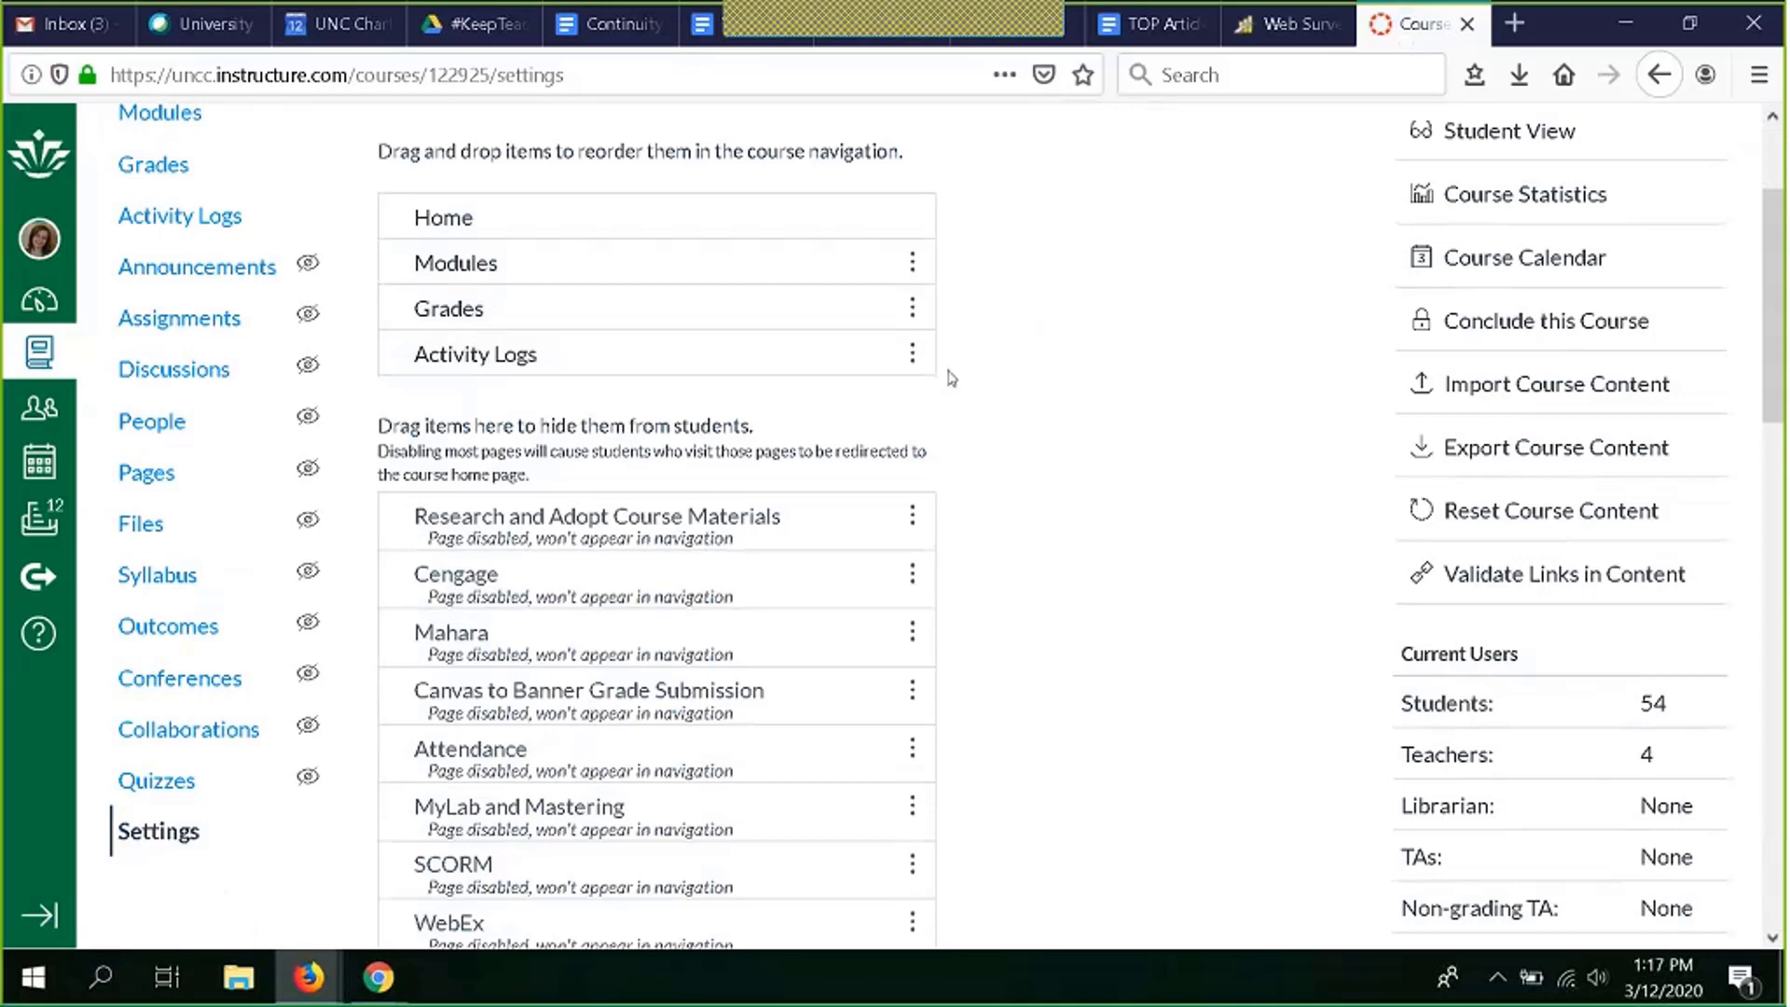
scroll(951, 373, "down", 4)
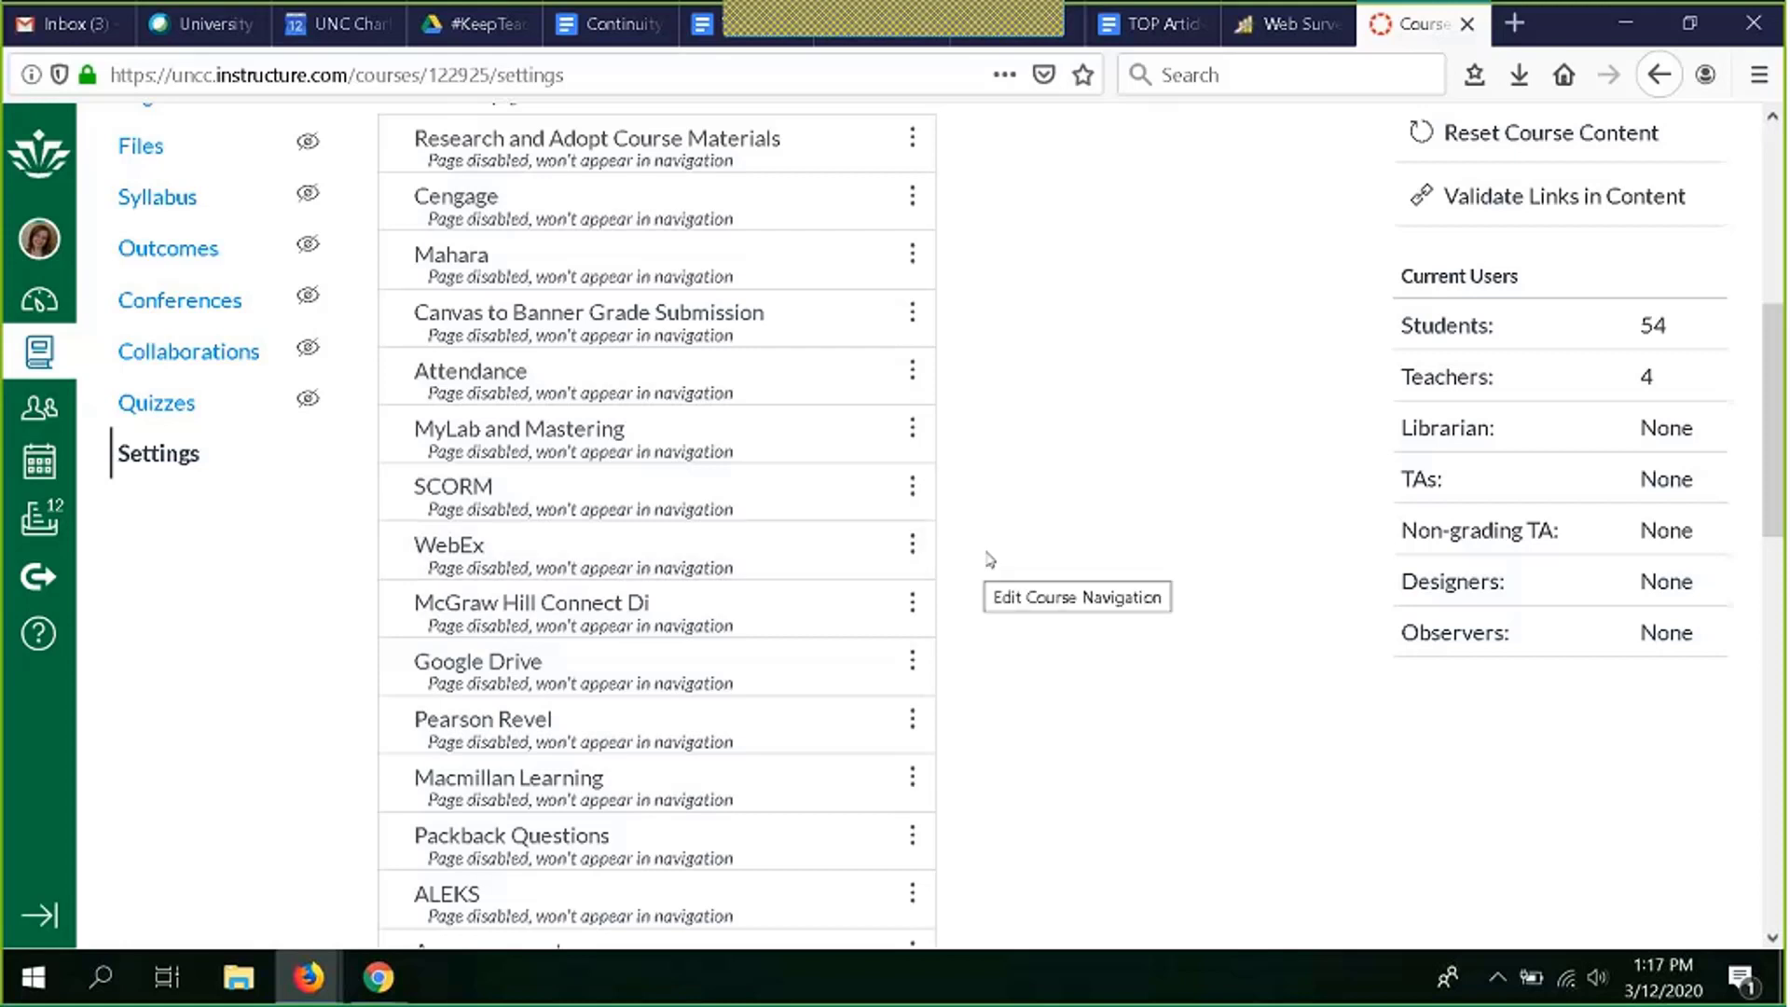
scroll(990, 560, "up", 2)
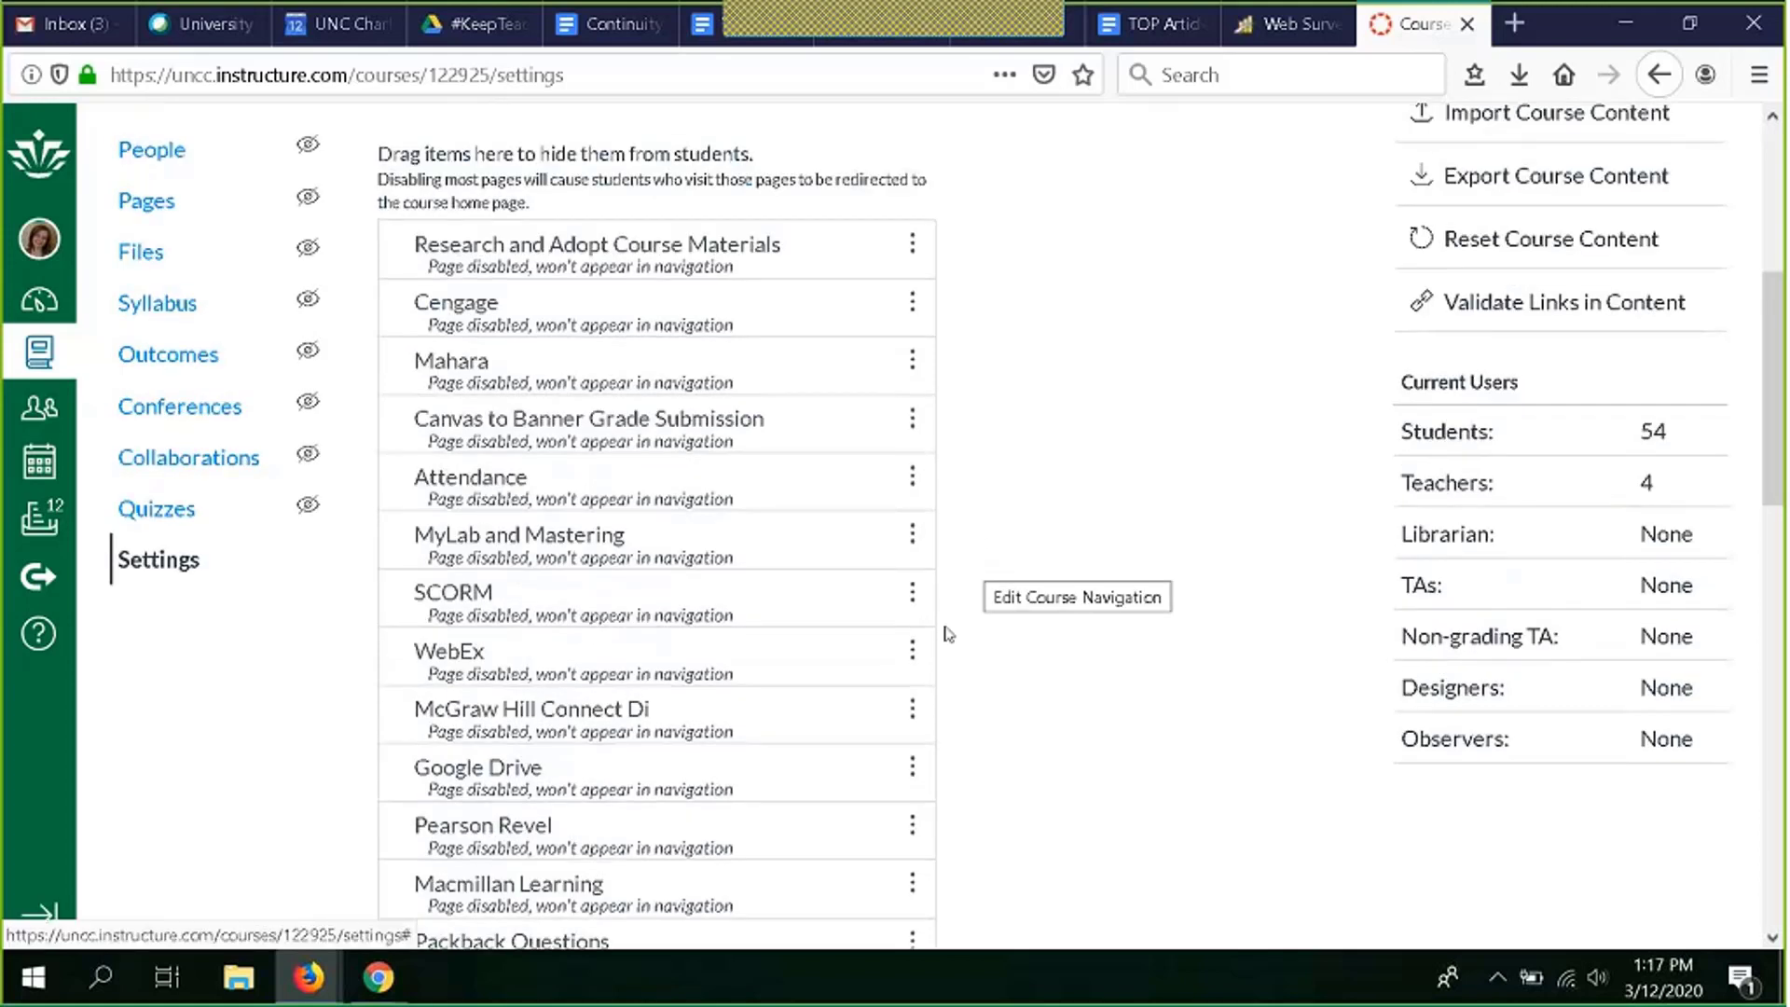
left_click(913, 650)
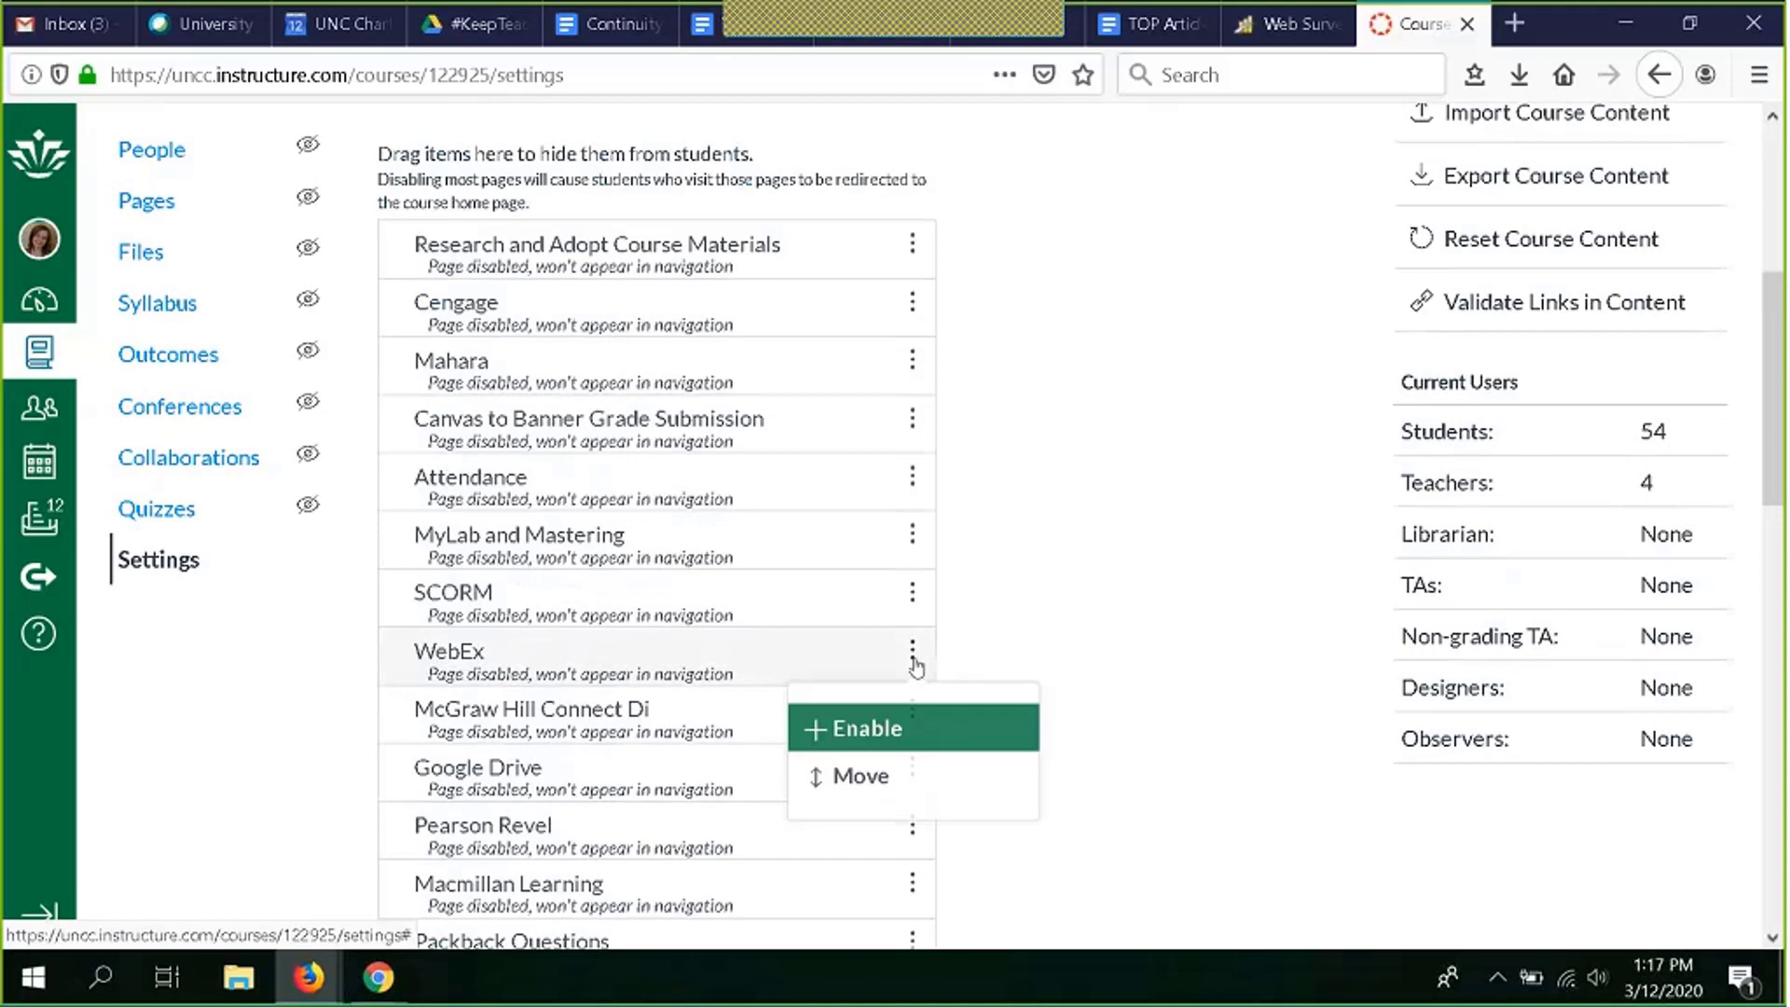
left_click(911, 732)
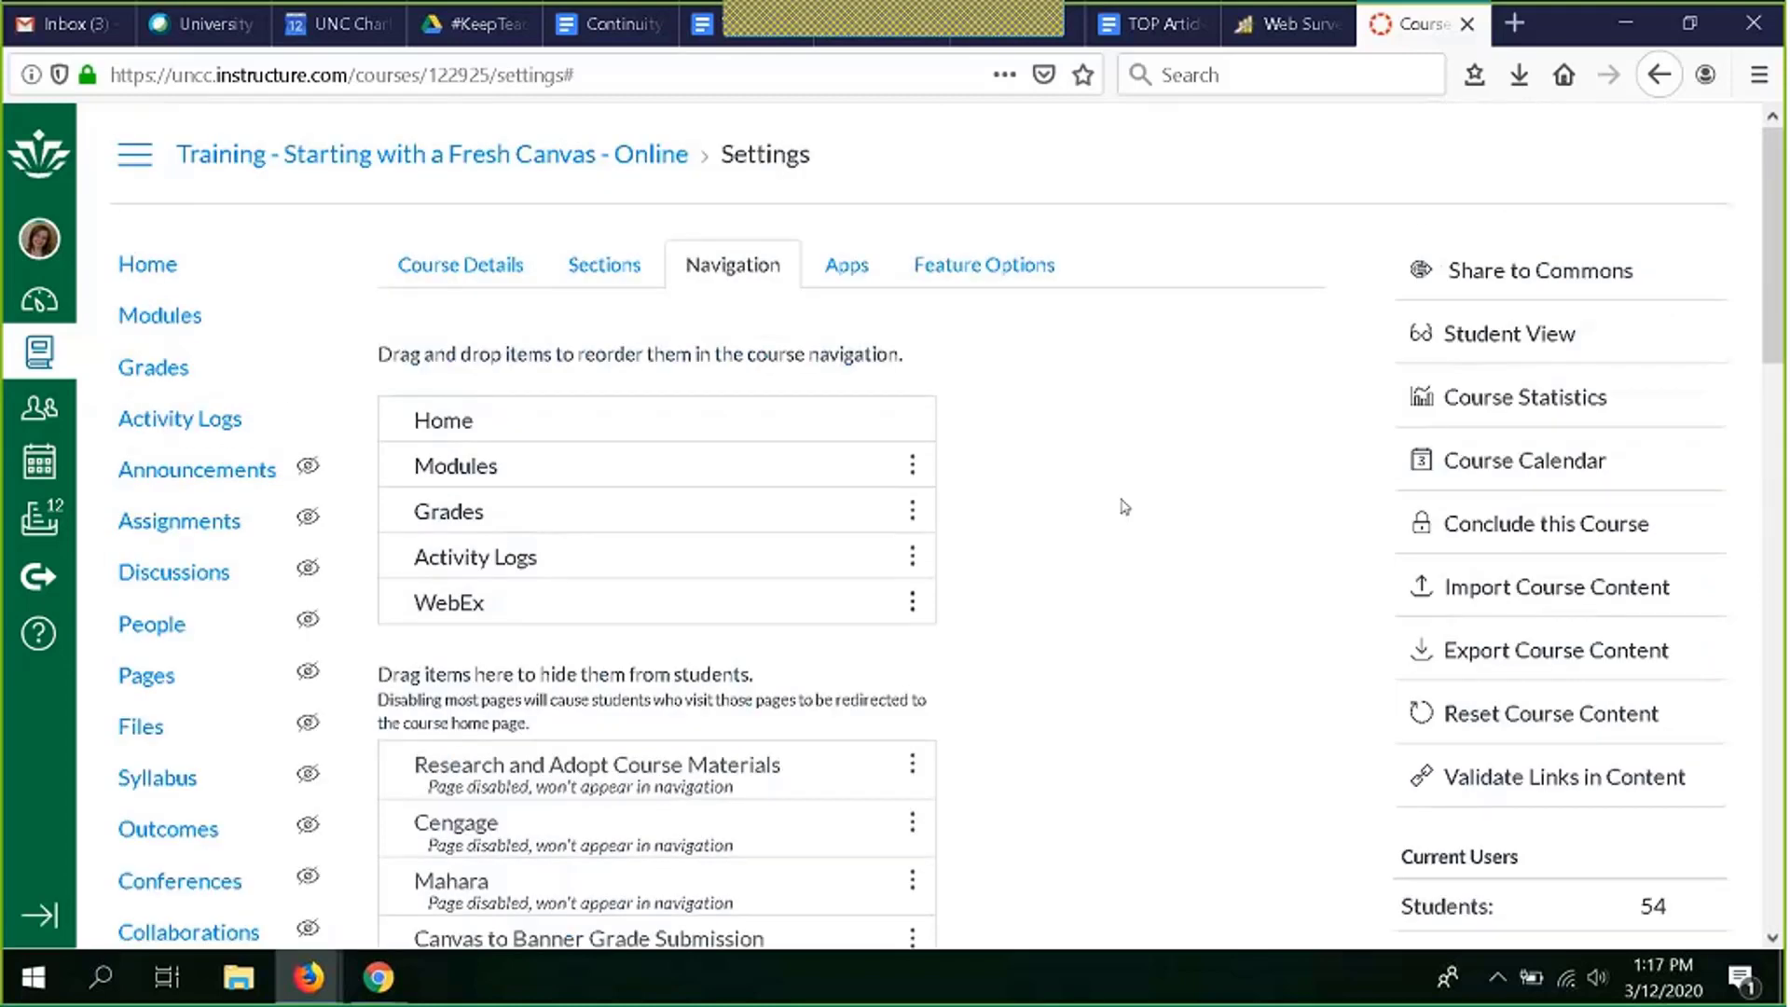
left_click_drag(795, 759, 774, 727)
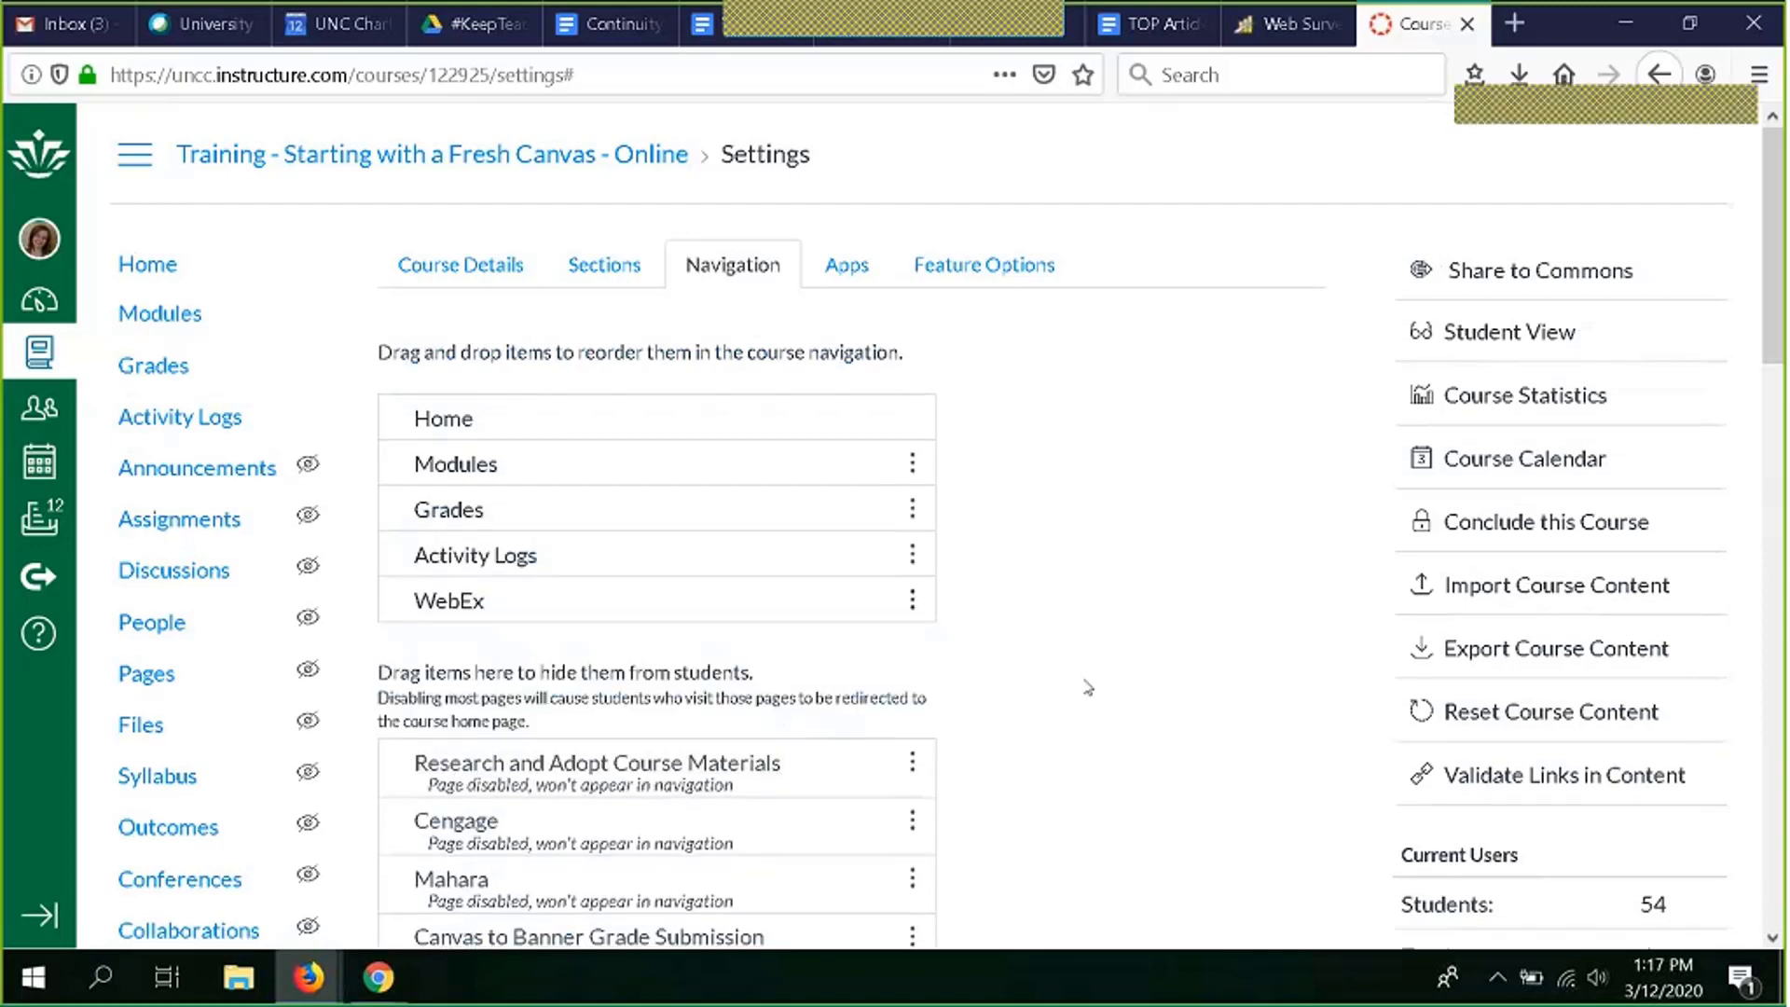
Step: Examine the full lists of enabled and hidden course navigation items, down to the save option
scroll(1087, 687, "down", 3)
scroll(1087, 688, "down", 5)
scroll(1087, 687, "up", 8)
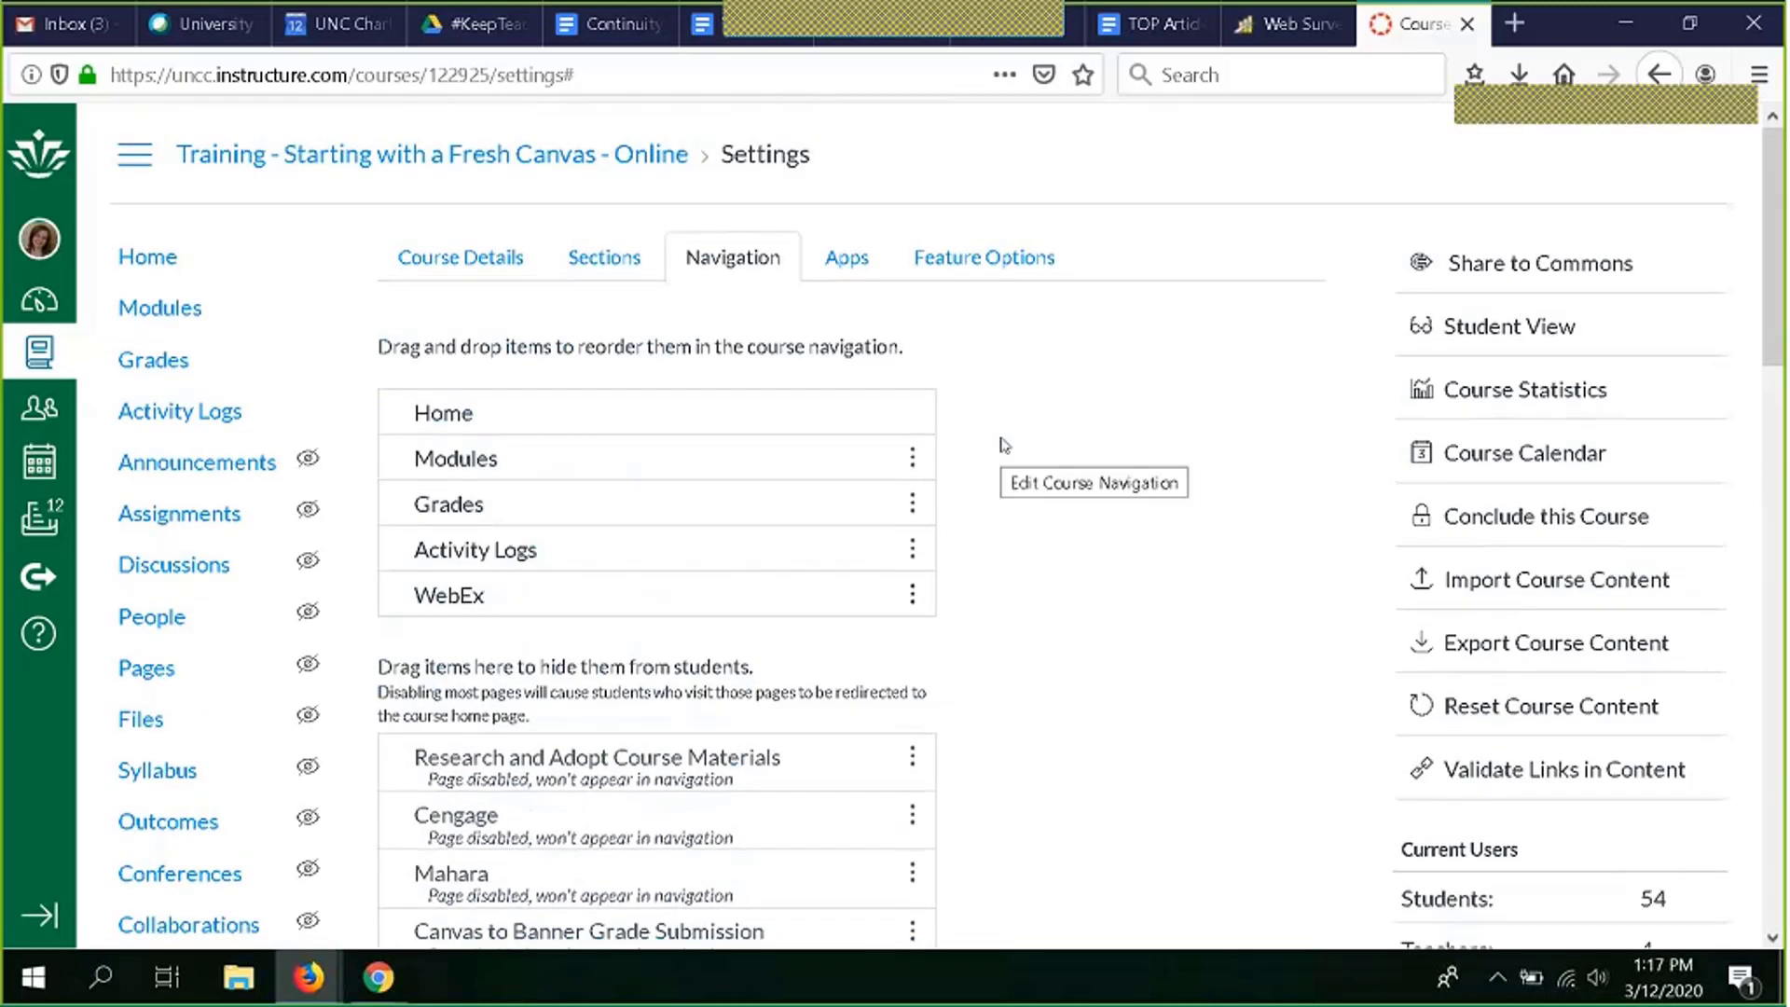
scroll(998, 443, "down", 7)
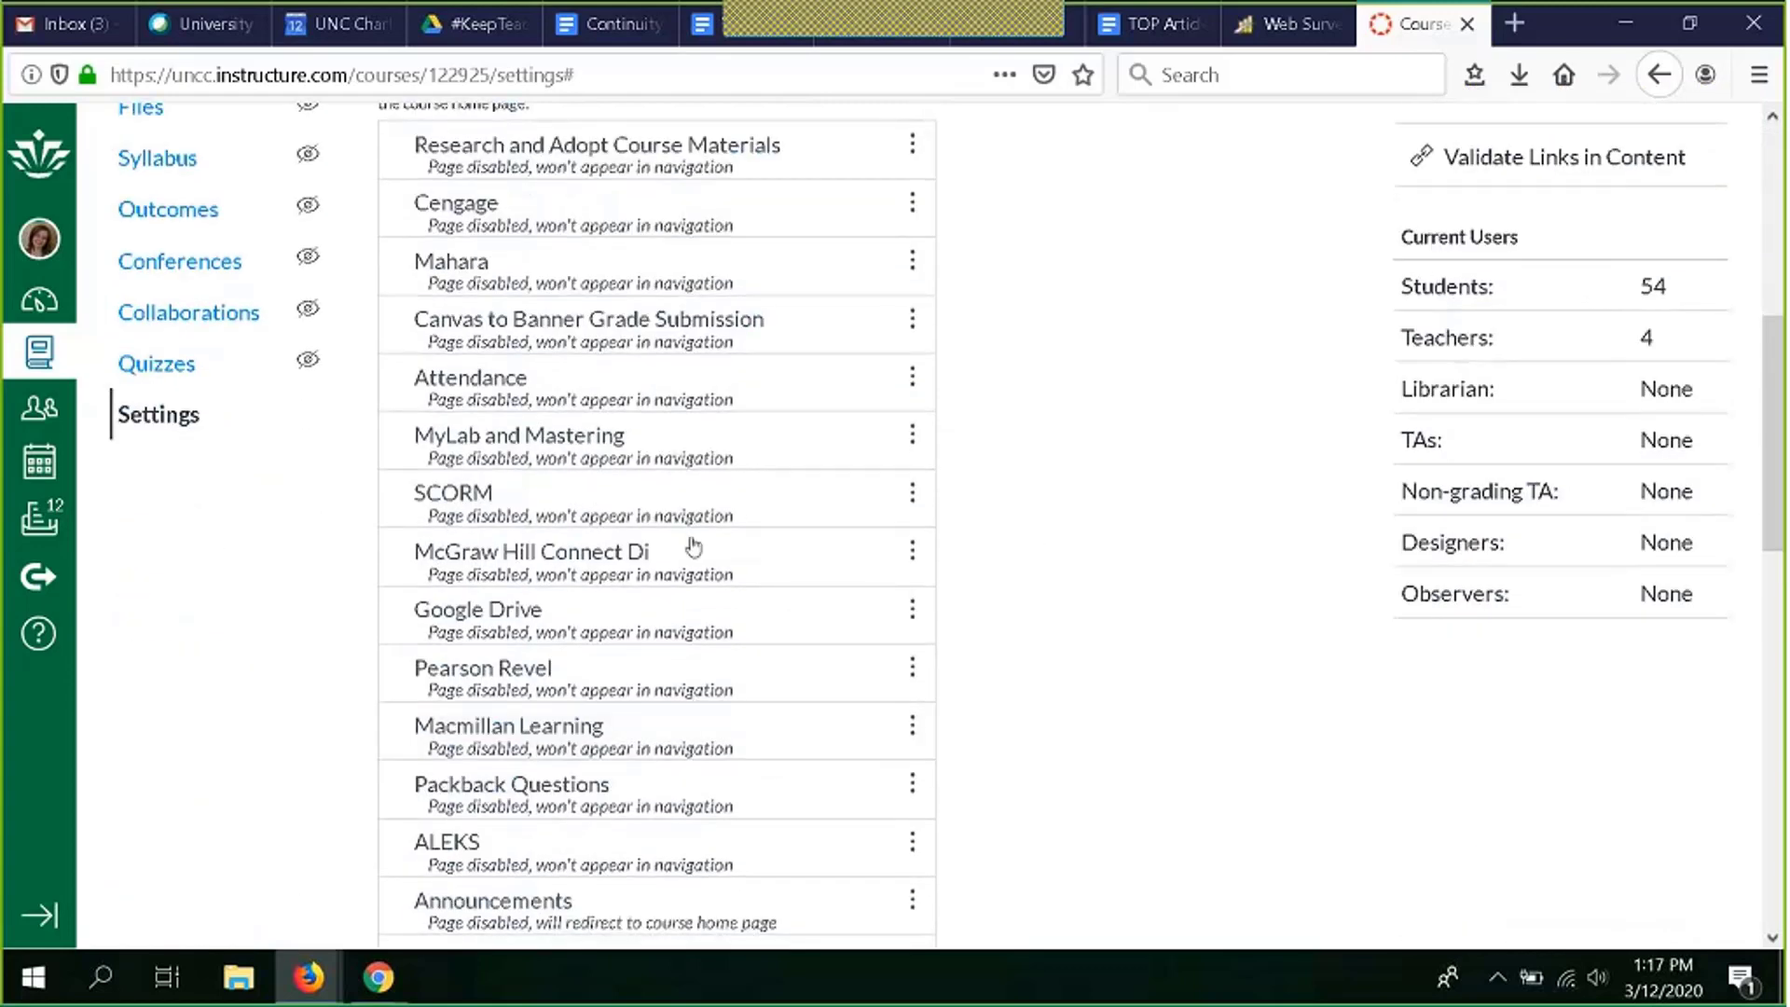
scroll(1059, 541, "down", 4)
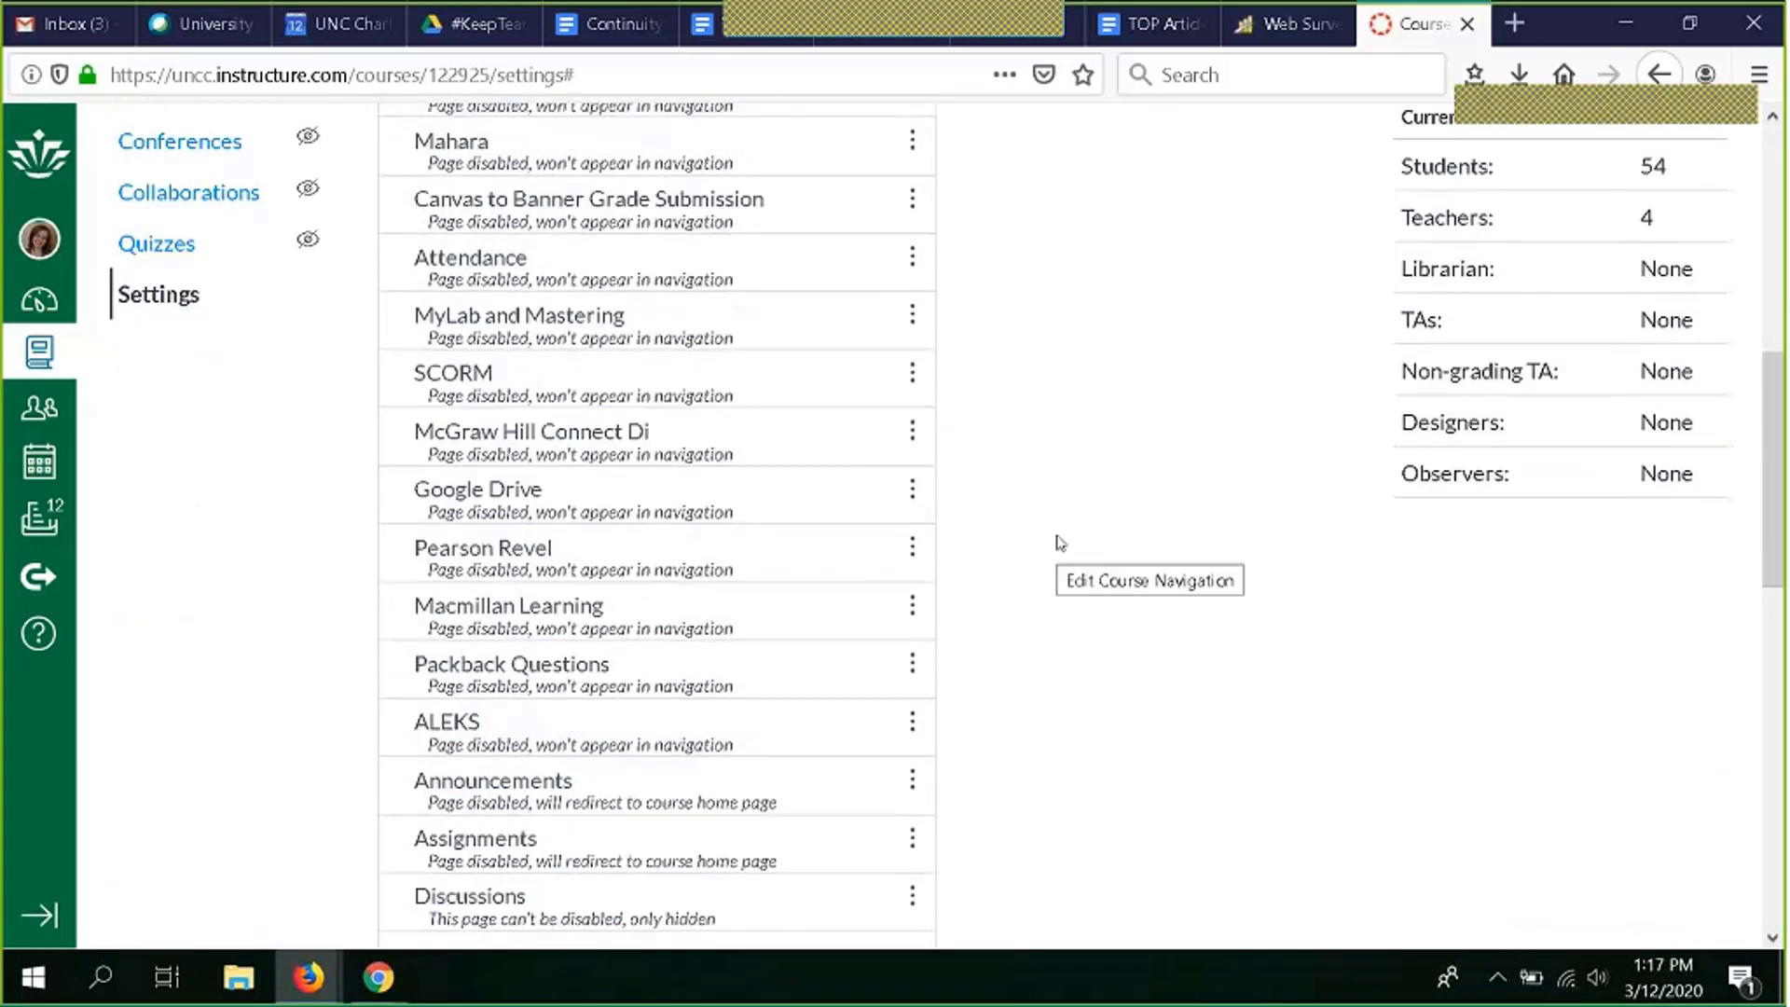
scroll(1060, 543, "up", 1)
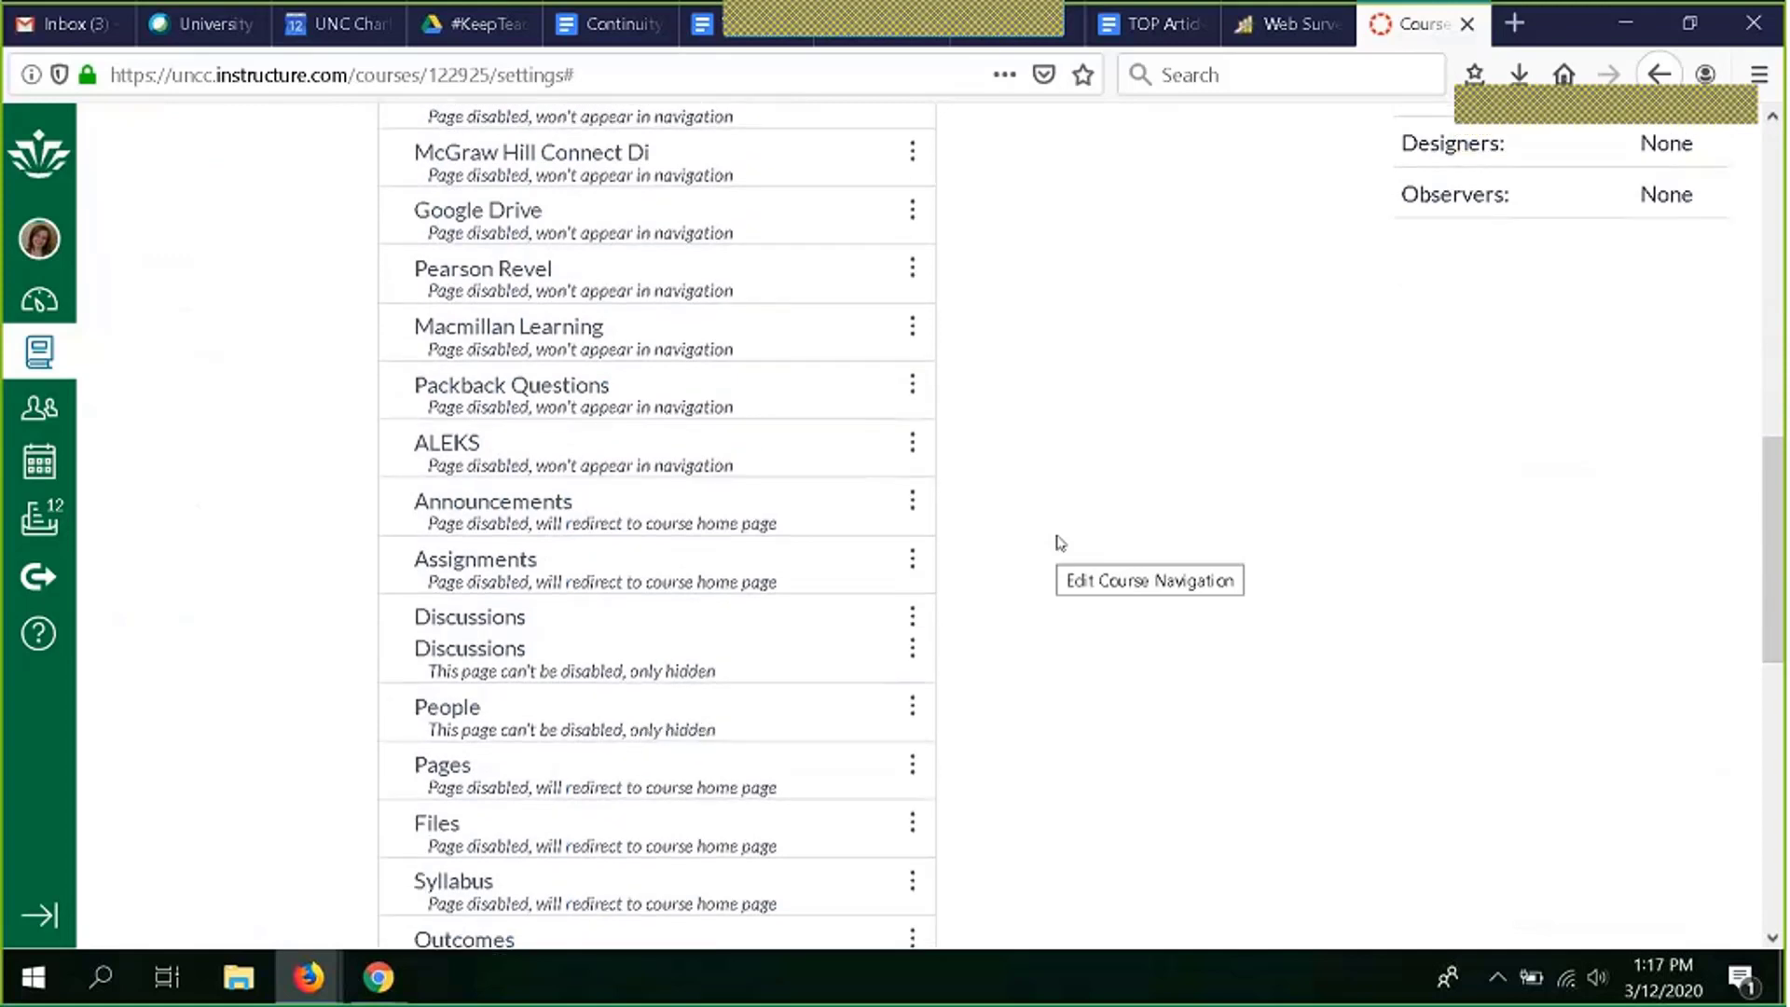
scroll(1060, 543, "up", 4)
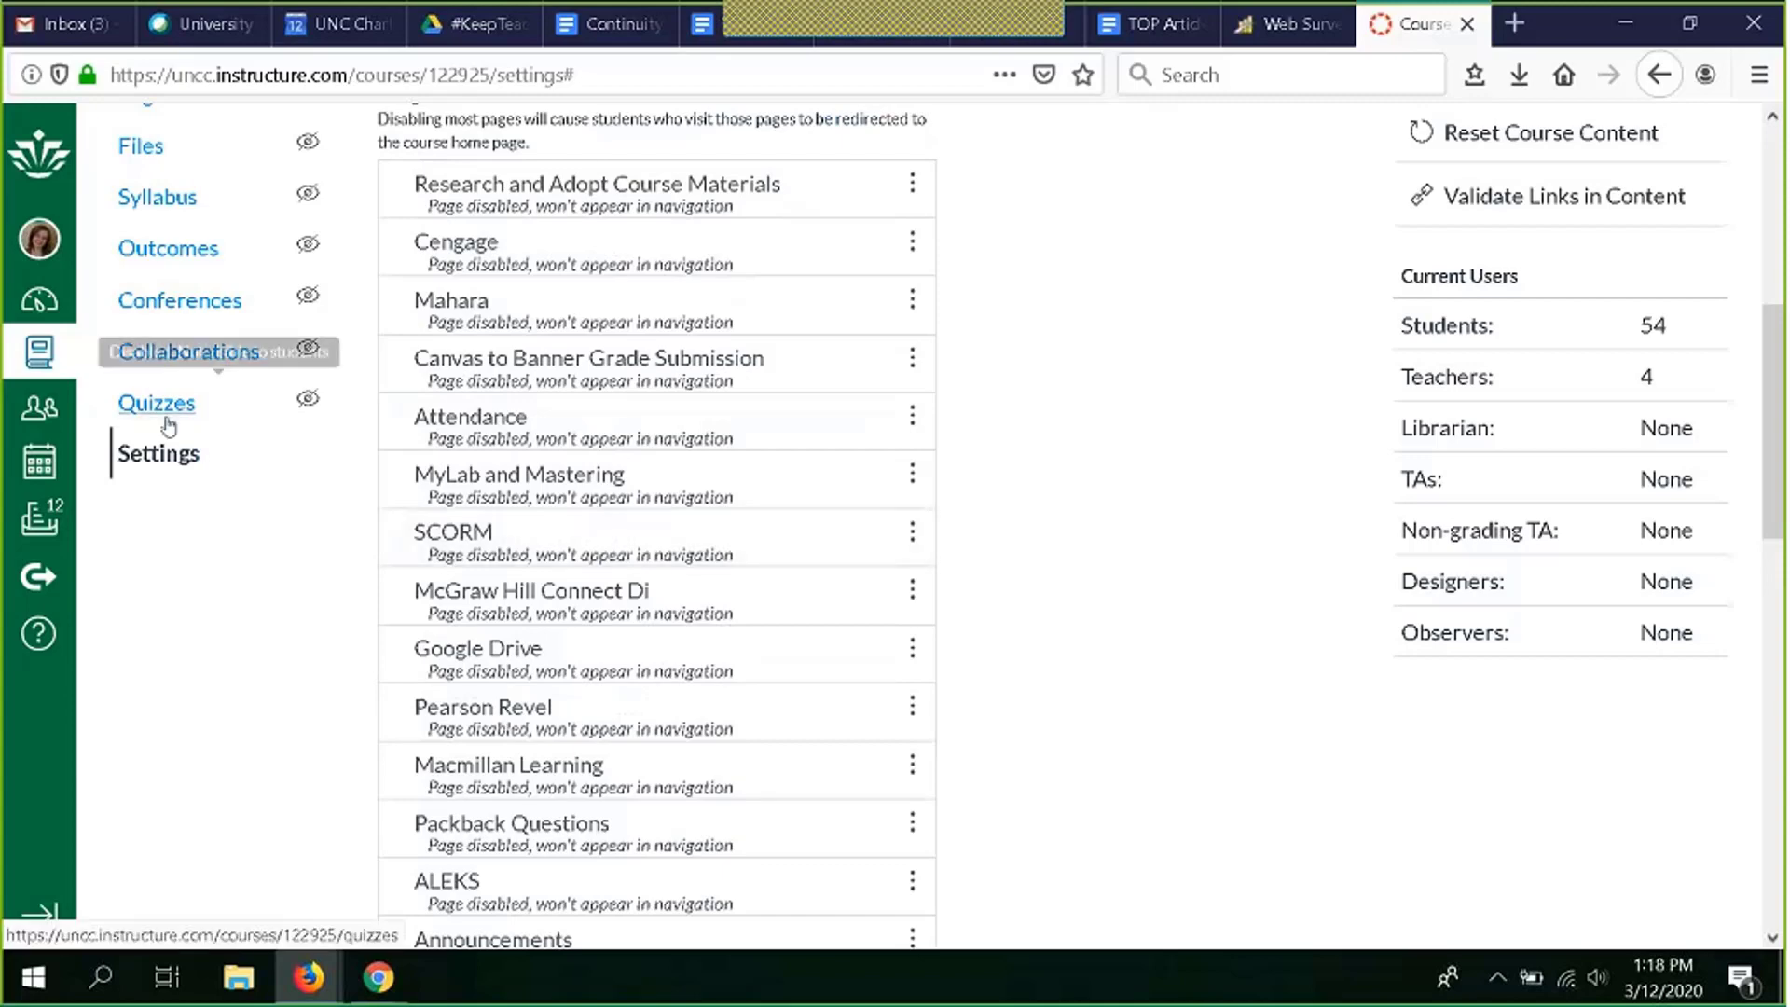
scroll(967, 551, "down", 1)
scroll(967, 551, "down", 8)
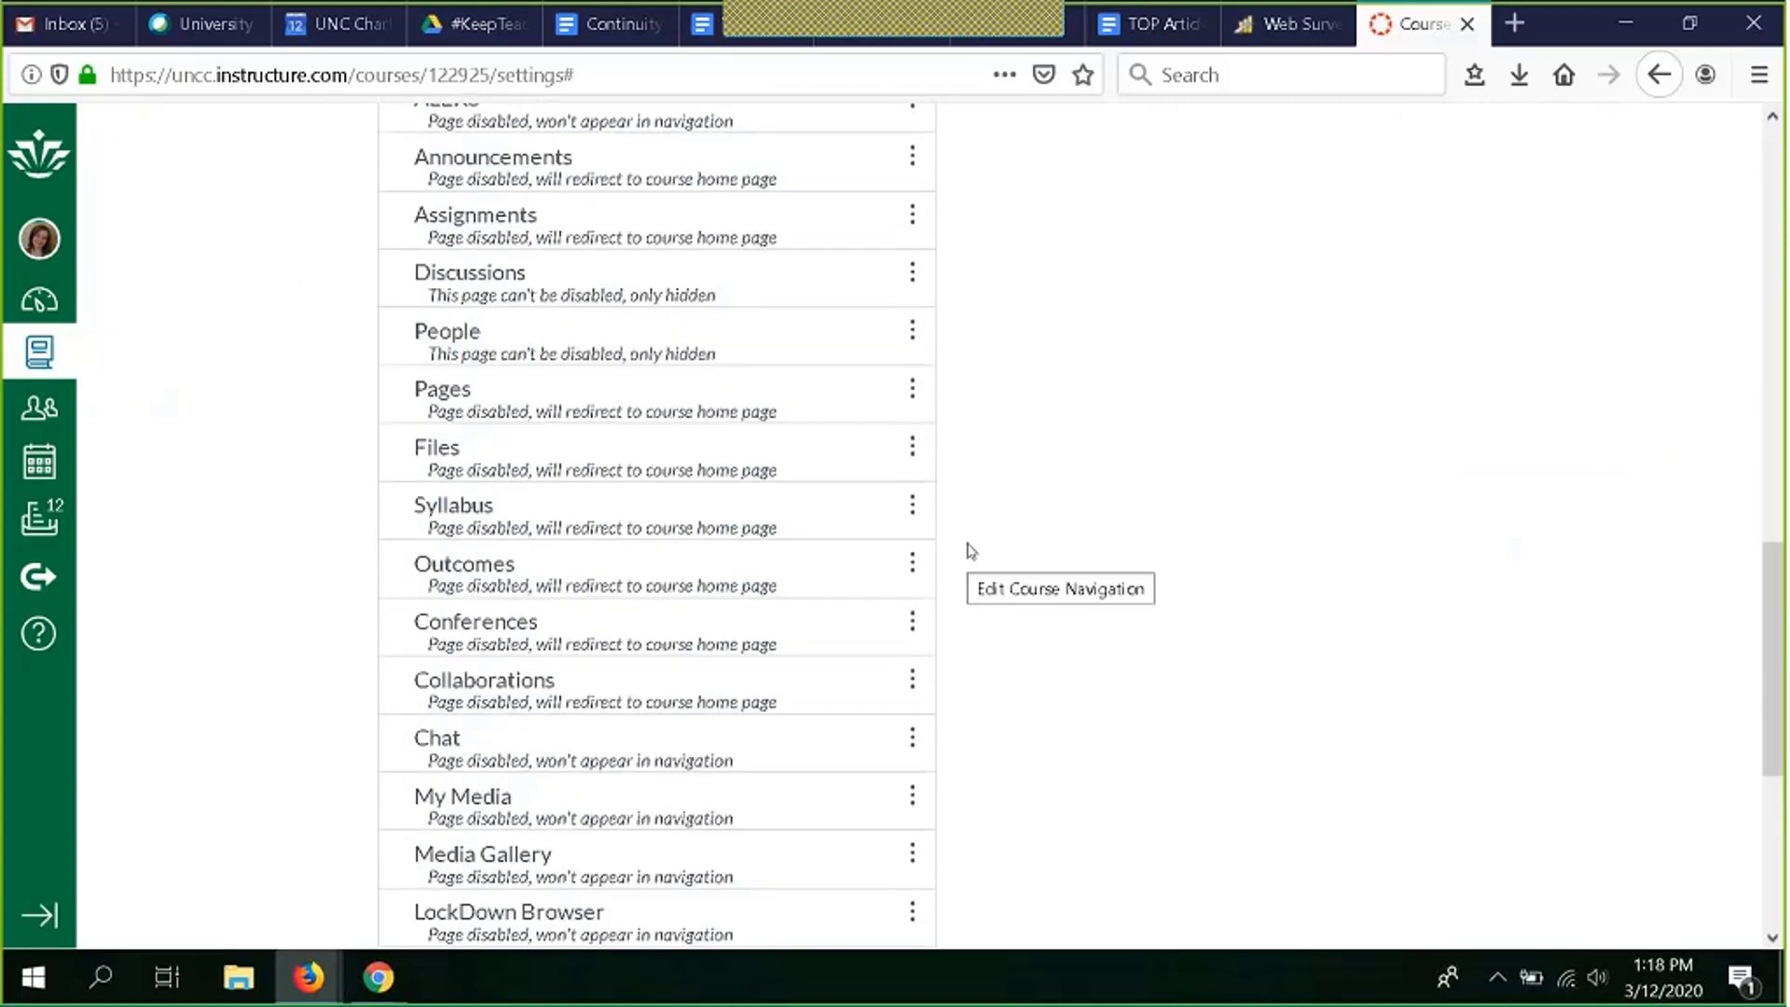
scroll(967, 551, "down", 3)
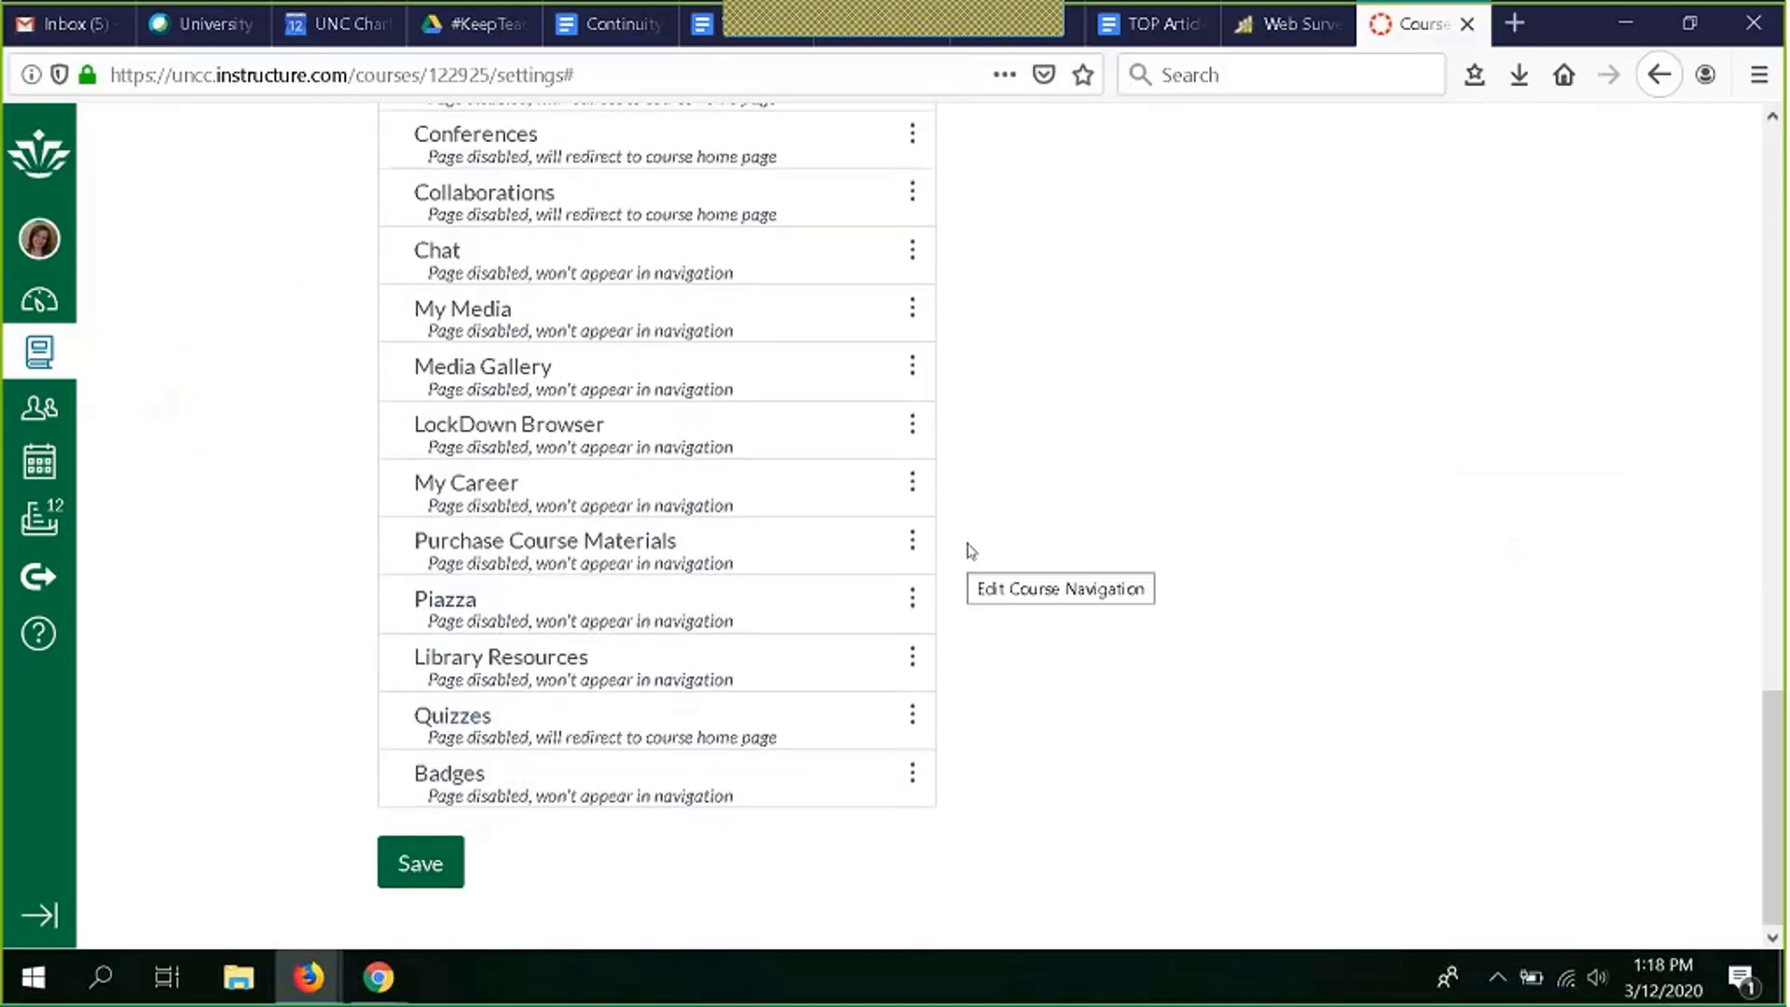
scroll(586, 573, "up", 20)
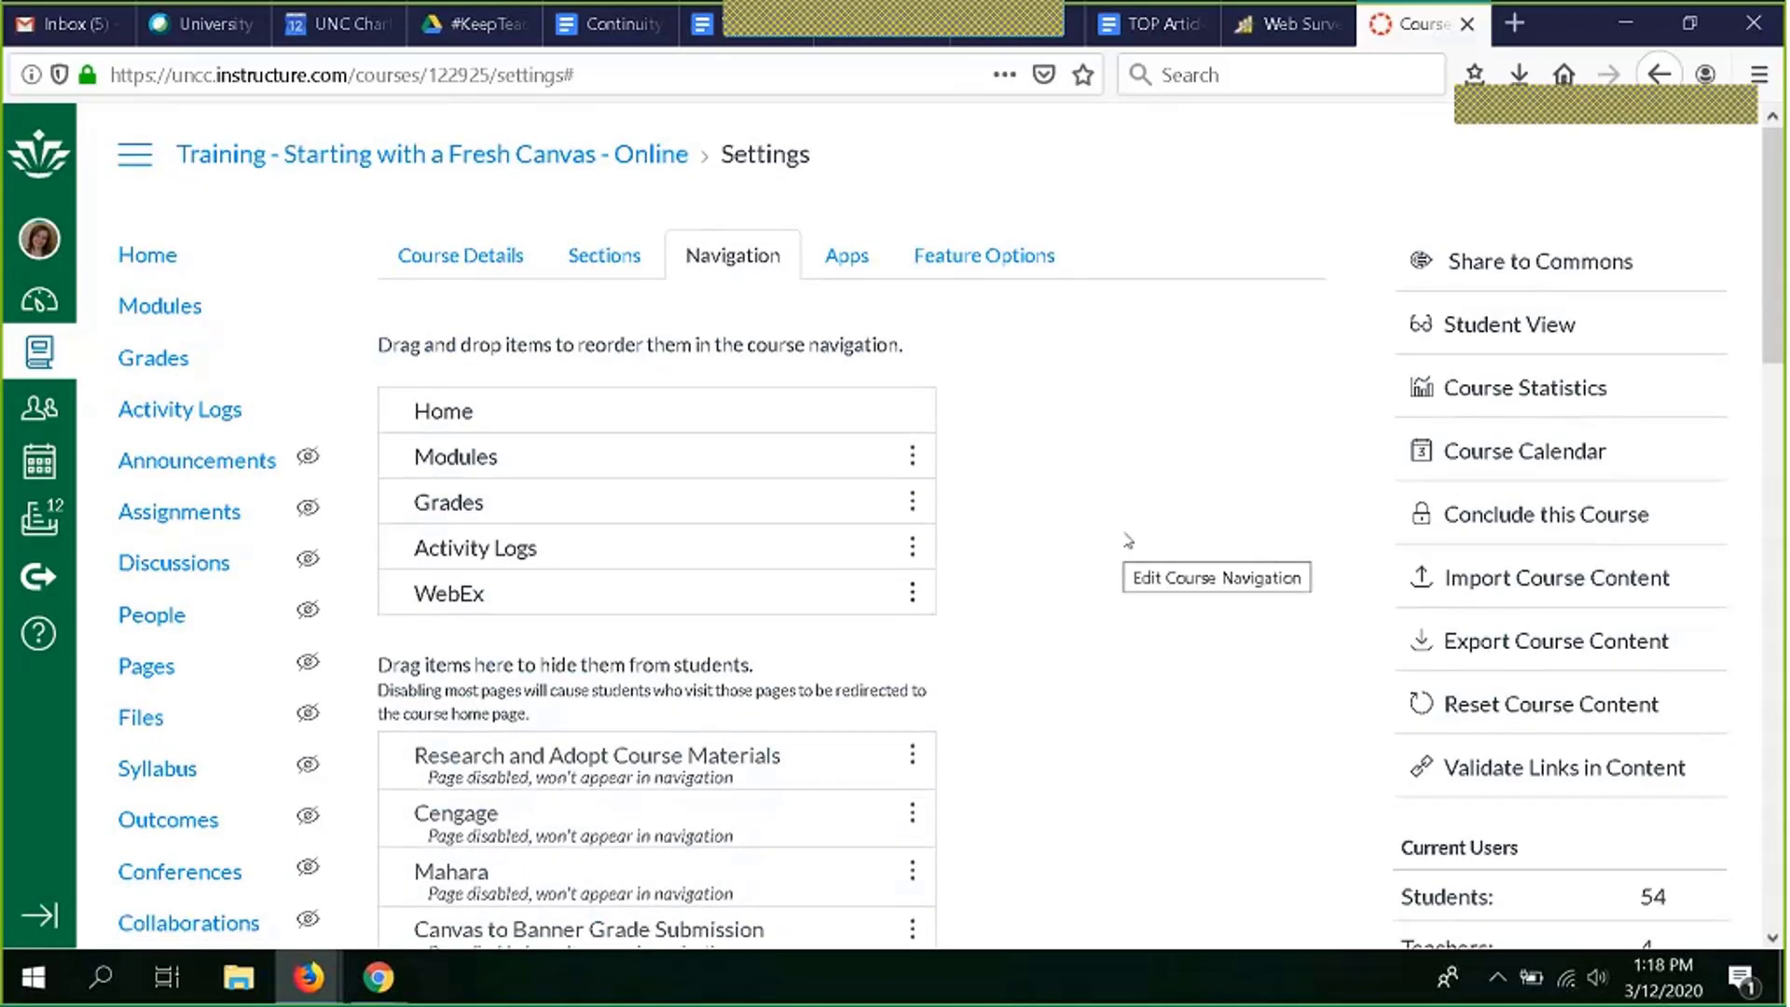
scroll(1125, 540, "down", 15)
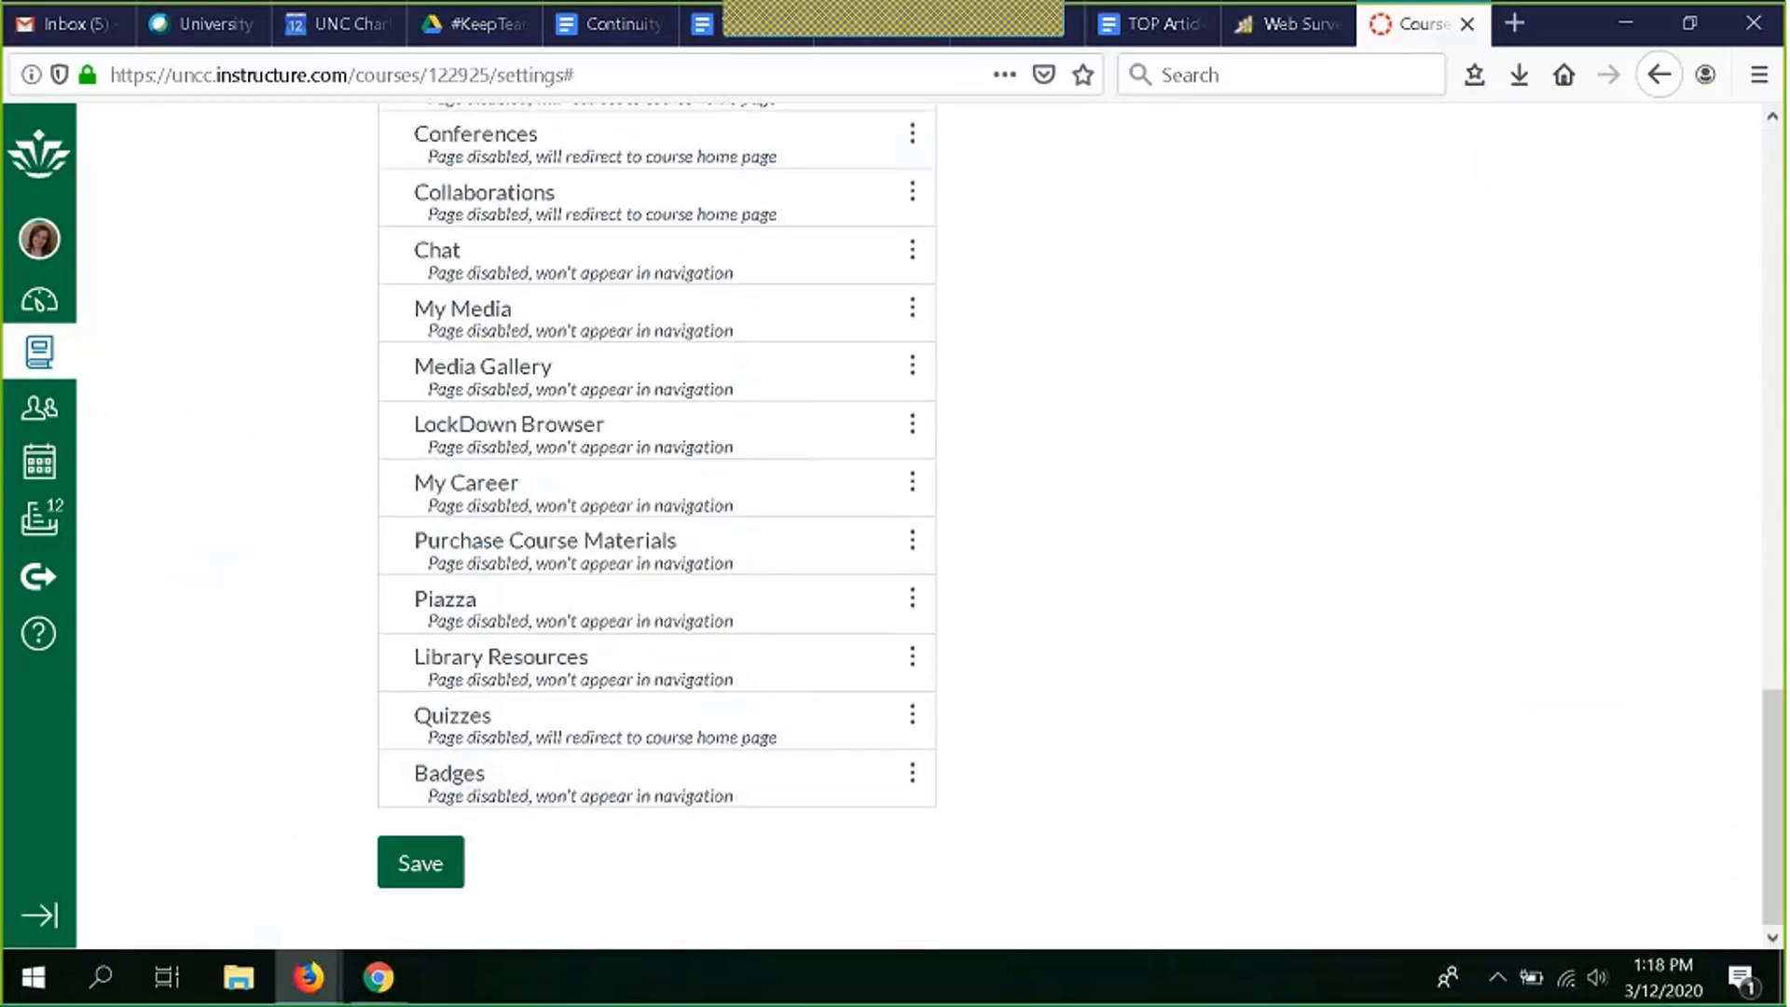
scroll(1147, 457, "up", 15)
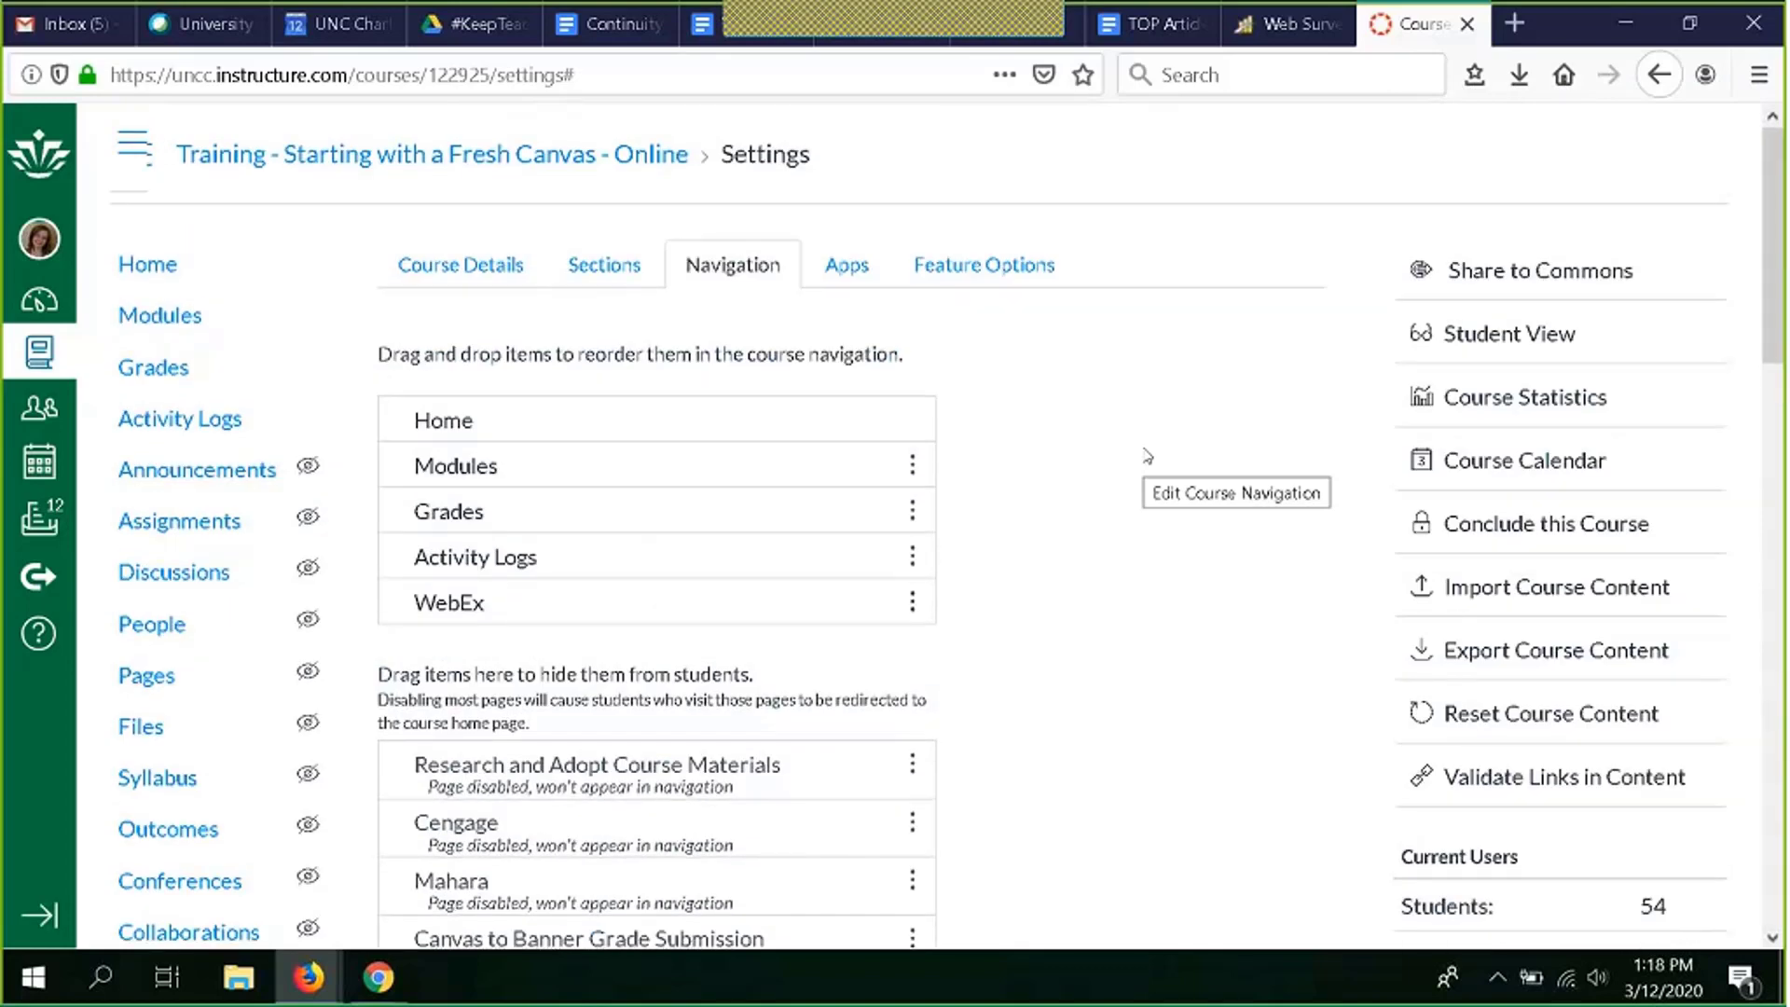
Step: Open the course home page, review the options for what it displays, and close them without changing the selection
left_click(156, 265)
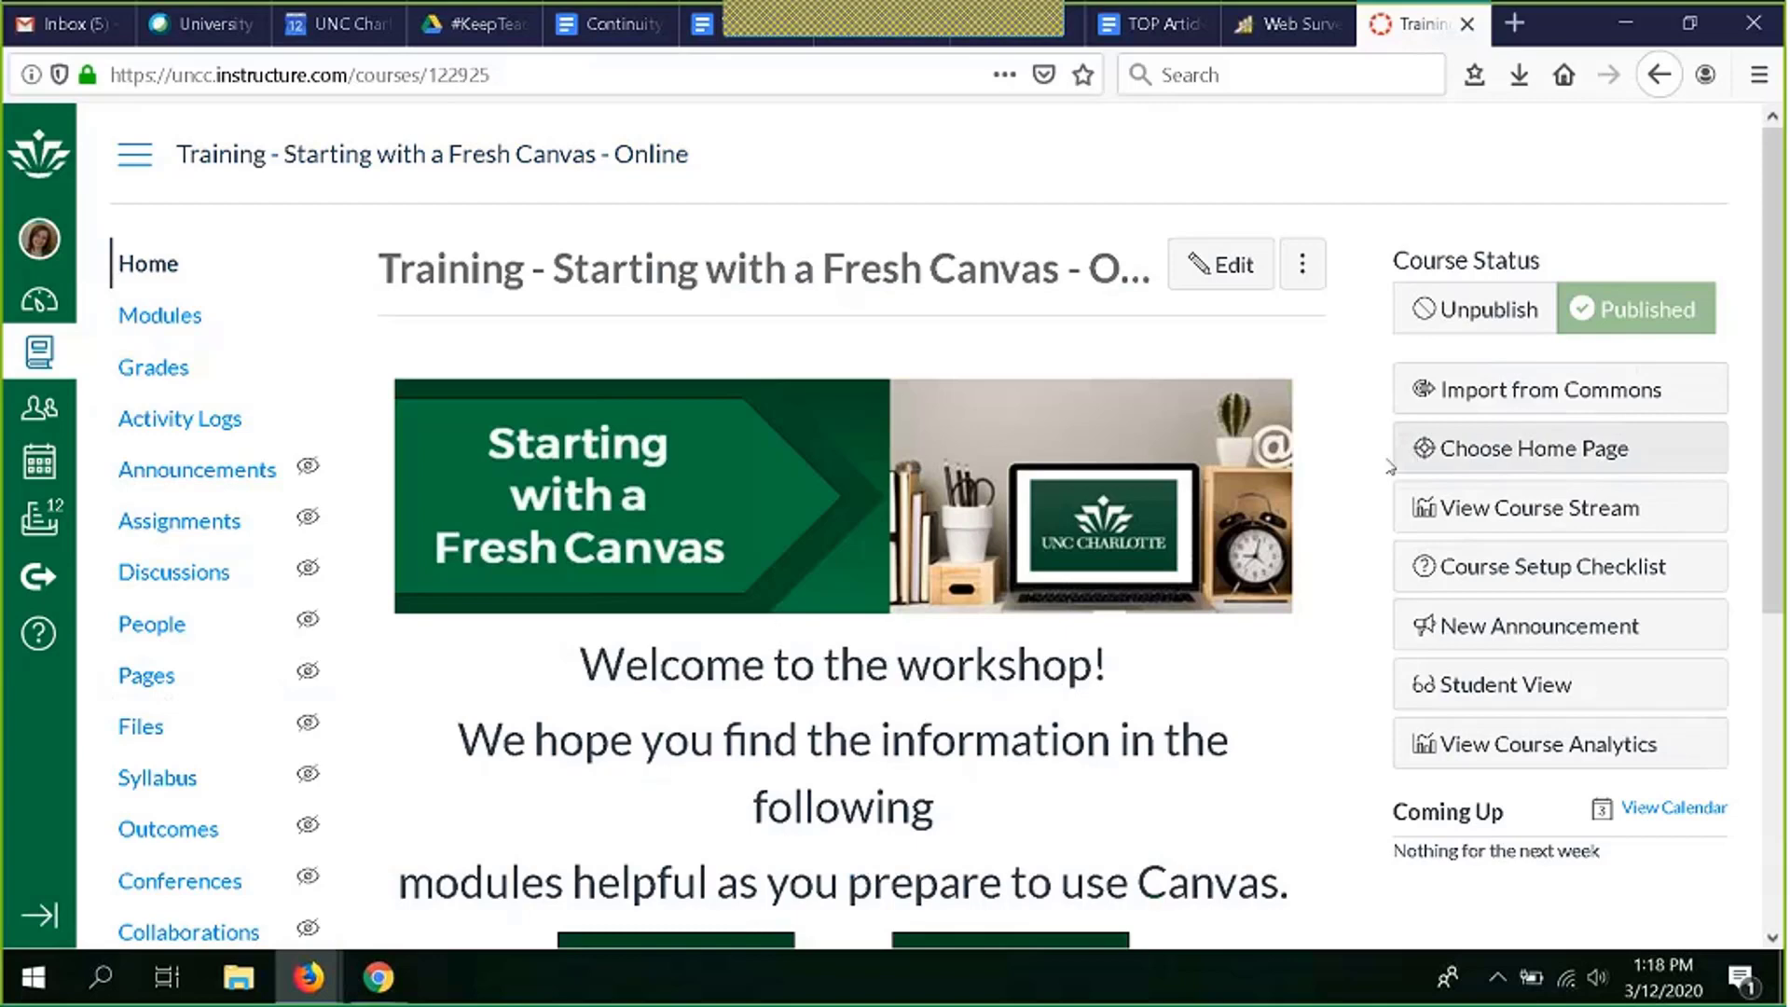
left_click(1418, 451)
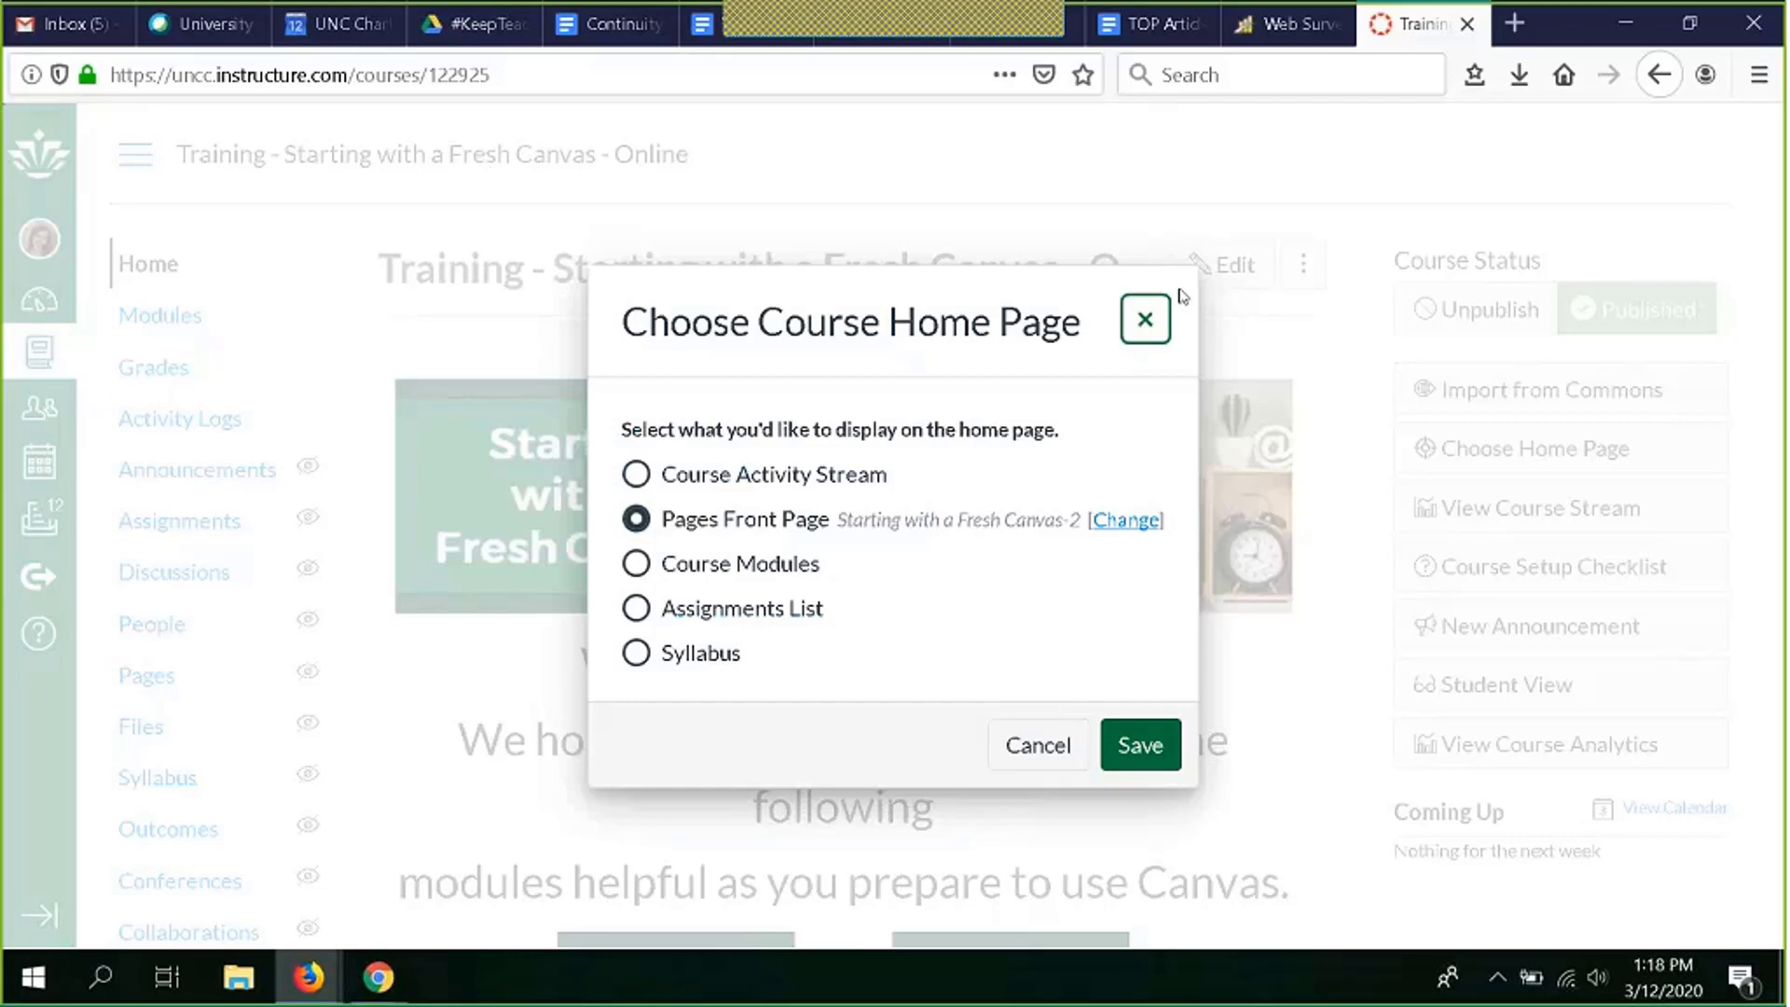
left_click(1146, 319)
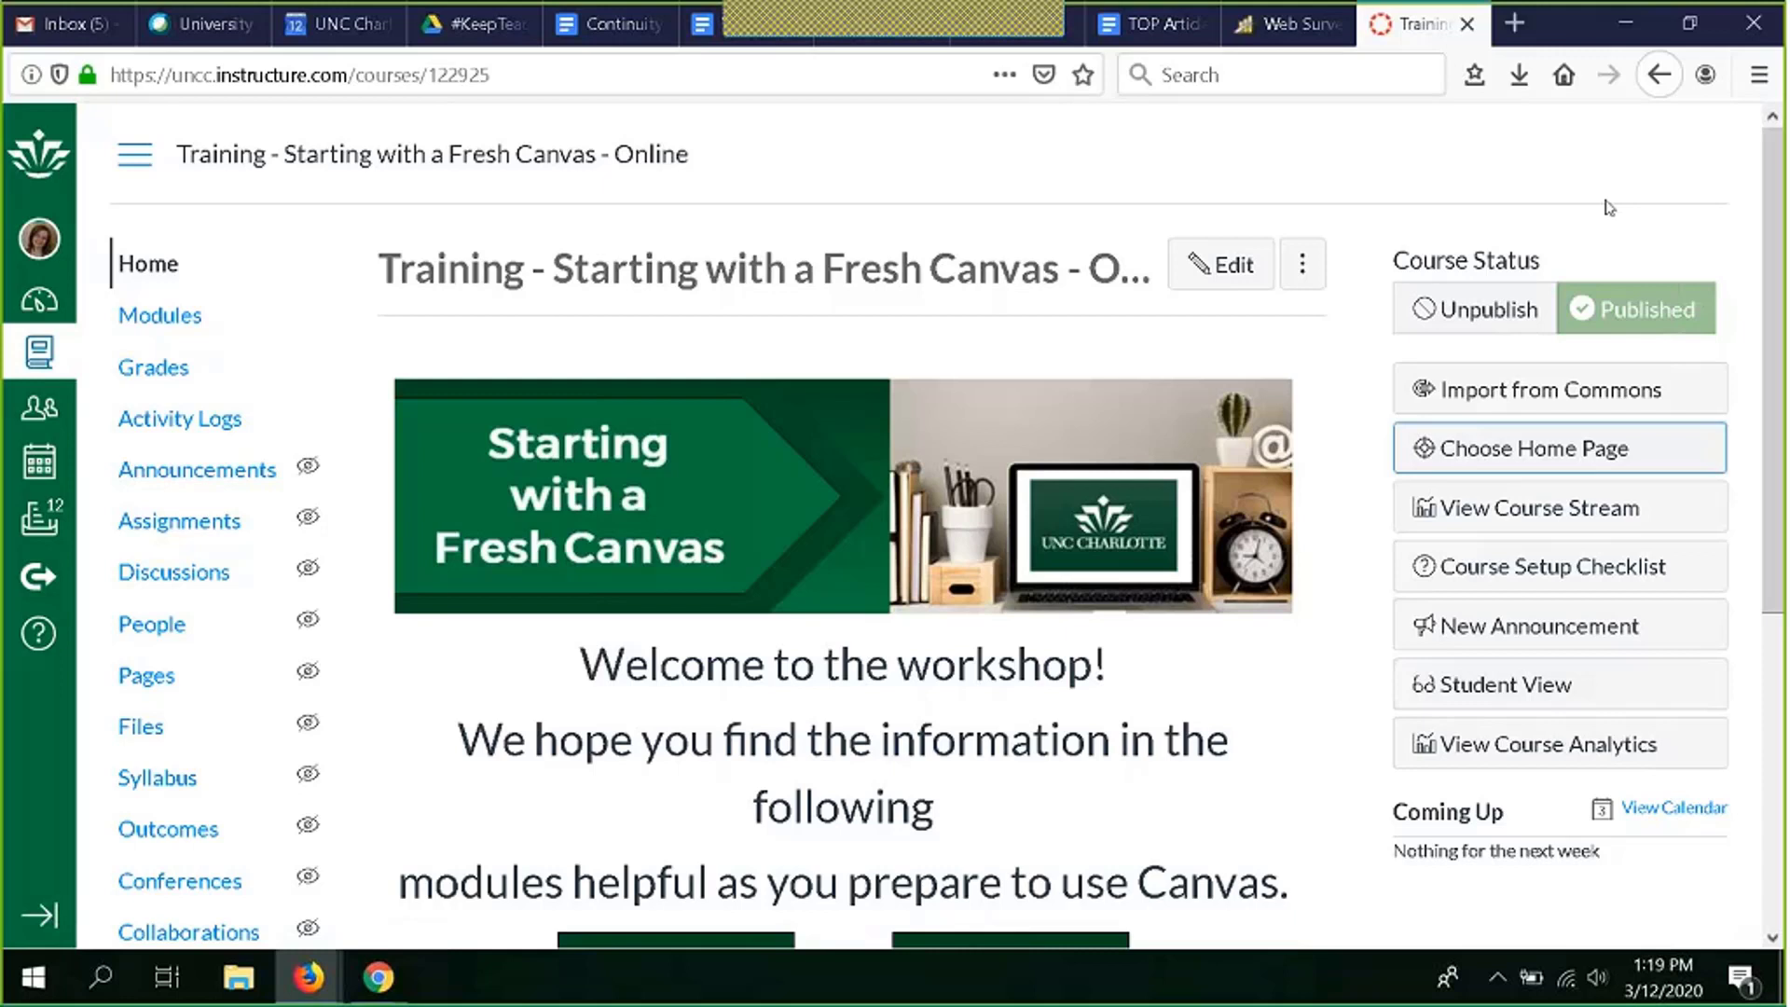
Step: Return to the Modules page, unpublish Module 2: Creating Content - Files, and publish it again
left_click(161, 315)
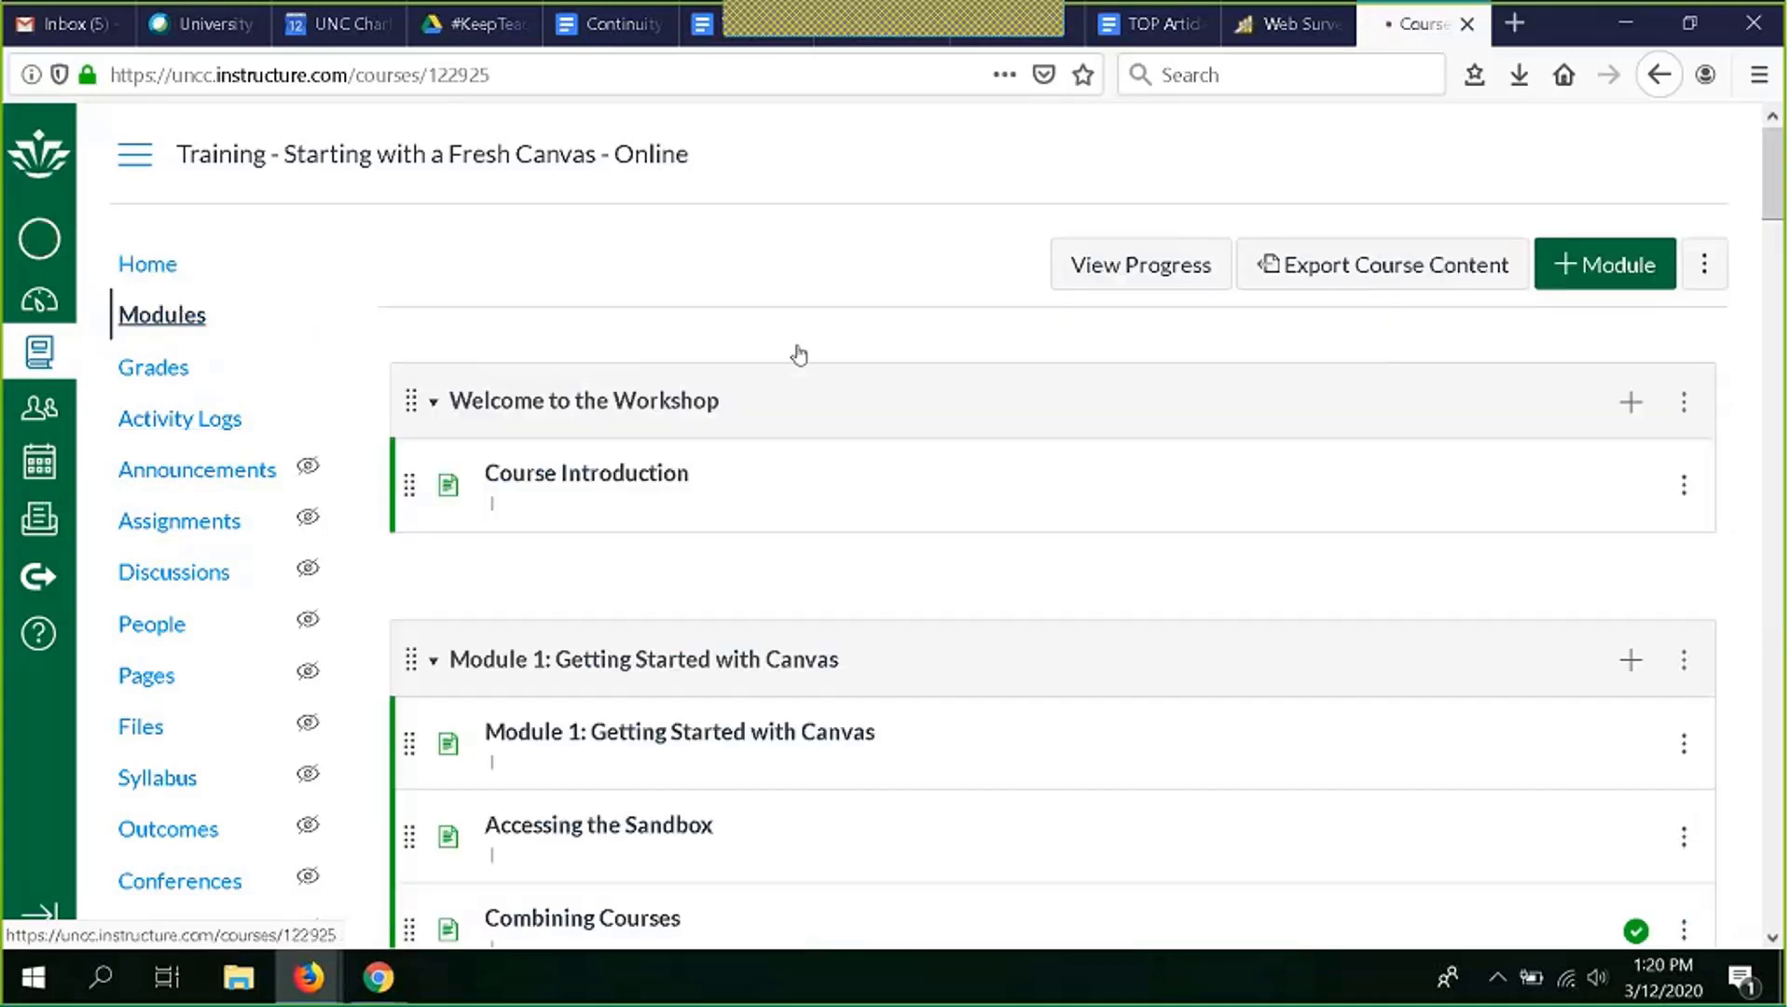
scroll(841, 376, "down", 5)
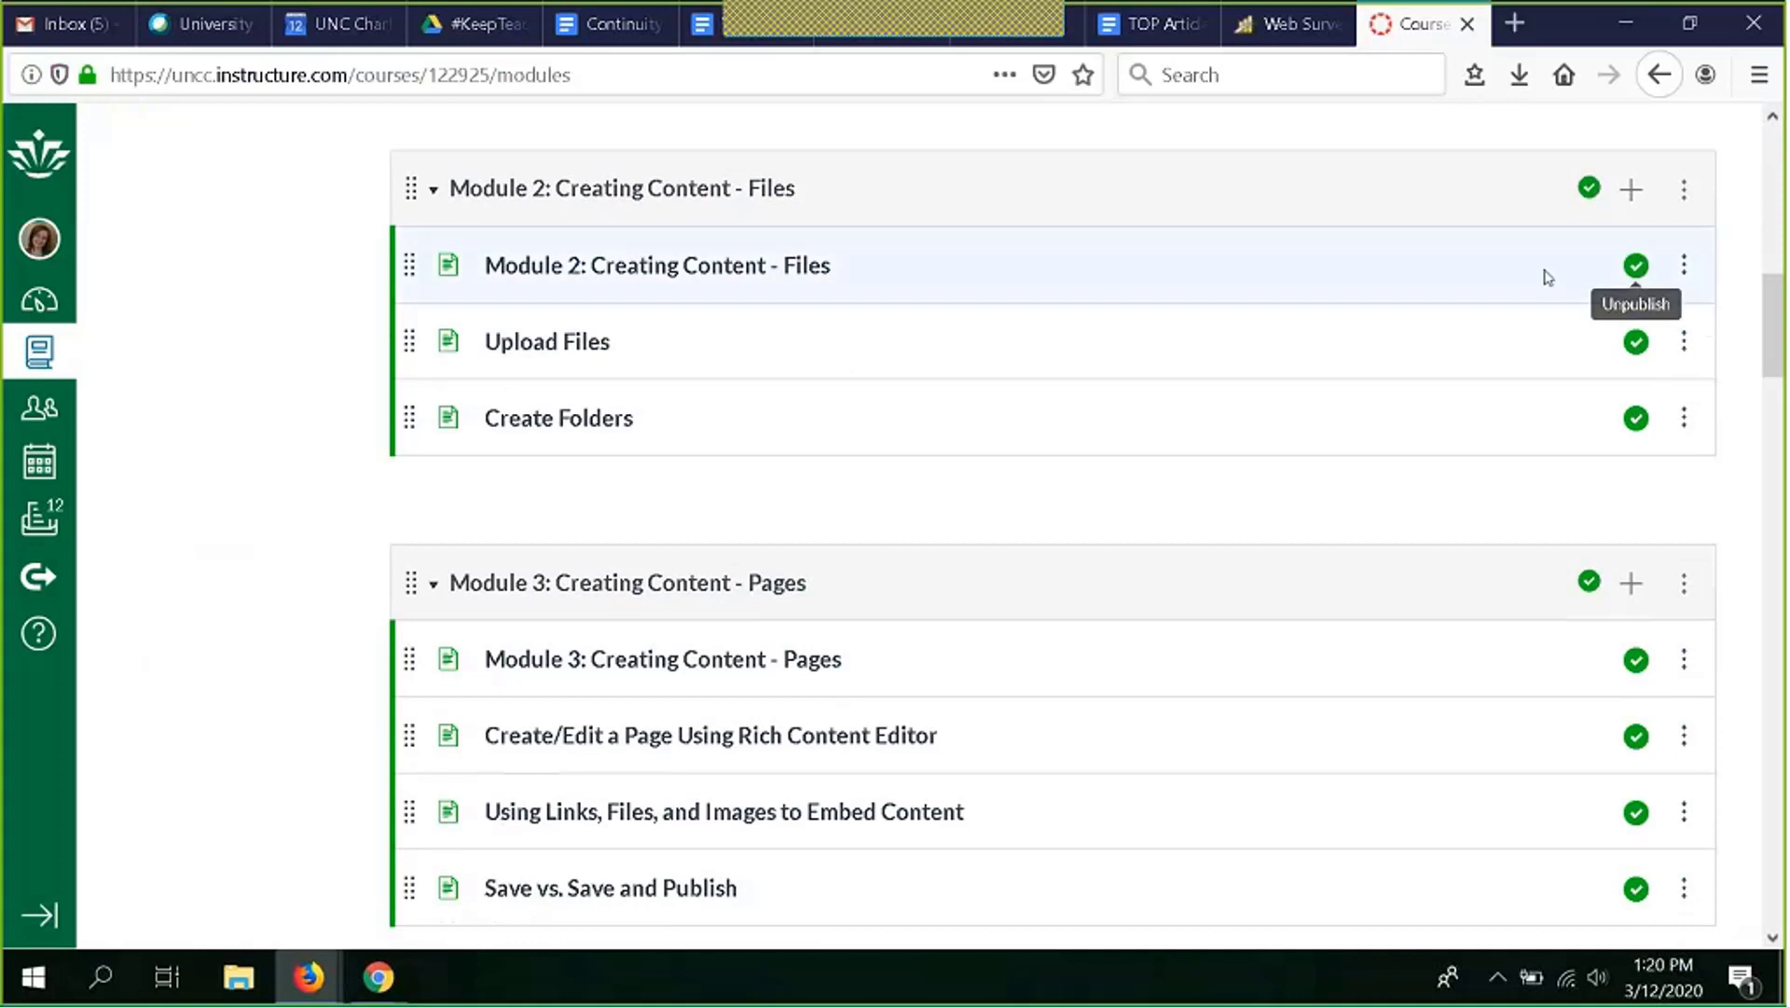
left_click(1586, 189)
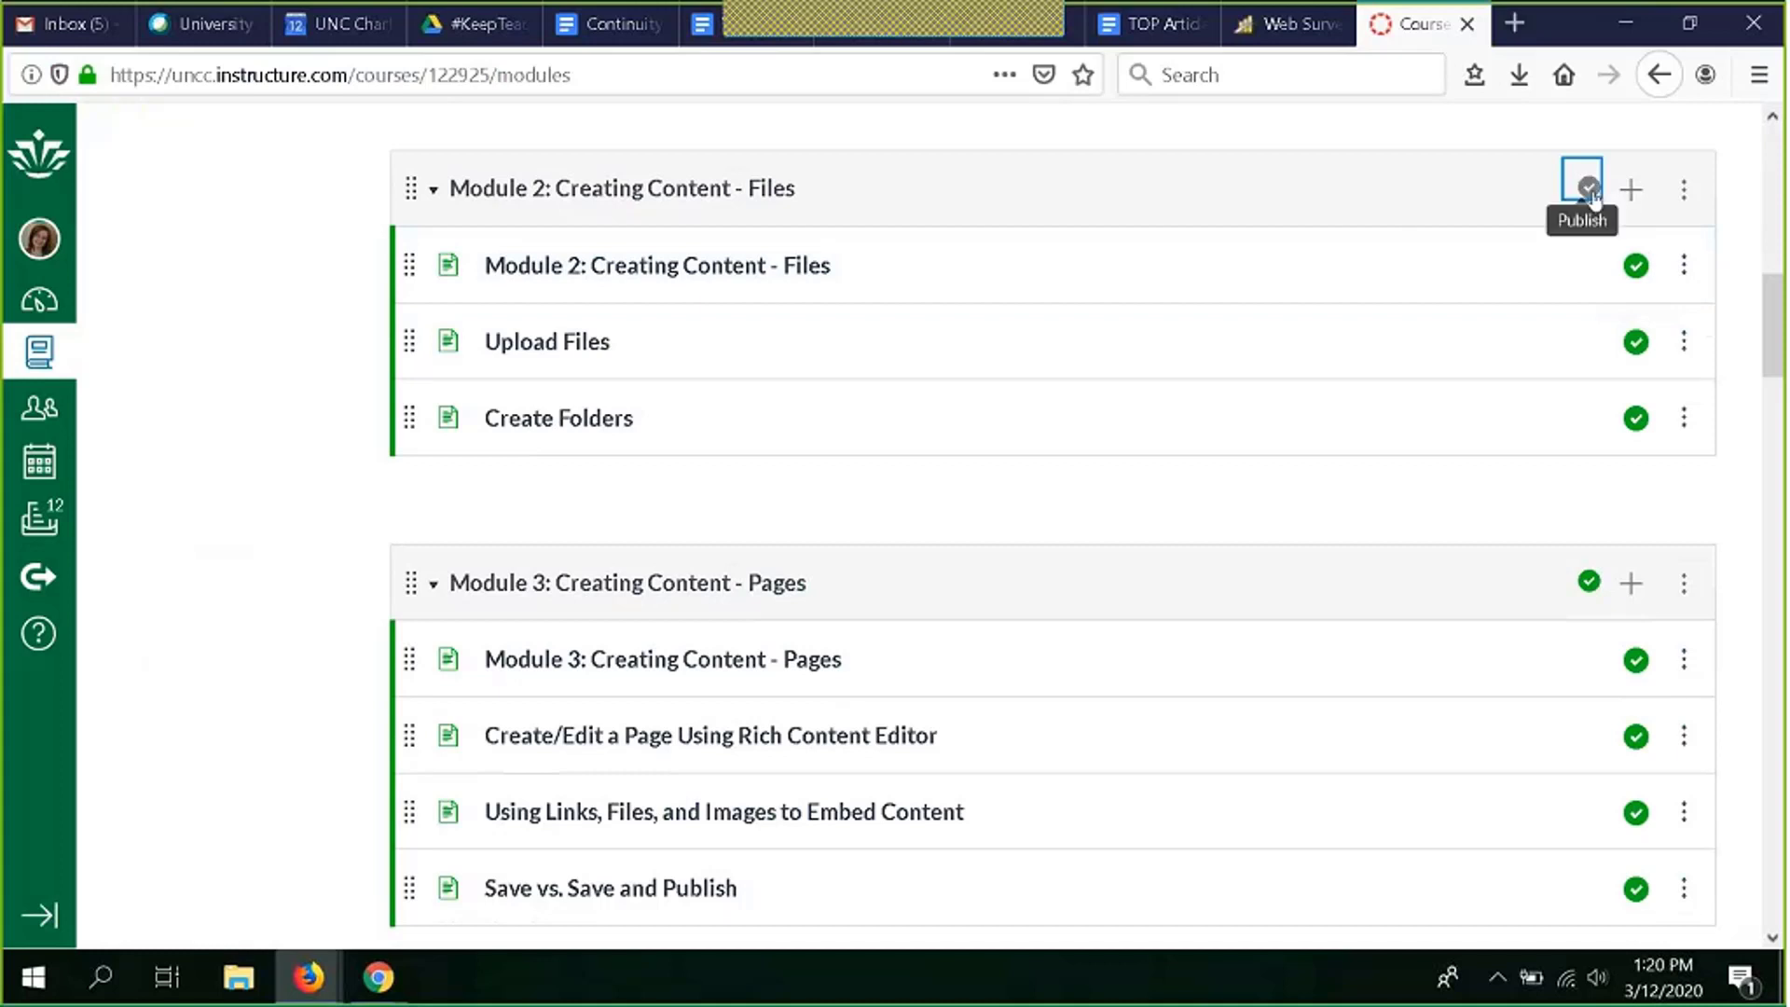
left_click(1588, 190)
Step: Unpublish Module 5: Creating Content - Graded Discussion in the module list
scroll(1381, 228, "up", 5)
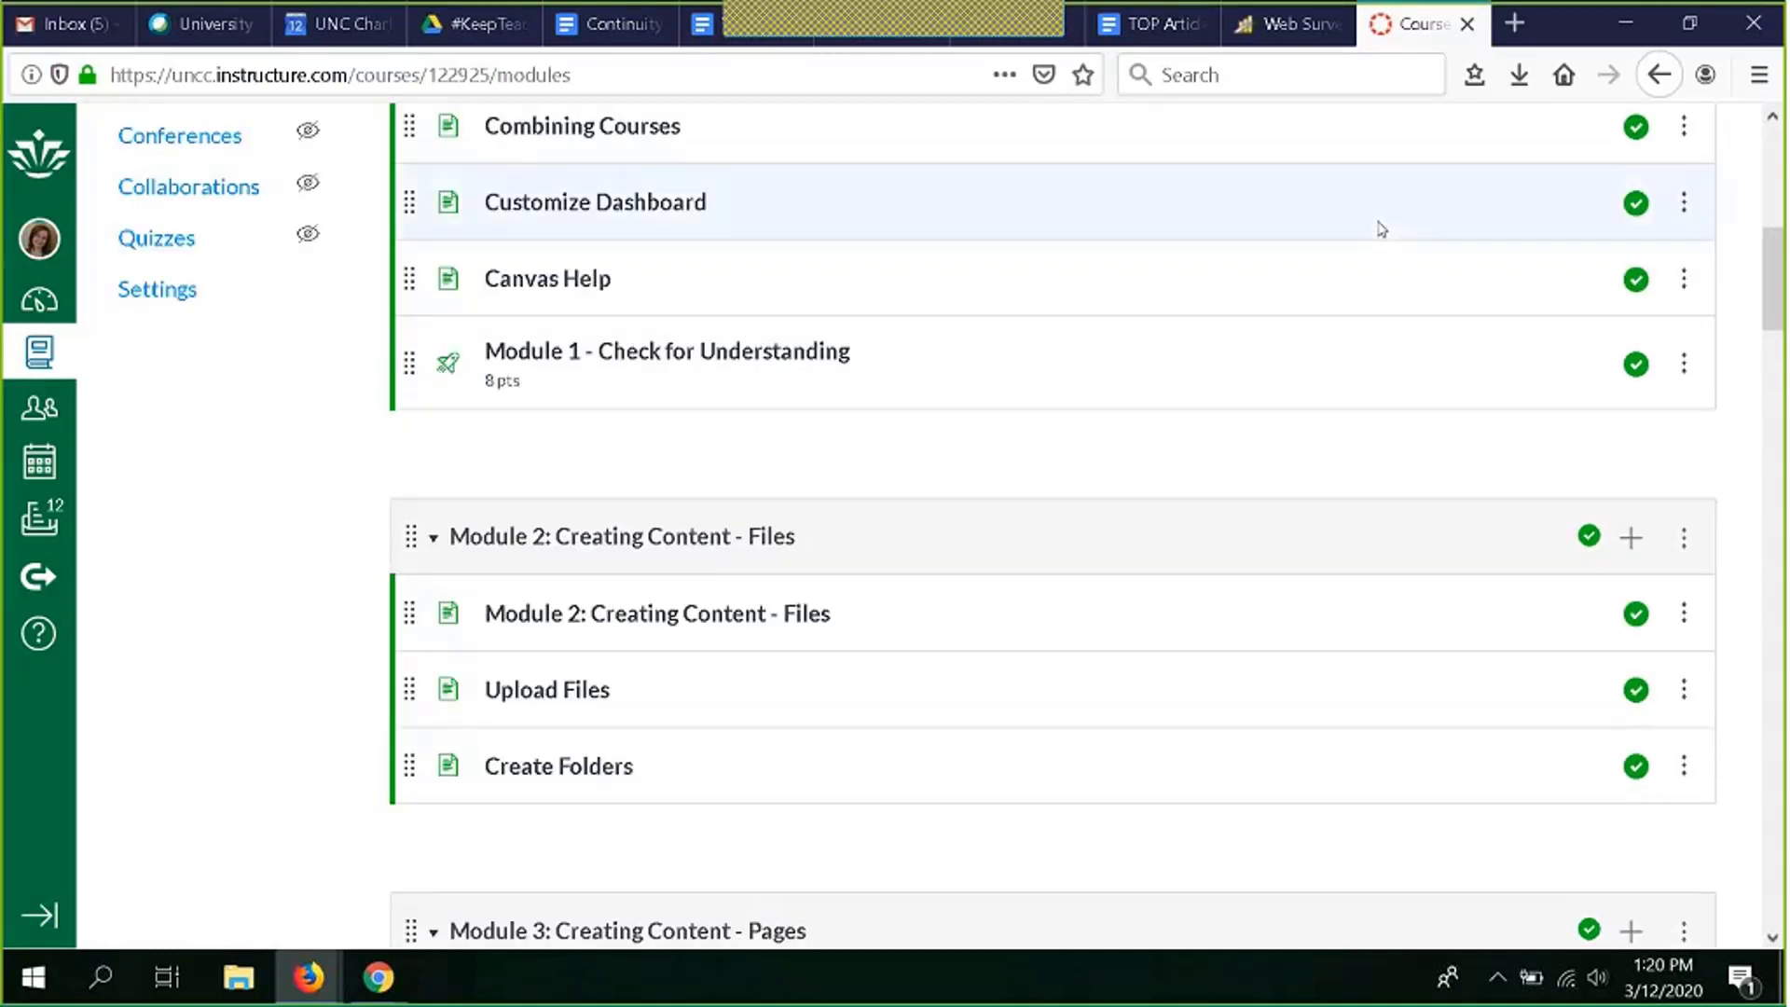
scroll(1381, 228, "up", 4)
scroll(1381, 229, "down", 6)
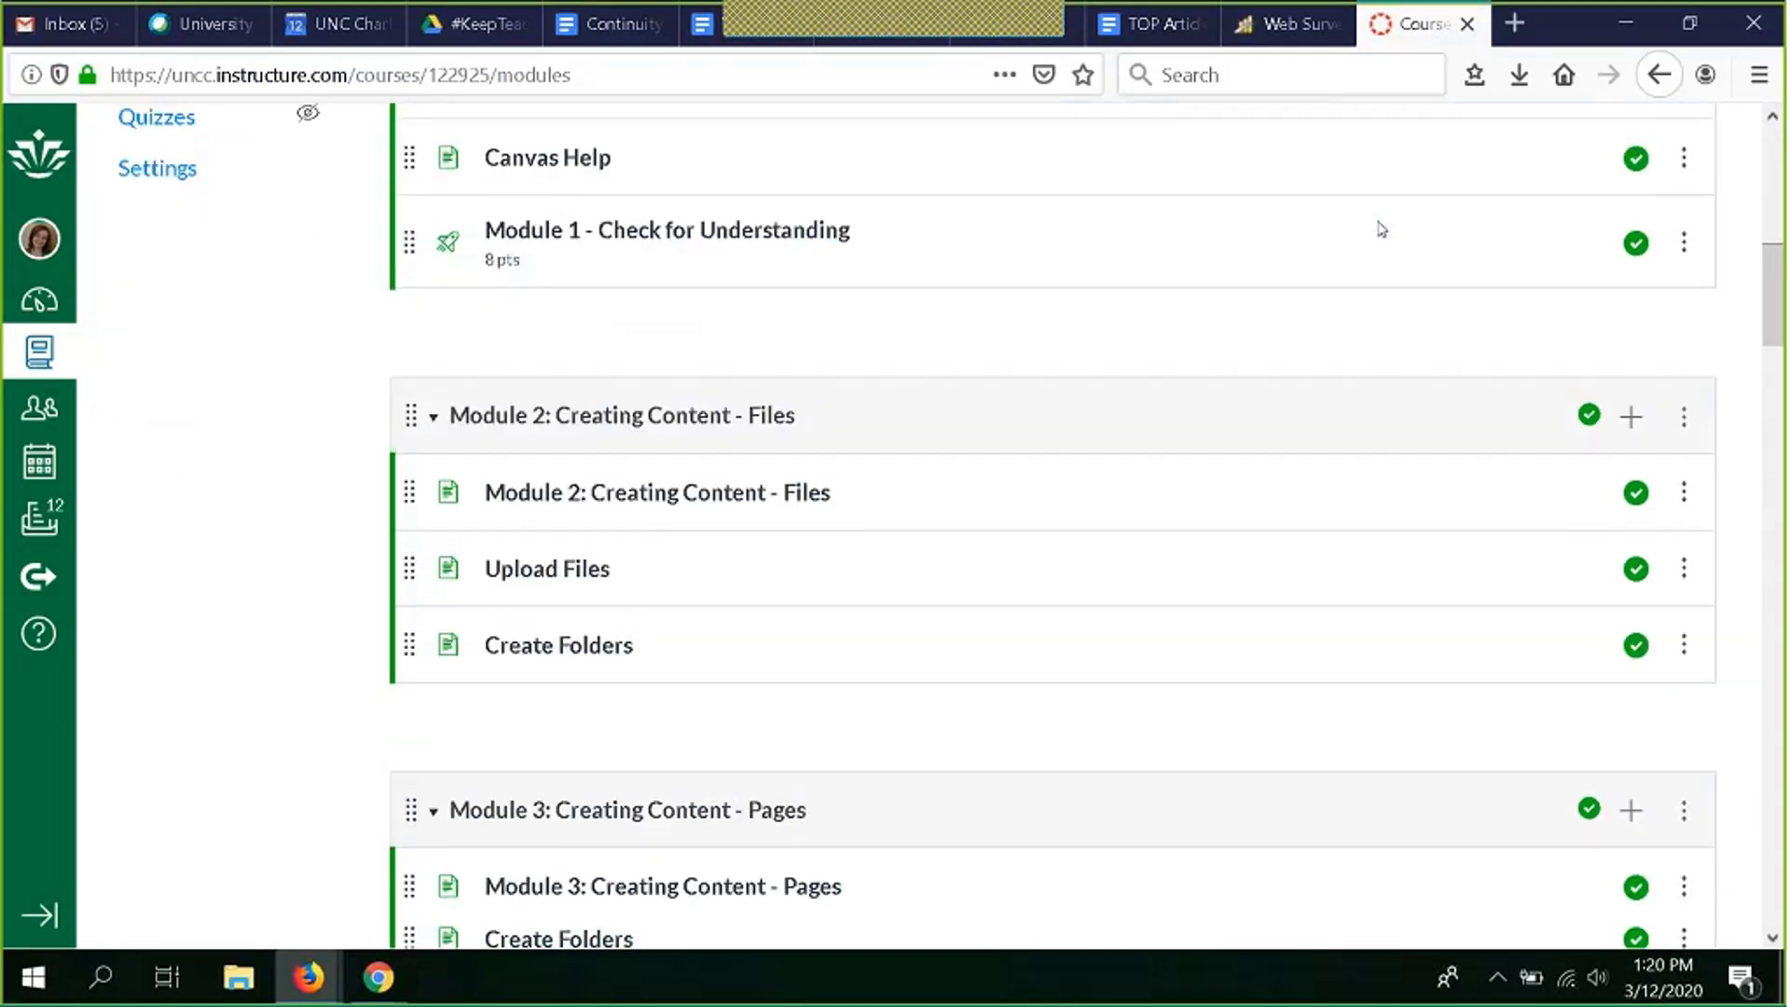
scroll(1381, 229, "down", 8)
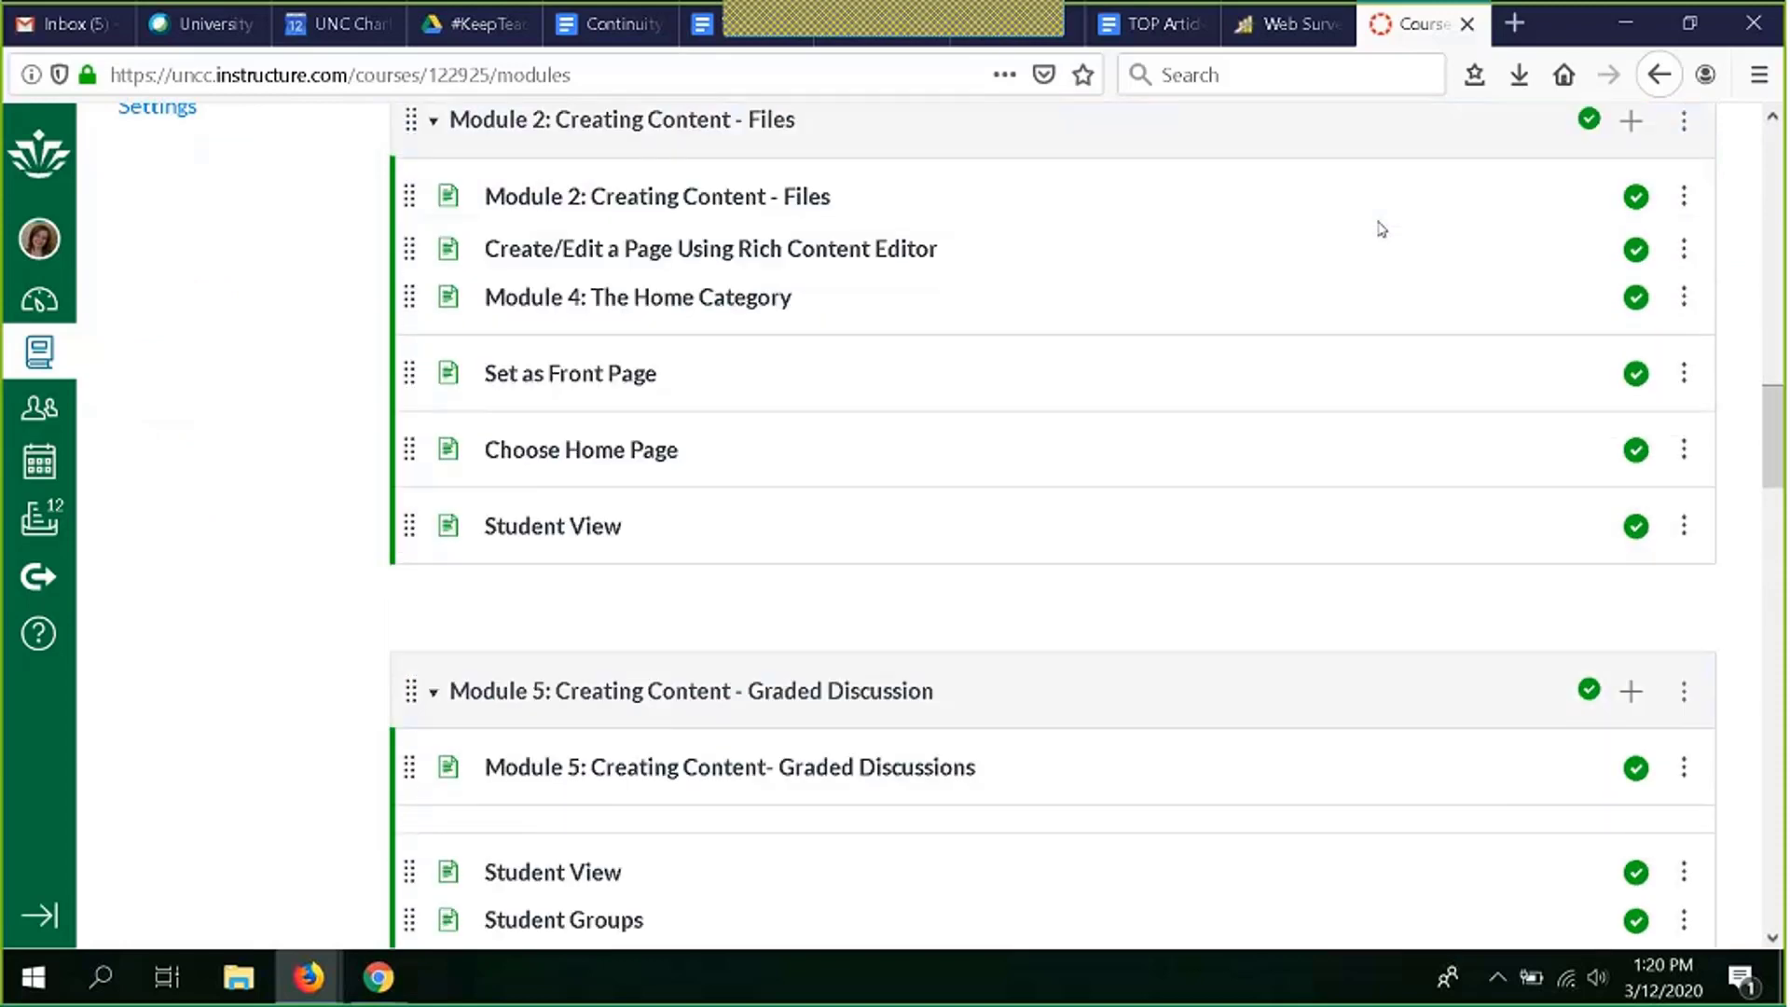
scroll(1381, 229, "down", 10)
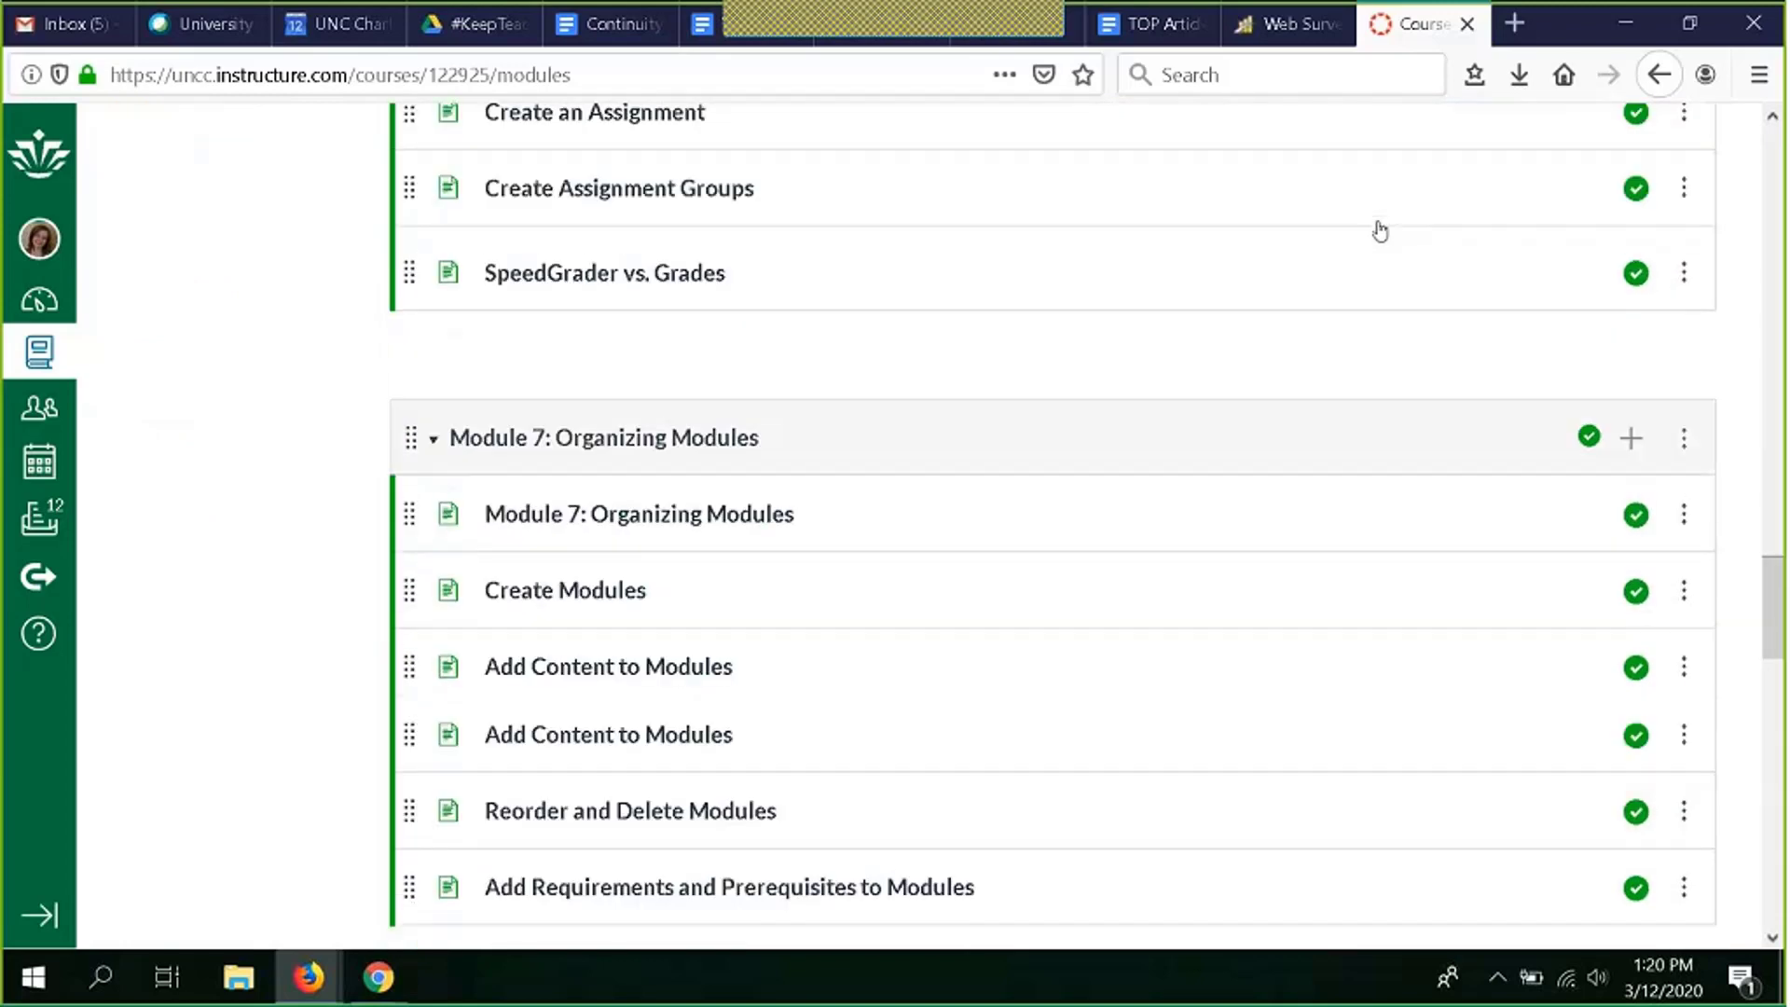
scroll(1381, 229, "up", 8)
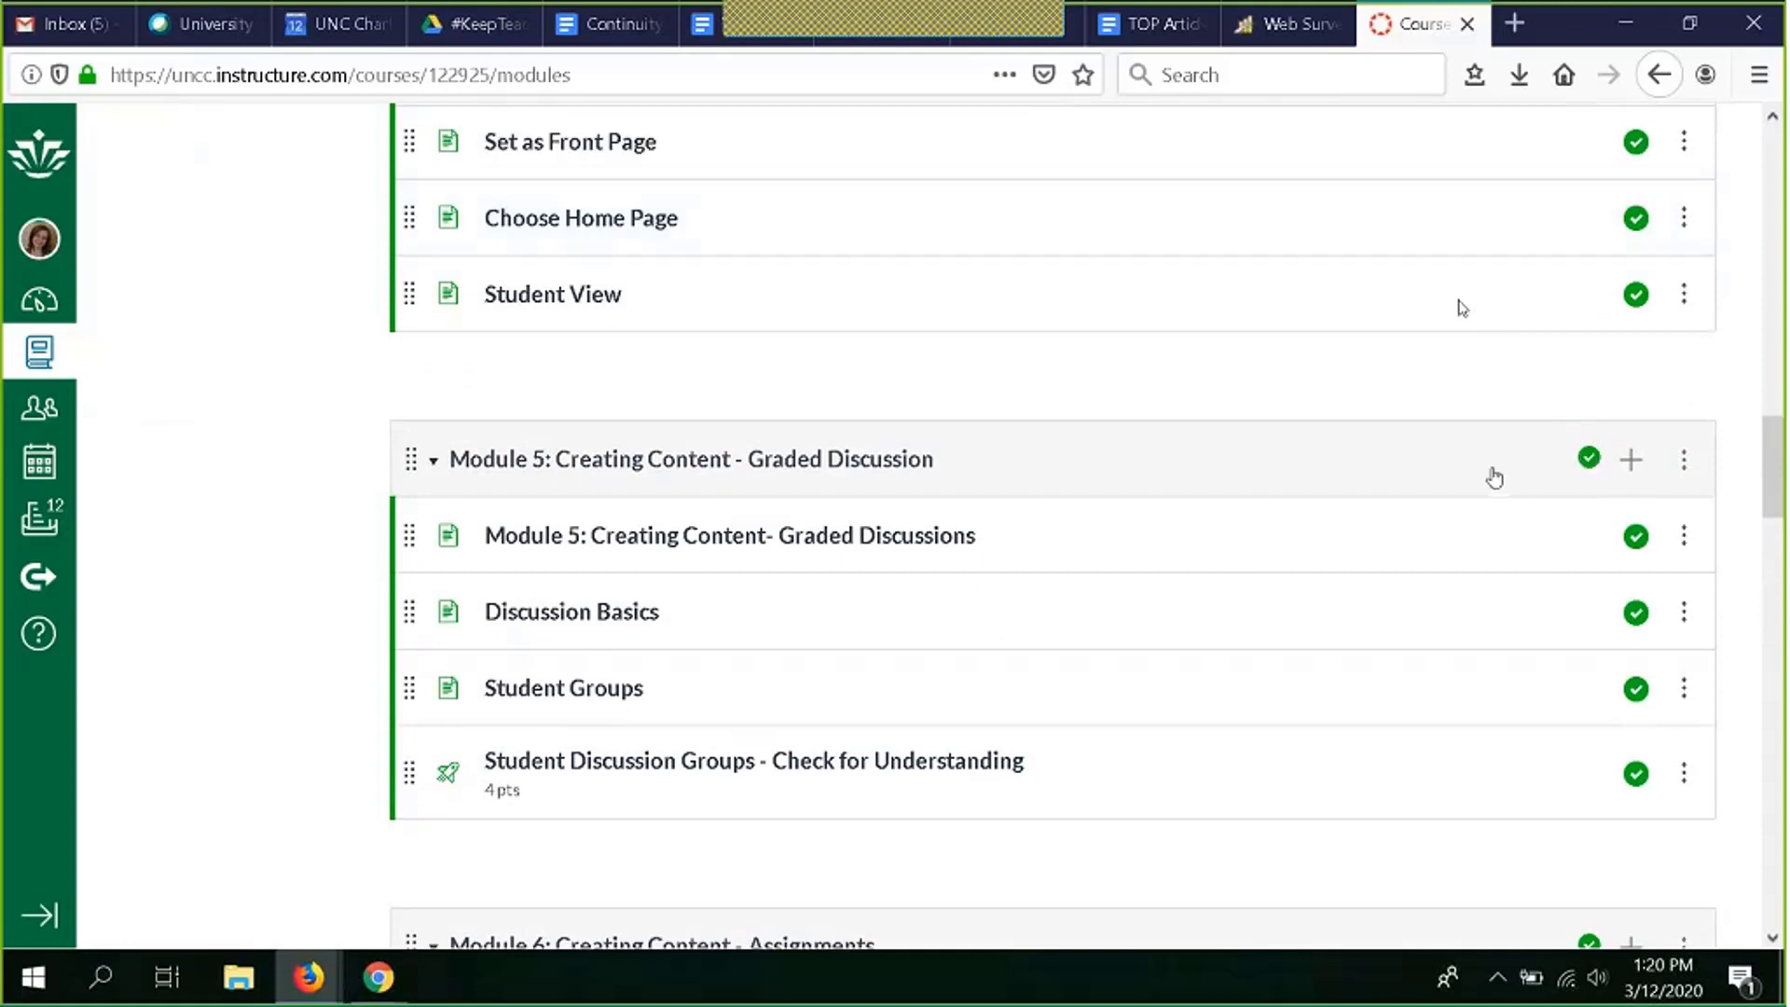
left_click(1588, 465)
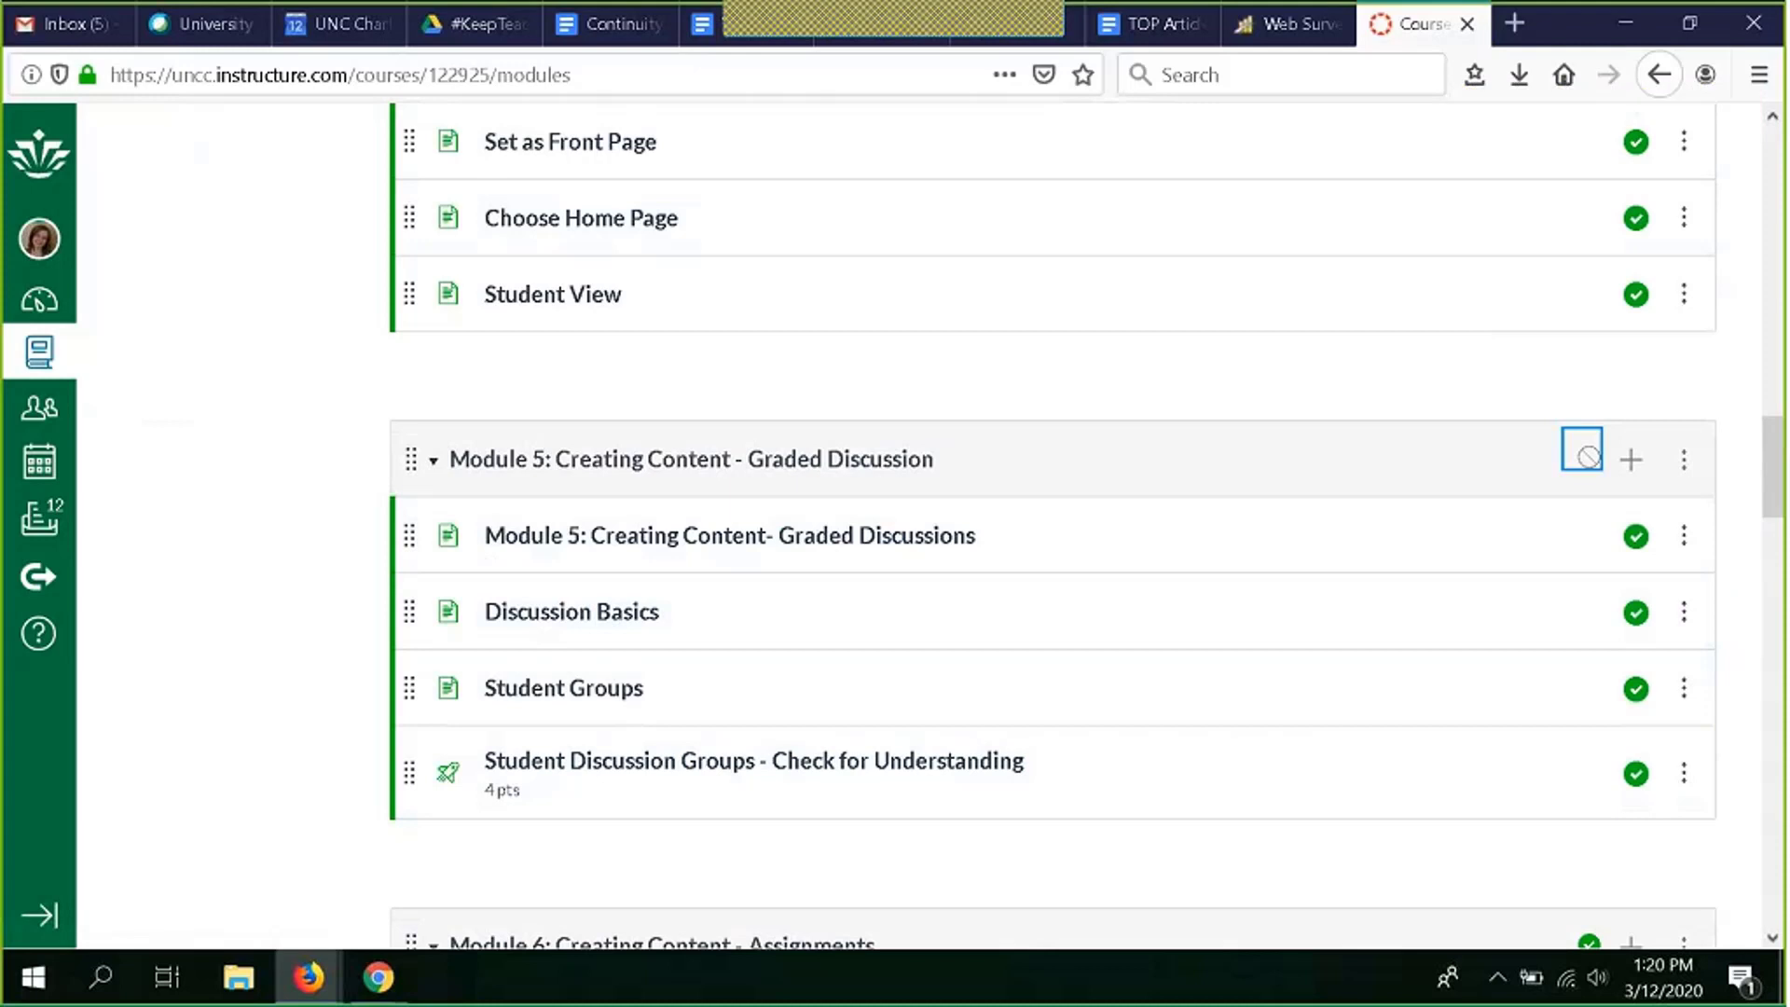
Step: Publish Module 5: Creating Content - Graded Discussion again in the module list
left_click(1587, 458)
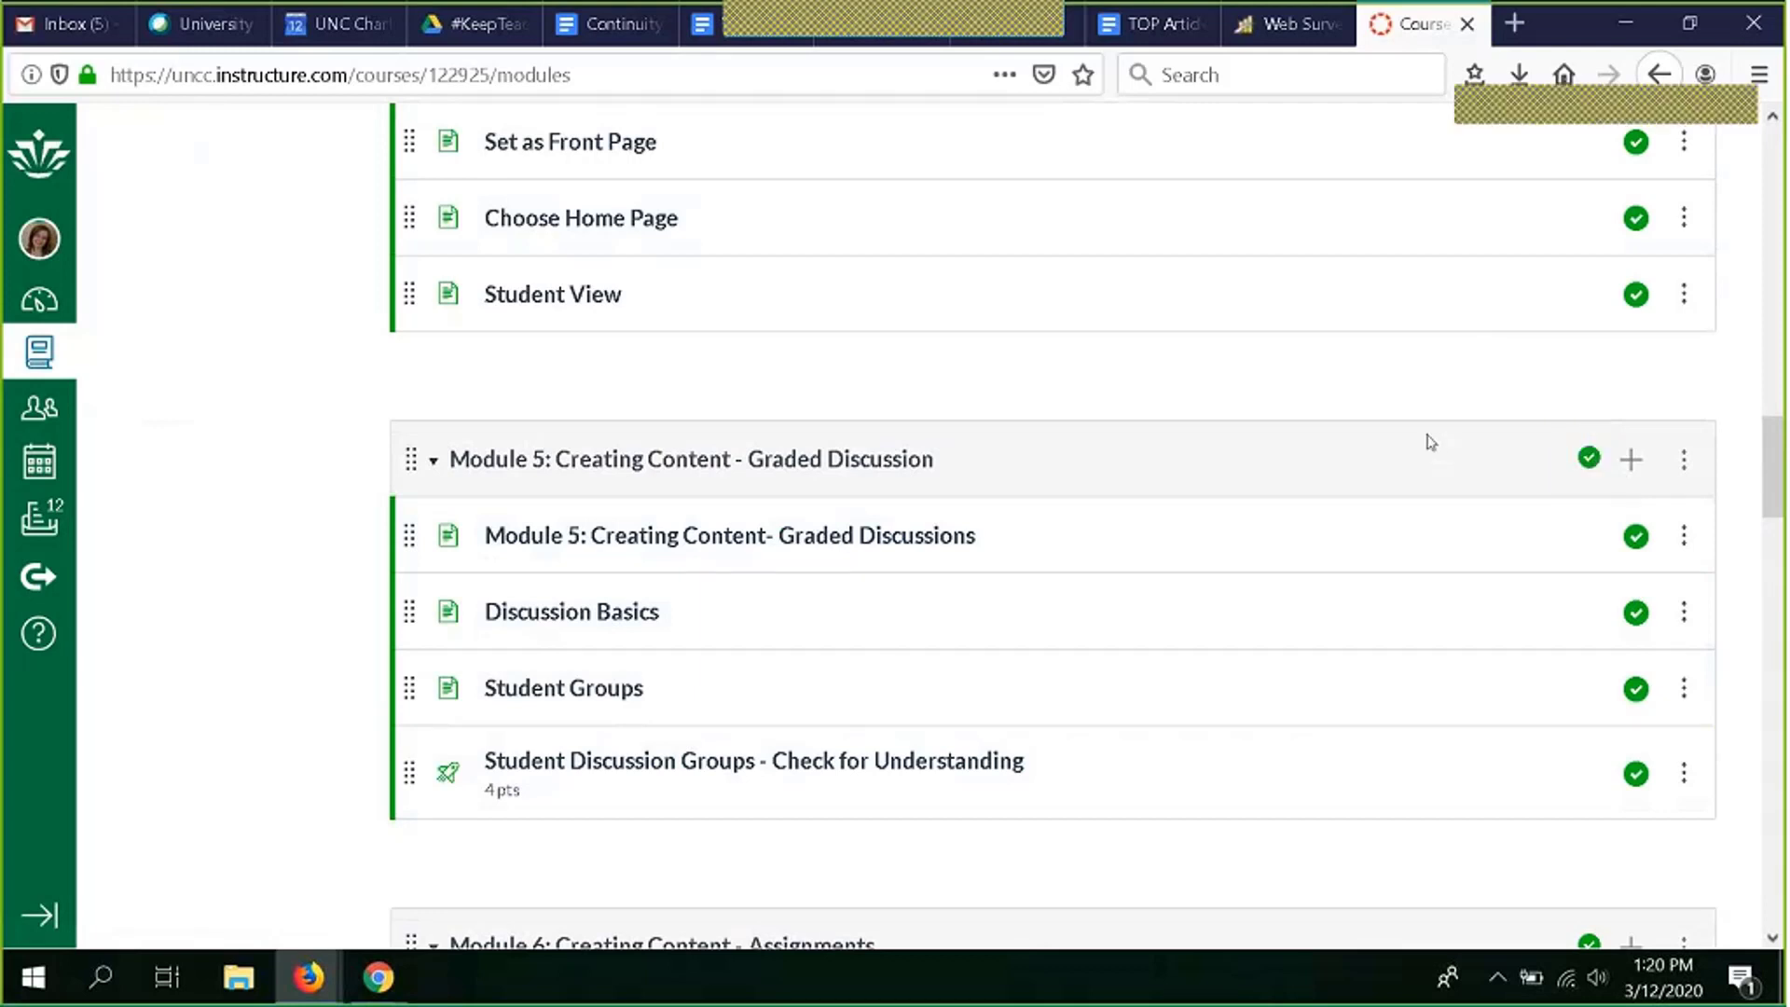
Step: Unpublish Module 1: Getting Started with Canvas and publish it again, and collapse its list of items
scroll(1431, 442, "up", 15)
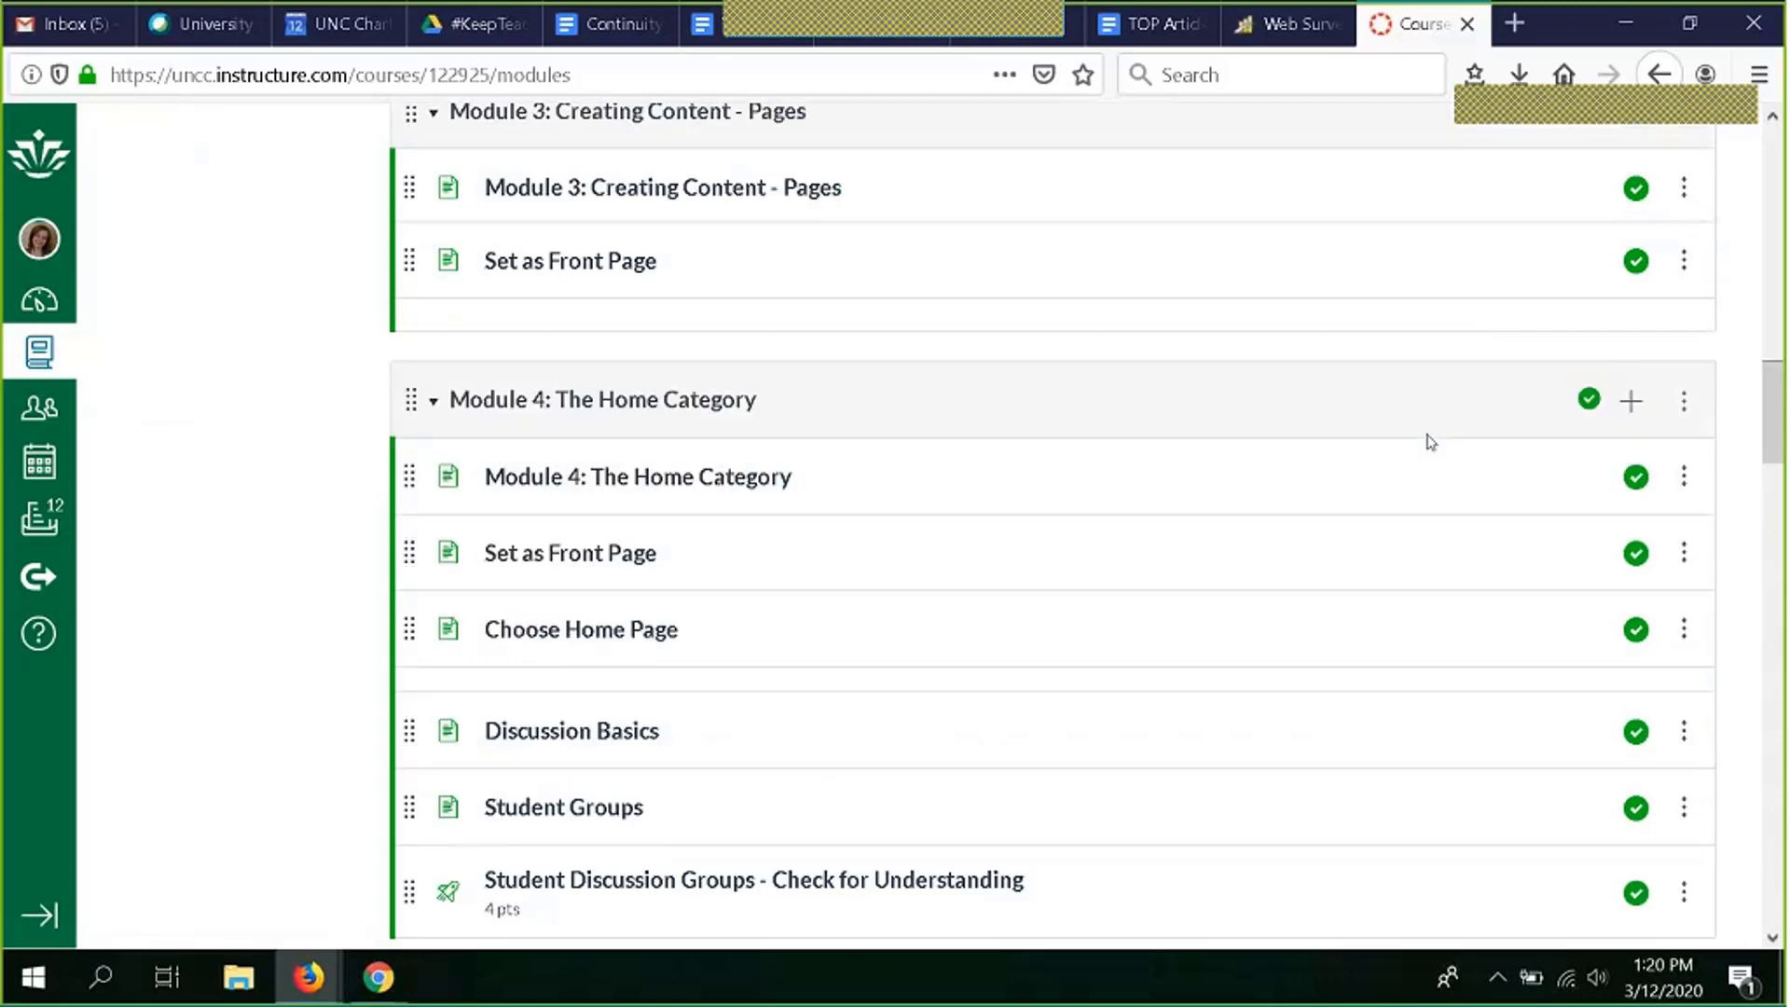
scroll(1431, 442, "up", 9)
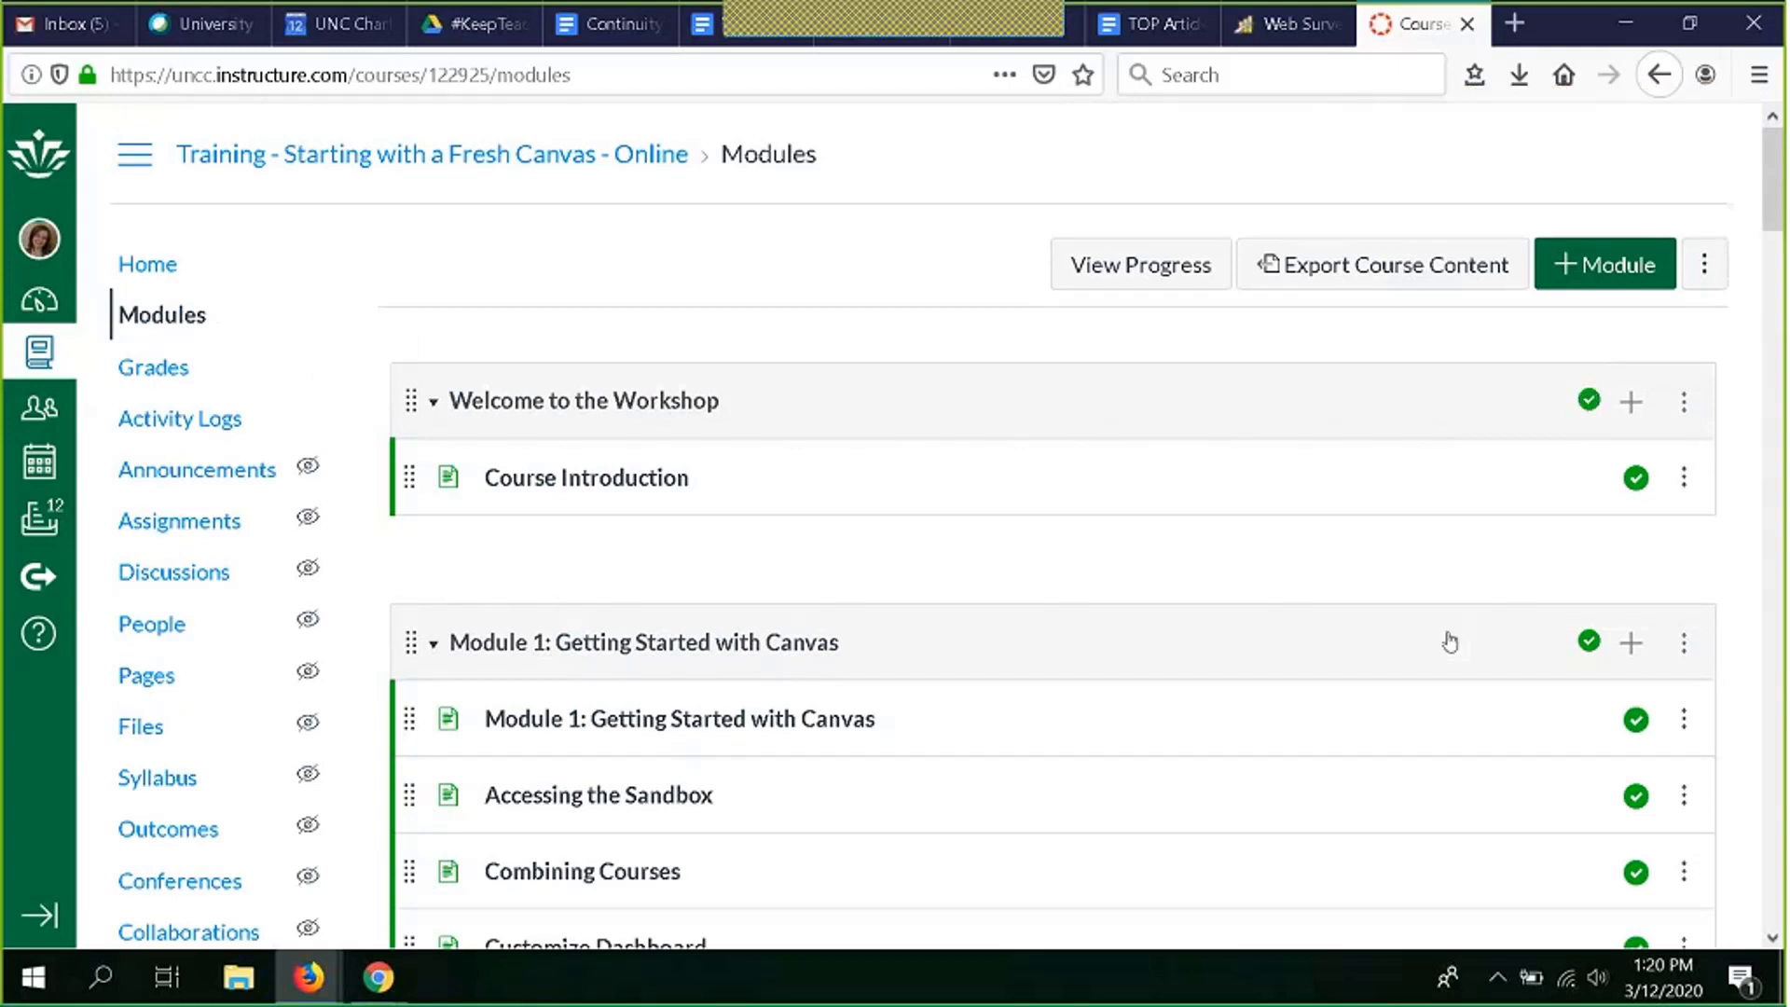
scroll(1448, 640, "down", 1)
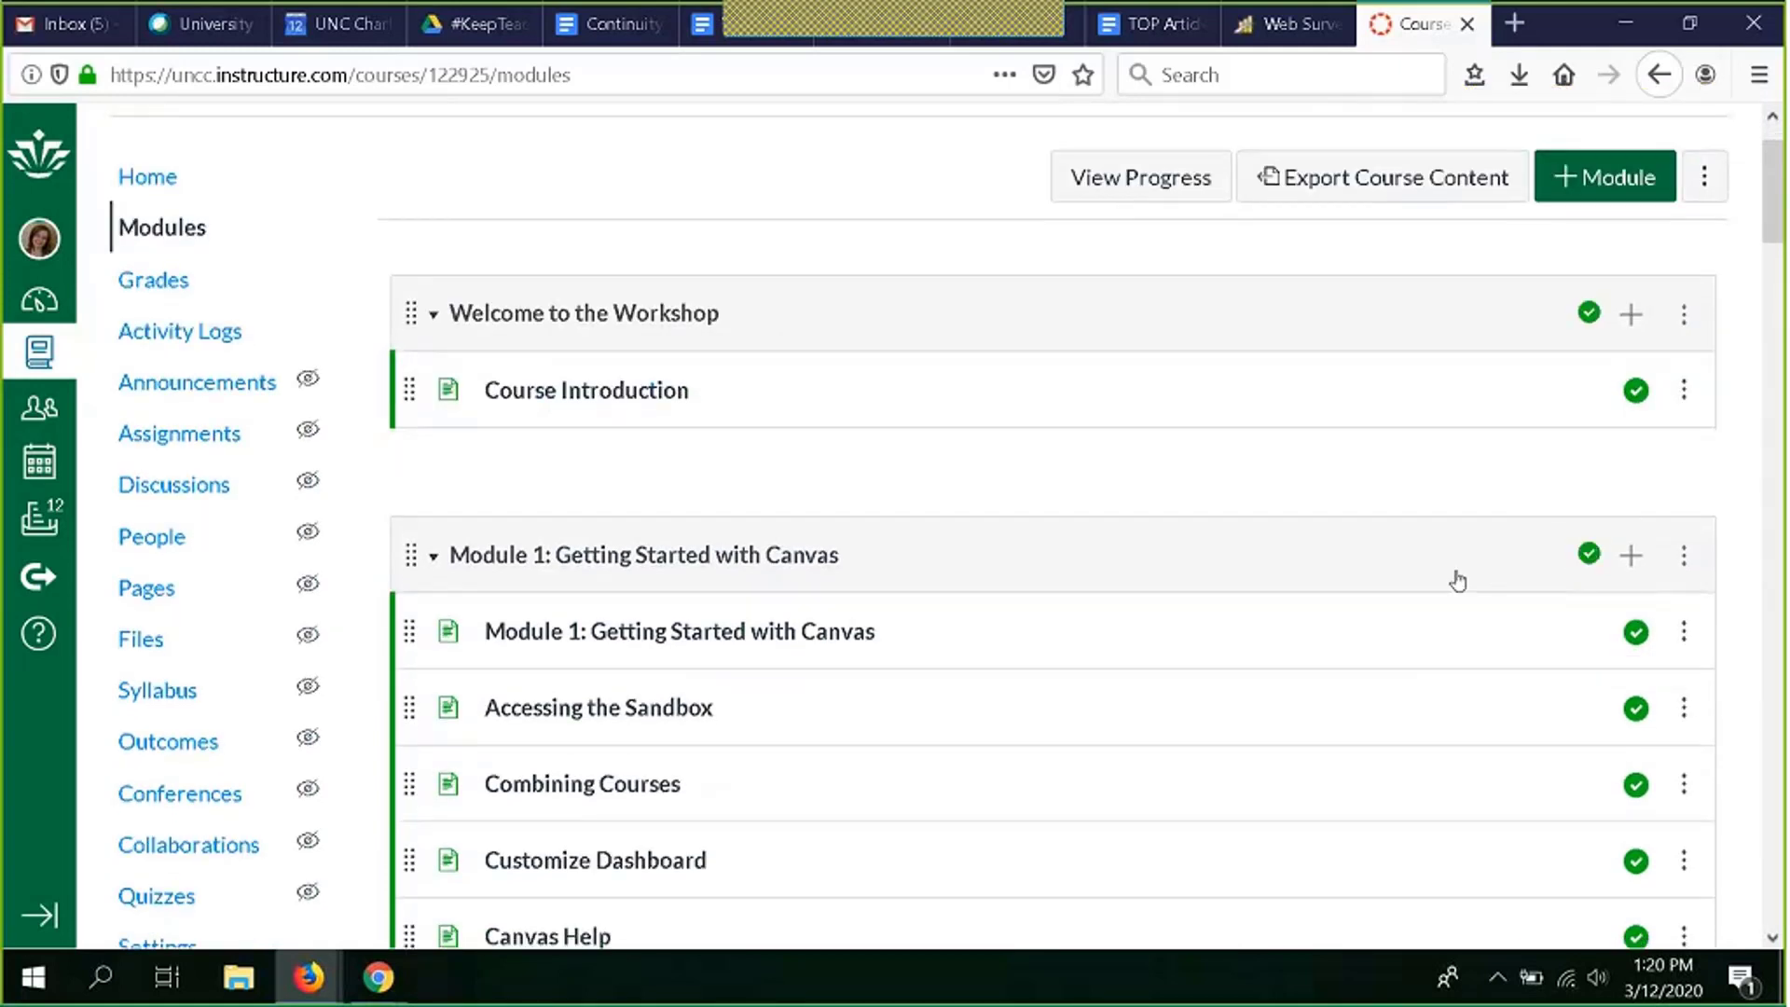
scroll(1457, 580, "down", 1)
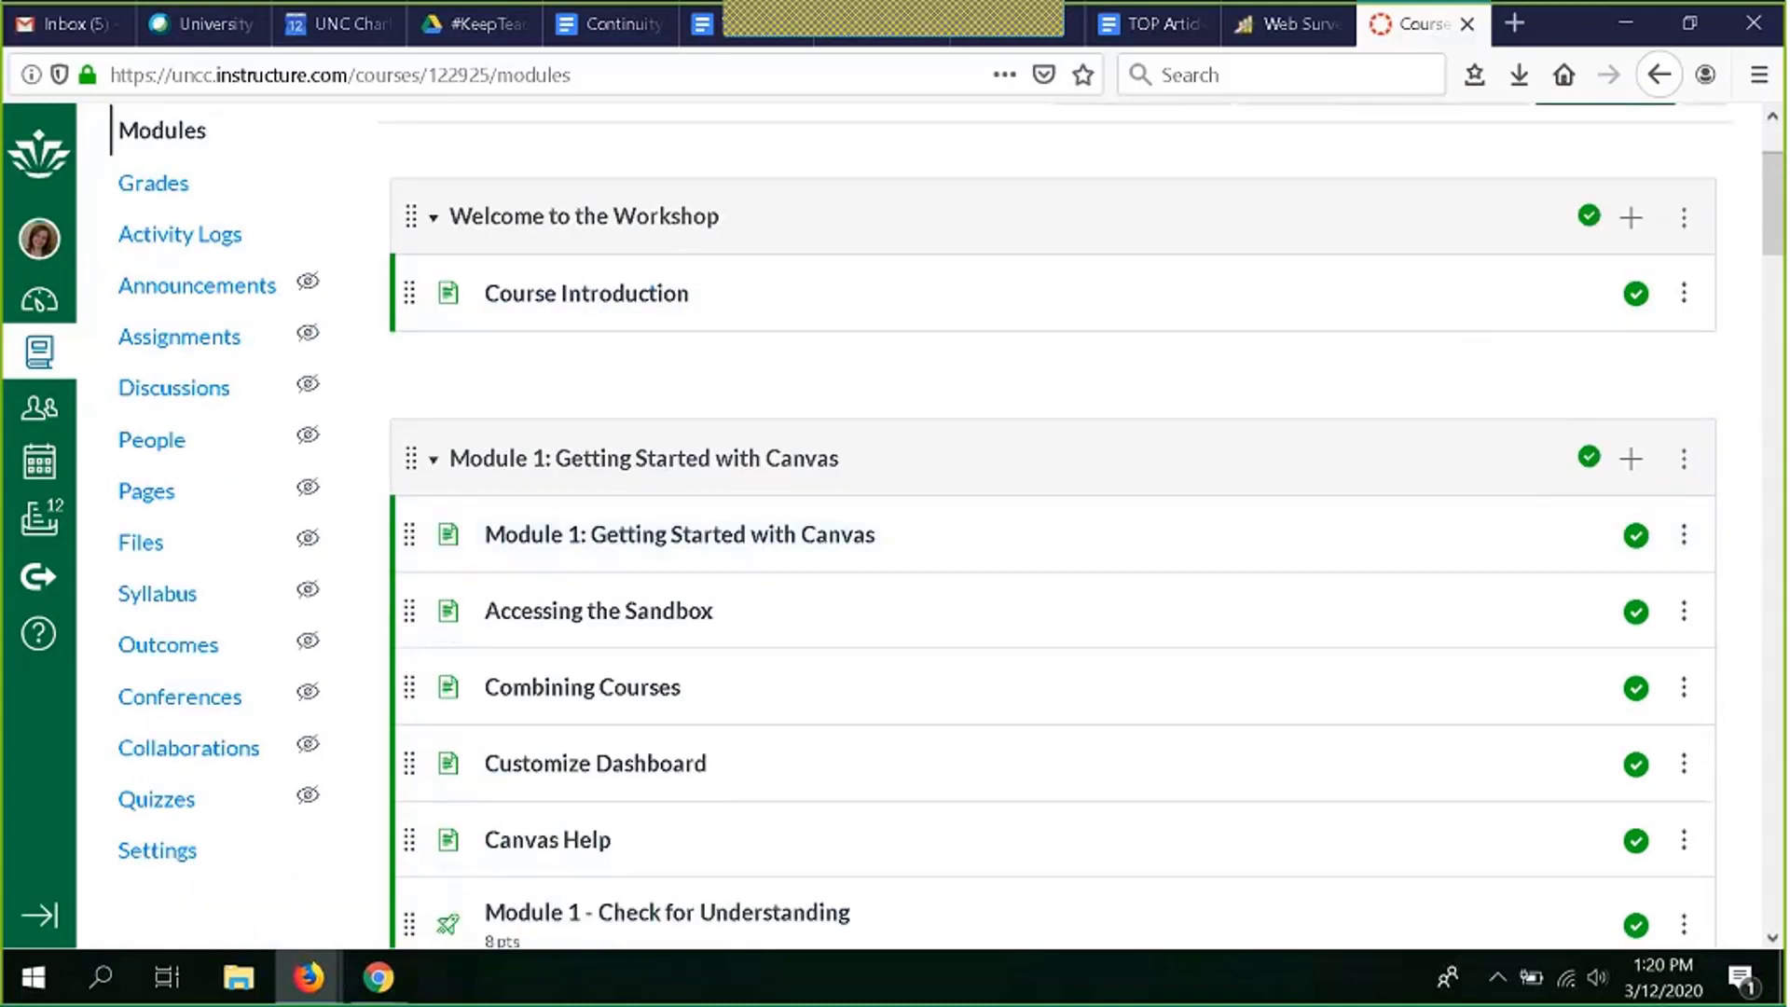
left_click(1589, 456)
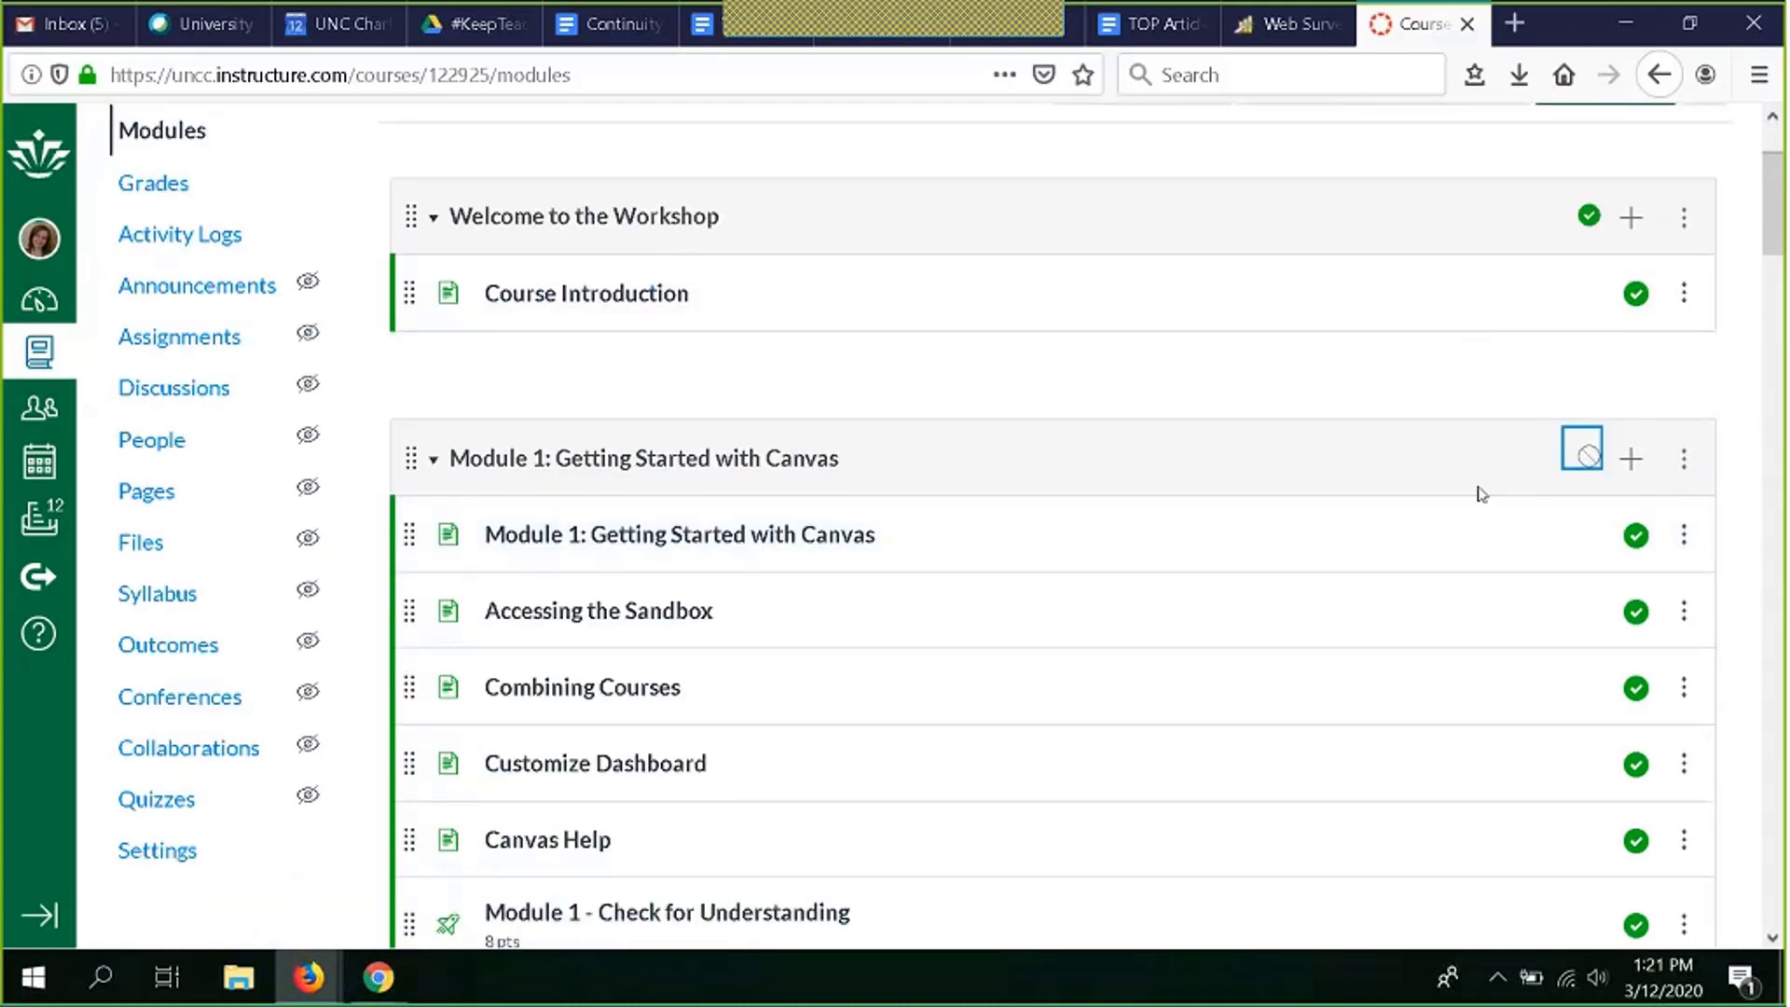
left_click(1589, 456)
left_click(1368, 472)
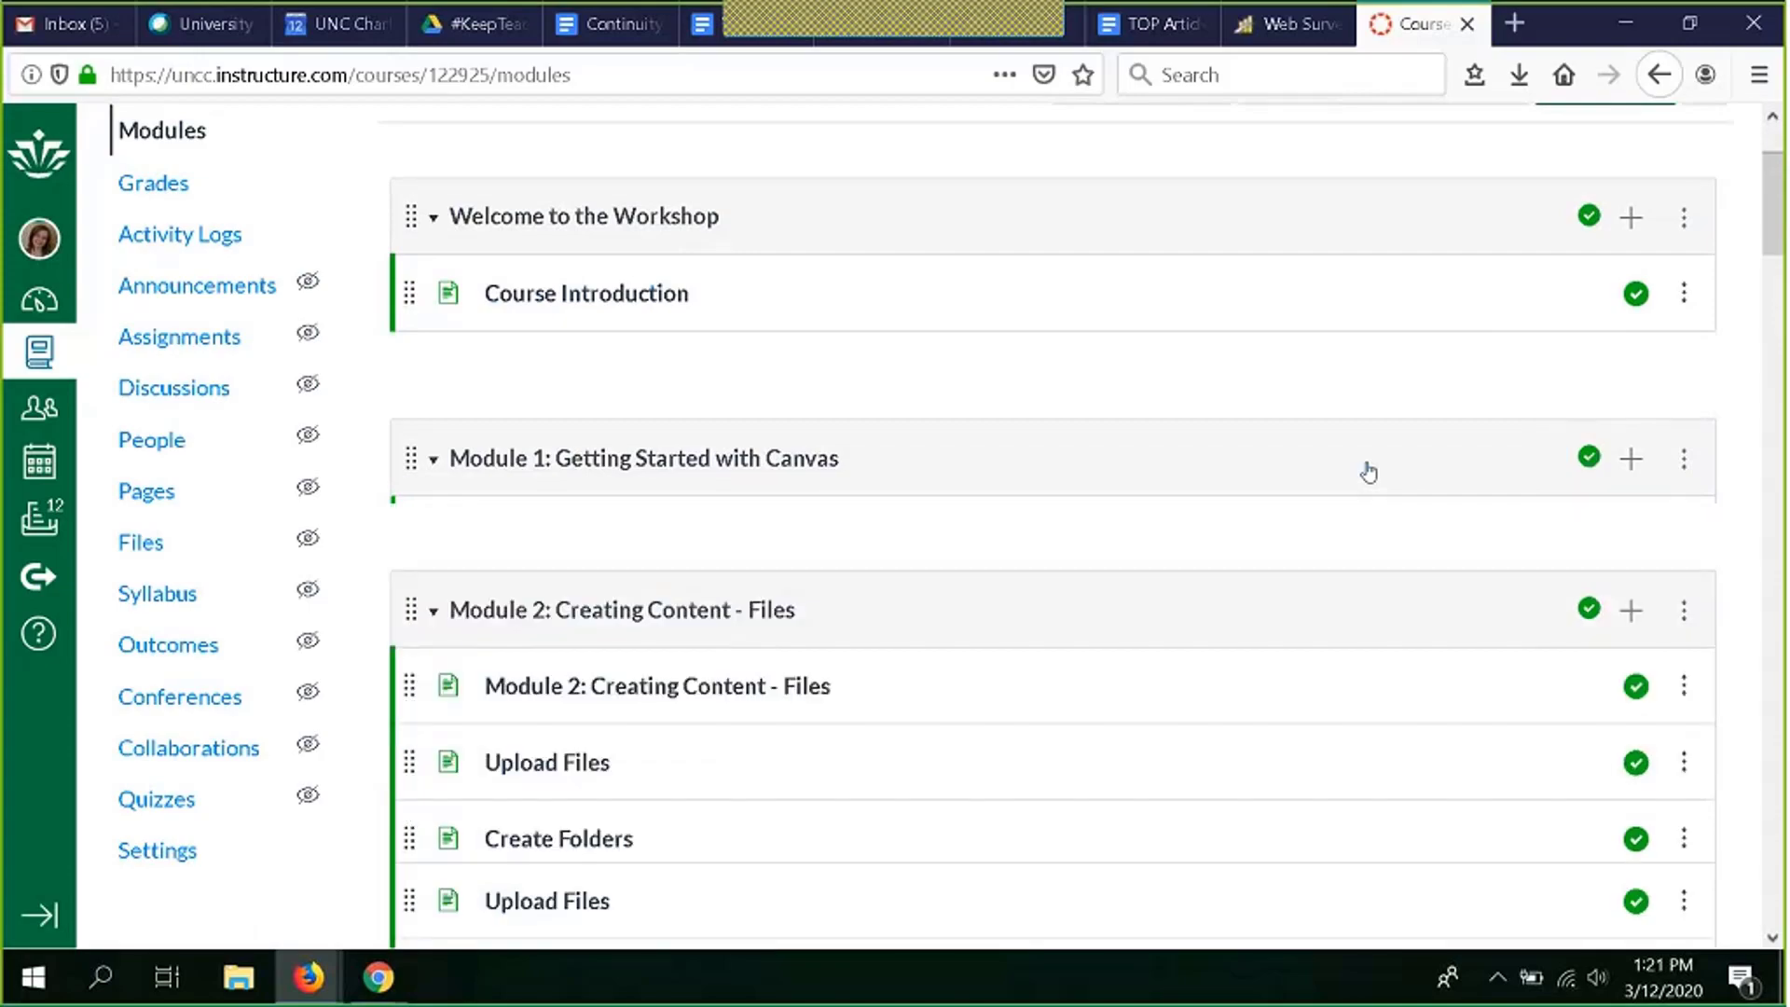
scroll(1368, 473, "up", 2)
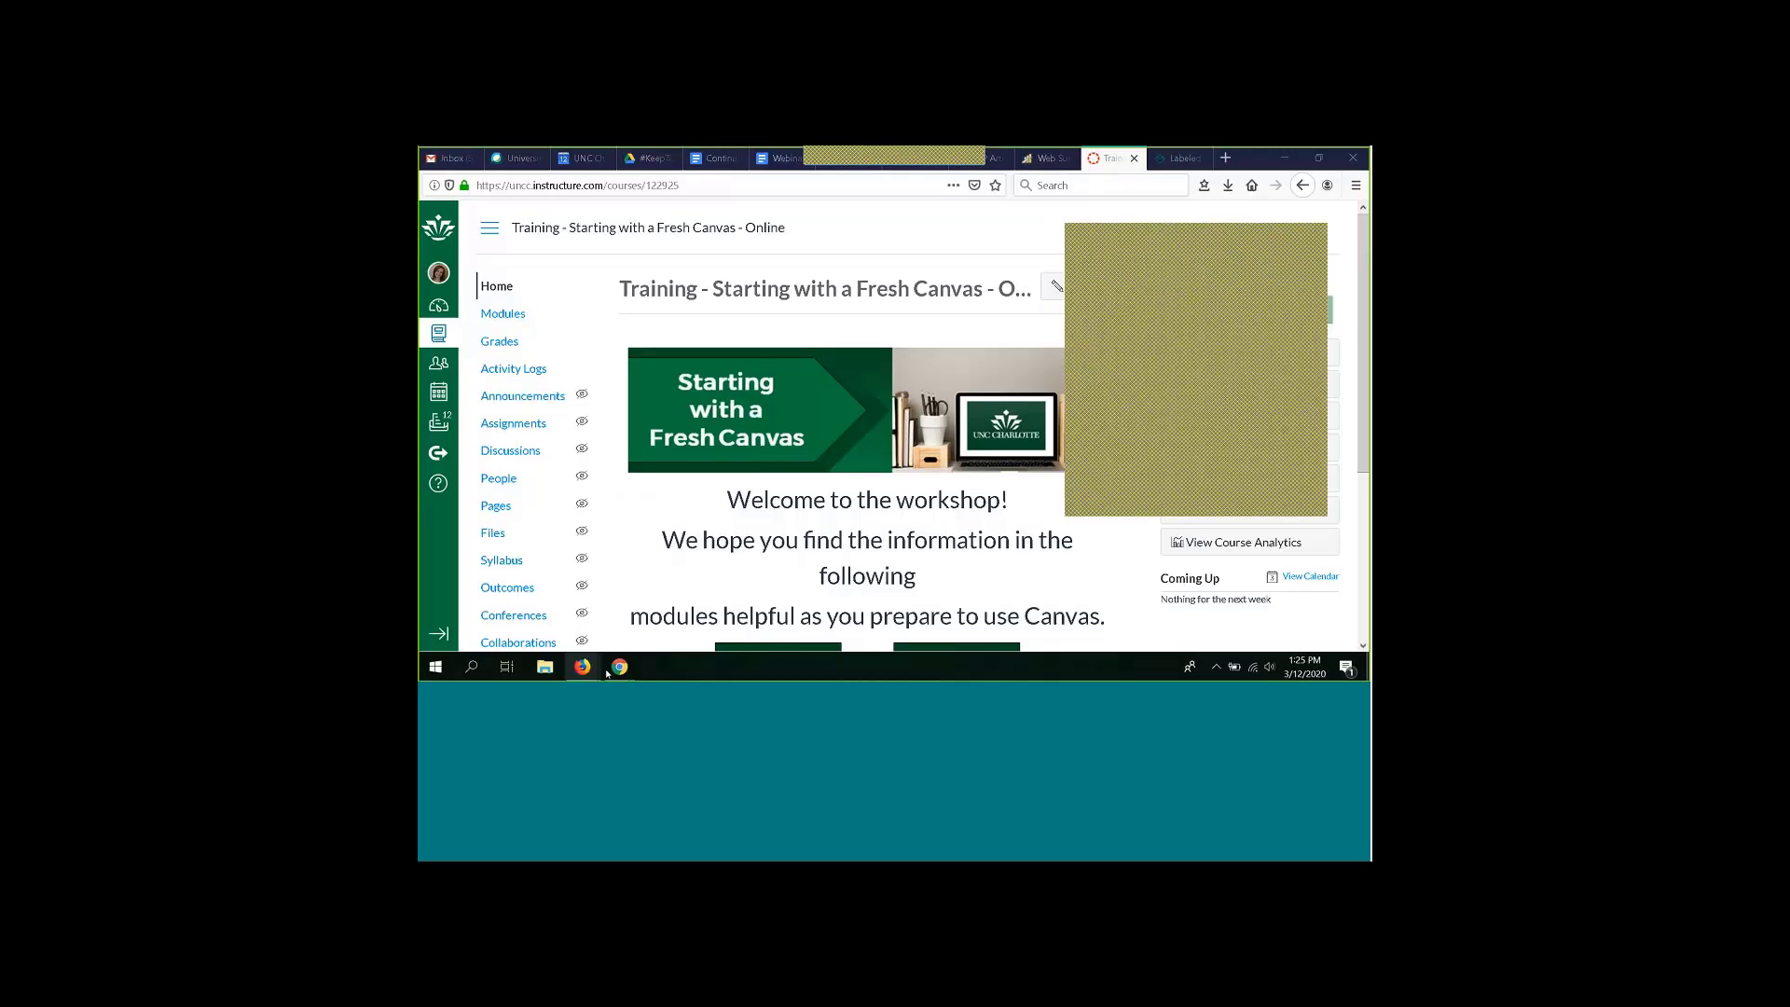
Step: Switch to the Firefox window with the Google Slides webinar presentation and advance it to the Additional Questions slide
mouse_move(616, 671)
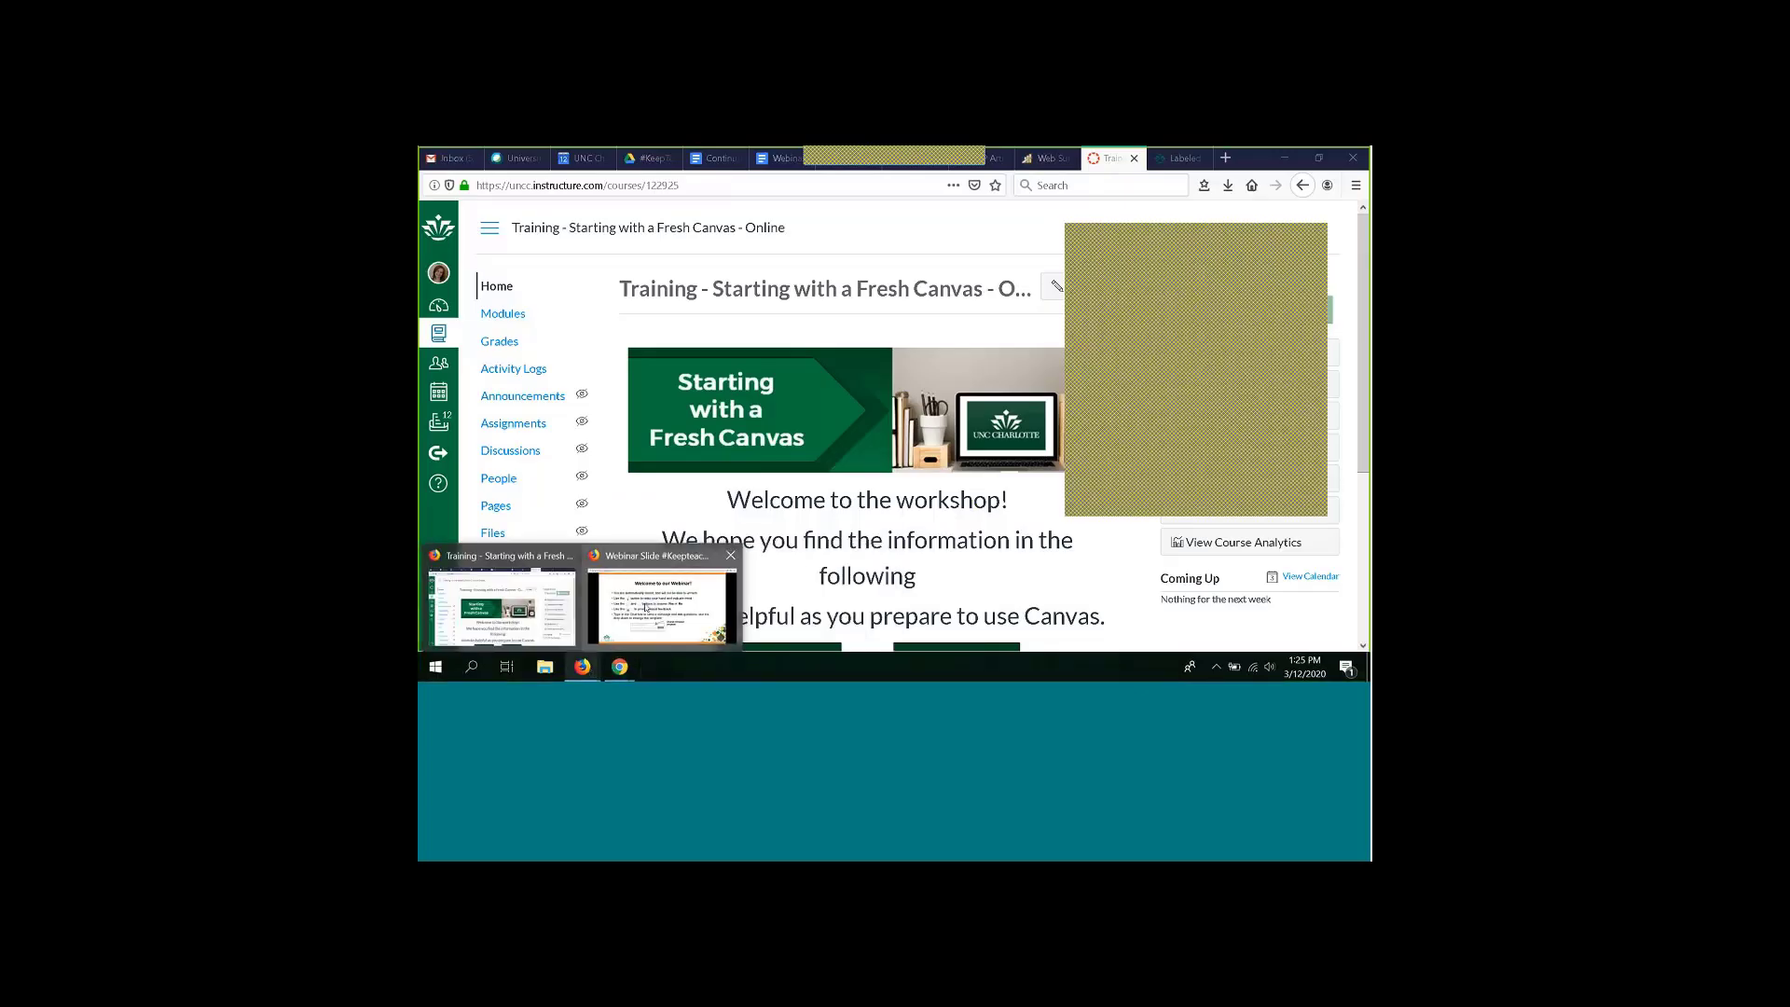
left_click(646, 608)
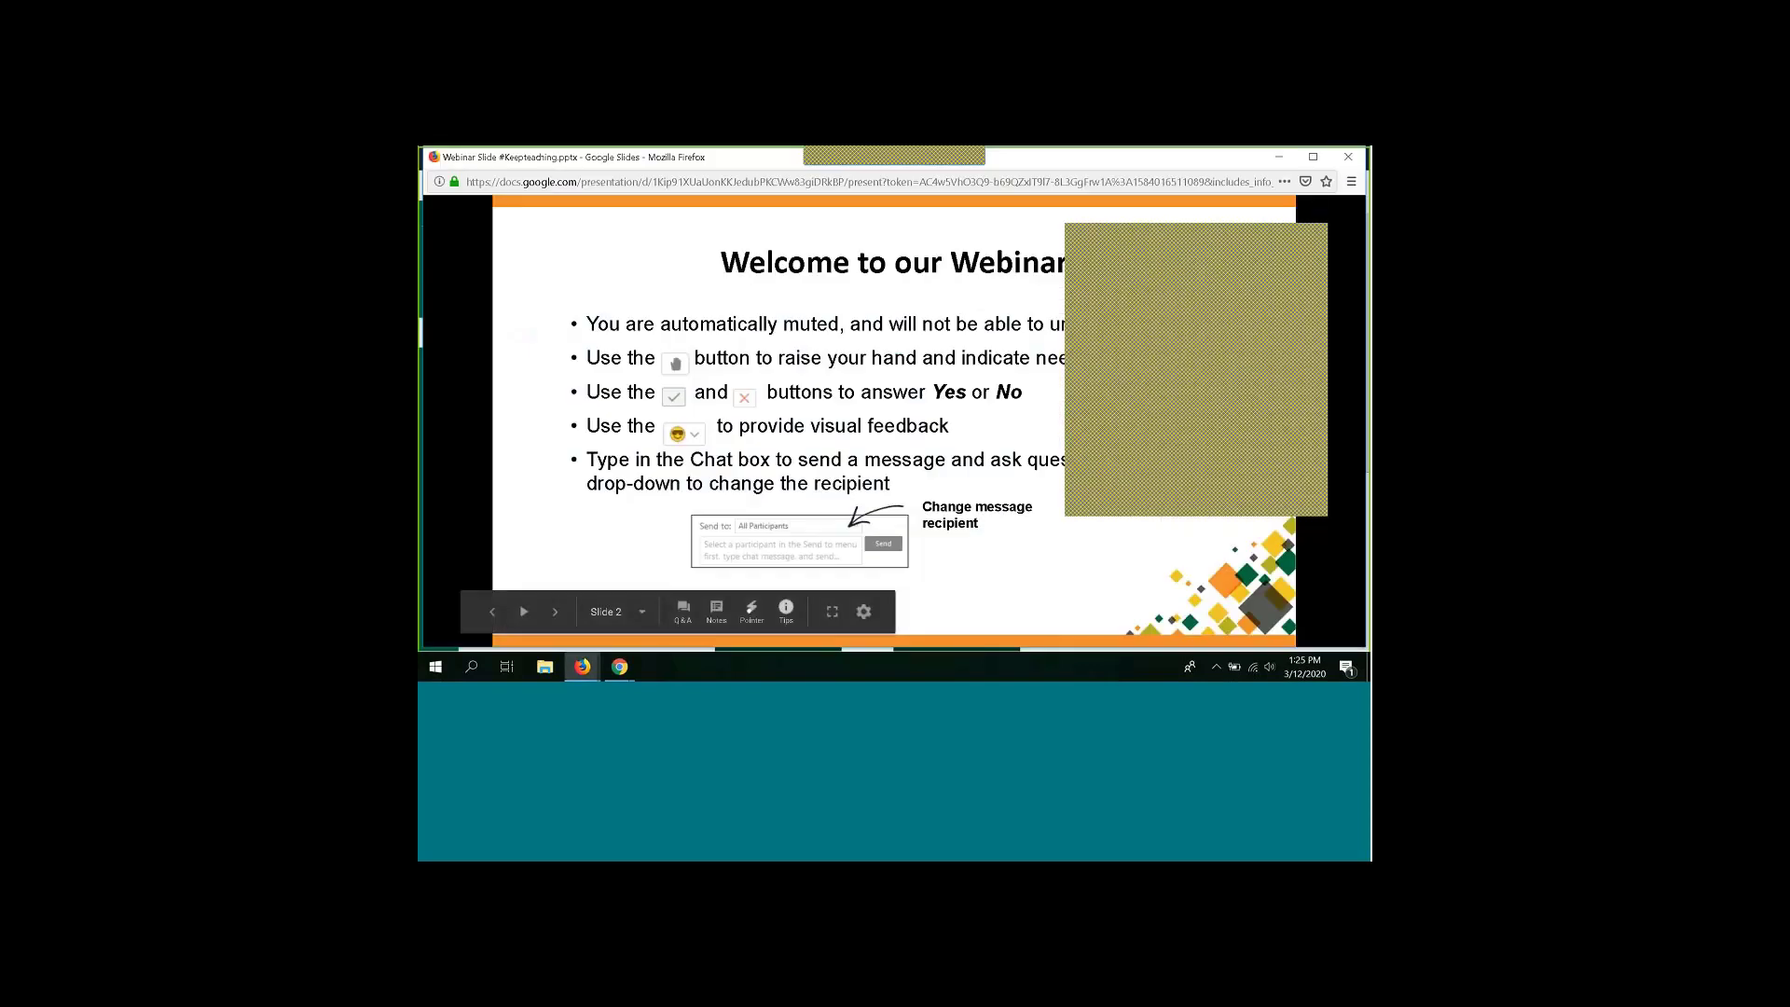
left_click(544, 494)
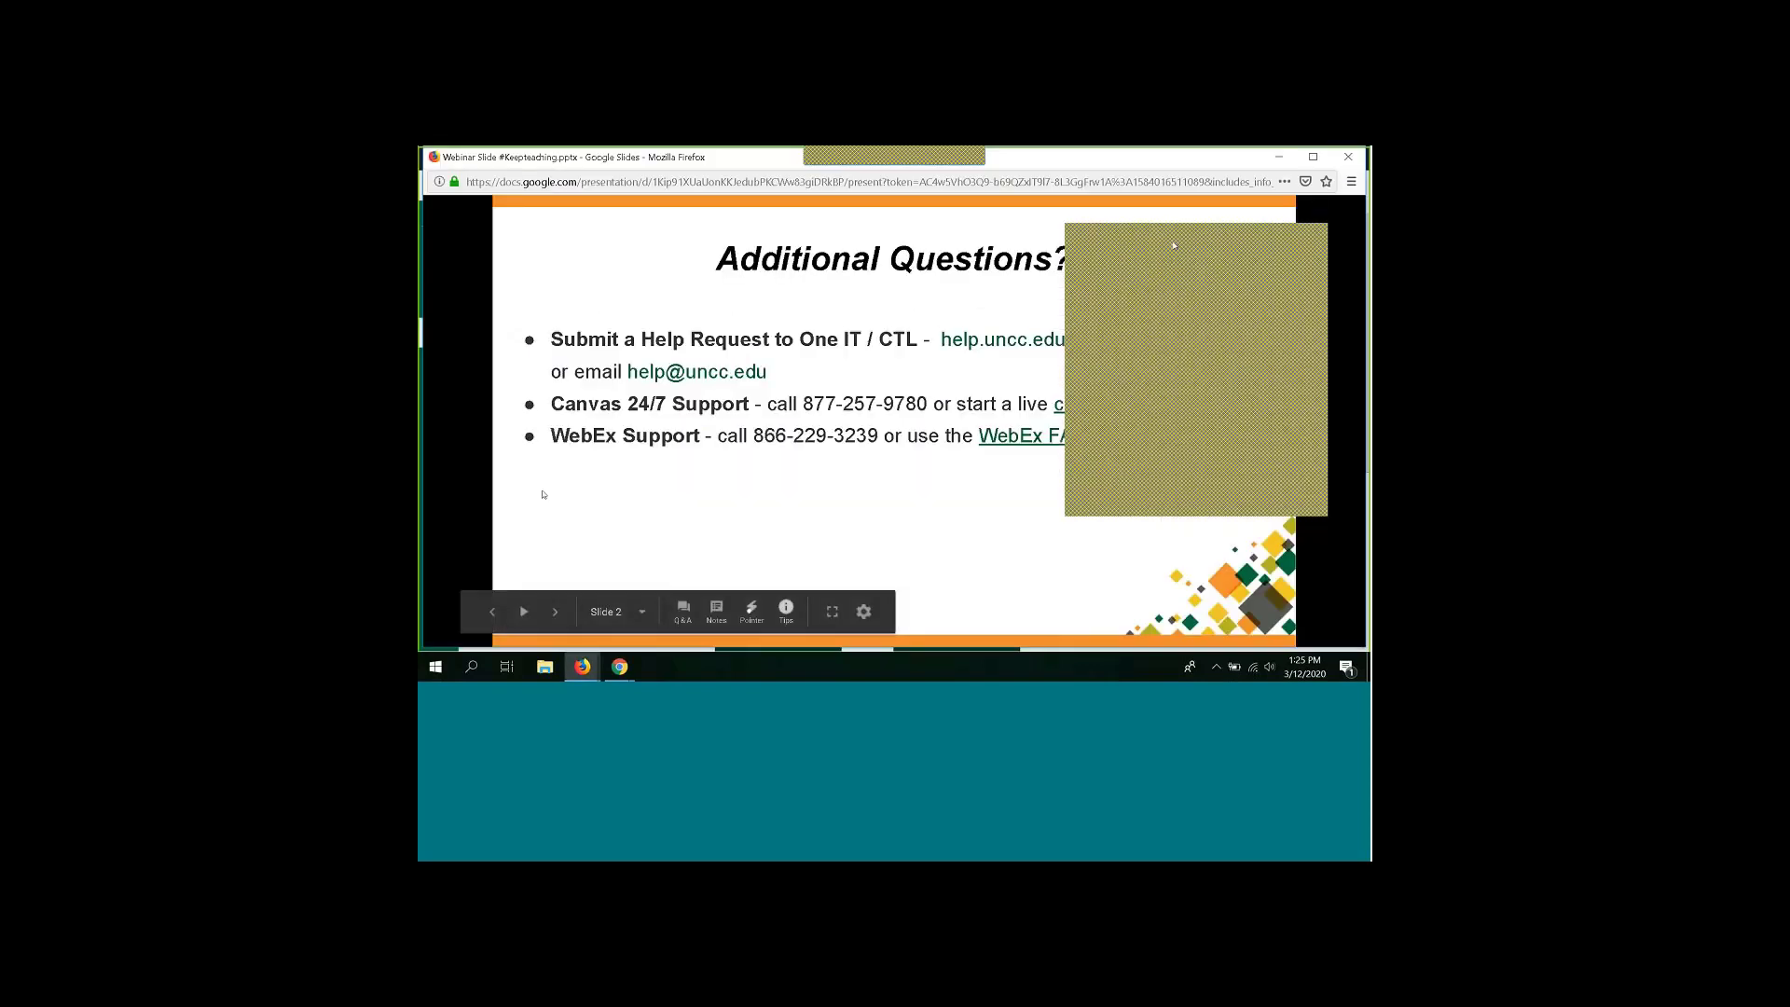
left_click(1217, 232)
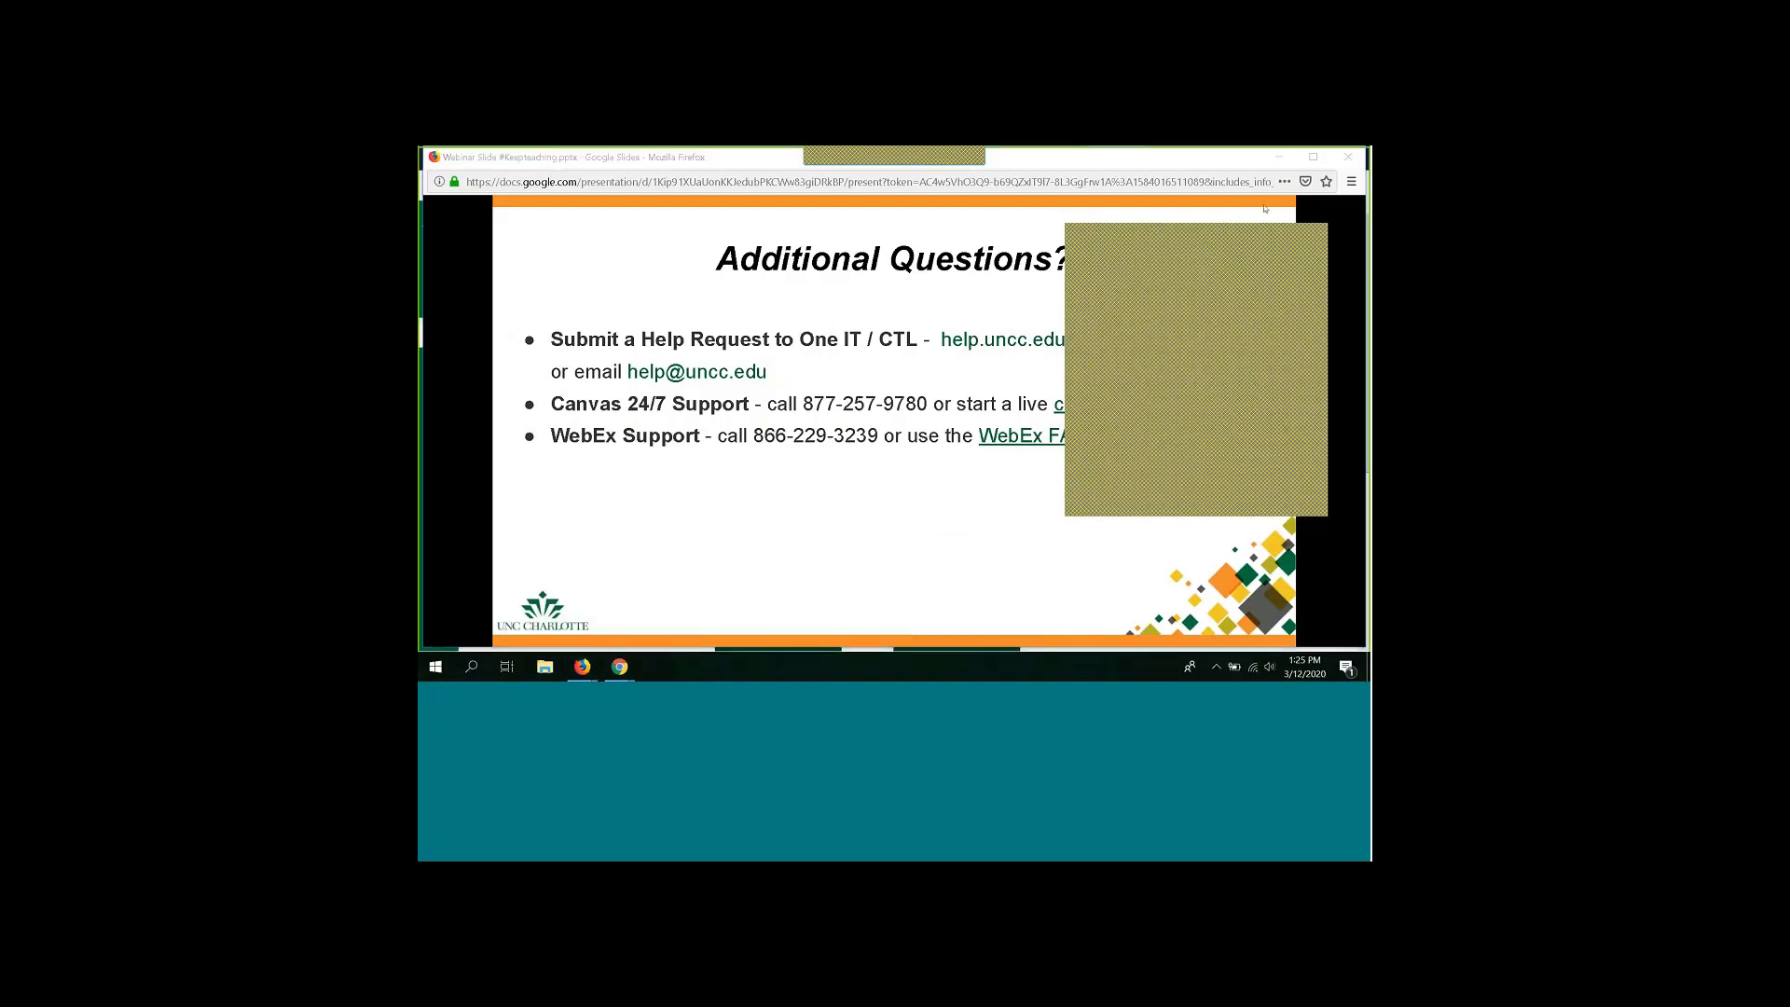